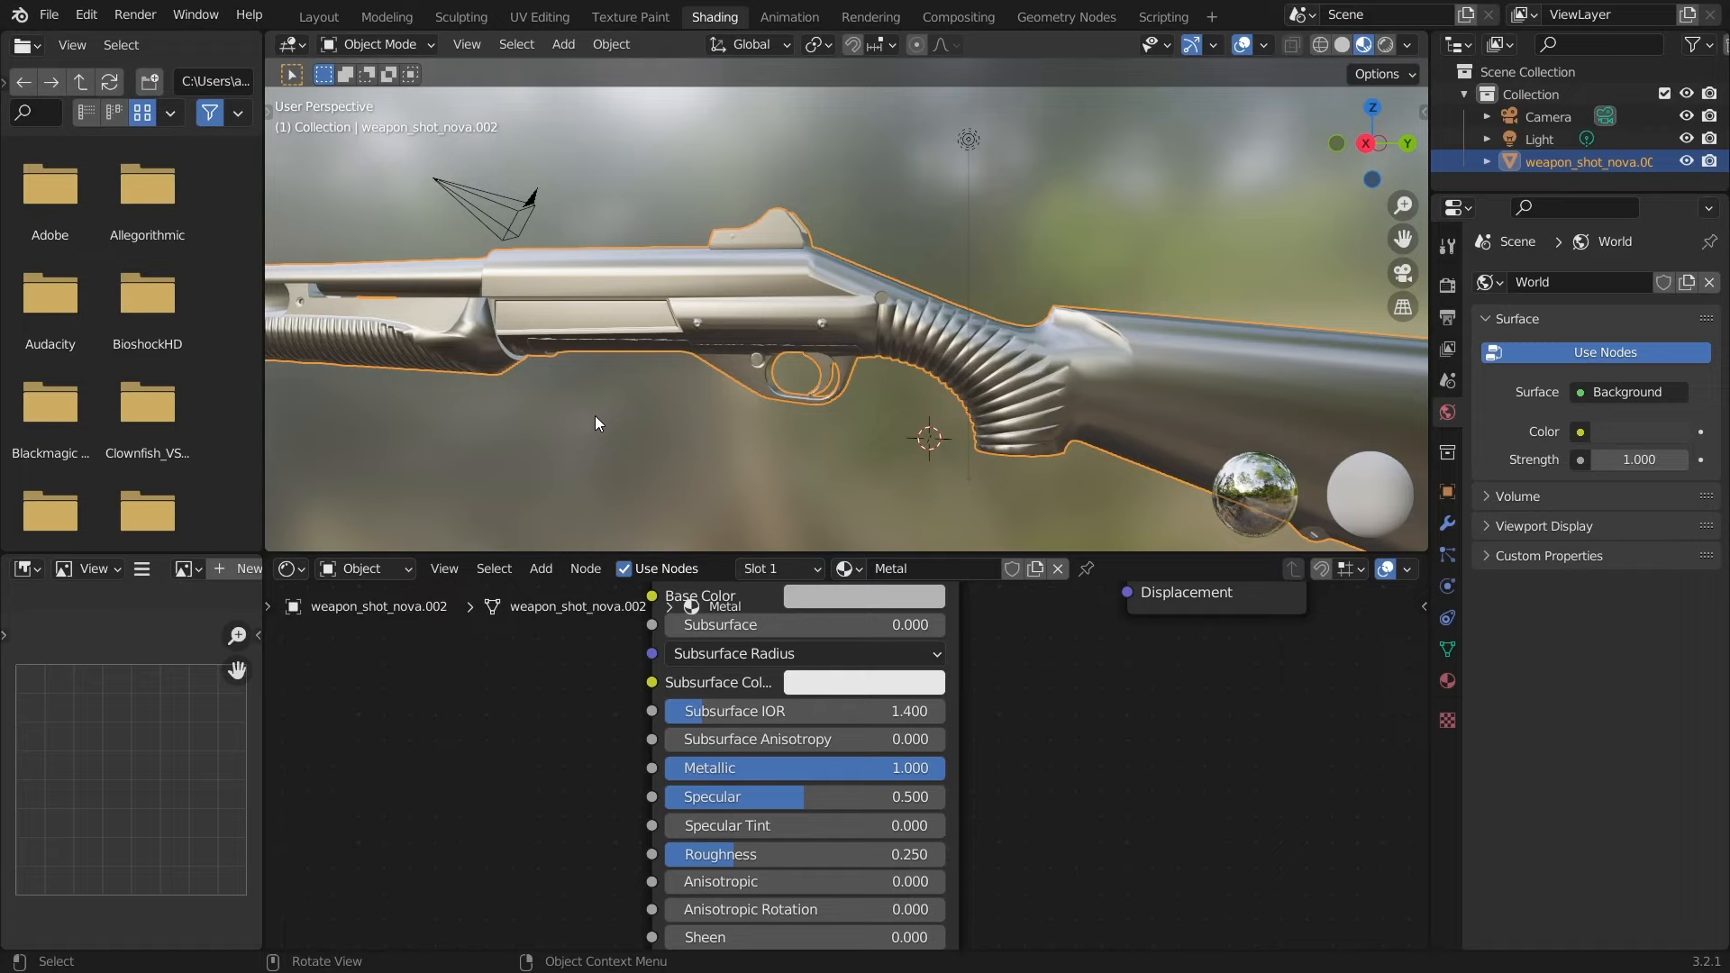
- In the Layout workspace, put the shotgun mesh into Edit Mode with nothing selected and set the selection mode to faces
{"action": "left_click", "coordinate": [323, 22]}
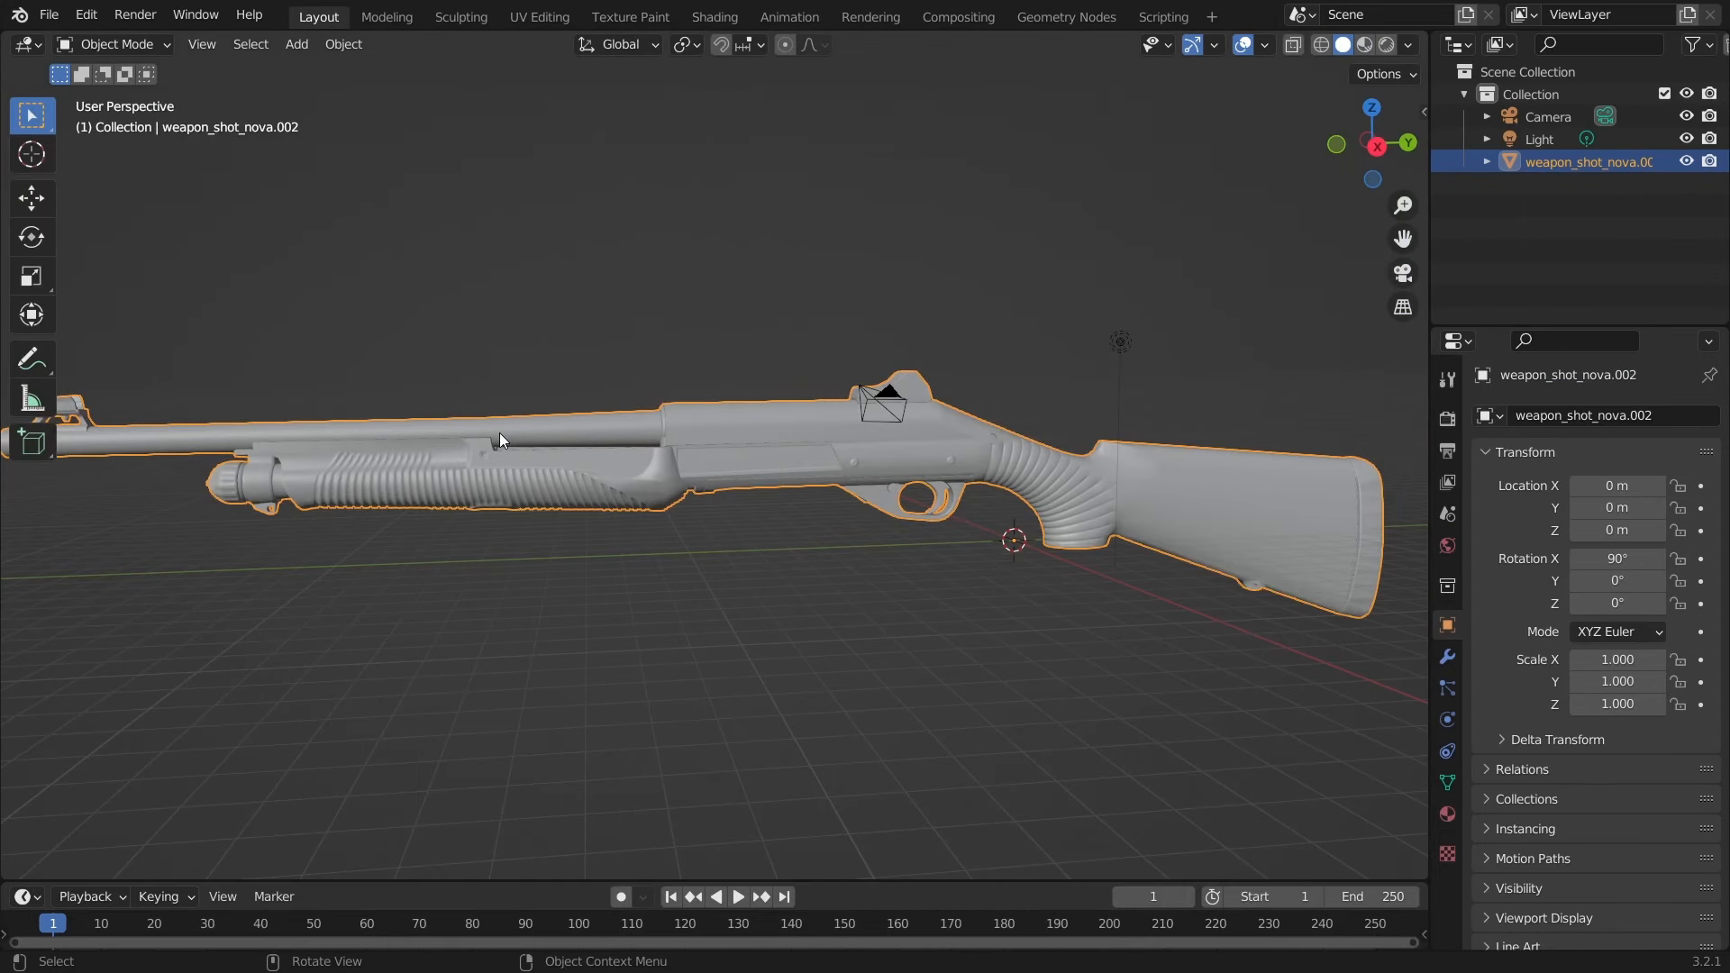
{"action": "key", "text": "Tab"}
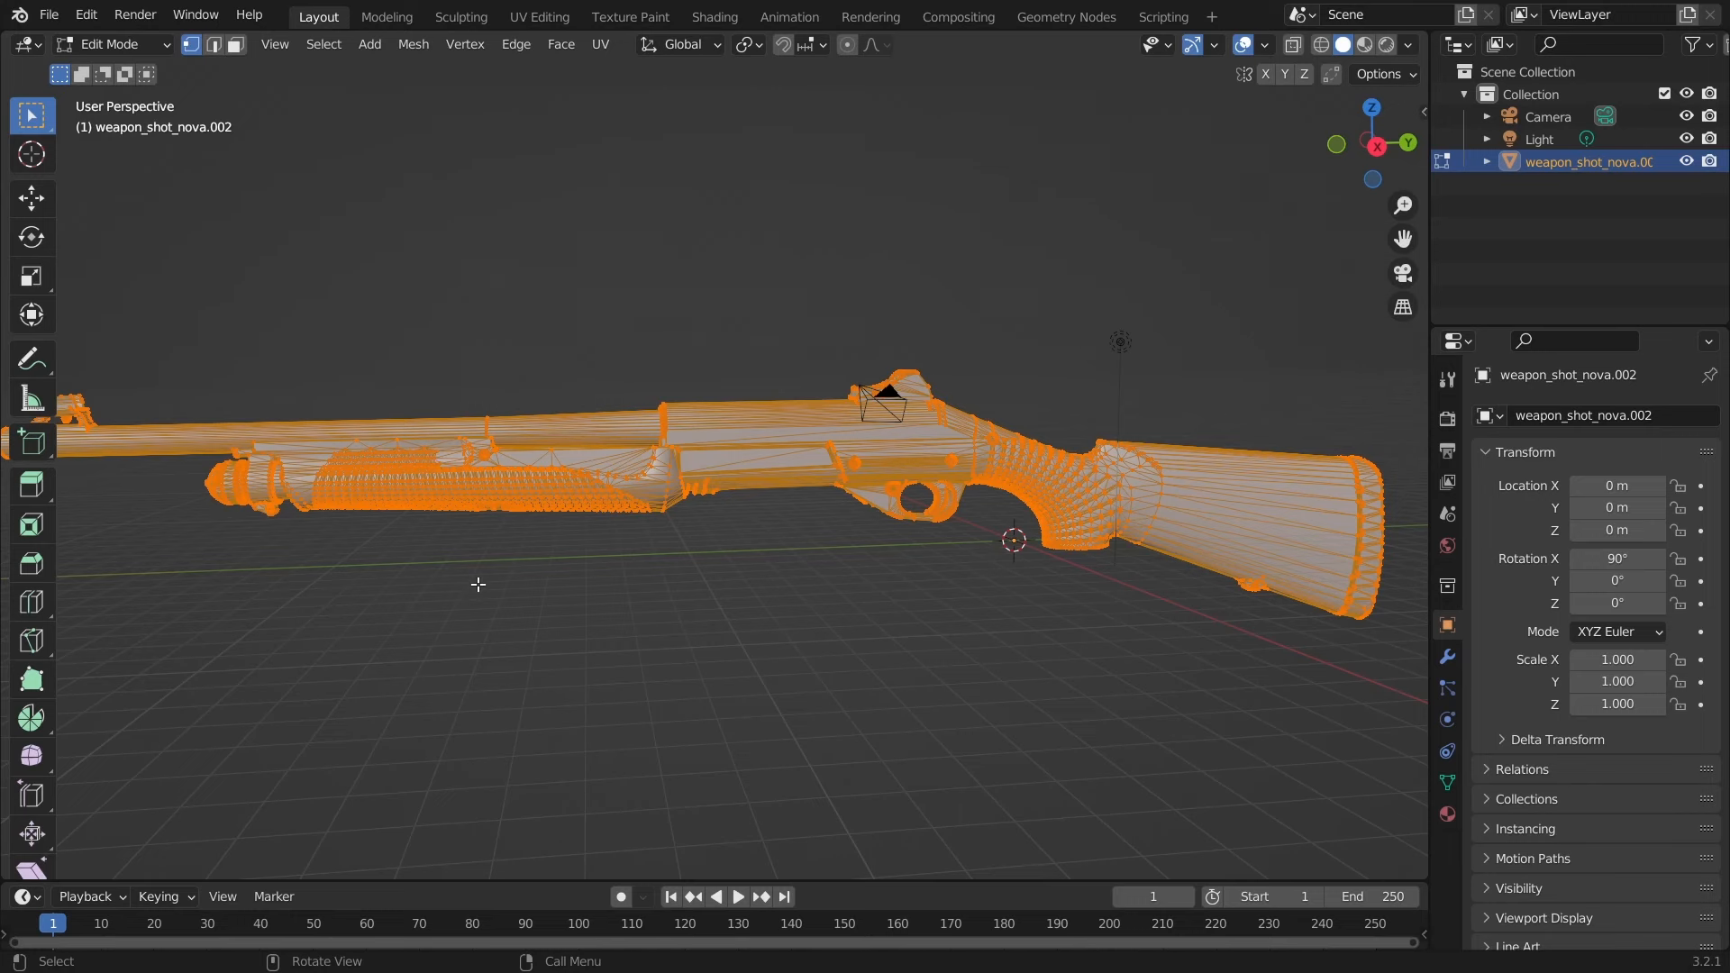
{"action": "left_click", "coordinate": [477, 583]}
{"action": "scroll", "coordinate": [353, 509], "scroll_direction": "up", "scroll_amount": 6}
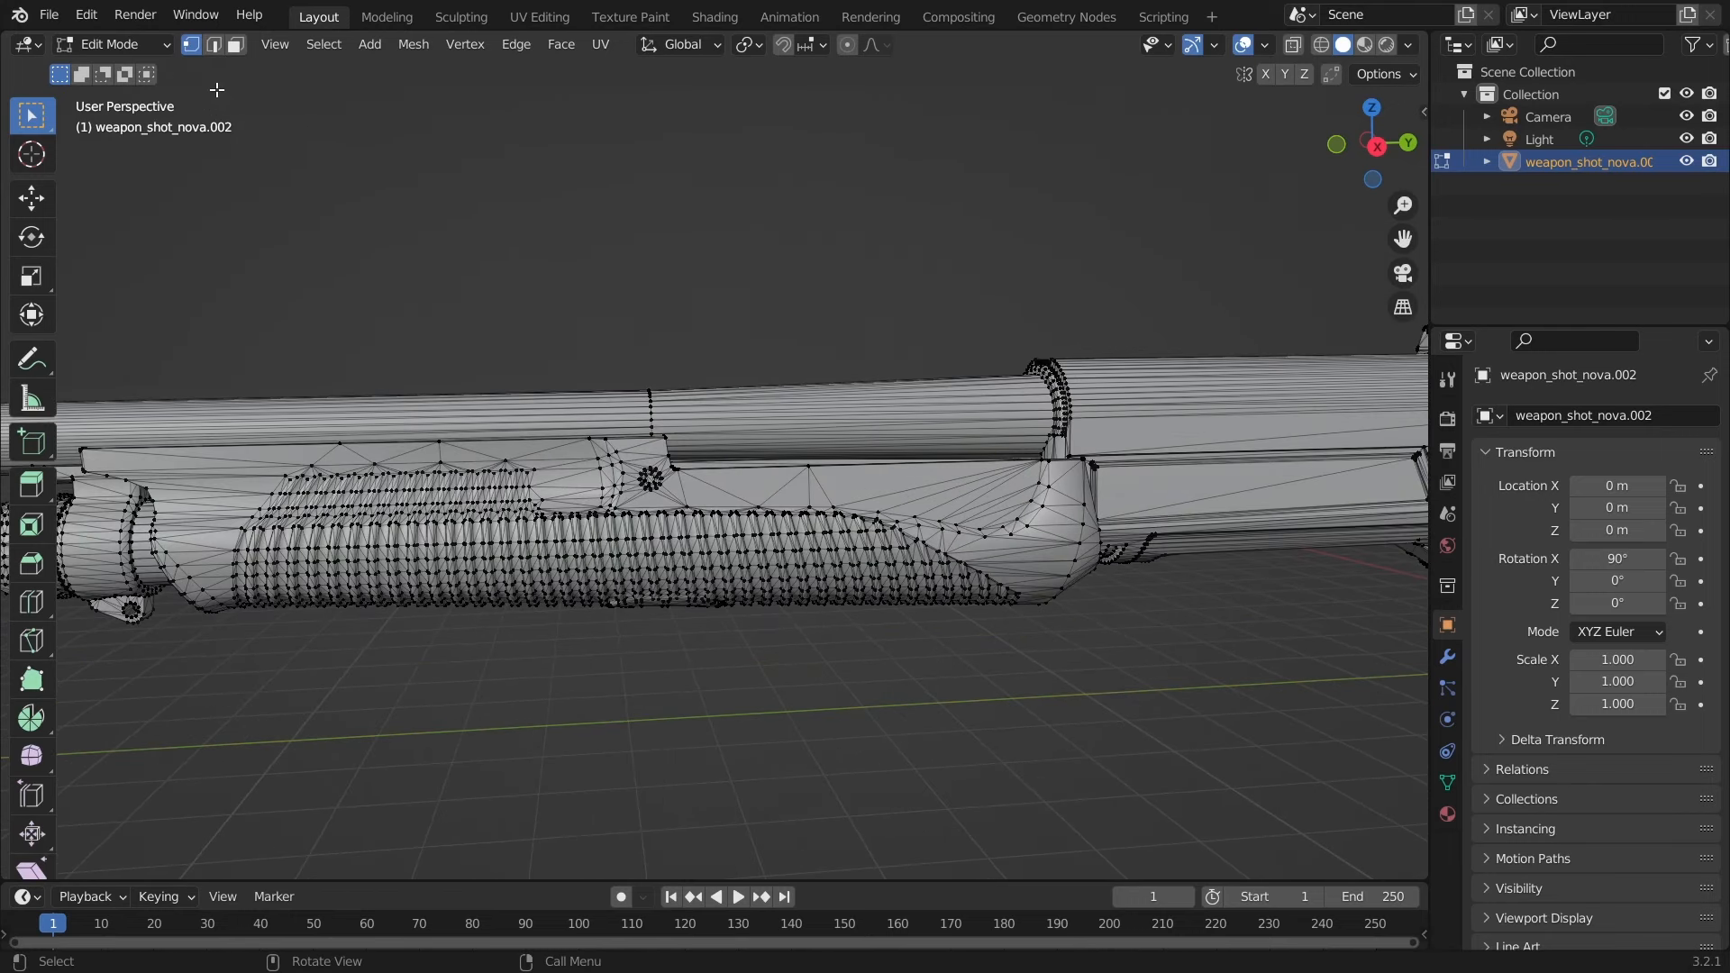
{"action": "left_click", "coordinate": [235, 45]}
{"action": "scroll", "coordinate": [661, 514], "scroll_direction": "up", "scroll_amount": 2}
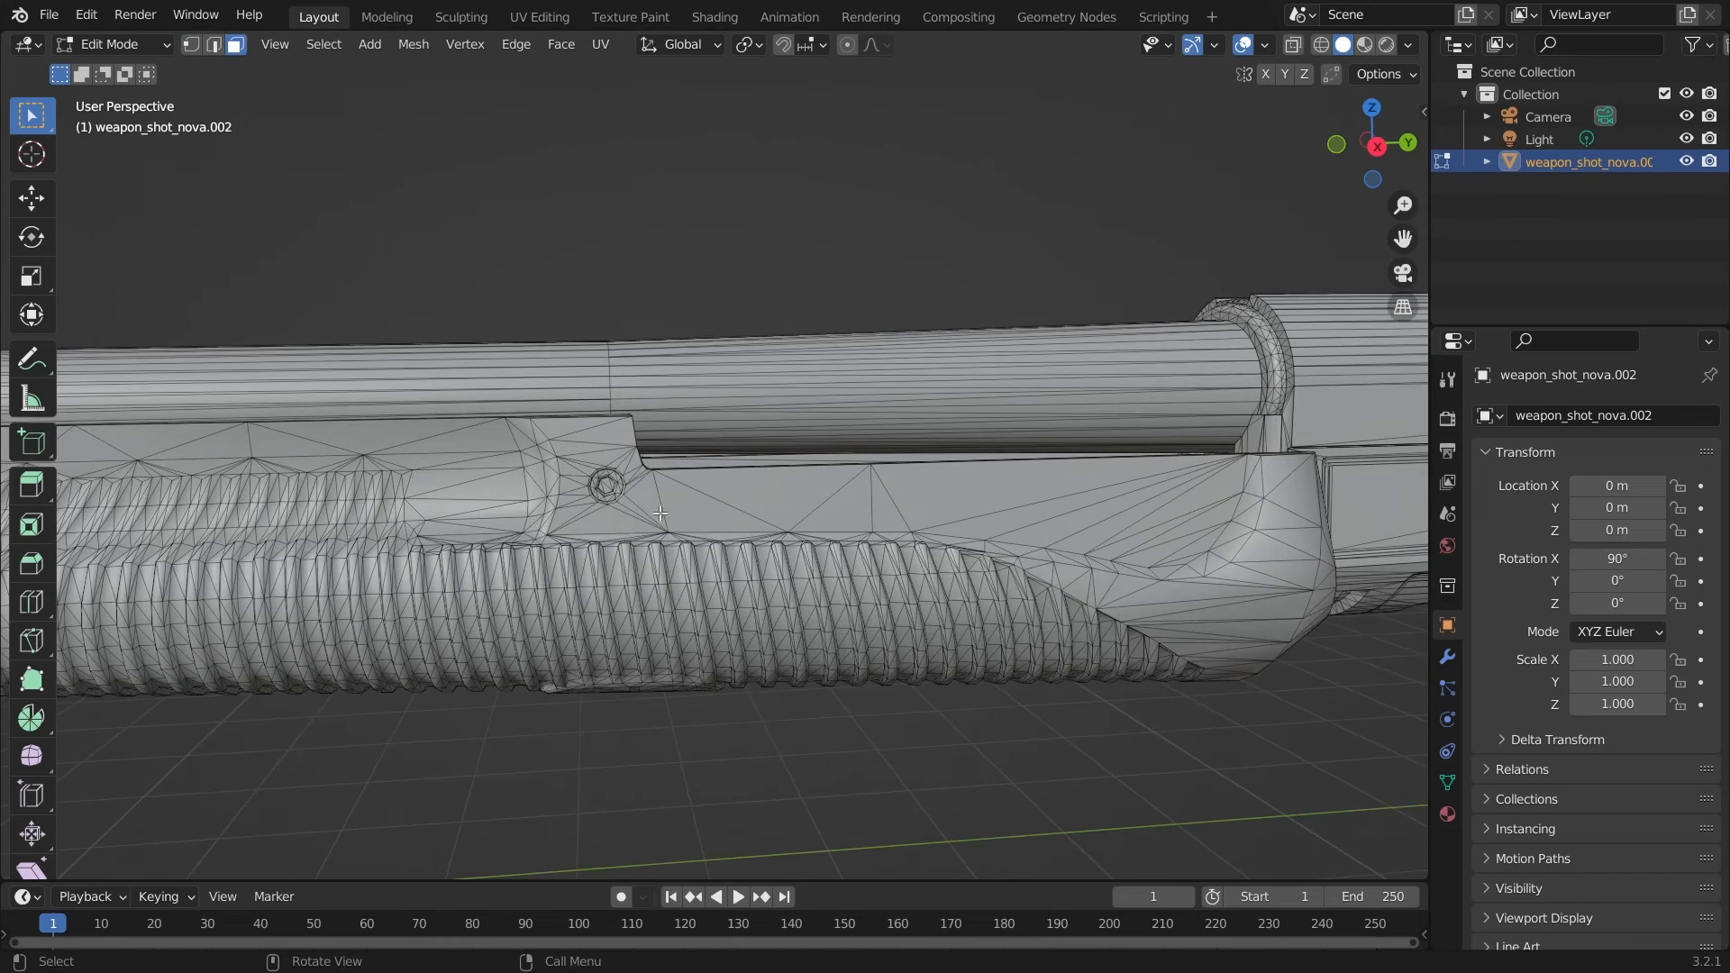
- Select several individual faces on the side of the pump around the small screw
{"action": "left_click", "coordinate": [496, 523]}
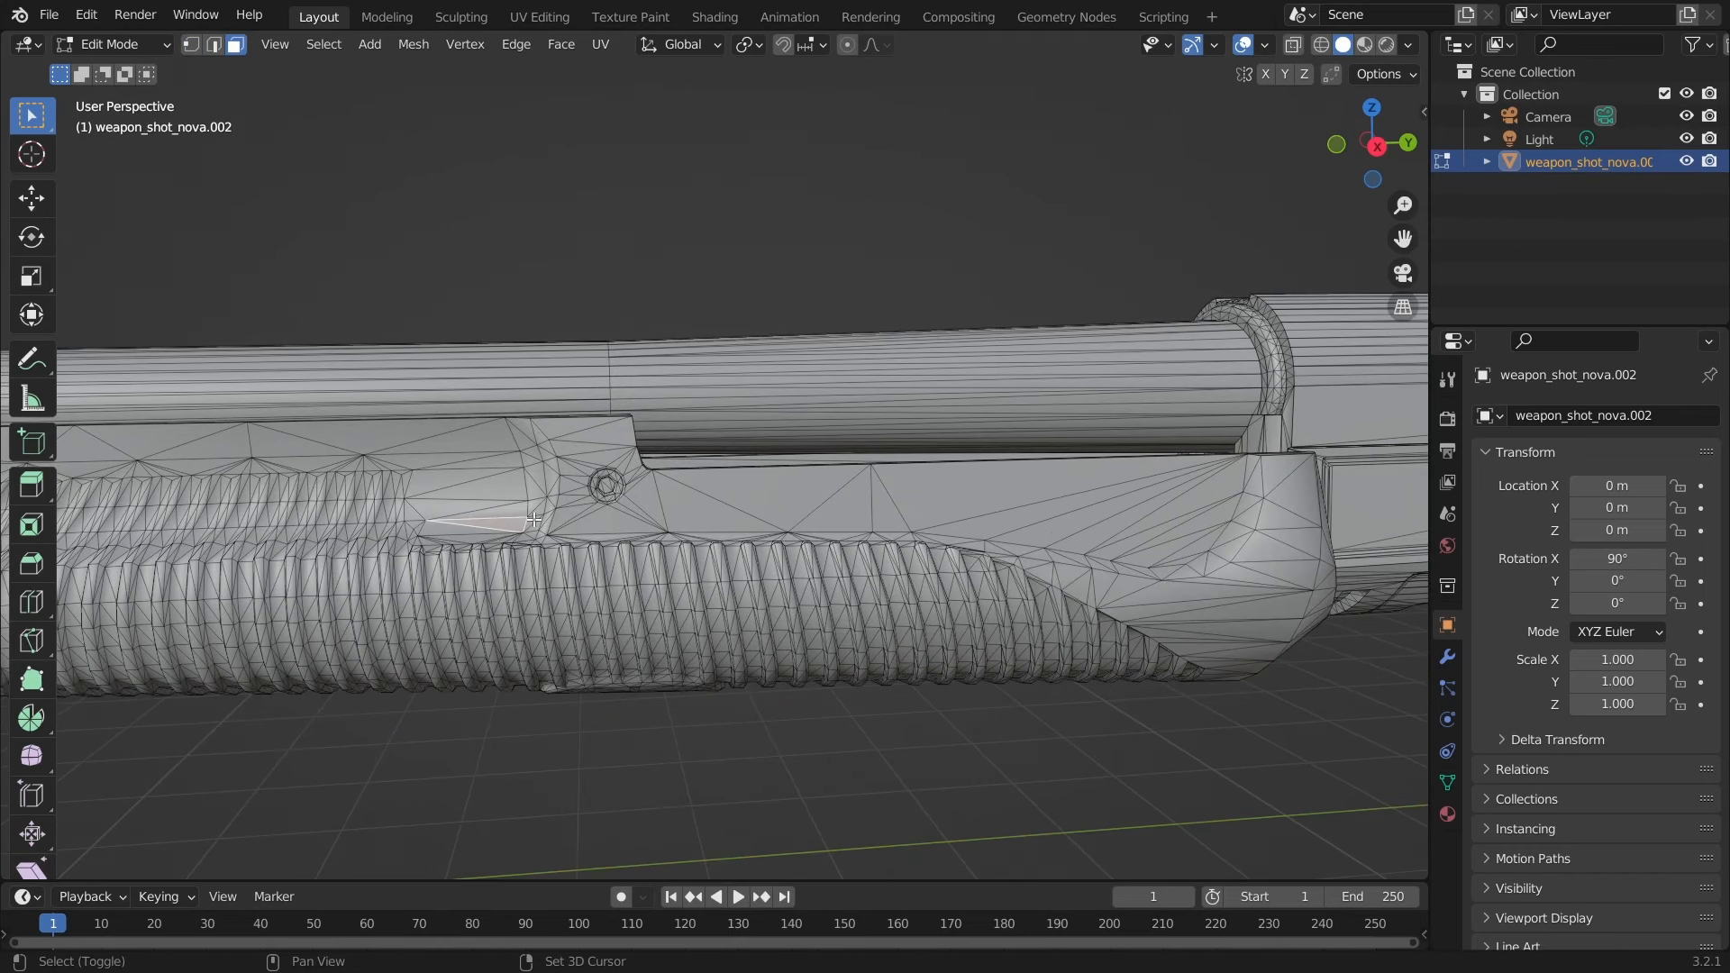
{"action": "left_click", "coordinate": [549, 520], "text": "shift"}
{"action": "left_click", "coordinate": [600, 522], "text": "shift"}
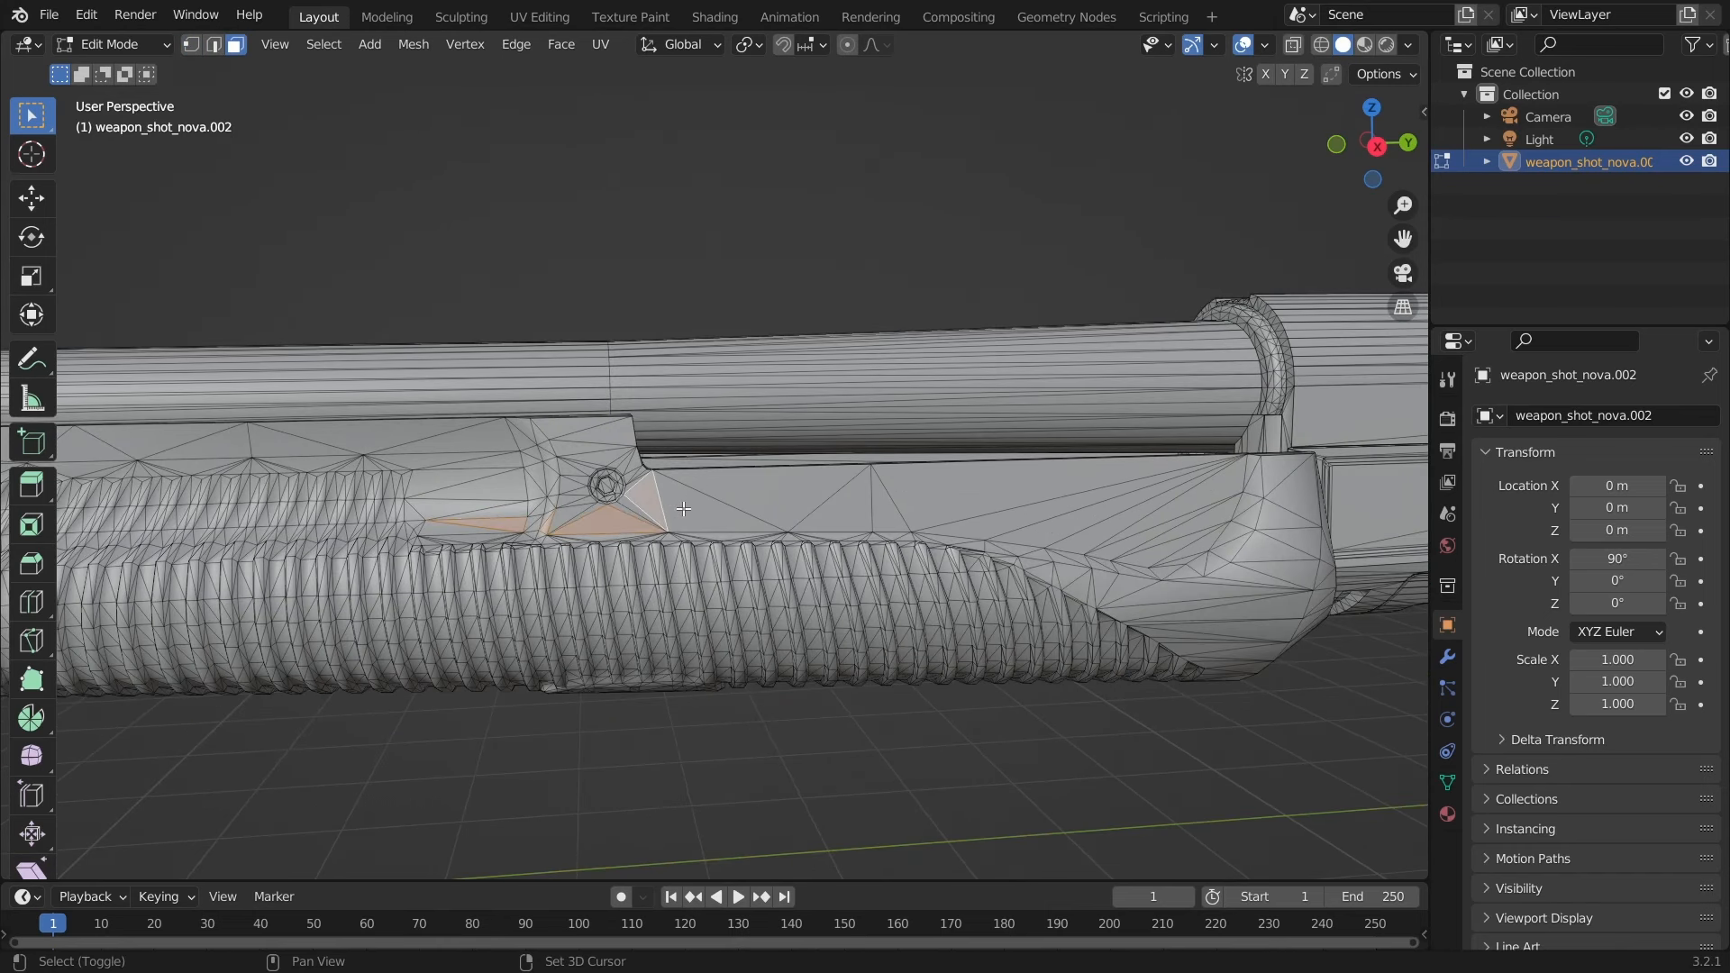
{"action": "left_click", "coordinate": [683, 509], "text": "shift"}
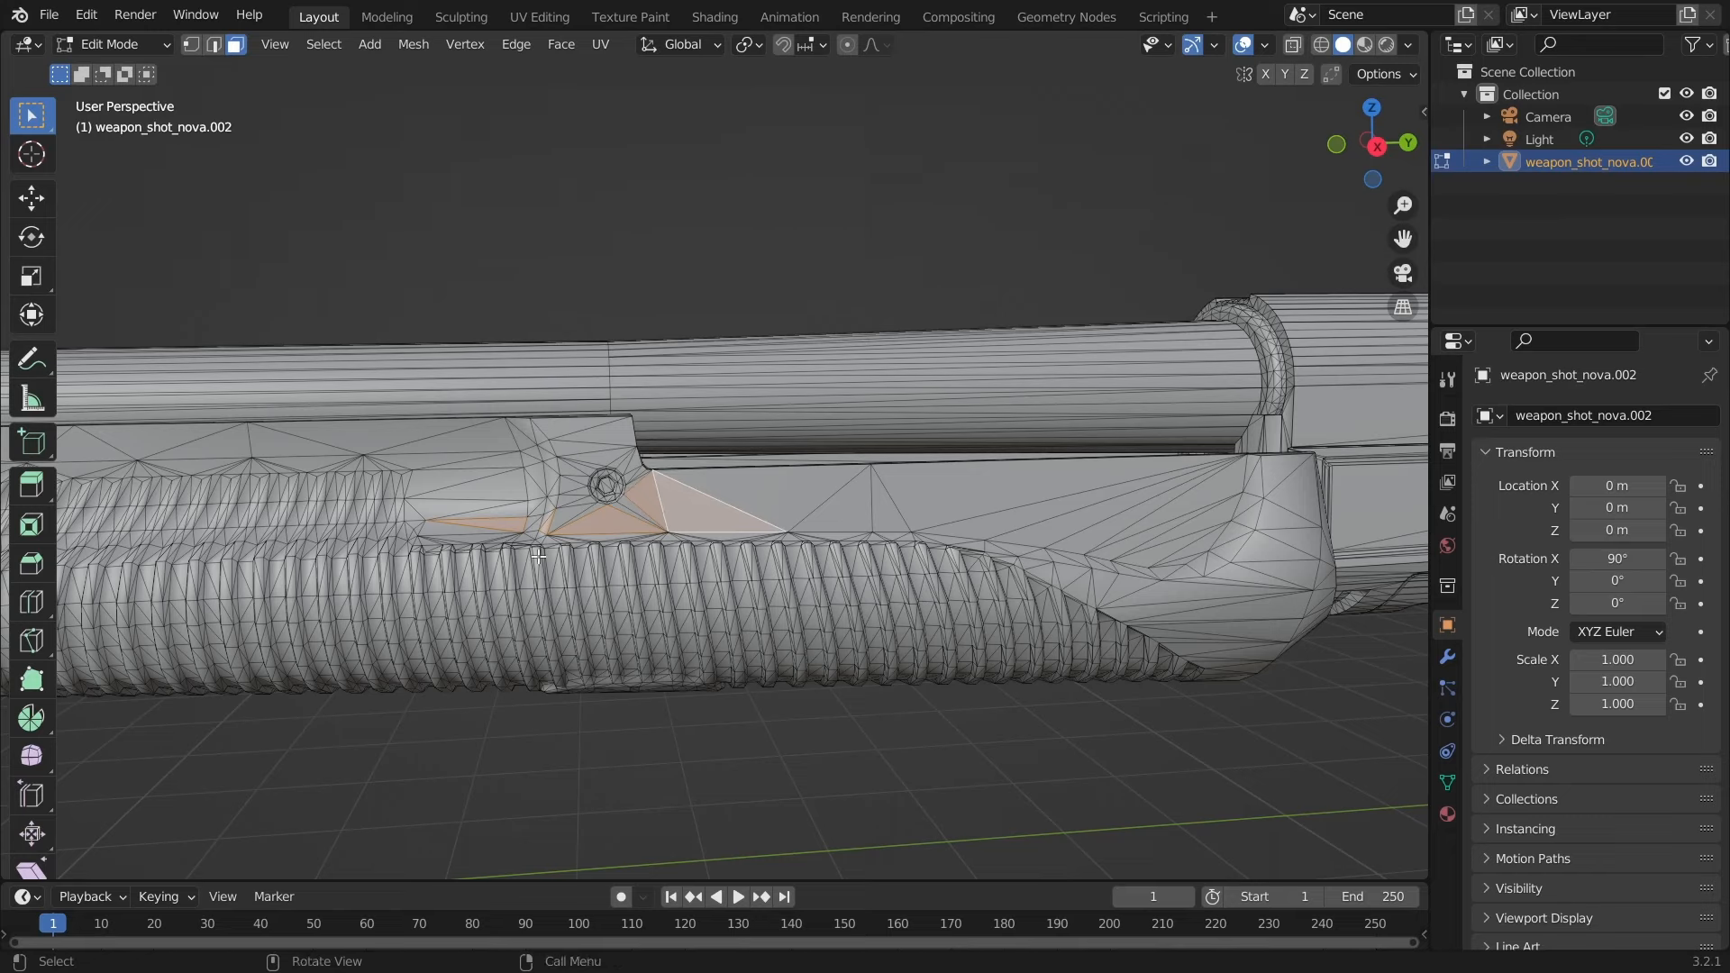
- Select the pump's ribbed side faces and extend the selection to the linked geometry of both outer halves
{"action": "left_click_drag", "start_coordinate": [402, 544], "coordinate": [562, 618]}
{"action": "left_click_drag", "start_coordinate": [603, 545], "coordinate": [718, 595], "text": "shift"}
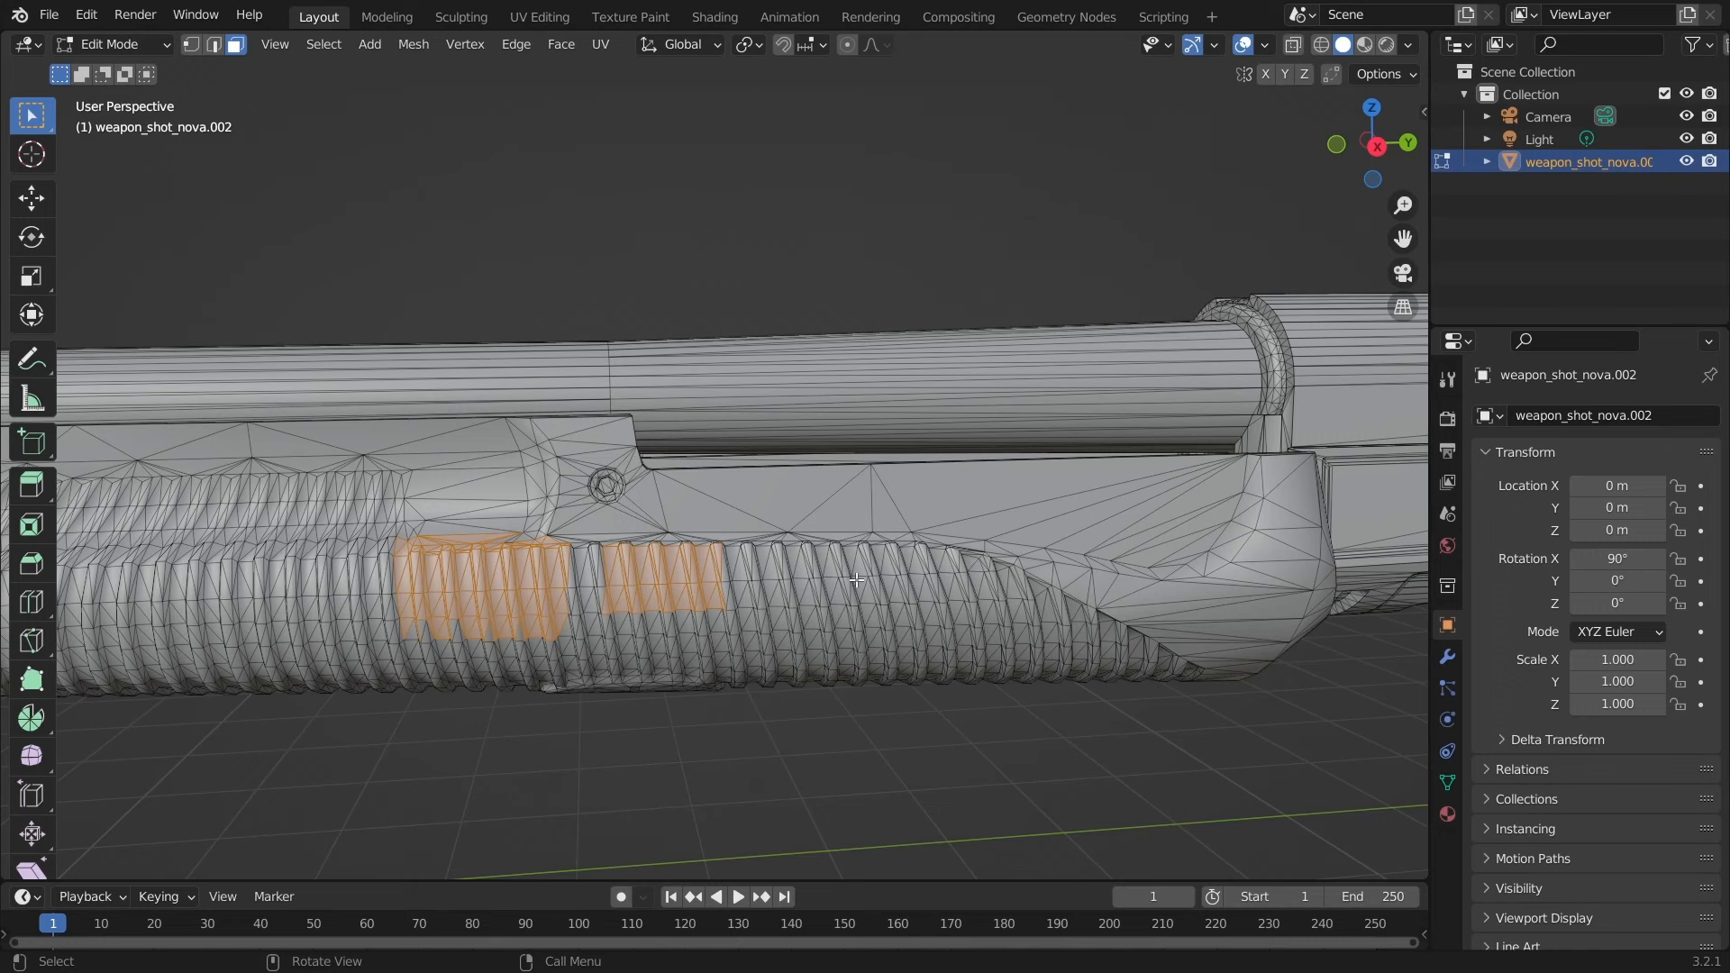
{"action": "key", "text": "l"}
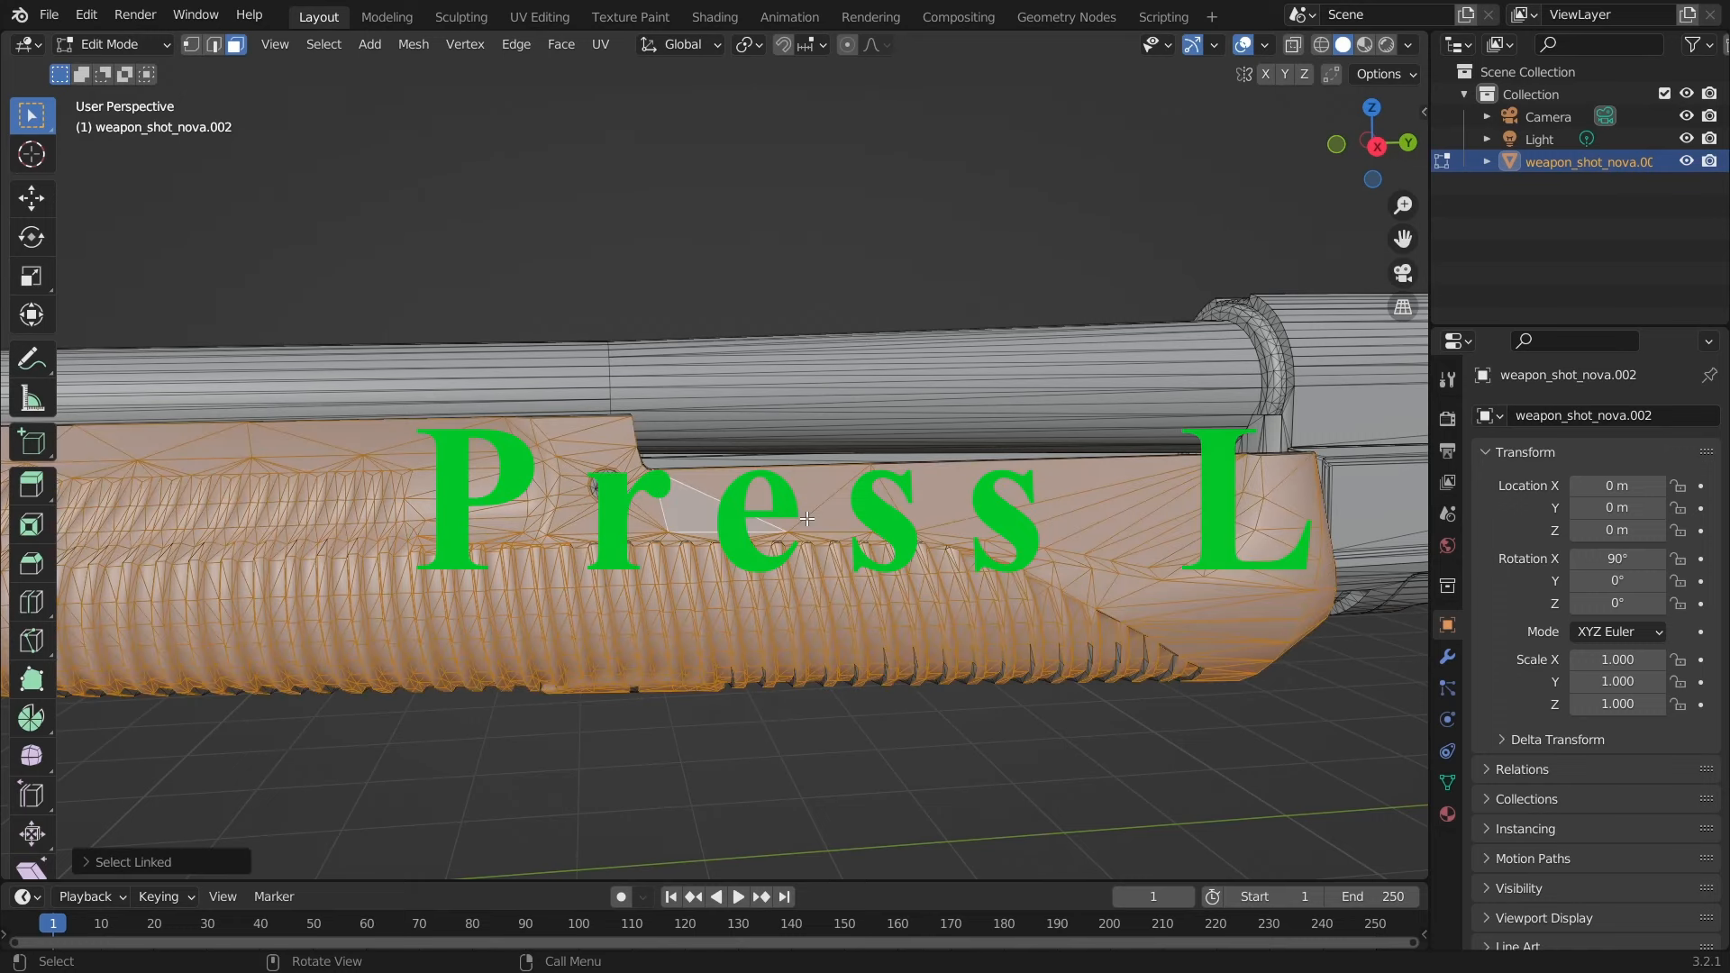
{"action": "scroll", "coordinate": [724, 585], "scroll_direction": "down", "scroll_amount": 1}
{"action": "middle_click_drag", "start_coordinate": [724, 586], "coordinate": [728, 509]}
{"action": "scroll", "coordinate": [641, 651], "scroll_direction": "up", "scroll_amount": 3}
{"action": "scroll", "coordinate": [639, 599], "scroll_direction": "up", "scroll_amount": 2}
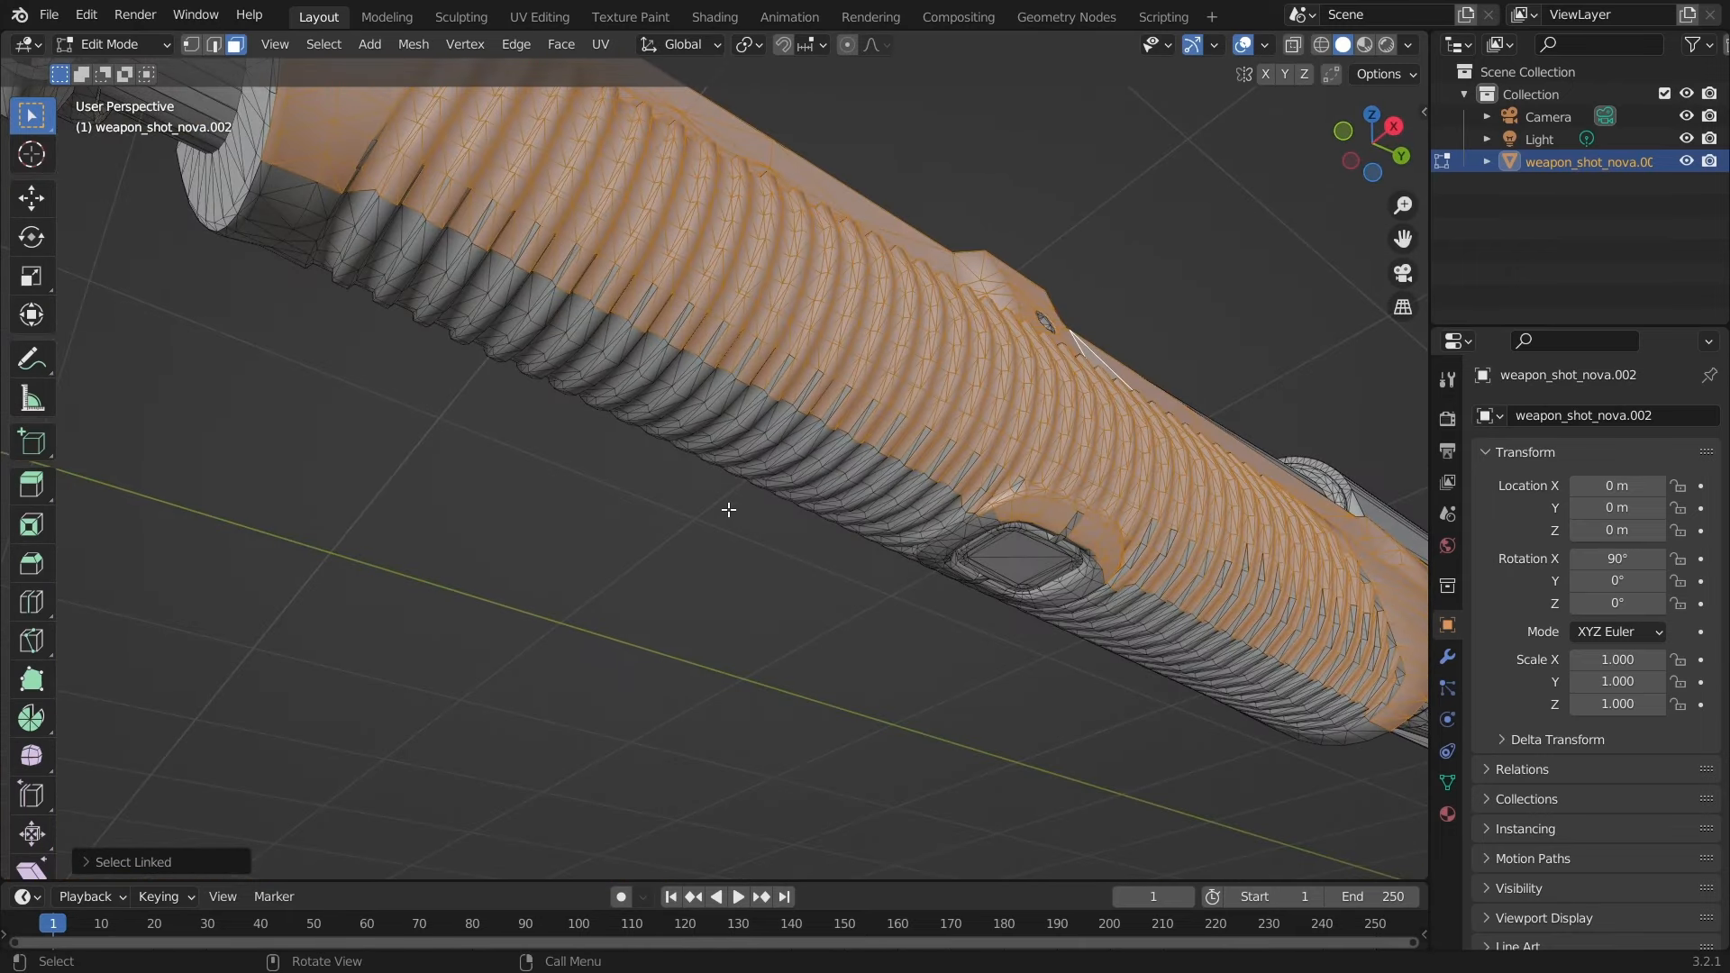
{"action": "key", "text": "l"}
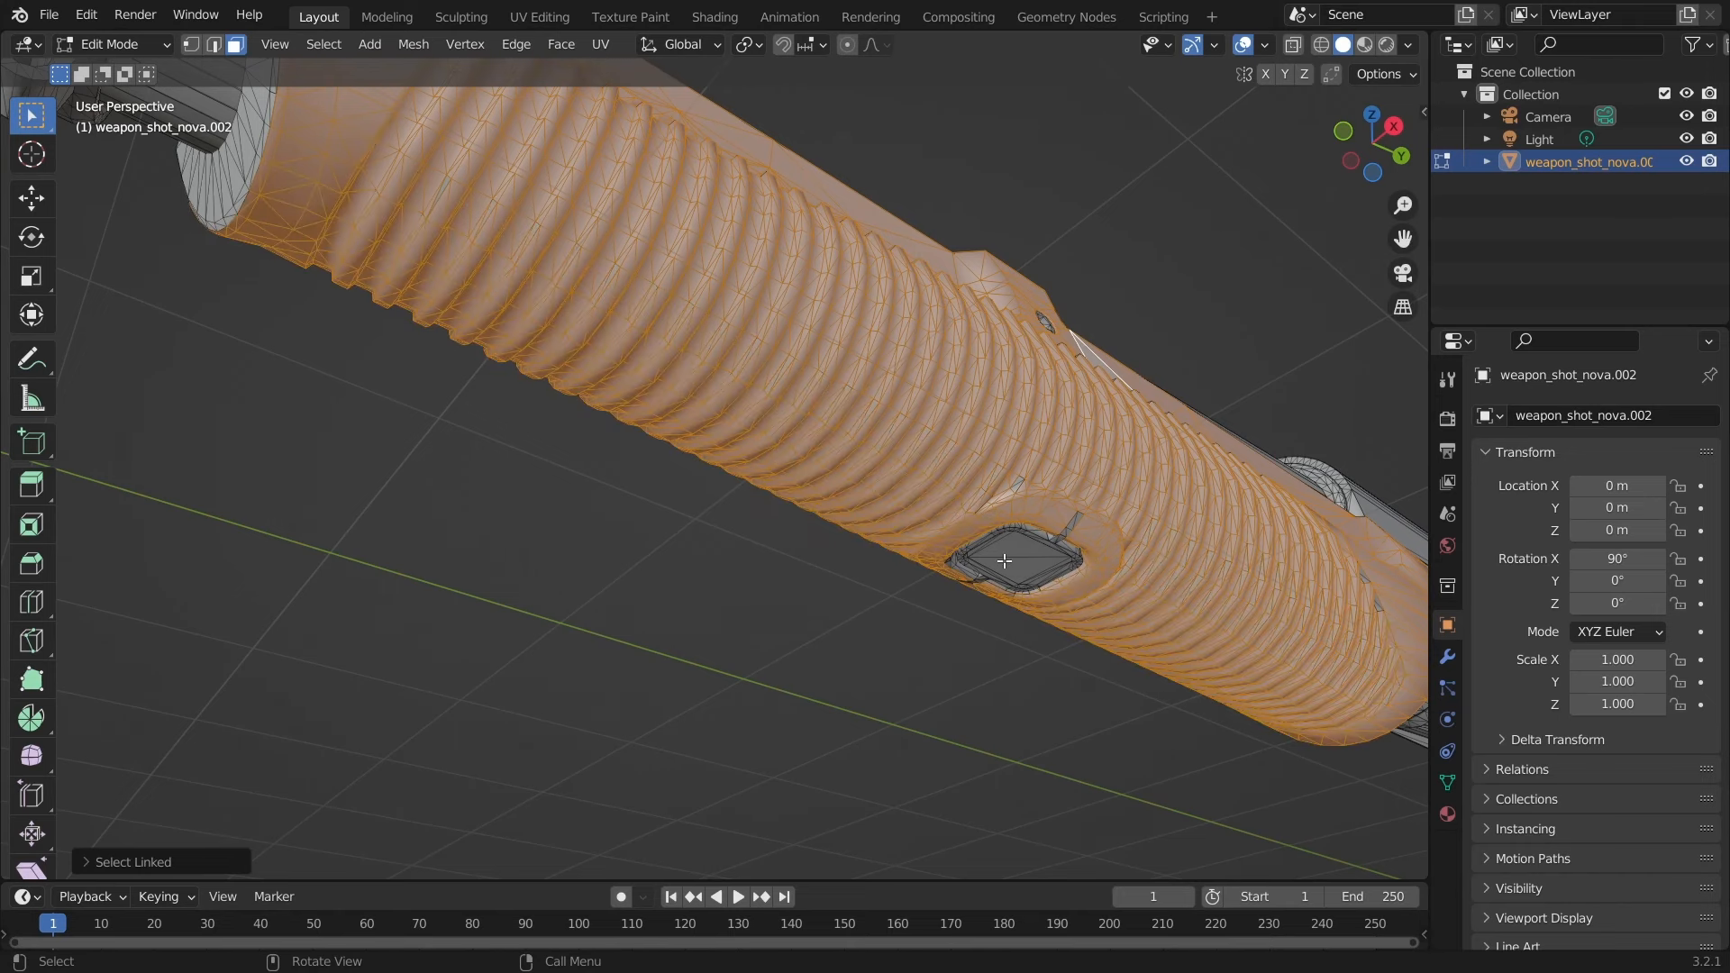
- Add the unselected faces around the recessed pad on the pump's underside to the selection
{"action": "middle_click_drag", "start_coordinate": [1004, 560], "coordinate": [817, 442]}
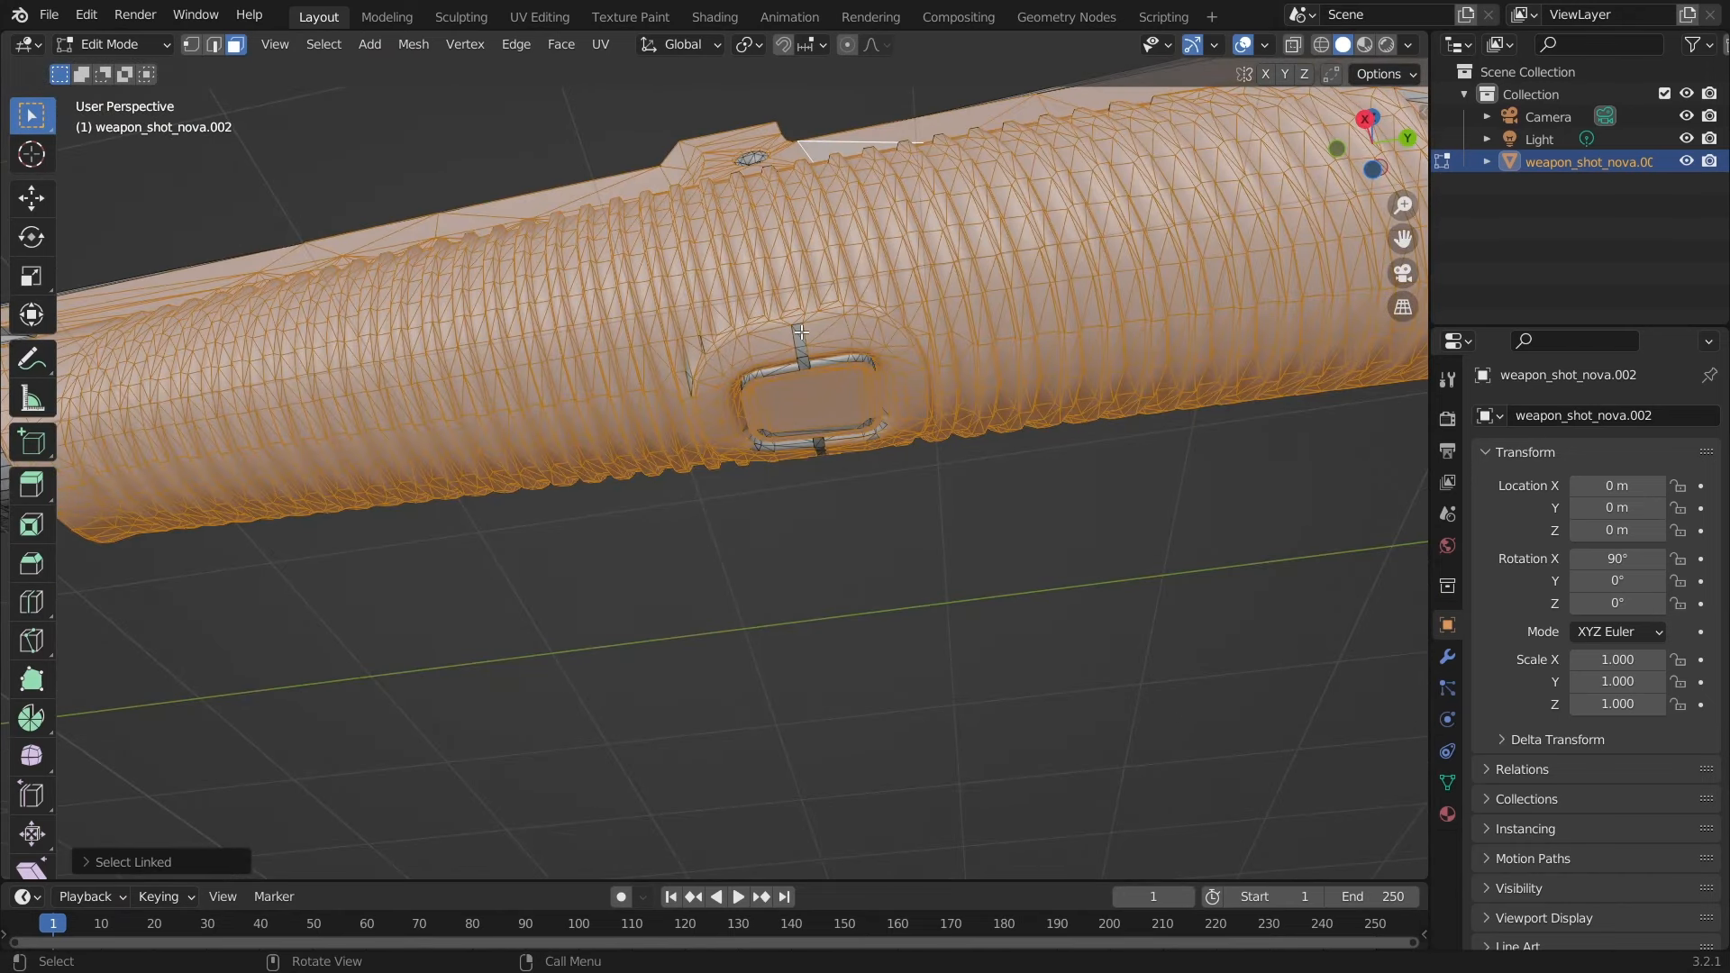
{"action": "left_click_drag", "start_coordinate": [718, 335], "coordinate": [910, 465], "text": "shift"}
{"action": "middle_click_drag", "start_coordinate": [838, 406], "coordinate": [865, 532]}
{"action": "left_click_drag", "start_coordinate": [376, 628], "coordinate": [1117, 735], "text": "shift"}
{"action": "middle_click_drag", "start_coordinate": [1117, 735], "coordinate": [811, 631], "text": "shift"}
{"action": "left_click_drag", "start_coordinate": [526, 502], "coordinate": [784, 672], "text": "shift"}
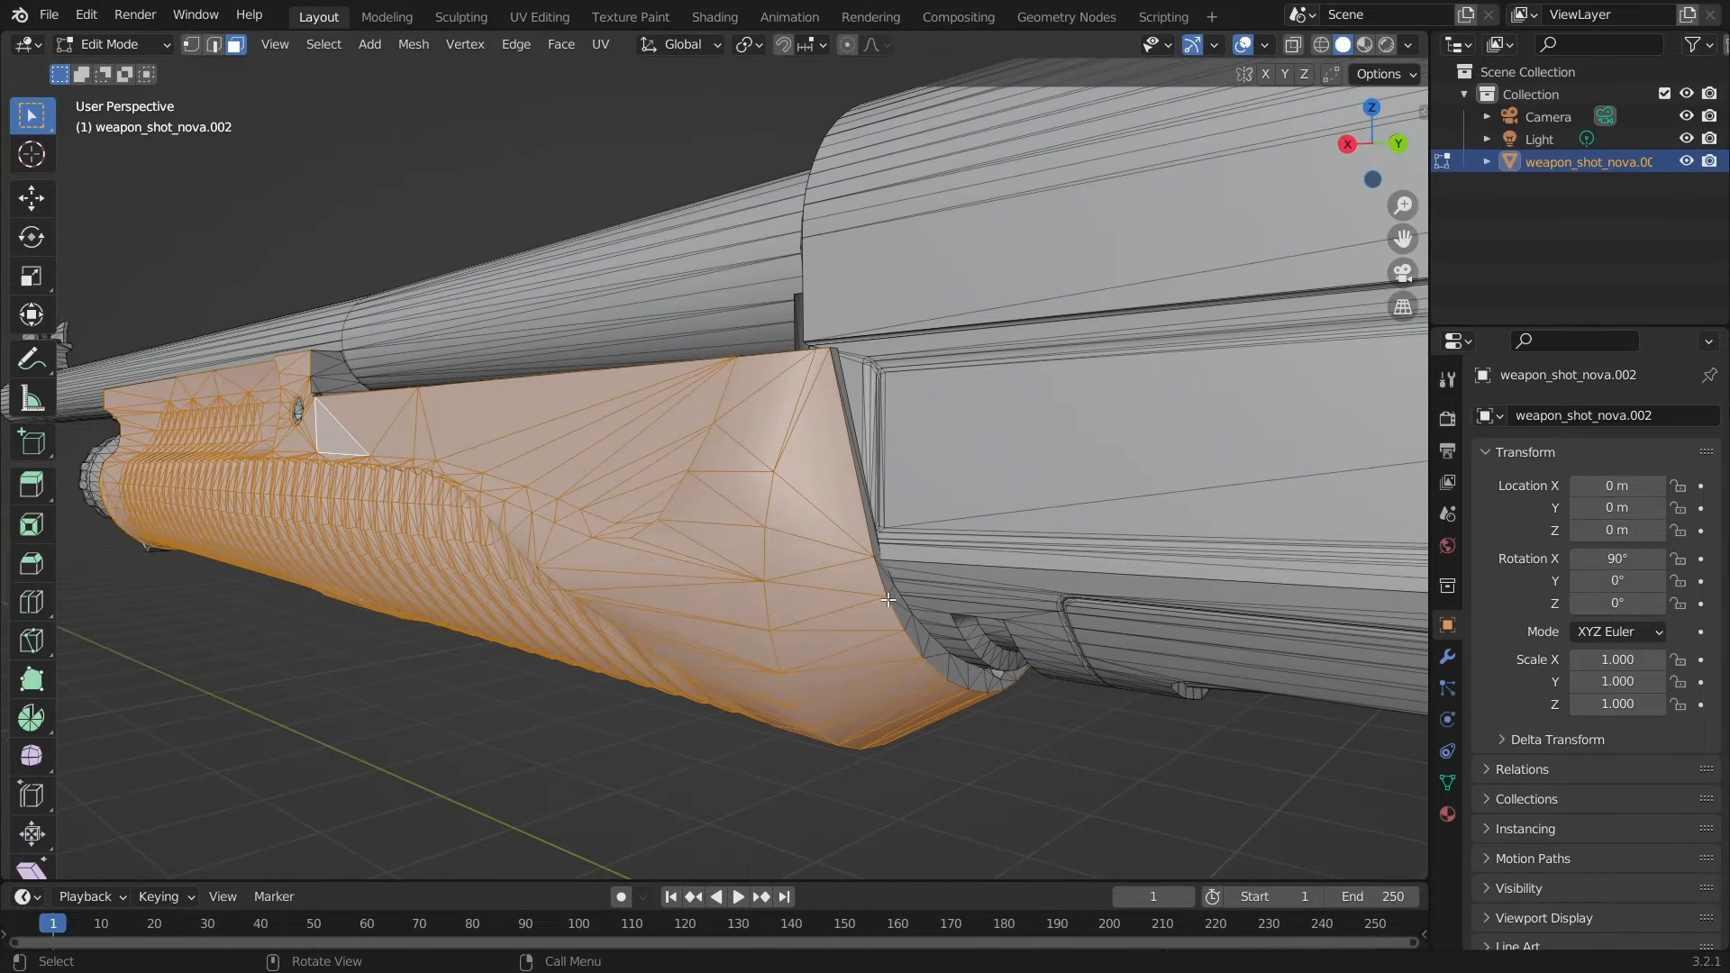
- Extend the selection to the linked rear rim, front end and remaining inner faces of the pump
{"action": "key", "text": "l"}
{"action": "middle_click_drag", "start_coordinate": [648, 604], "coordinate": [326, 534]}
{"action": "scroll", "coordinate": [396, 531], "scroll_direction": "up", "scroll_amount": 3}
{"action": "middle_click_drag", "start_coordinate": [341, 450], "coordinate": [189, 540]}
{"action": "left_click", "coordinate": [322, 495], "text": "shift"}
{"action": "middle_click_drag", "start_coordinate": [505, 406], "coordinate": [412, 344]}
{"action": "middle_click_drag", "start_coordinate": [752, 432], "coordinate": [505, 406], "text": "shift"}
{"action": "middle_click_drag", "start_coordinate": [1261, 585], "coordinate": [968, 441]}
{"action": "key", "text": "l"}
{"action": "key", "text": "l"}
{"action": "middle_click_drag", "start_coordinate": [914, 236], "coordinate": [901, 379]}
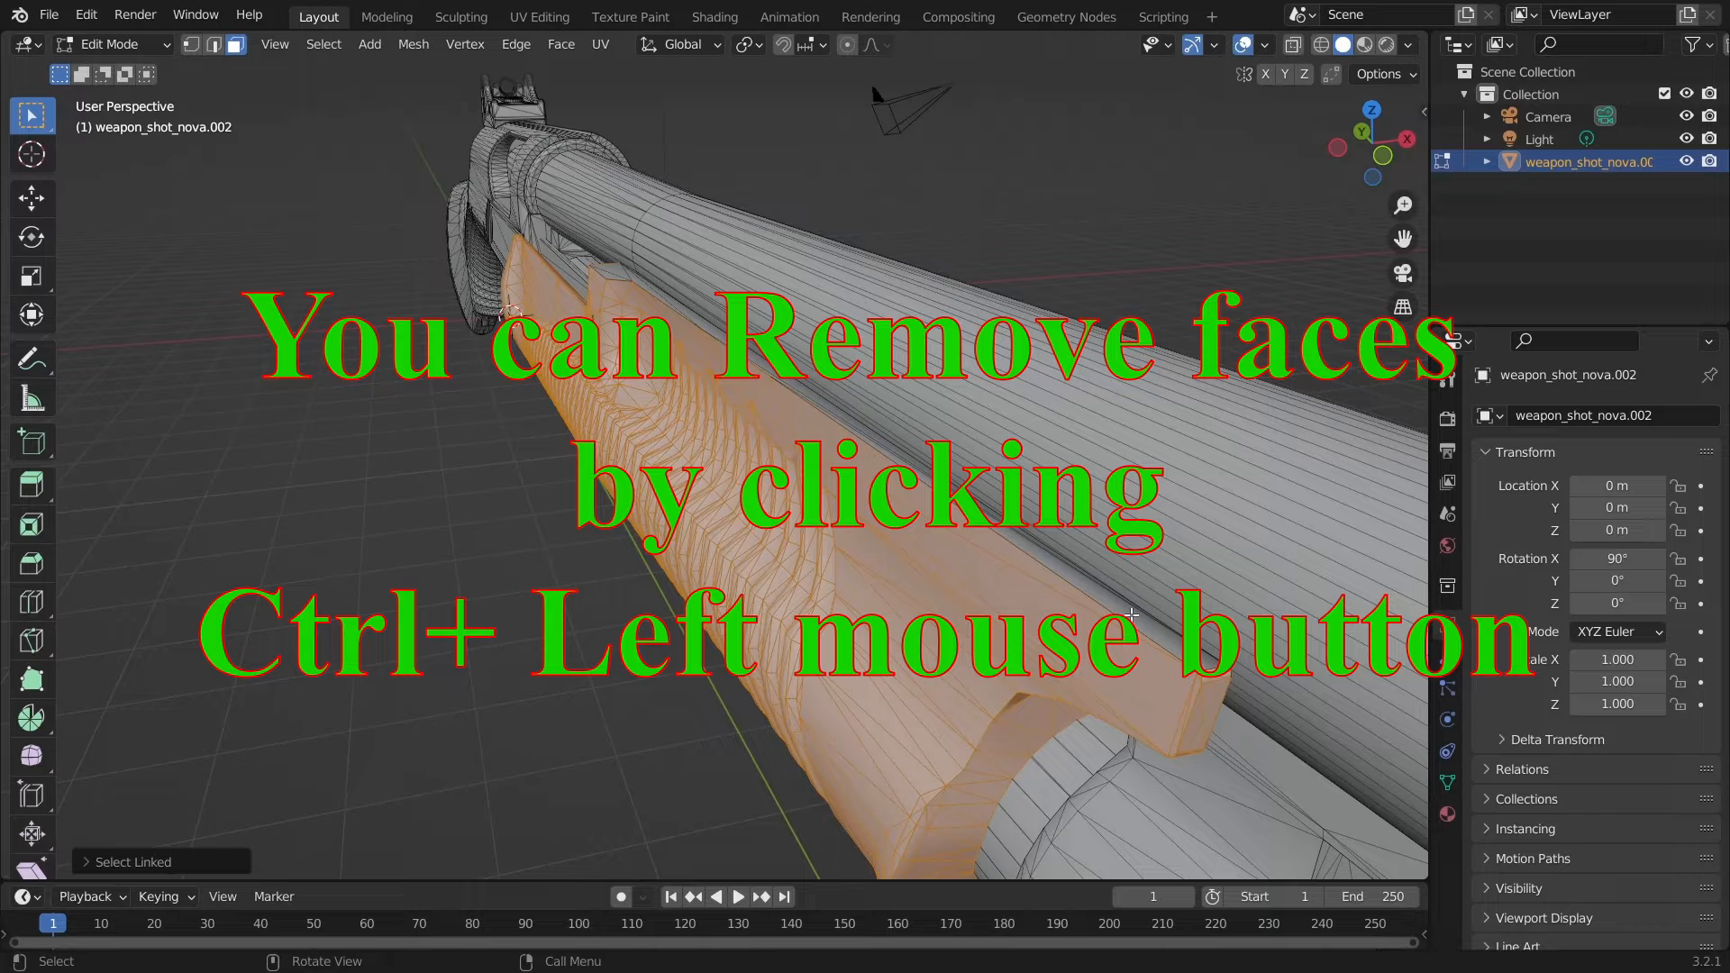
- Refine the pump's face selection and separate the selected faces into their own object
{"action": "middle_click_drag", "start_coordinate": [1127, 617], "coordinate": [910, 513]}
{"action": "left_click", "coordinate": [833, 396], "text": "shift"}
{"action": "middle_click_drag", "start_coordinate": [685, 415], "coordinate": [1187, 605]}
{"action": "left_click", "coordinate": [516, 603], "text": "ctrl"}
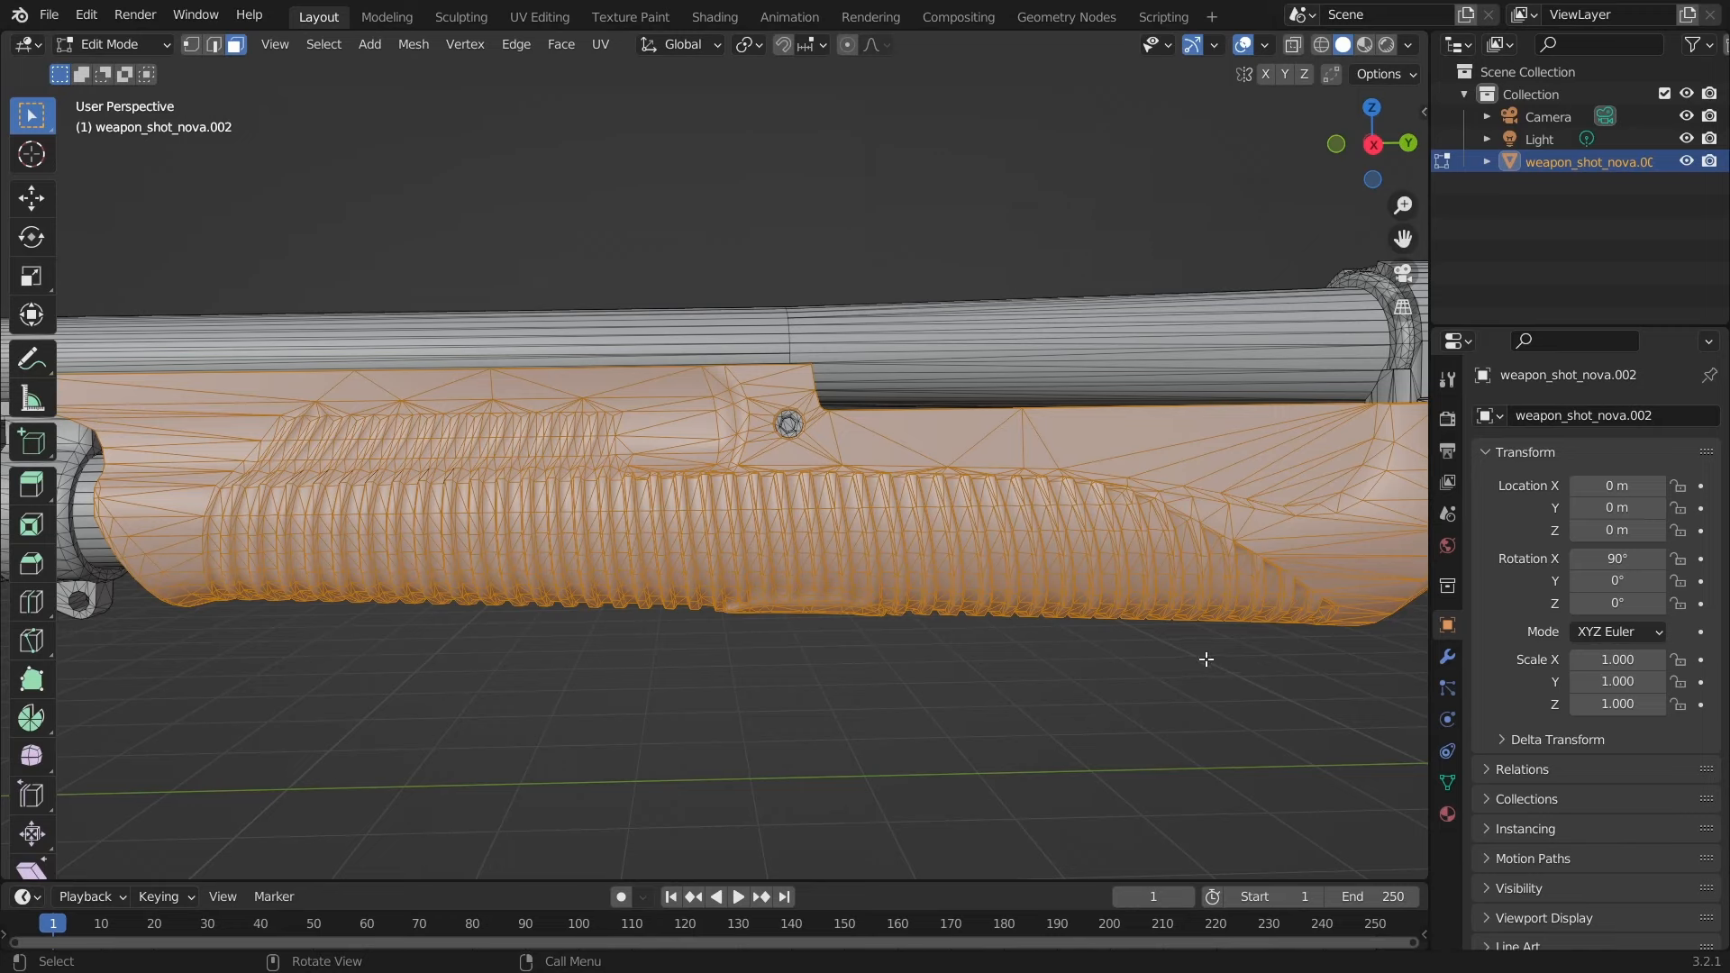
{"action": "key", "text": "p"}
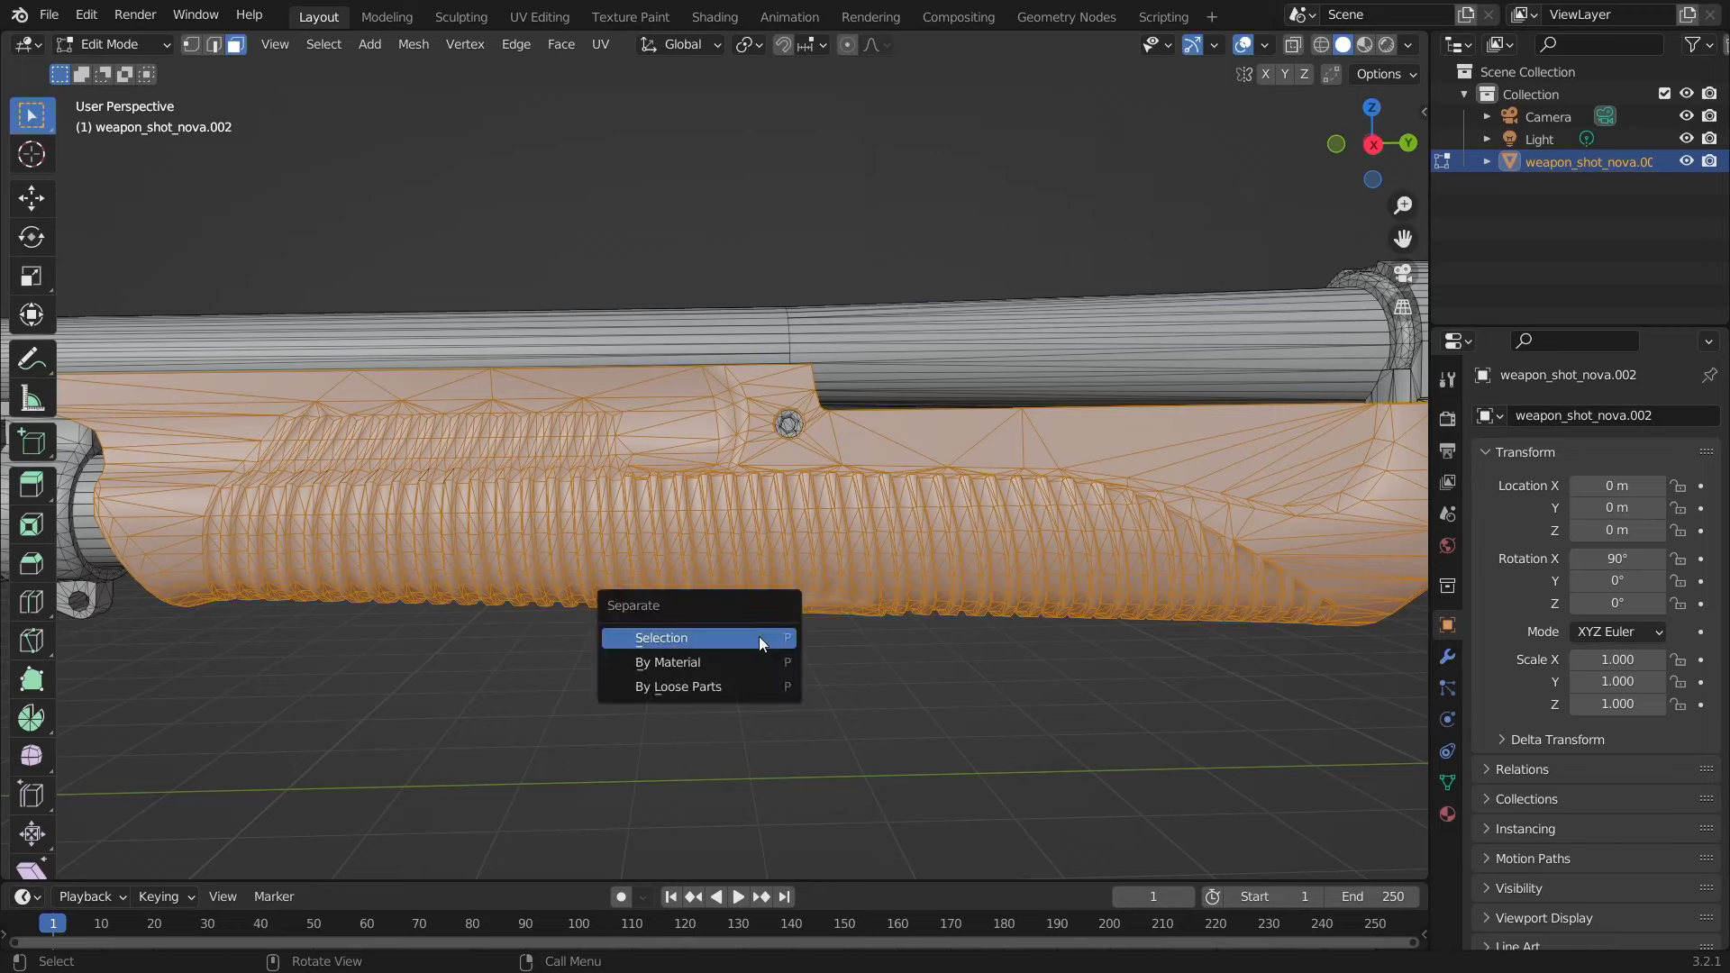
{"action": "left_click", "coordinate": [762, 638]}
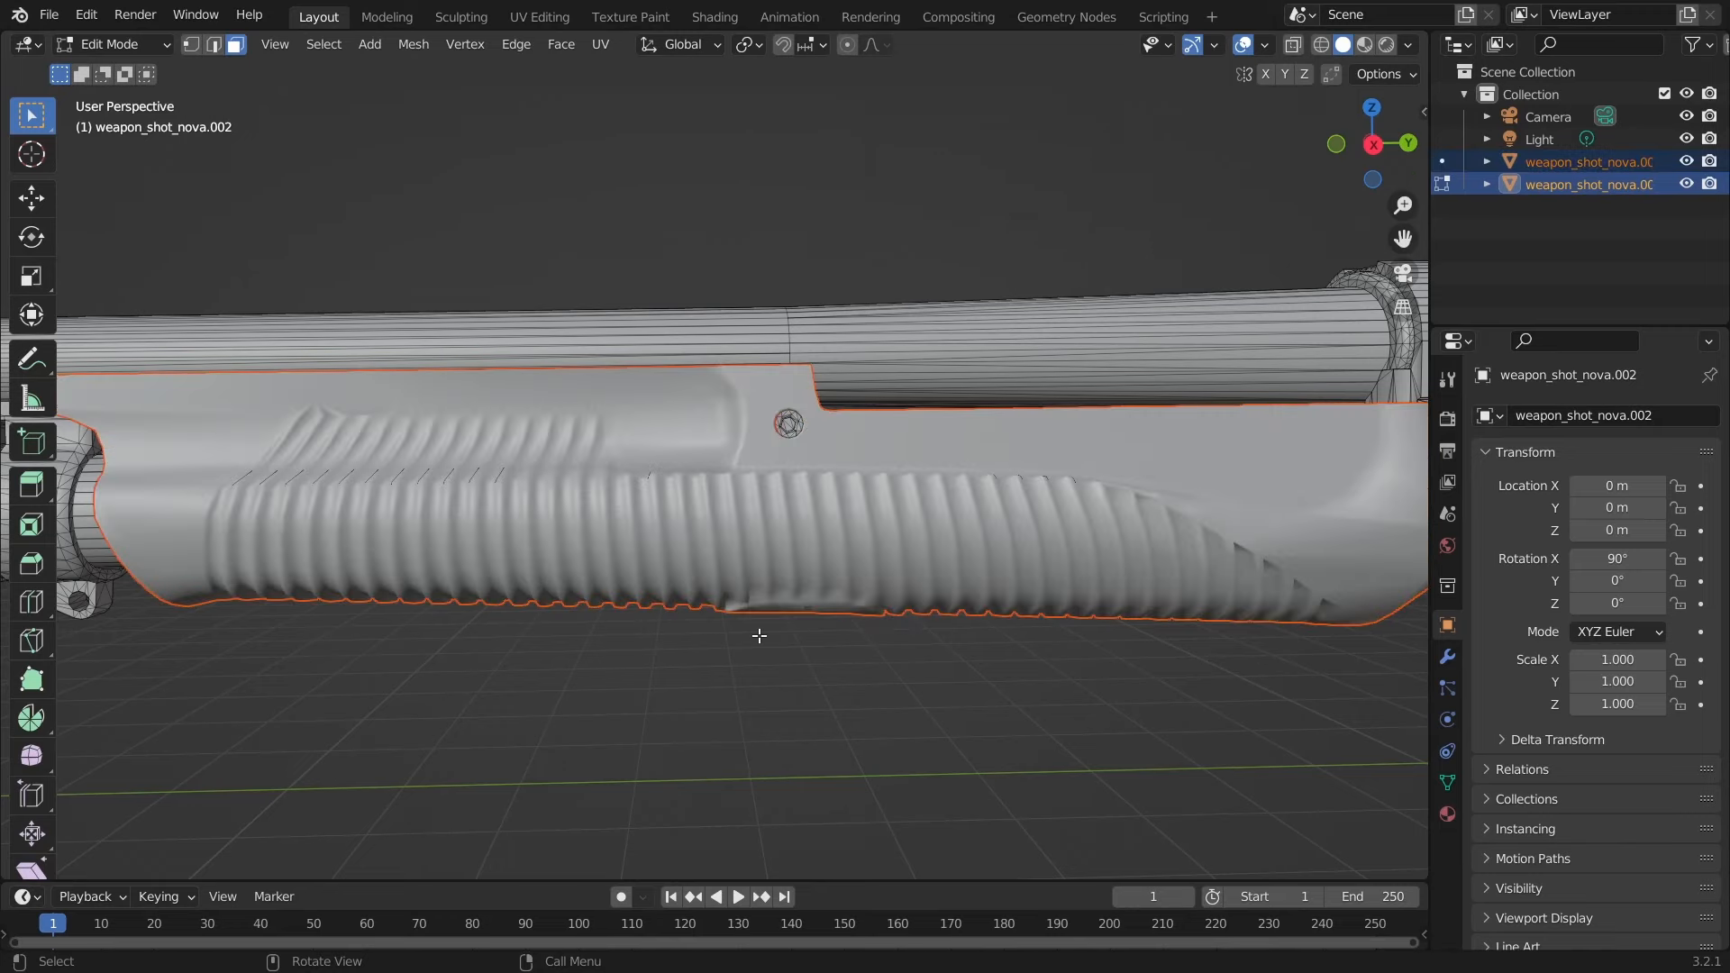
- Hide the separated pump object to expose leftover pump fragments around the magazine tube
{"action": "left_click", "coordinate": [1687, 183]}
{"action": "left_click", "coordinate": [1687, 183]}
{"action": "left_click", "coordinate": [1687, 161]}
{"action": "middle_click_drag", "start_coordinate": [726, 506], "coordinate": [572, 645]}
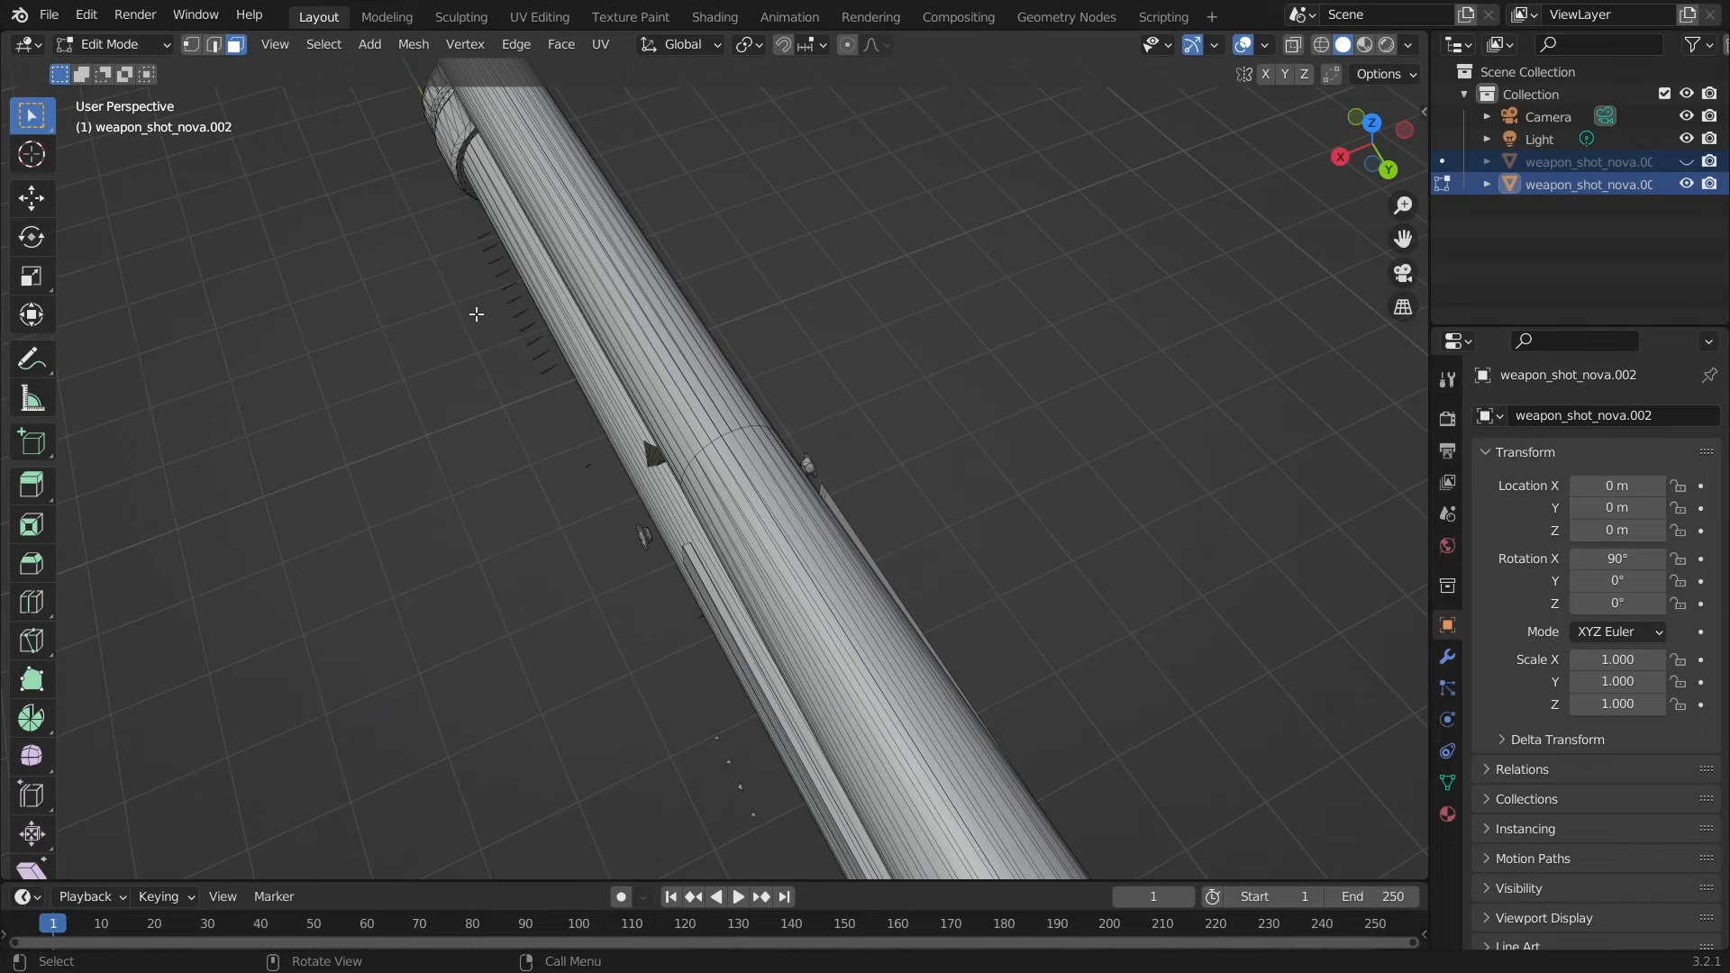
{"action": "middle_click_drag", "start_coordinate": [502, 304], "coordinate": [692, 385]}
{"action": "middle_click_drag", "start_coordinate": [468, 617], "coordinate": [530, 560]}
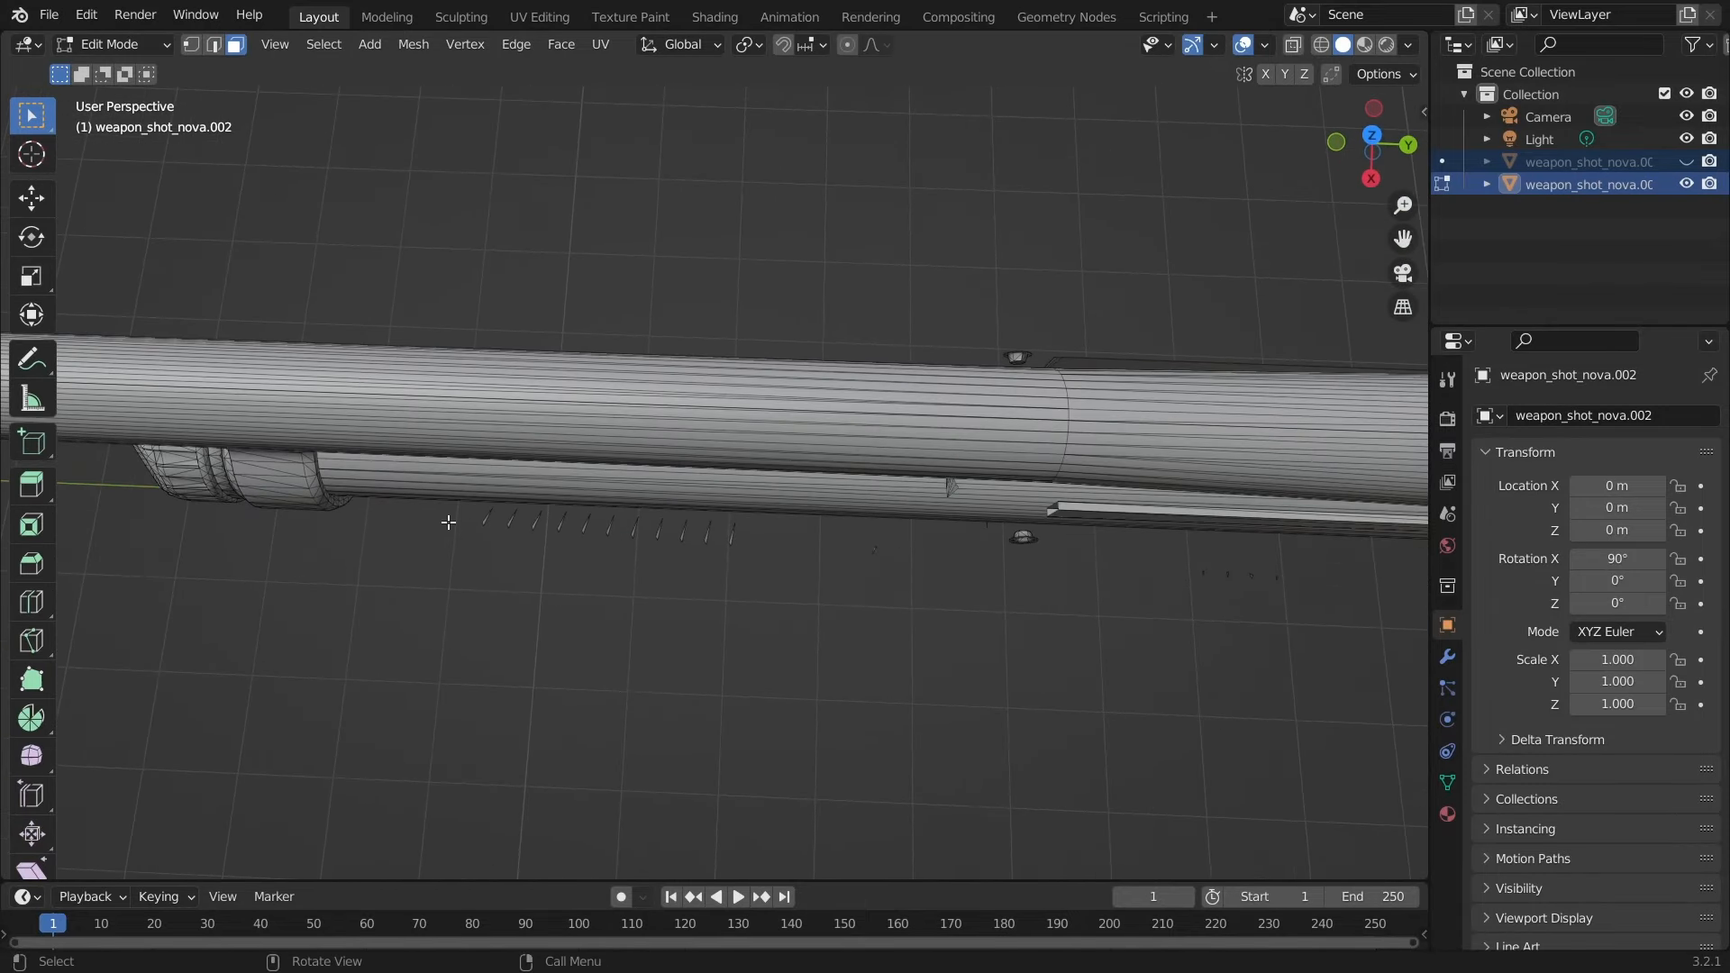
- Select the stray pump fragments left around the barrel and magazine tube and separate them from the gun body
{"action": "left_click_drag", "start_coordinate": [450, 523], "coordinate": [802, 607]}
{"action": "middle_click_drag", "start_coordinate": [811, 607], "coordinate": [912, 610]}
{"action": "middle_click_drag", "start_coordinate": [1197, 630], "coordinate": [307, 449]}
{"action": "left_click", "coordinate": [716, 387], "text": "shift"}
{"action": "key", "text": "p"}
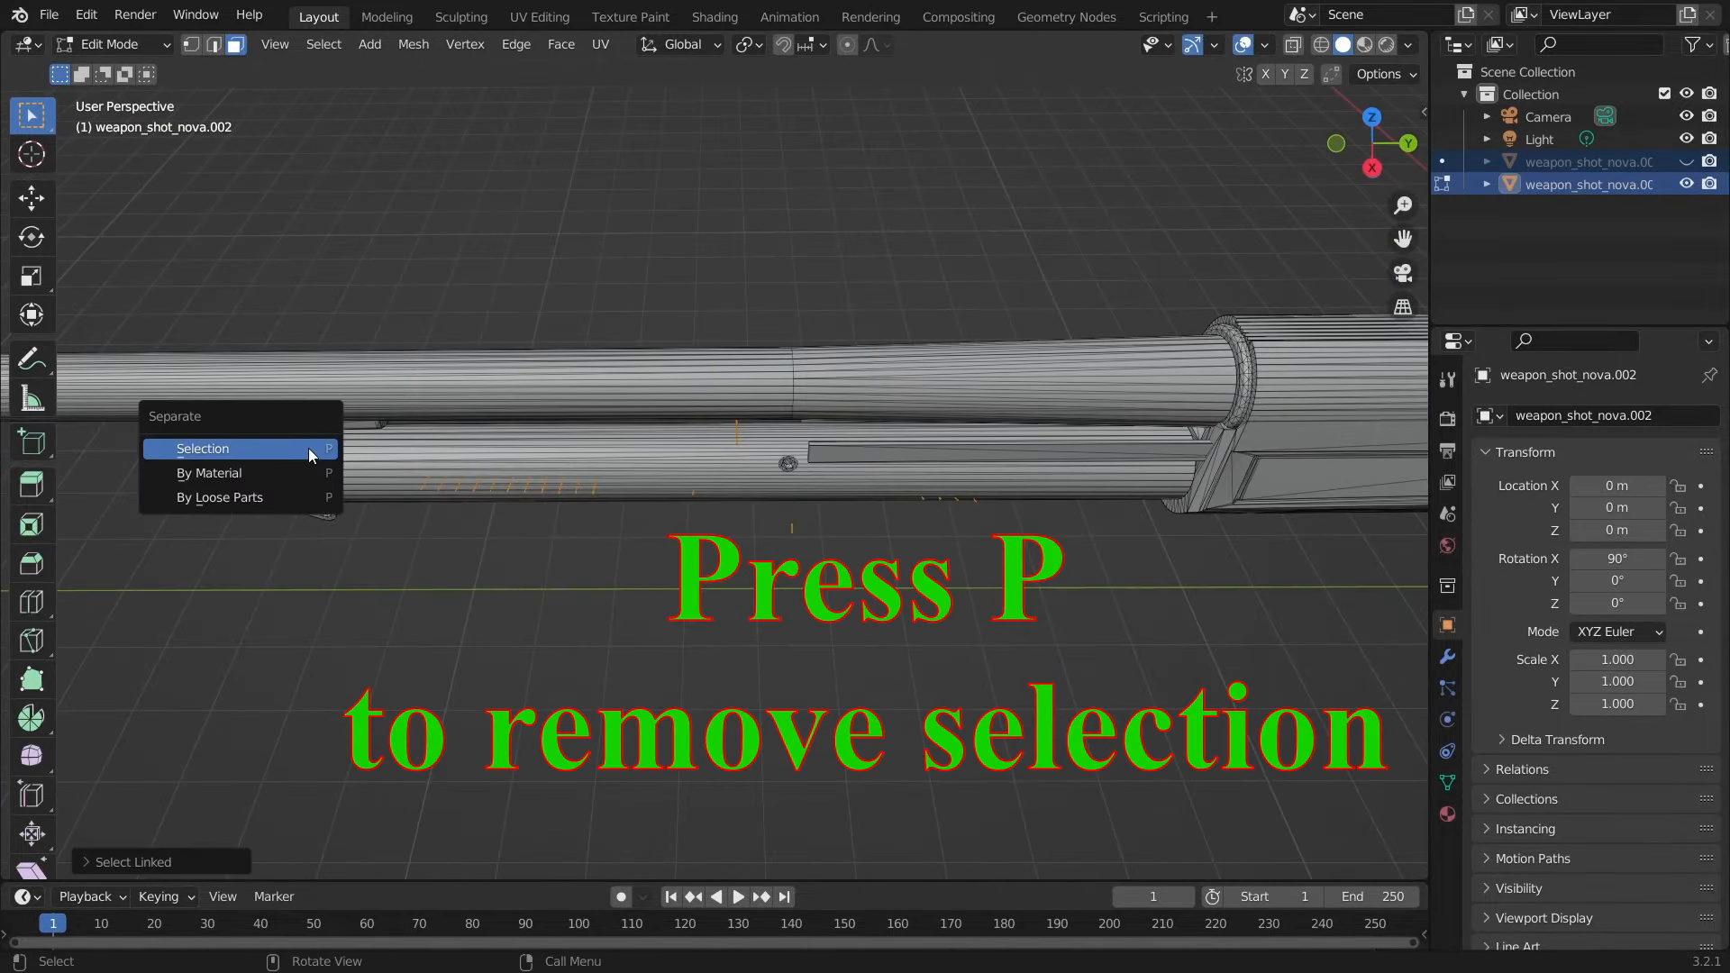
{"action": "left_click", "coordinate": [324, 450]}
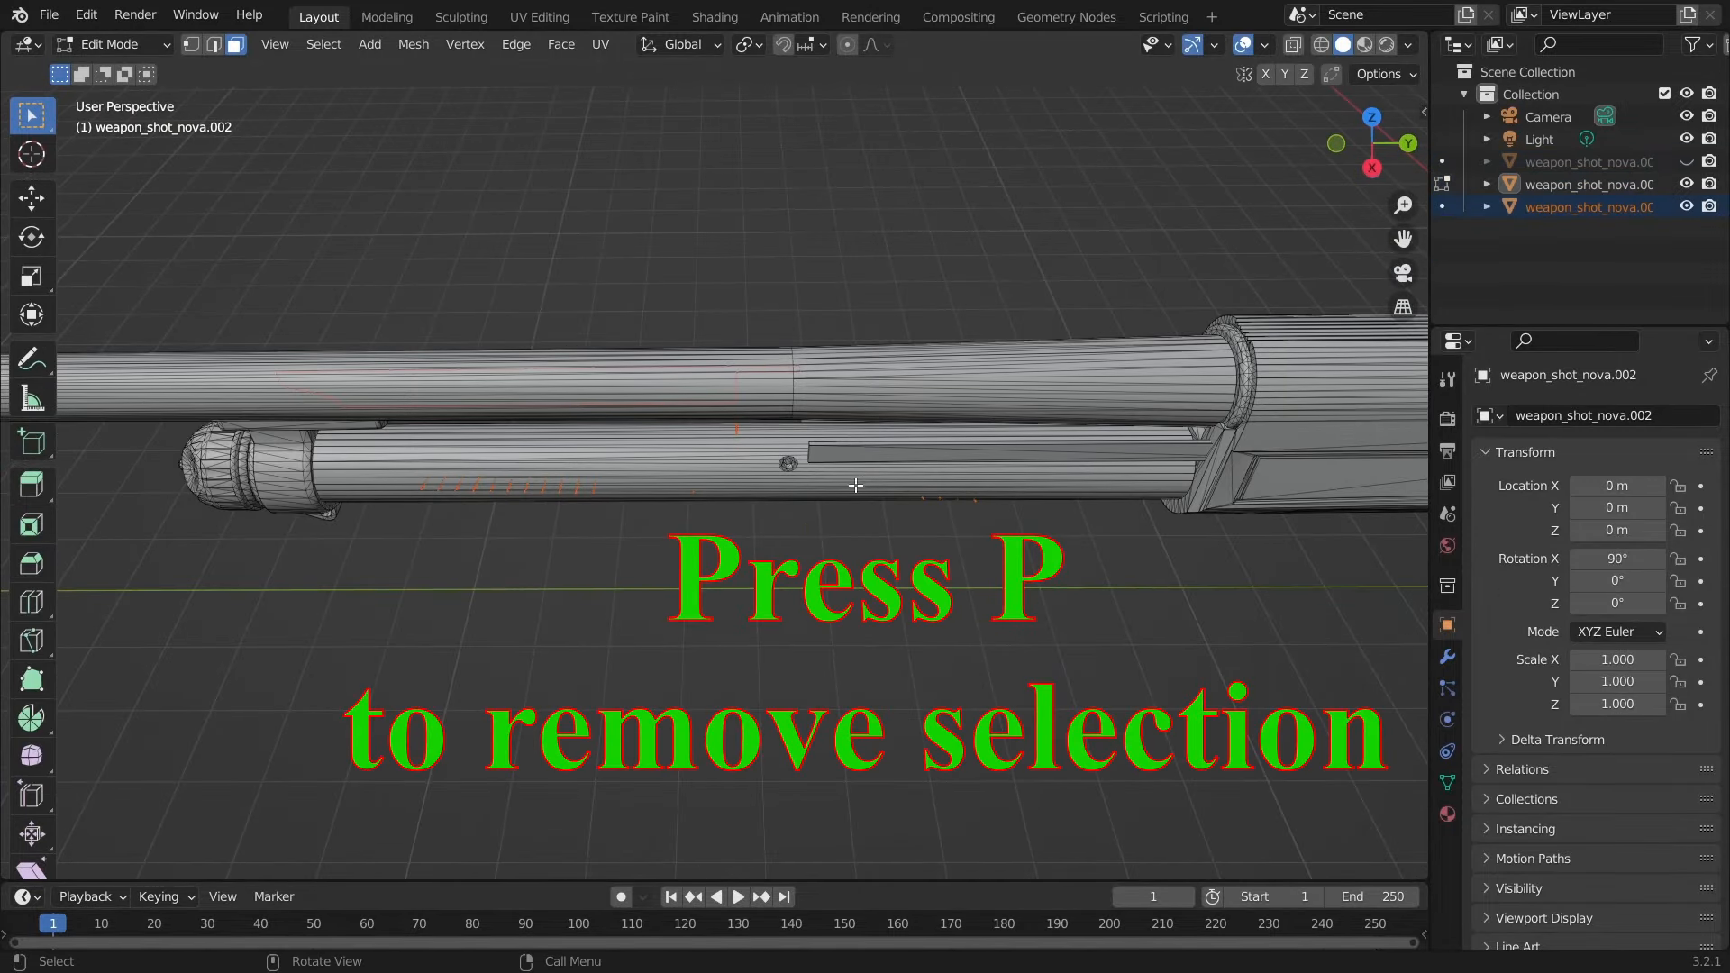
- In Object Mode, hide the gun body, show the pump and join it with the separated fragments
{"action": "key", "text": "Tab"}
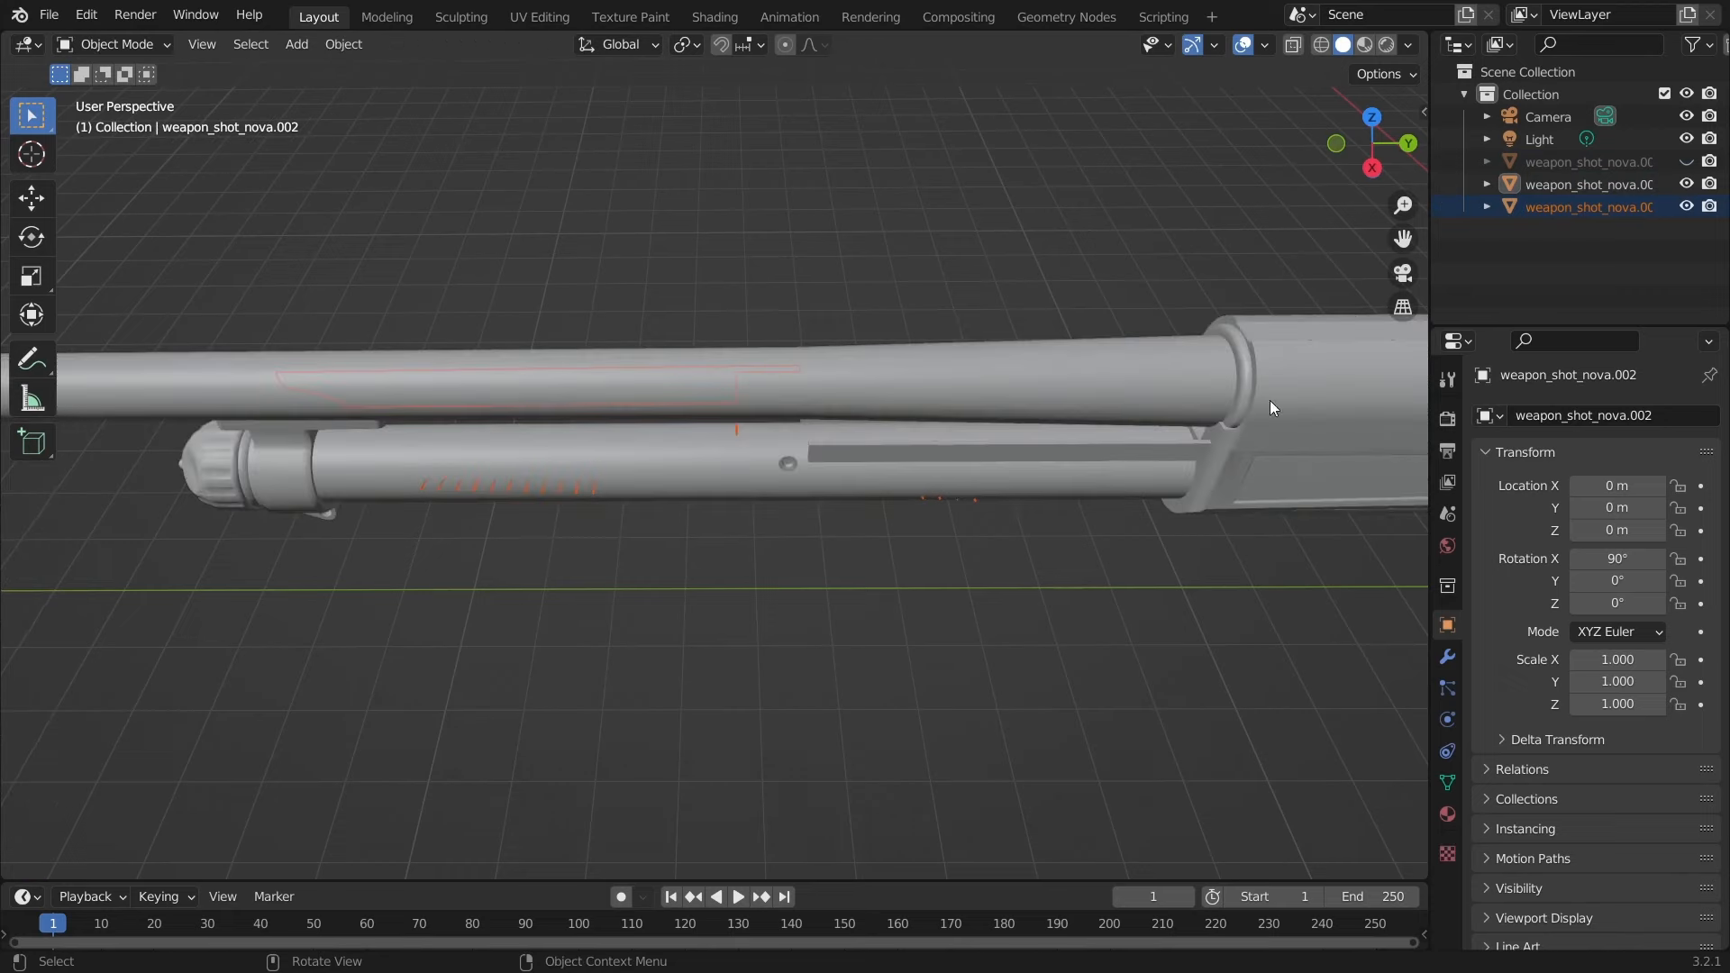
{"action": "left_click", "coordinate": [1686, 184]}
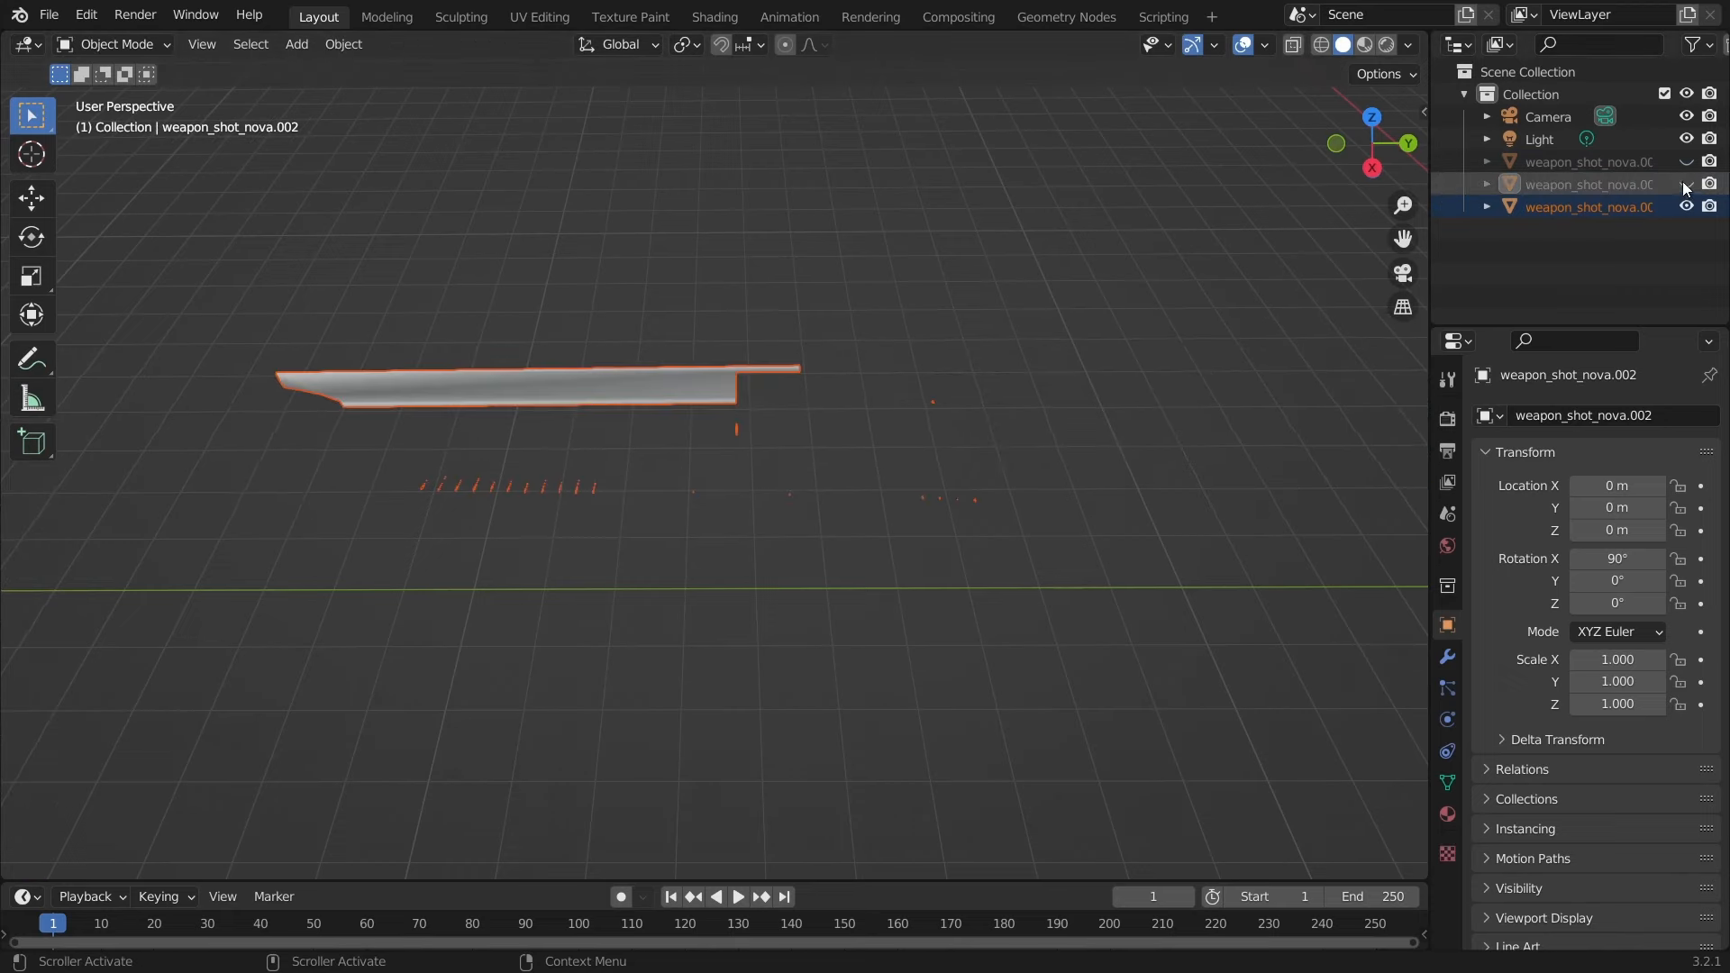
{"action": "left_click", "coordinate": [1686, 161]}
{"action": "left_click", "coordinate": [1047, 484], "text": "shift"}
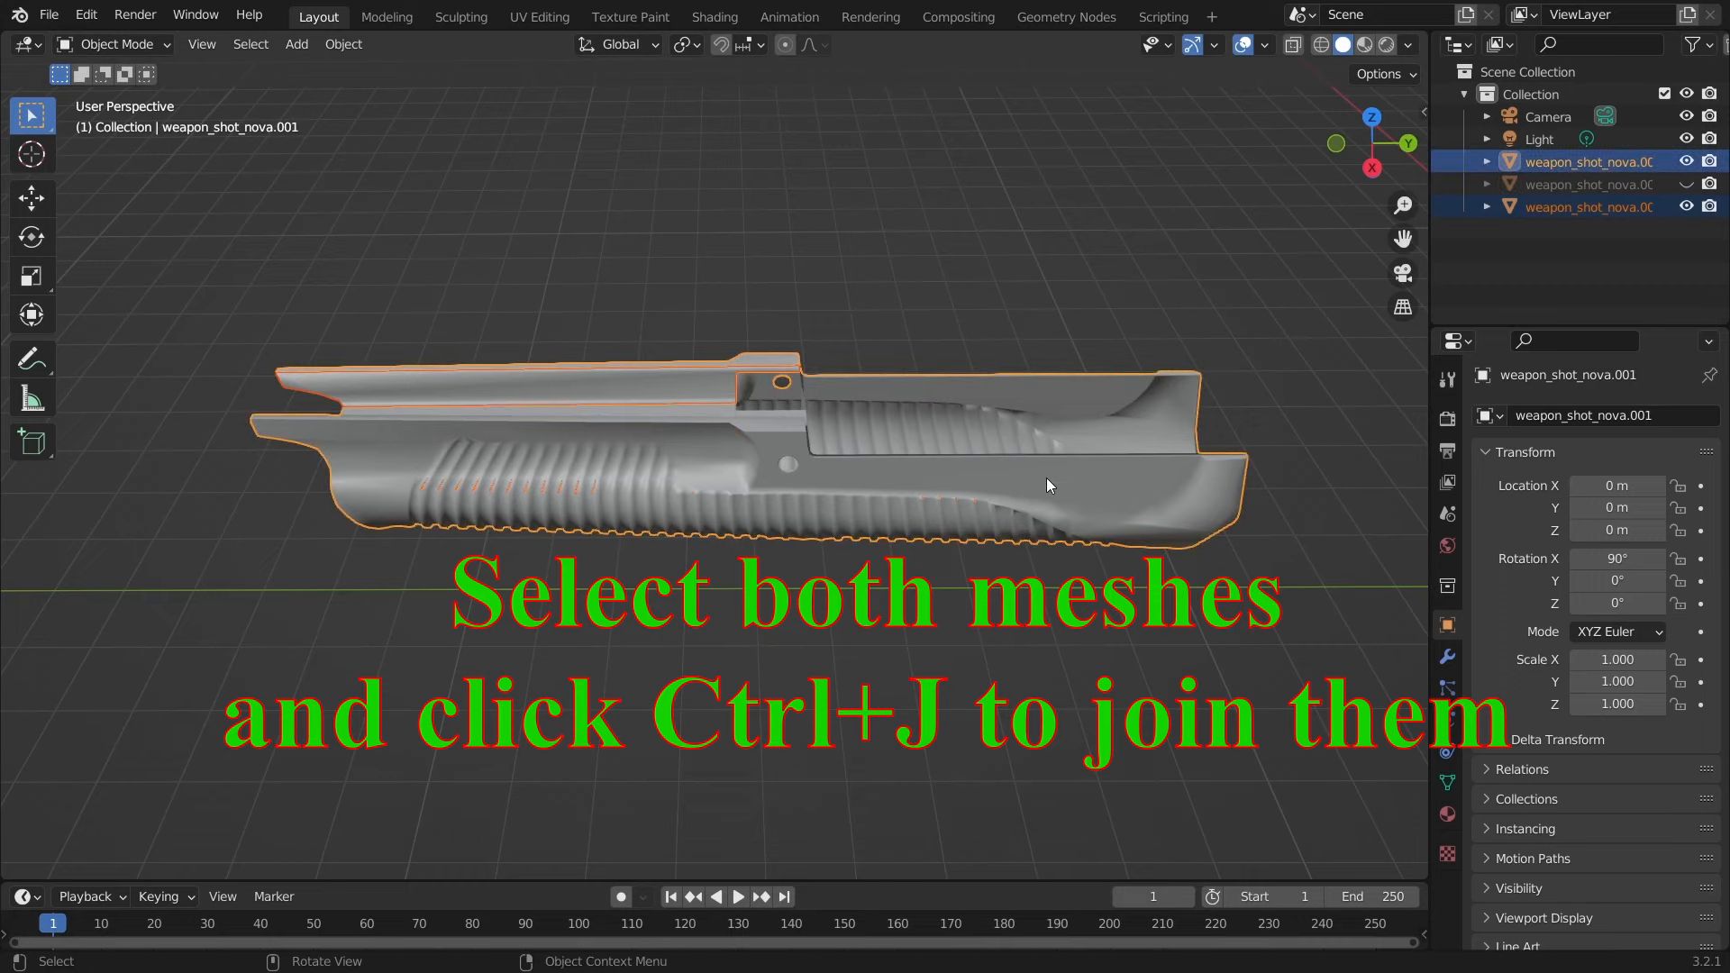
{"action": "key", "text": "ctrl+j"}
- Show the gun body again and toggle the joined pump's visibility off and on to check the separation
{"action": "middle_click_drag", "start_coordinate": [1051, 486], "coordinate": [985, 374]}
{"action": "left_click", "coordinate": [1686, 184]}
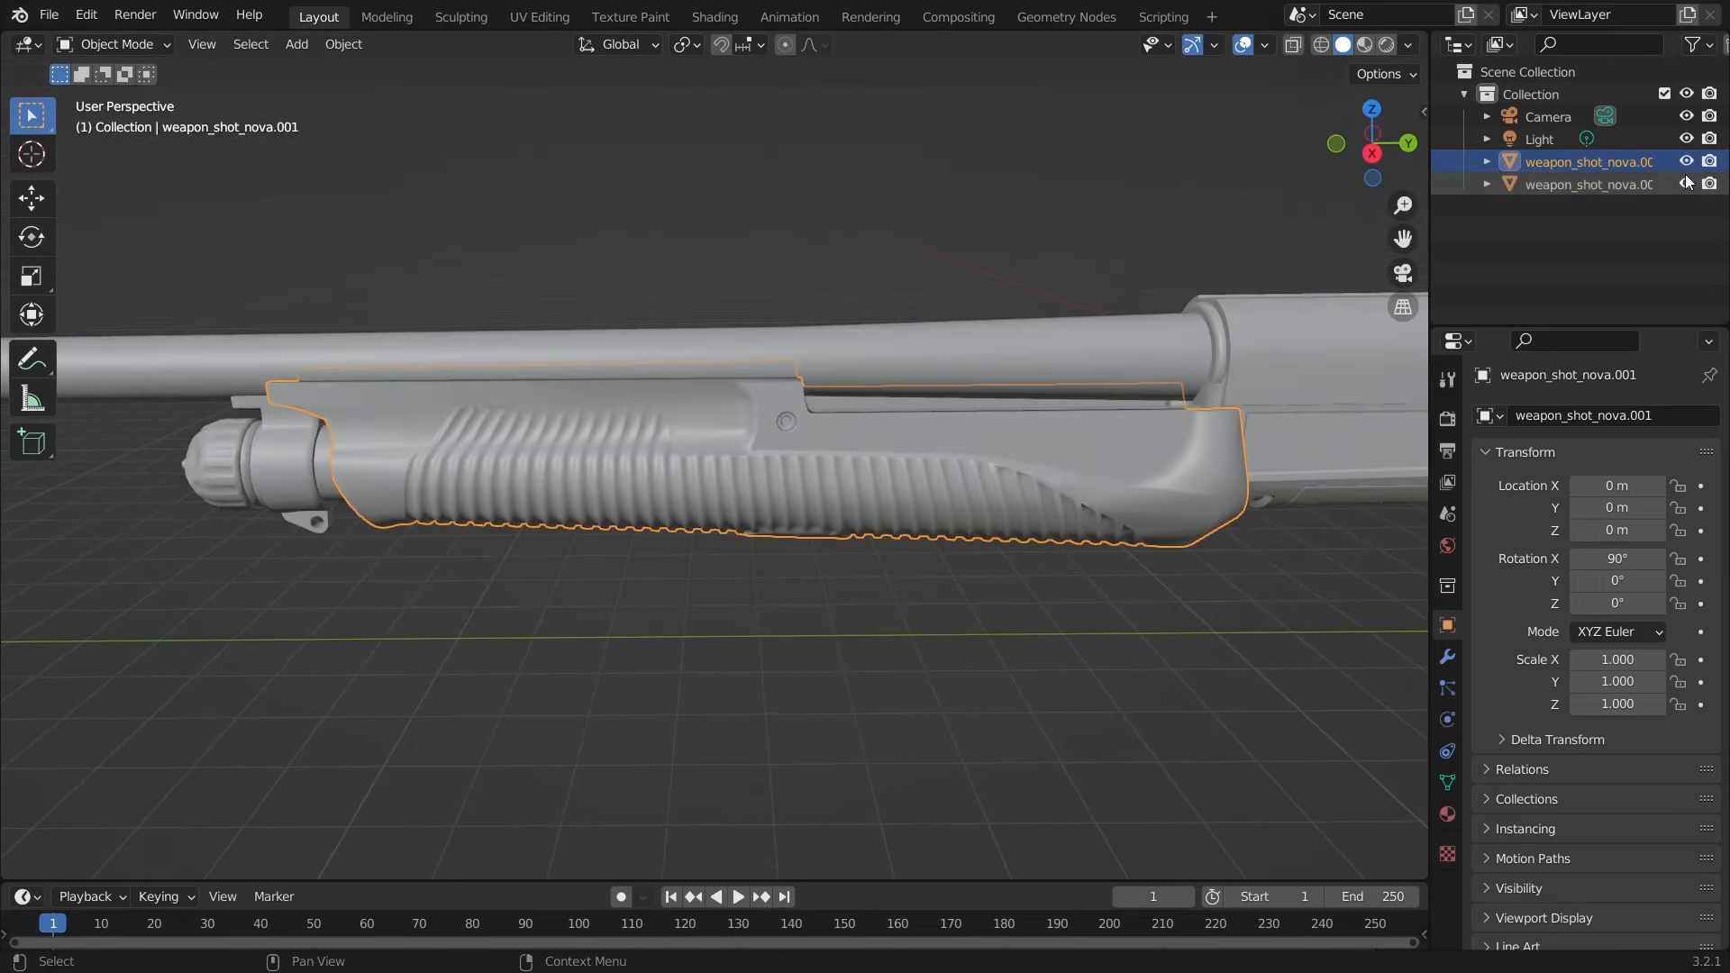
{"action": "left_click", "coordinate": [1688, 161]}
{"action": "left_click", "coordinate": [1689, 162]}
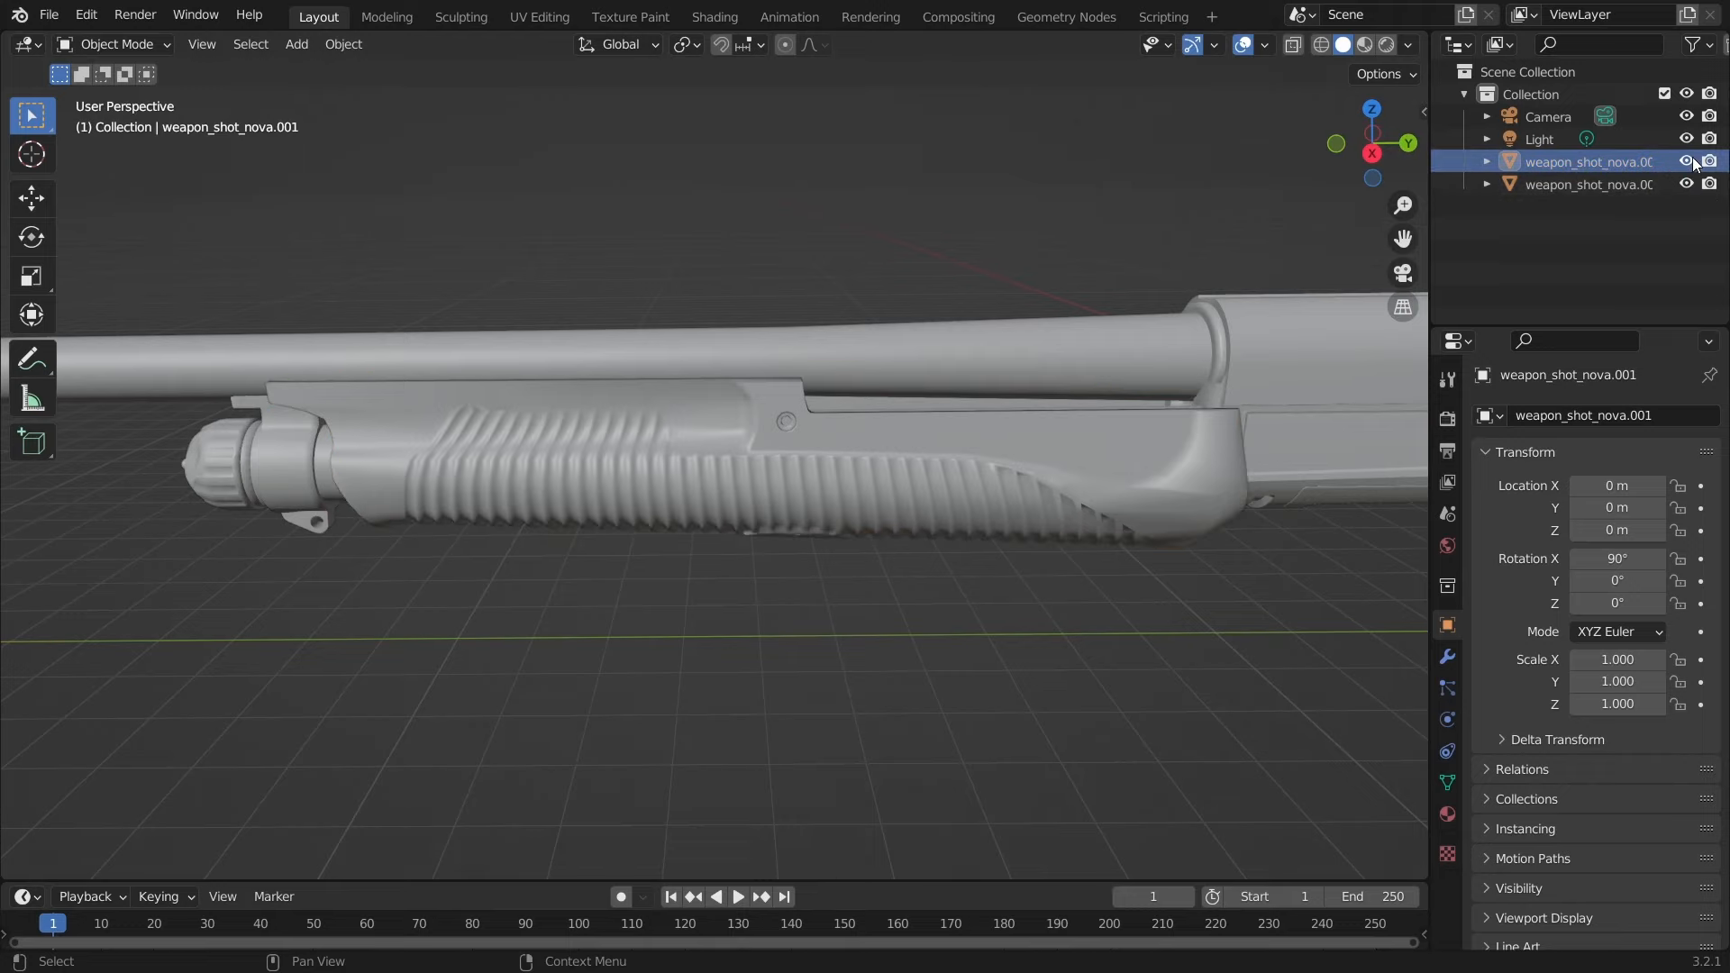
- Rename the joined pump object to Pump
{"action": "left_click", "coordinate": [1591, 163]}
{"action": "double_click", "coordinate": [1591, 161]}
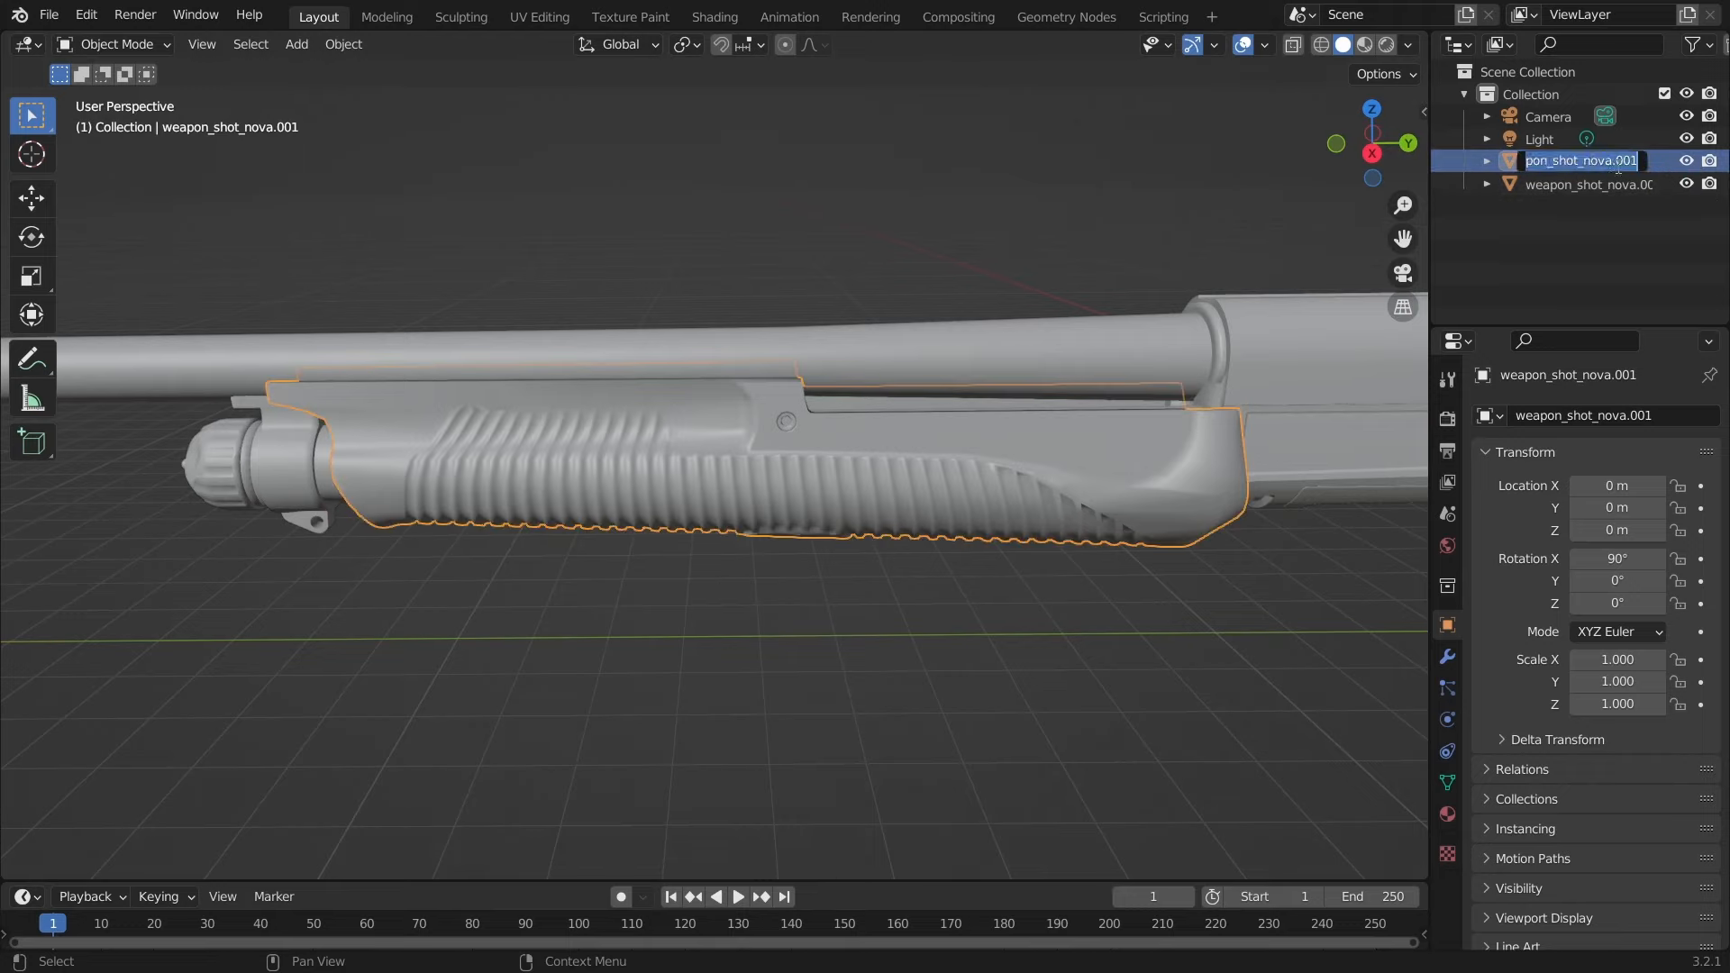
{"action": "type", "text": "Pump"}
{"action": "key", "text": "Return"}
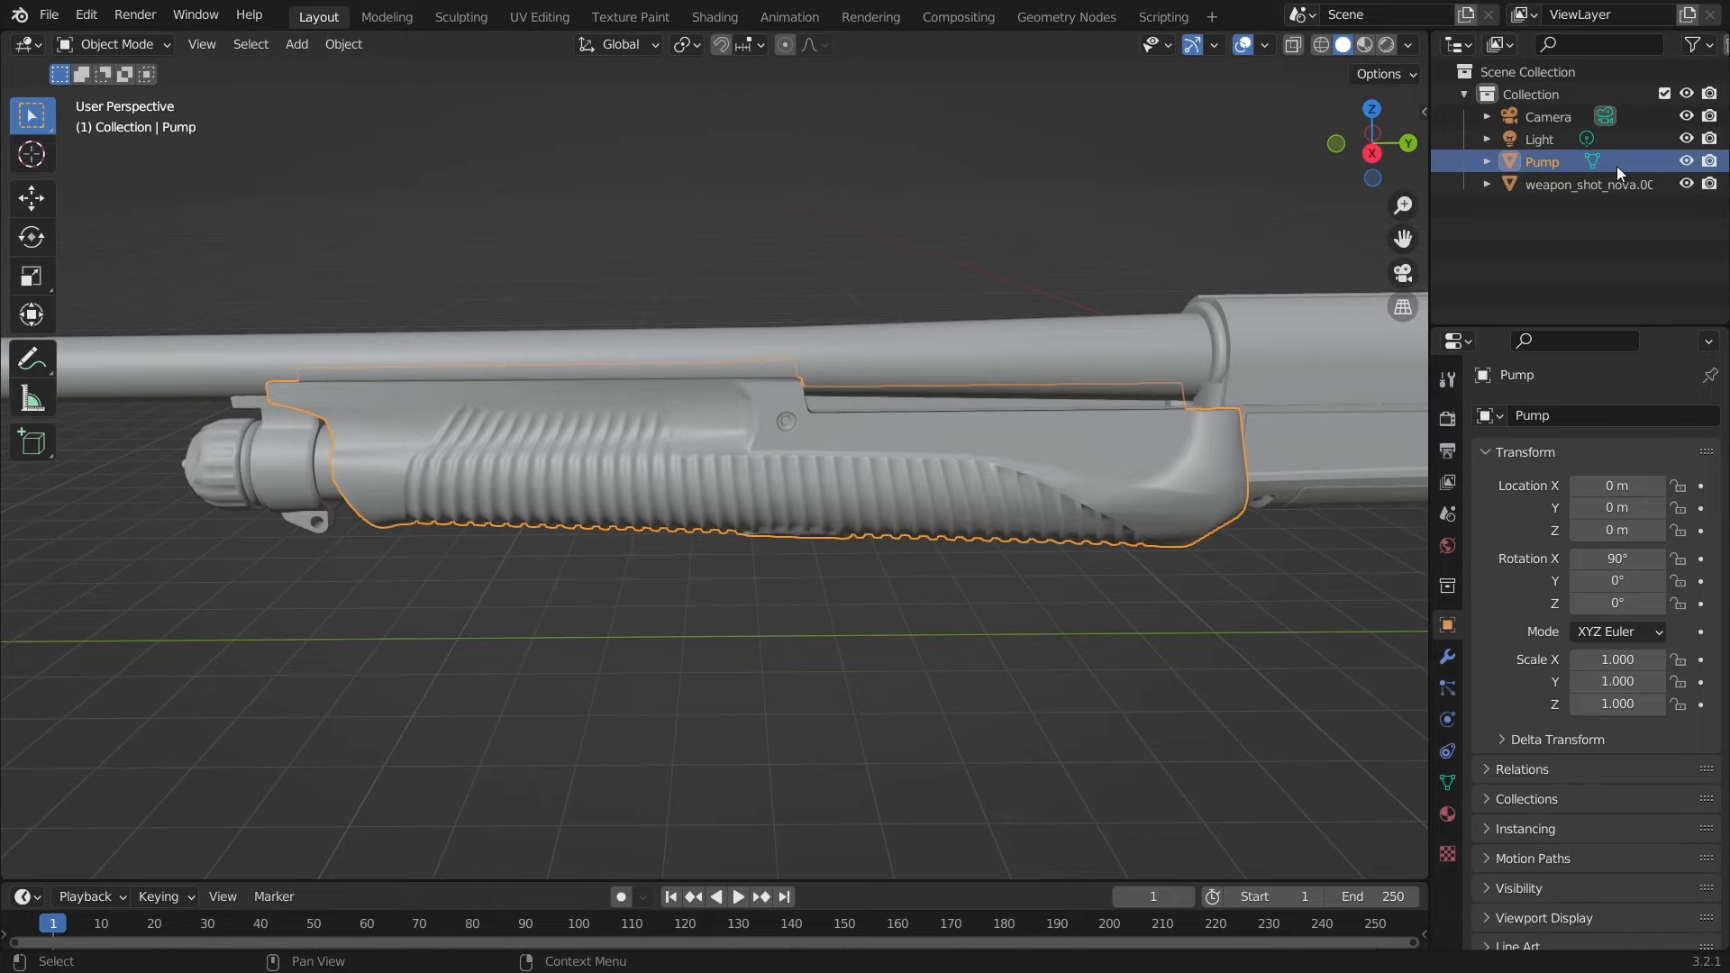
- In the Shading workspace, unlink the Metal material from the Pump object
{"action": "left_click", "coordinate": [708, 17]}
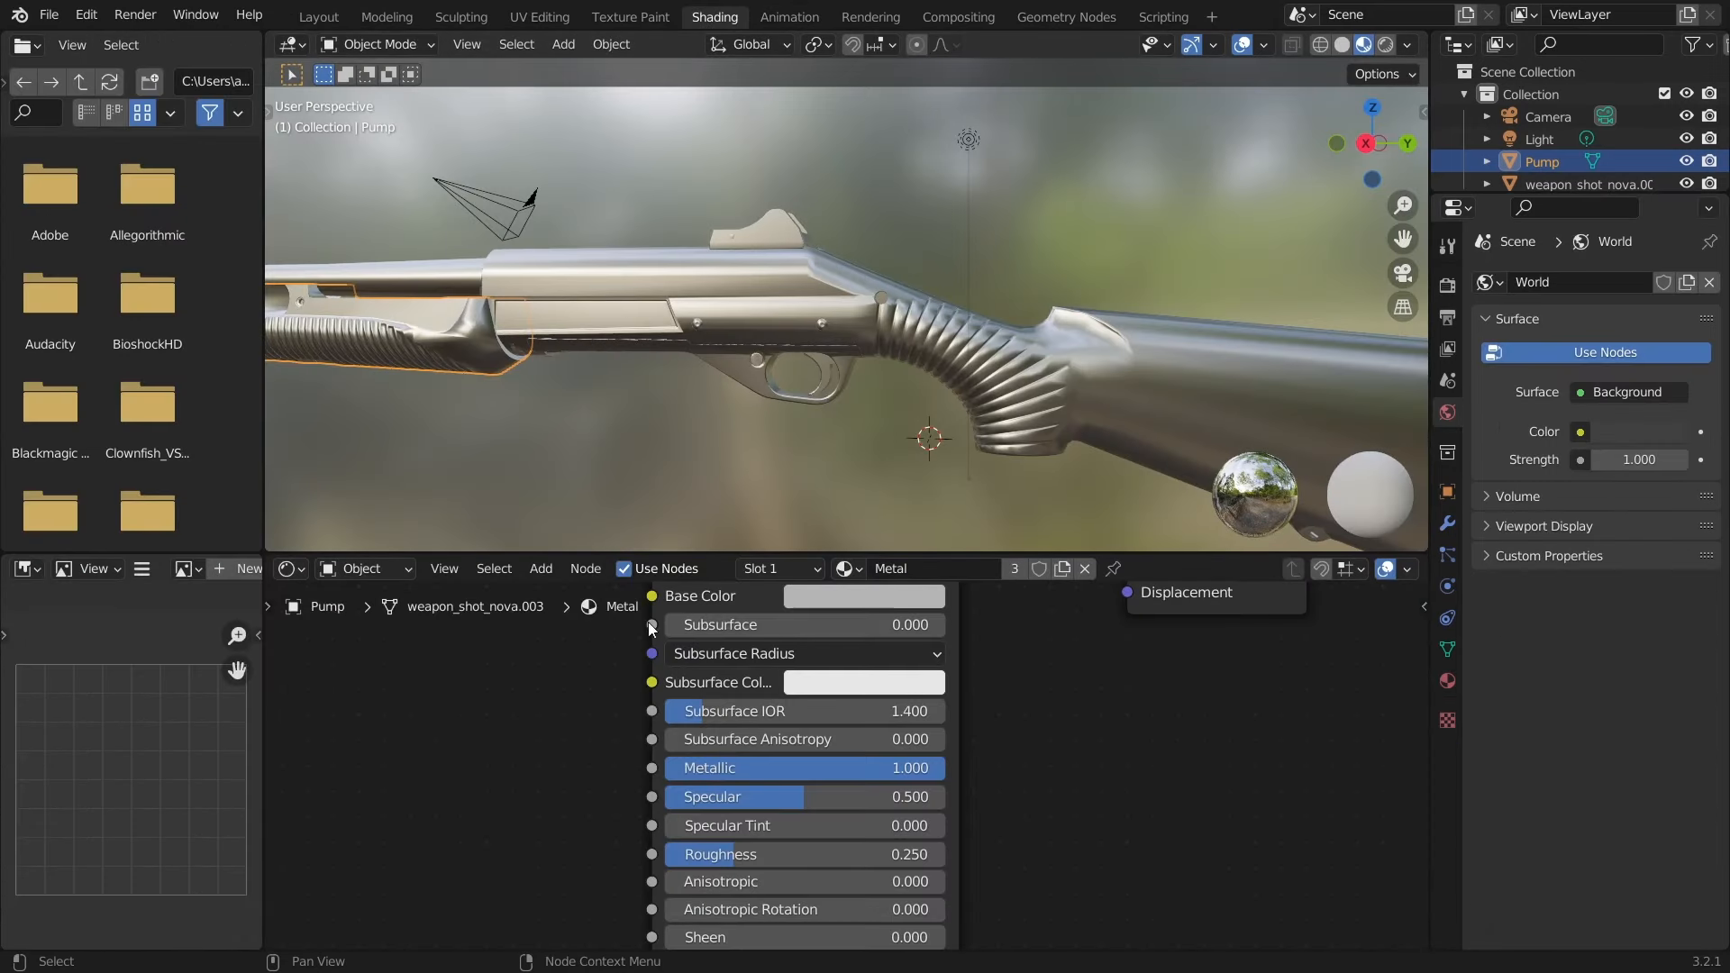
{"action": "middle_click_drag", "start_coordinate": [397, 357], "coordinate": [510, 461]}
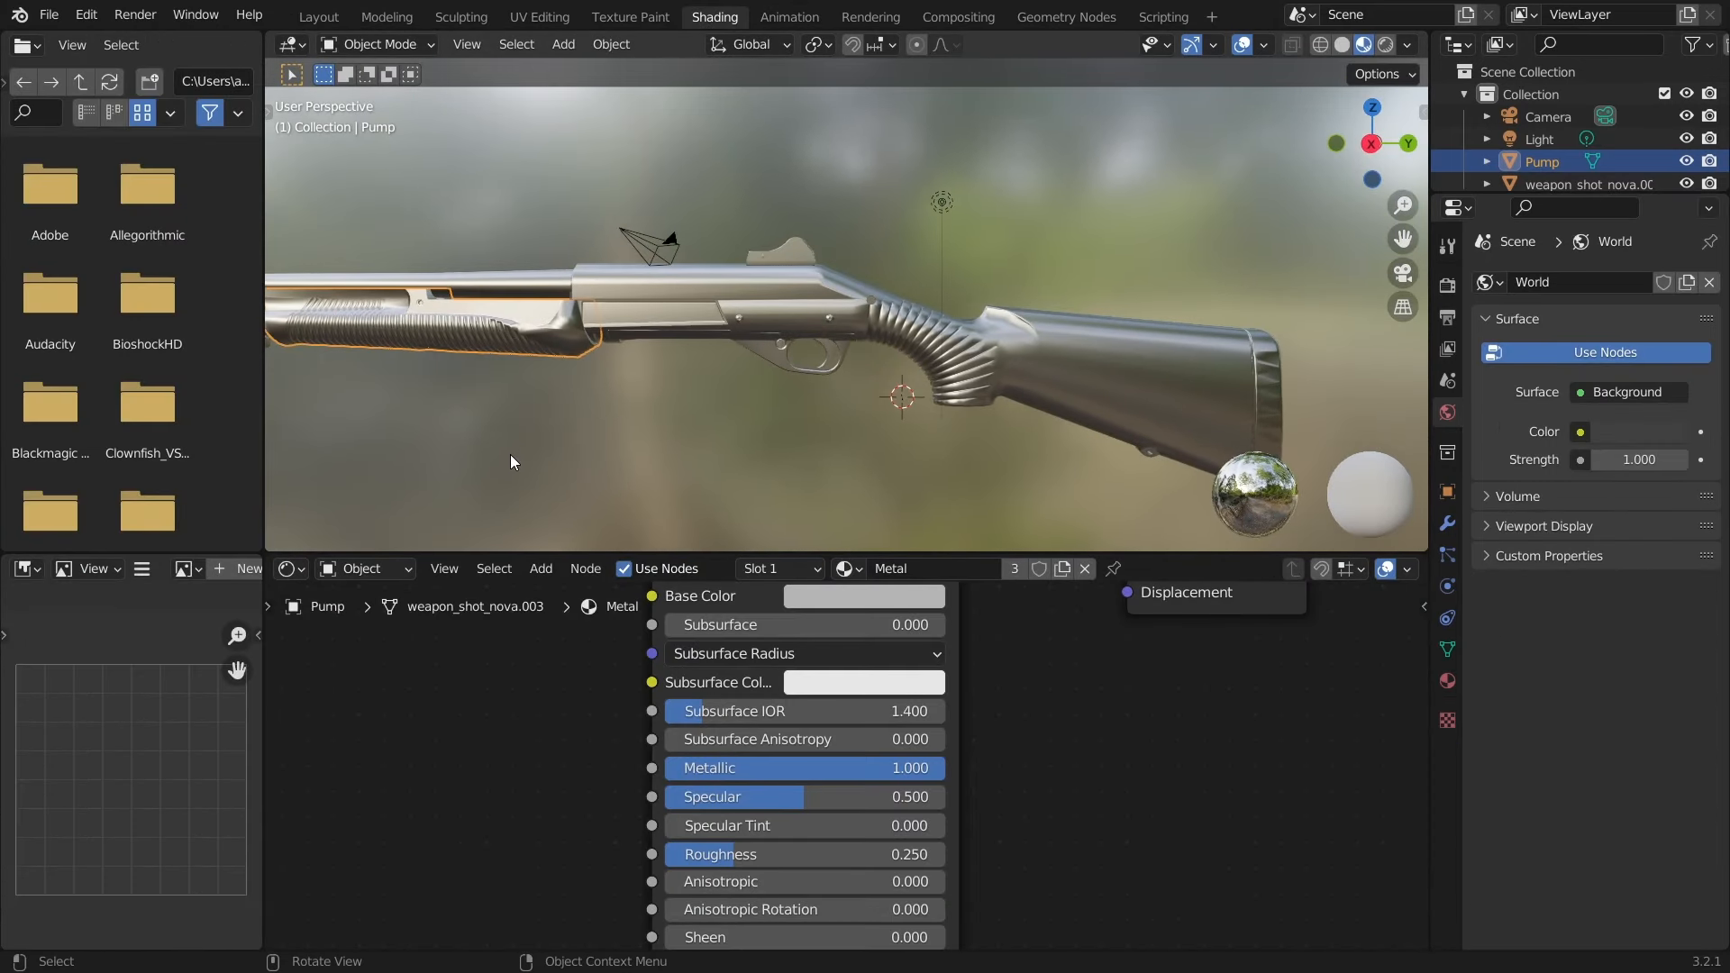
{"action": "left_click", "coordinate": [1080, 571]}
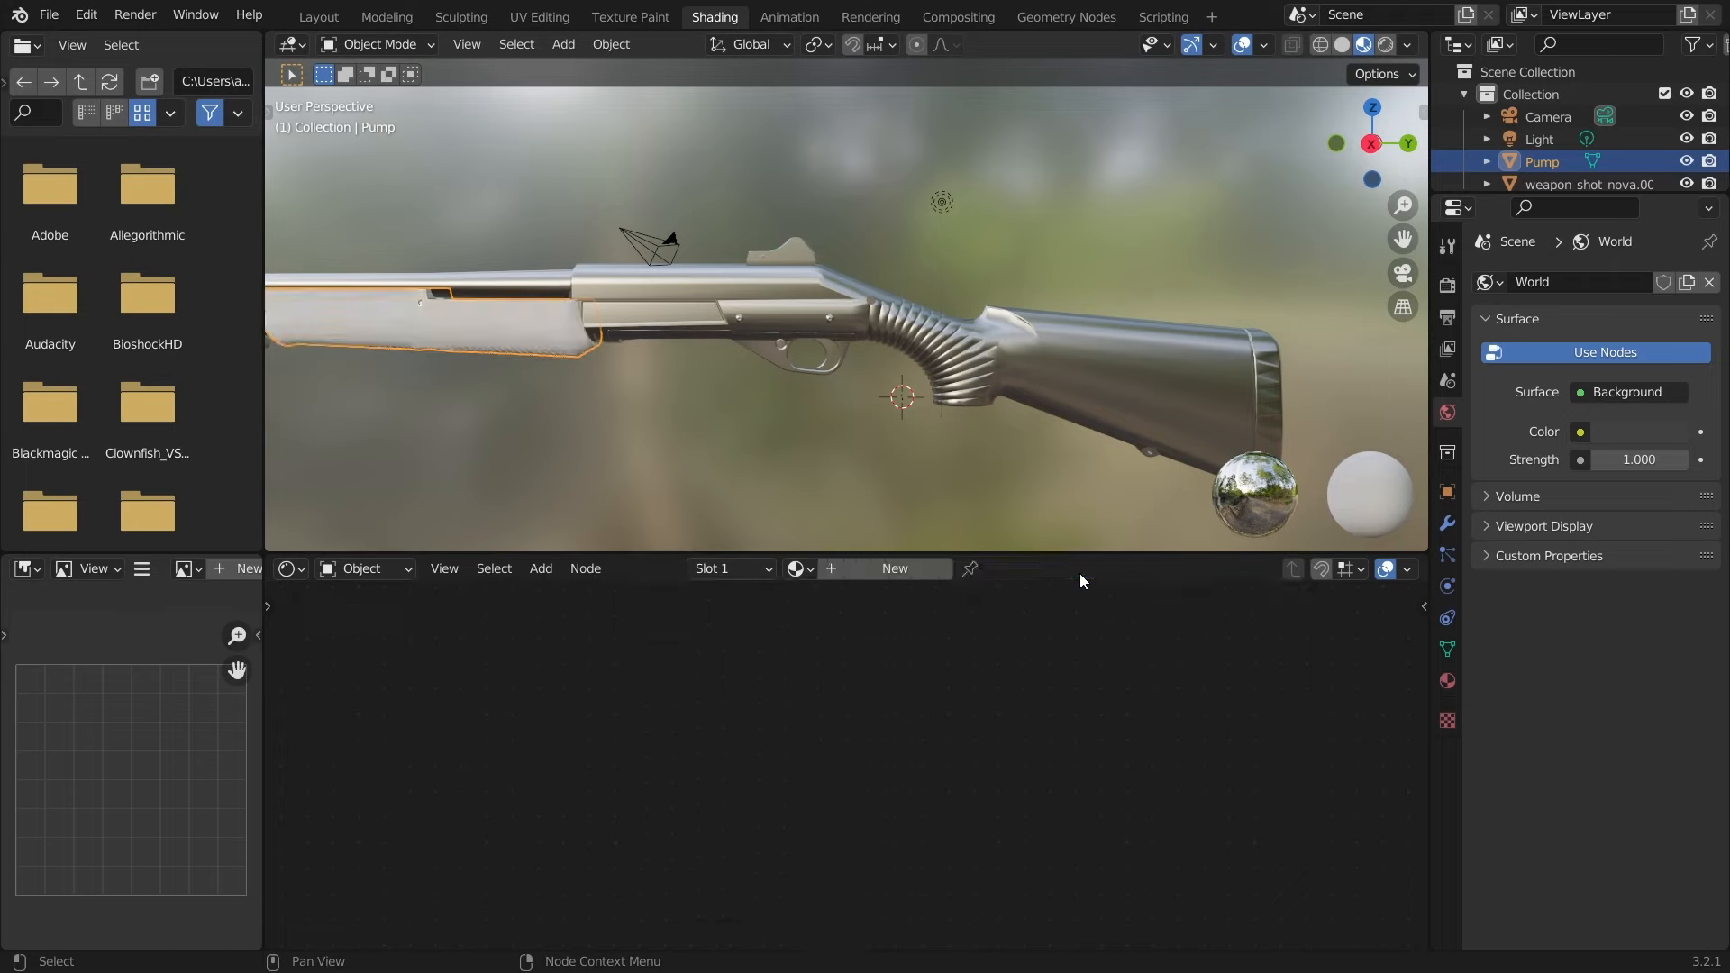
{"action": "scroll", "coordinate": [776, 423], "scroll_direction": "up", "scroll_amount": 6}
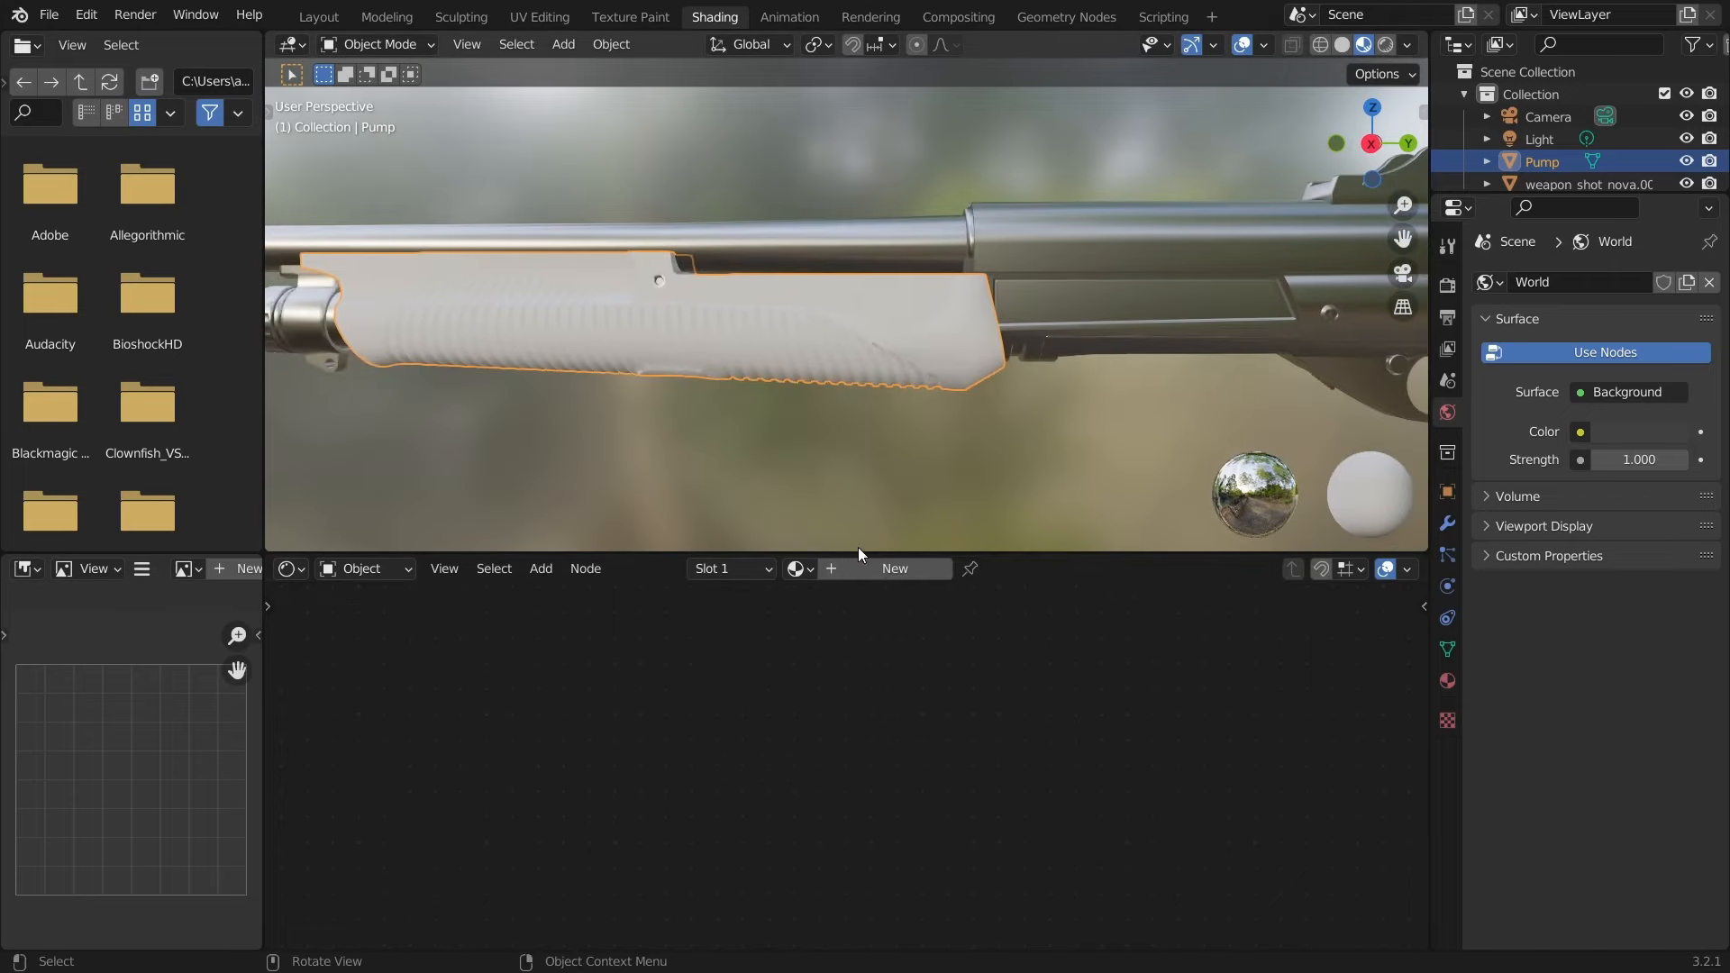
- Create a new material for the Pump object and name it Wood
{"action": "left_click", "coordinate": [881, 570]}
{"action": "double_click", "coordinate": [938, 568]}
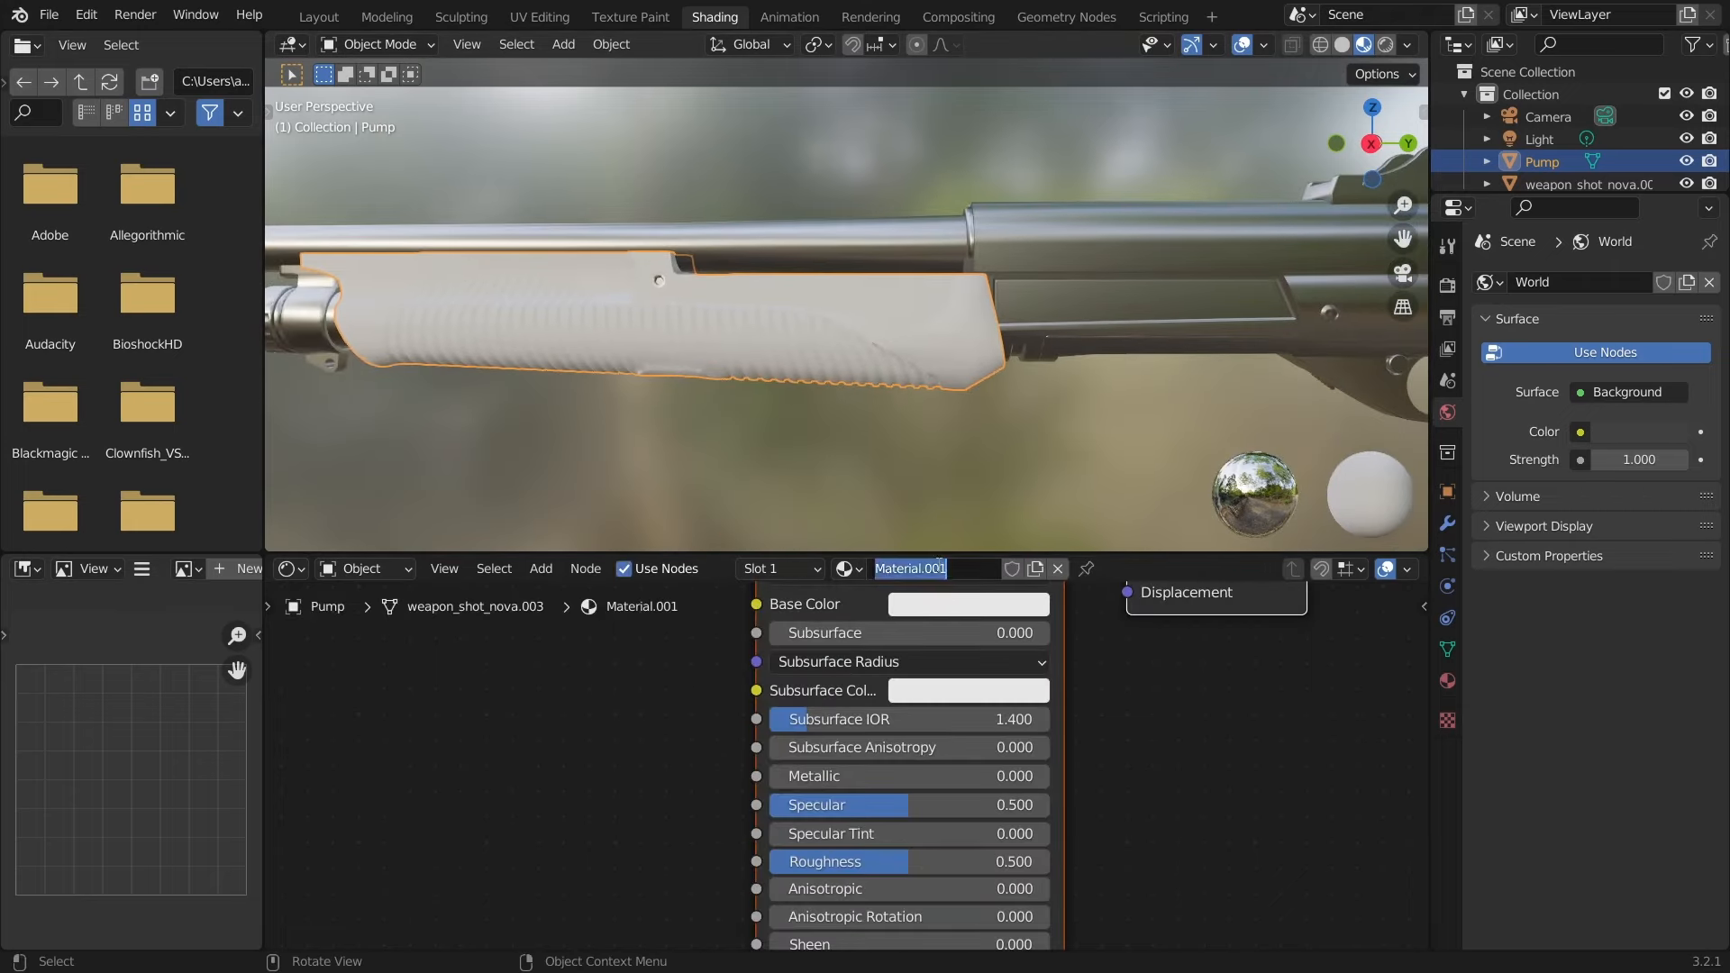
{"action": "type", "text": "Wood"}
{"action": "key", "text": "Return"}
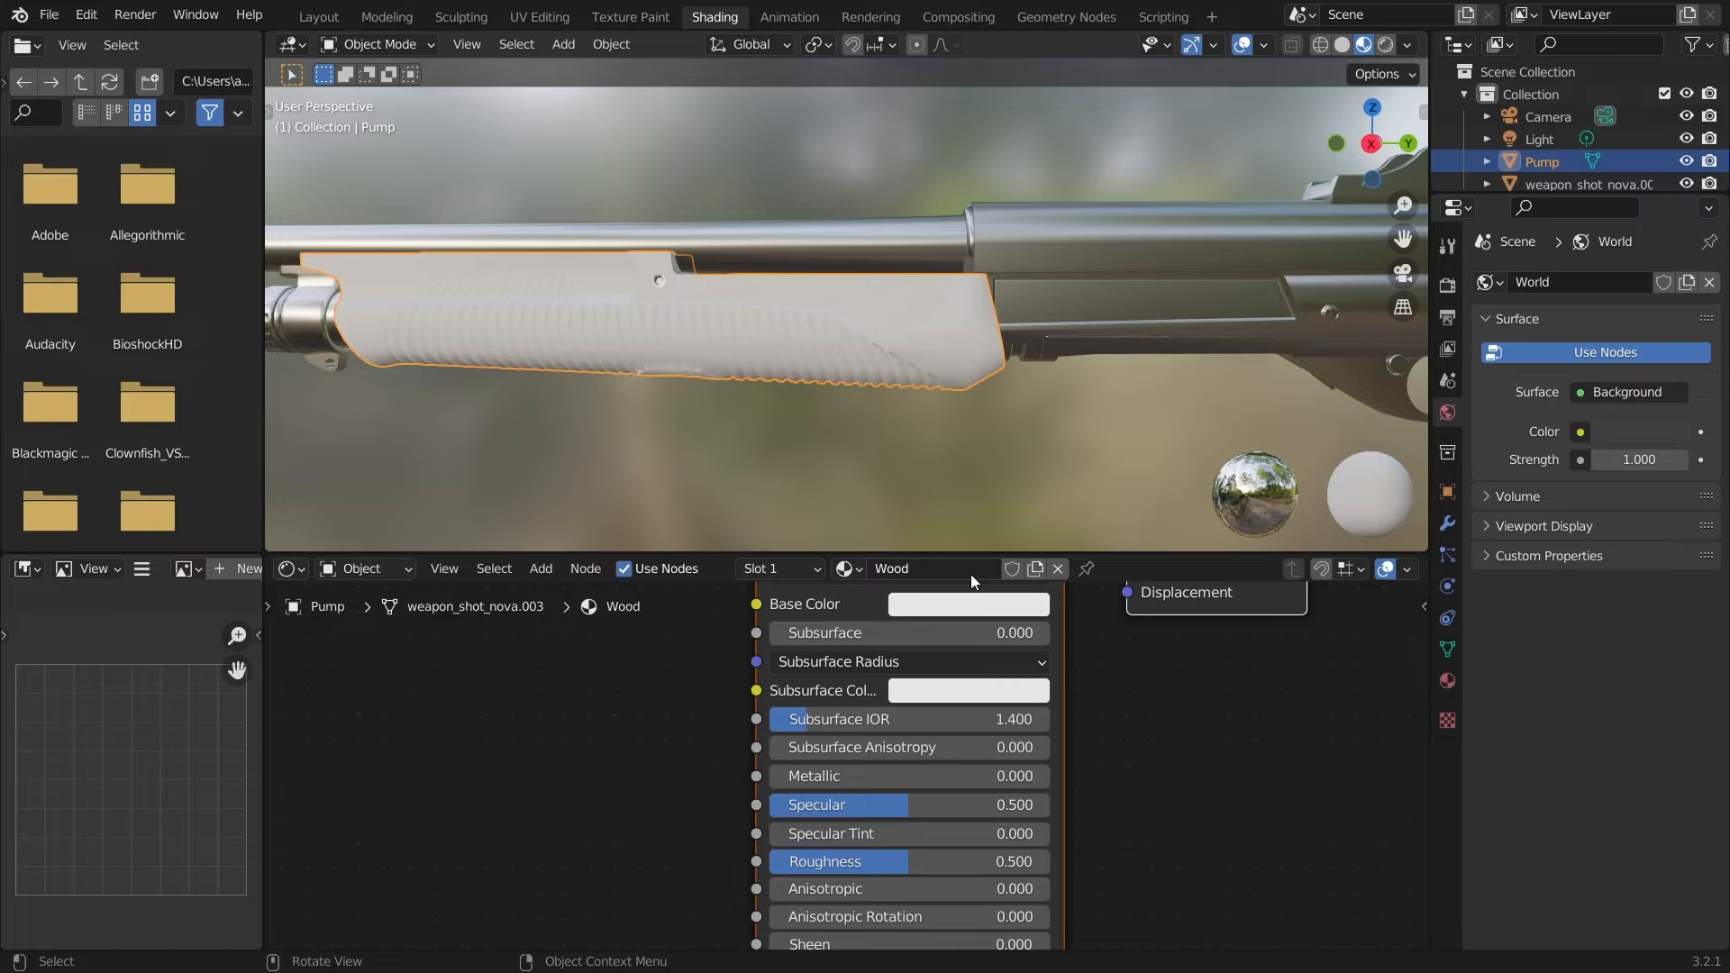
{"action": "scroll", "coordinate": [530, 764], "scroll_direction": "down", "scroll_amount": 3}
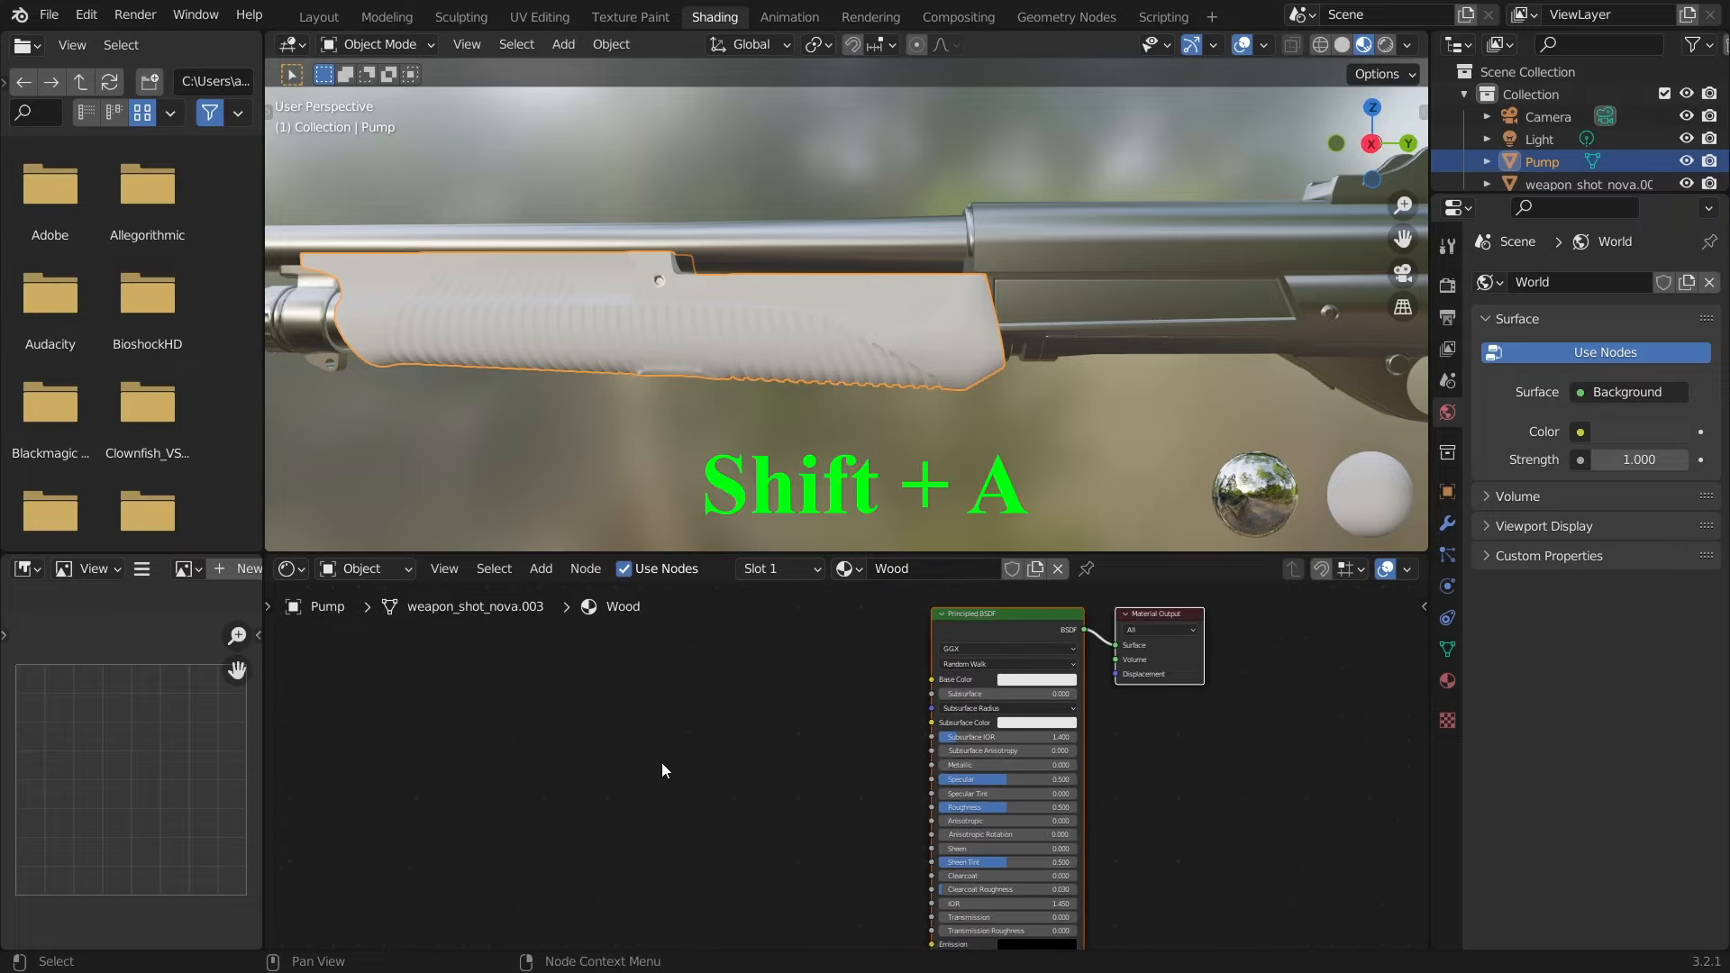
- Add a Musgrave Texture node to the Wood material, well before the Principled BSDF node
{"action": "key", "text": "shift+a"}
{"action": "mouse_move", "coordinate": [657, 813]}
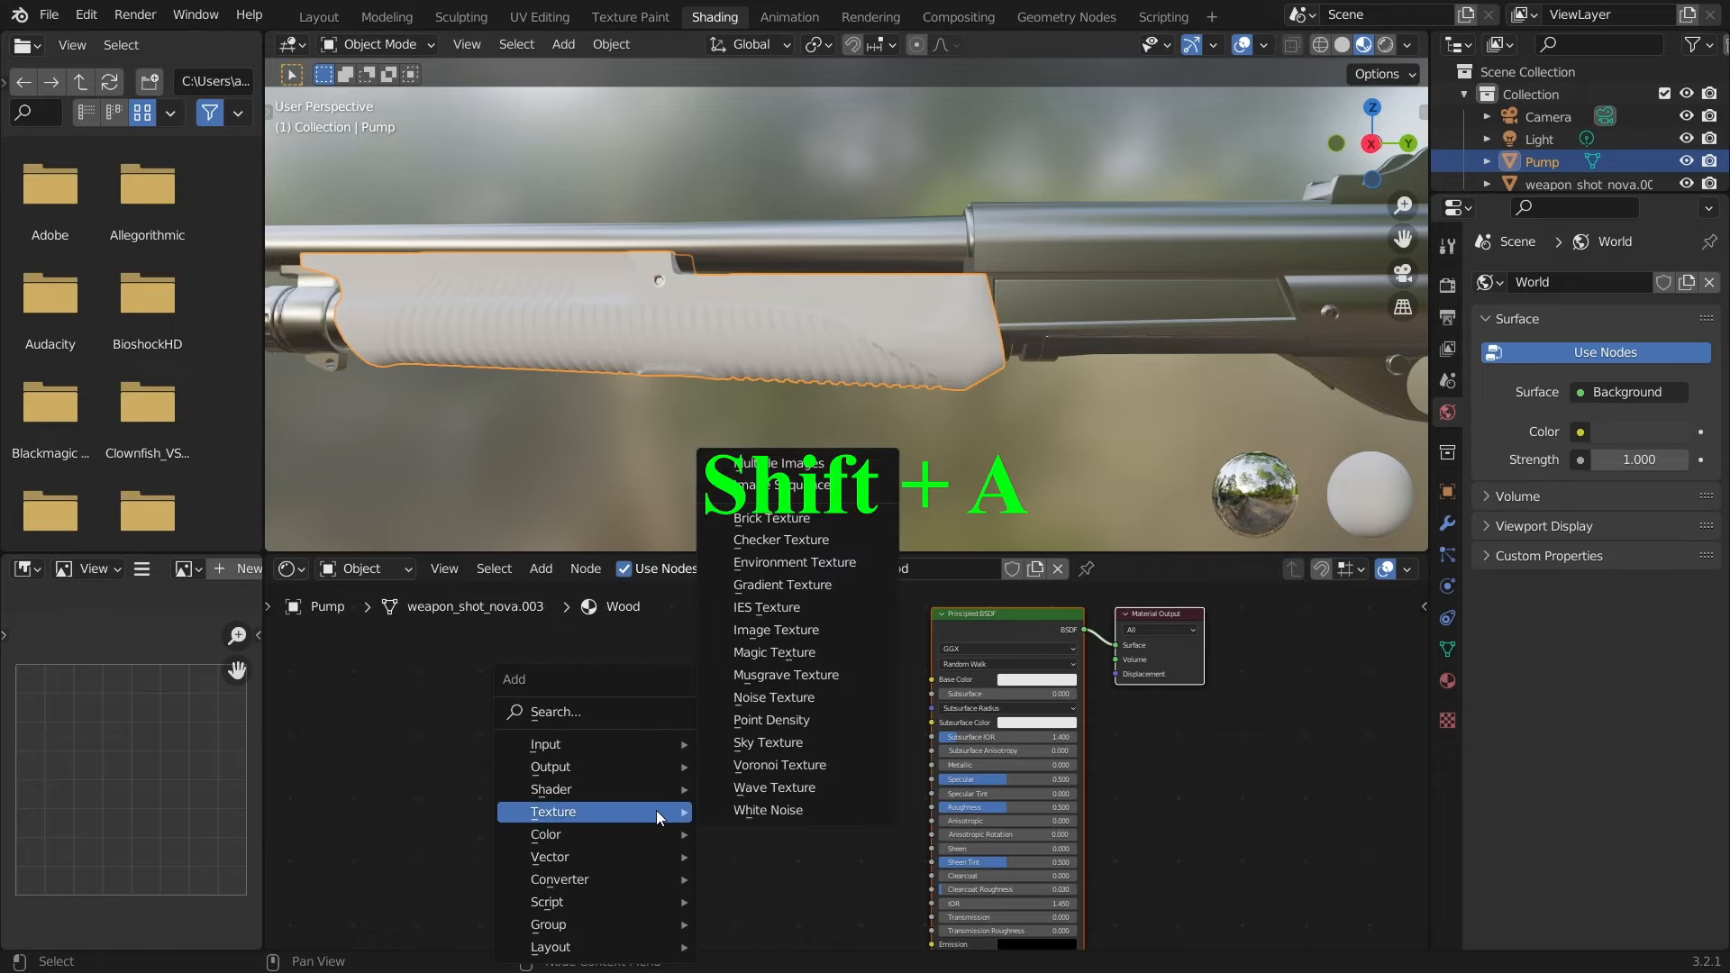
{"action": "left_click", "coordinate": [793, 683]}
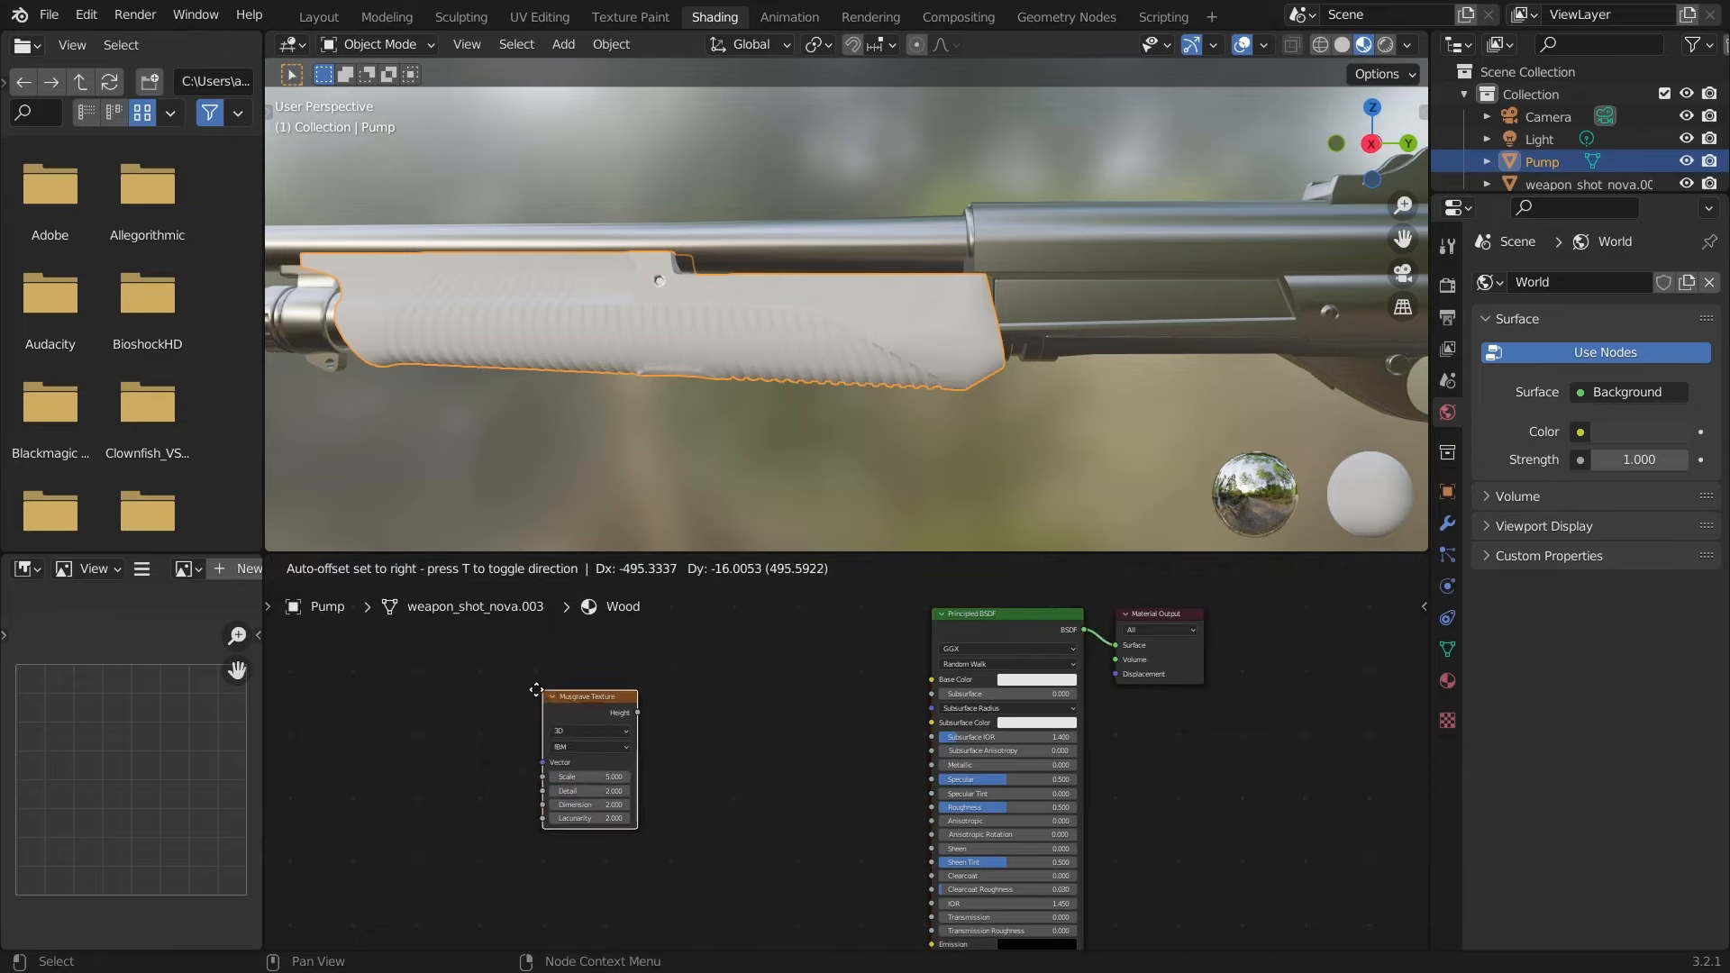
{"action": "left_click", "coordinate": [352, 682]}
- Add a Mapping node and a Texture Coordinate node connected to the Musgrave Texture's Vector input
{"action": "middle_click_drag", "start_coordinate": [360, 685], "coordinate": [805, 701]}
{"action": "key", "text": "ctrl+t"}
{"action": "key", "text": "ctrl+t"}
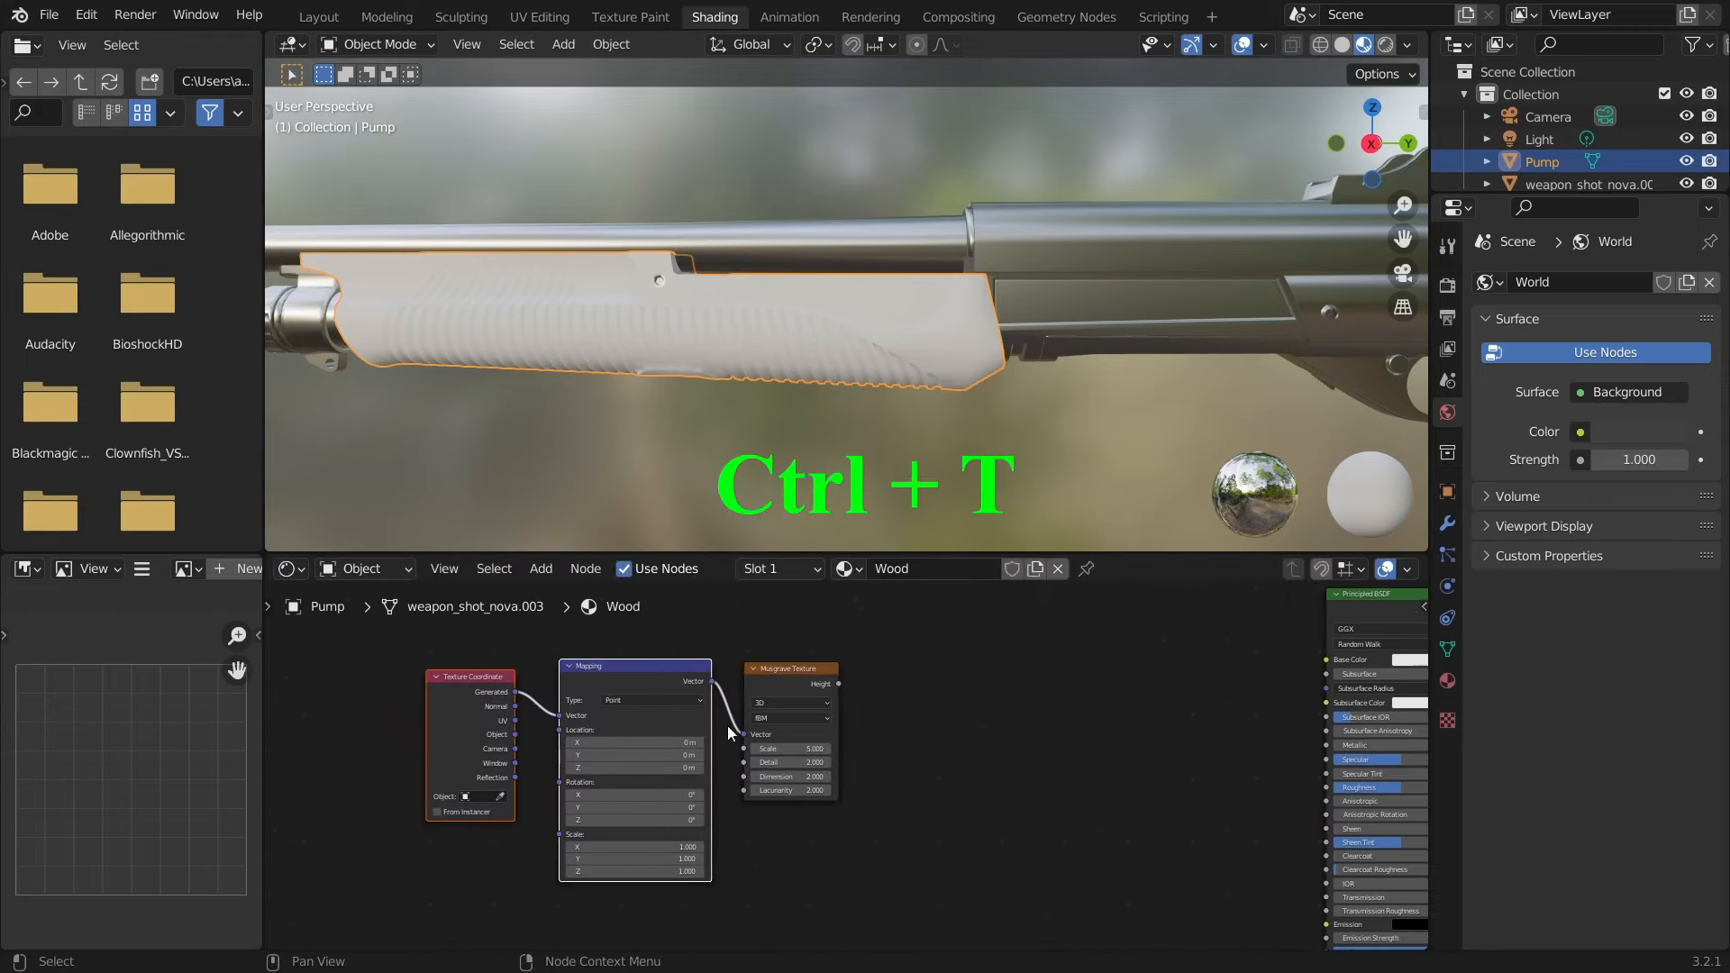
{"action": "scroll", "coordinate": [820, 744], "scroll_direction": "up", "scroll_amount": 3}
{"action": "middle_click_drag", "start_coordinate": [529, 754], "coordinate": [652, 738]}
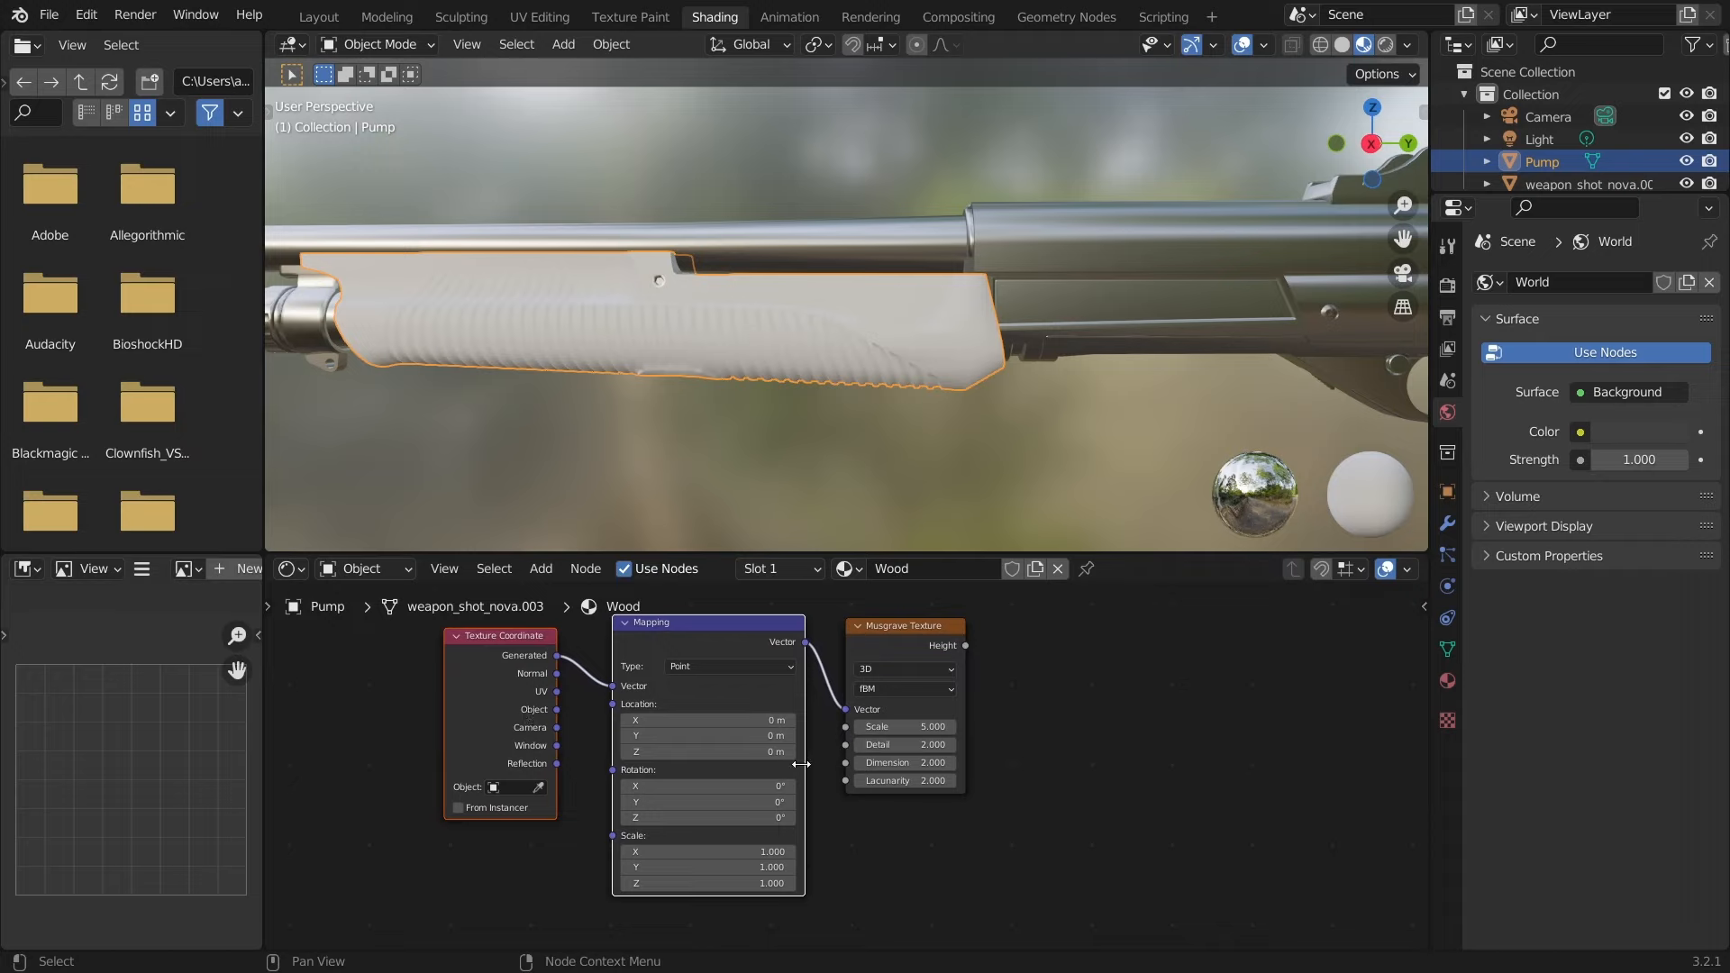
{"action": "scroll", "coordinate": [847, 746], "scroll_direction": "down", "scroll_amount": 1}
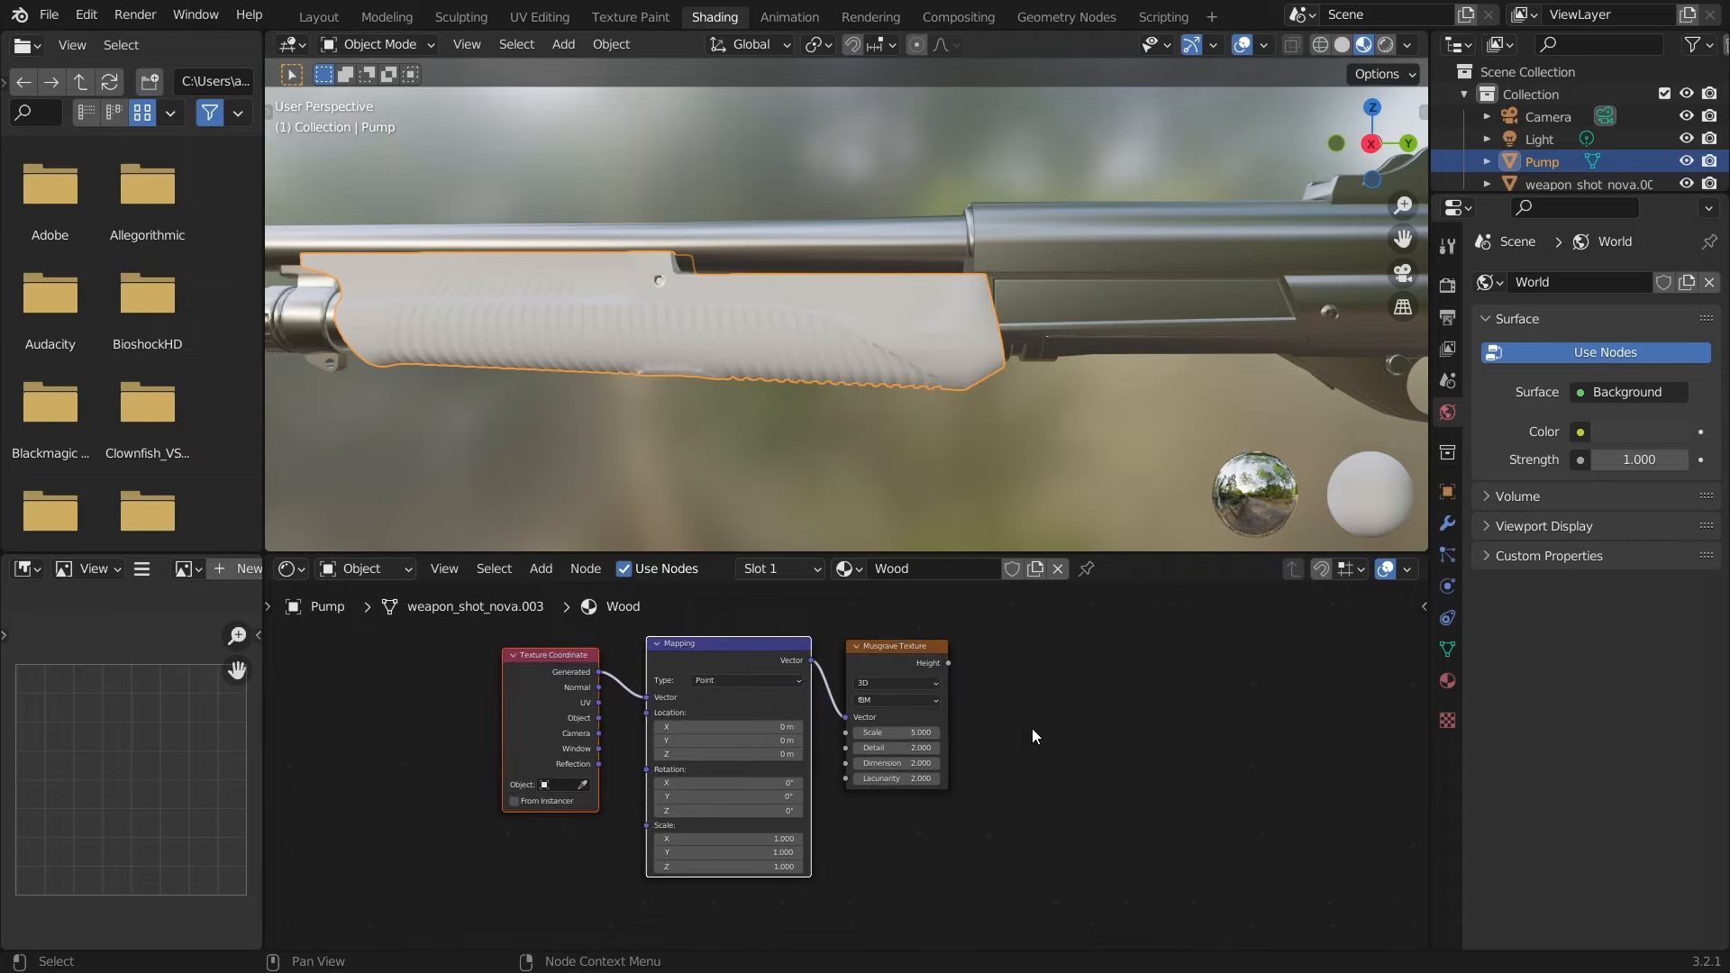
{"action": "scroll", "coordinate": [983, 748], "scroll_direction": "down", "scroll_amount": 2}
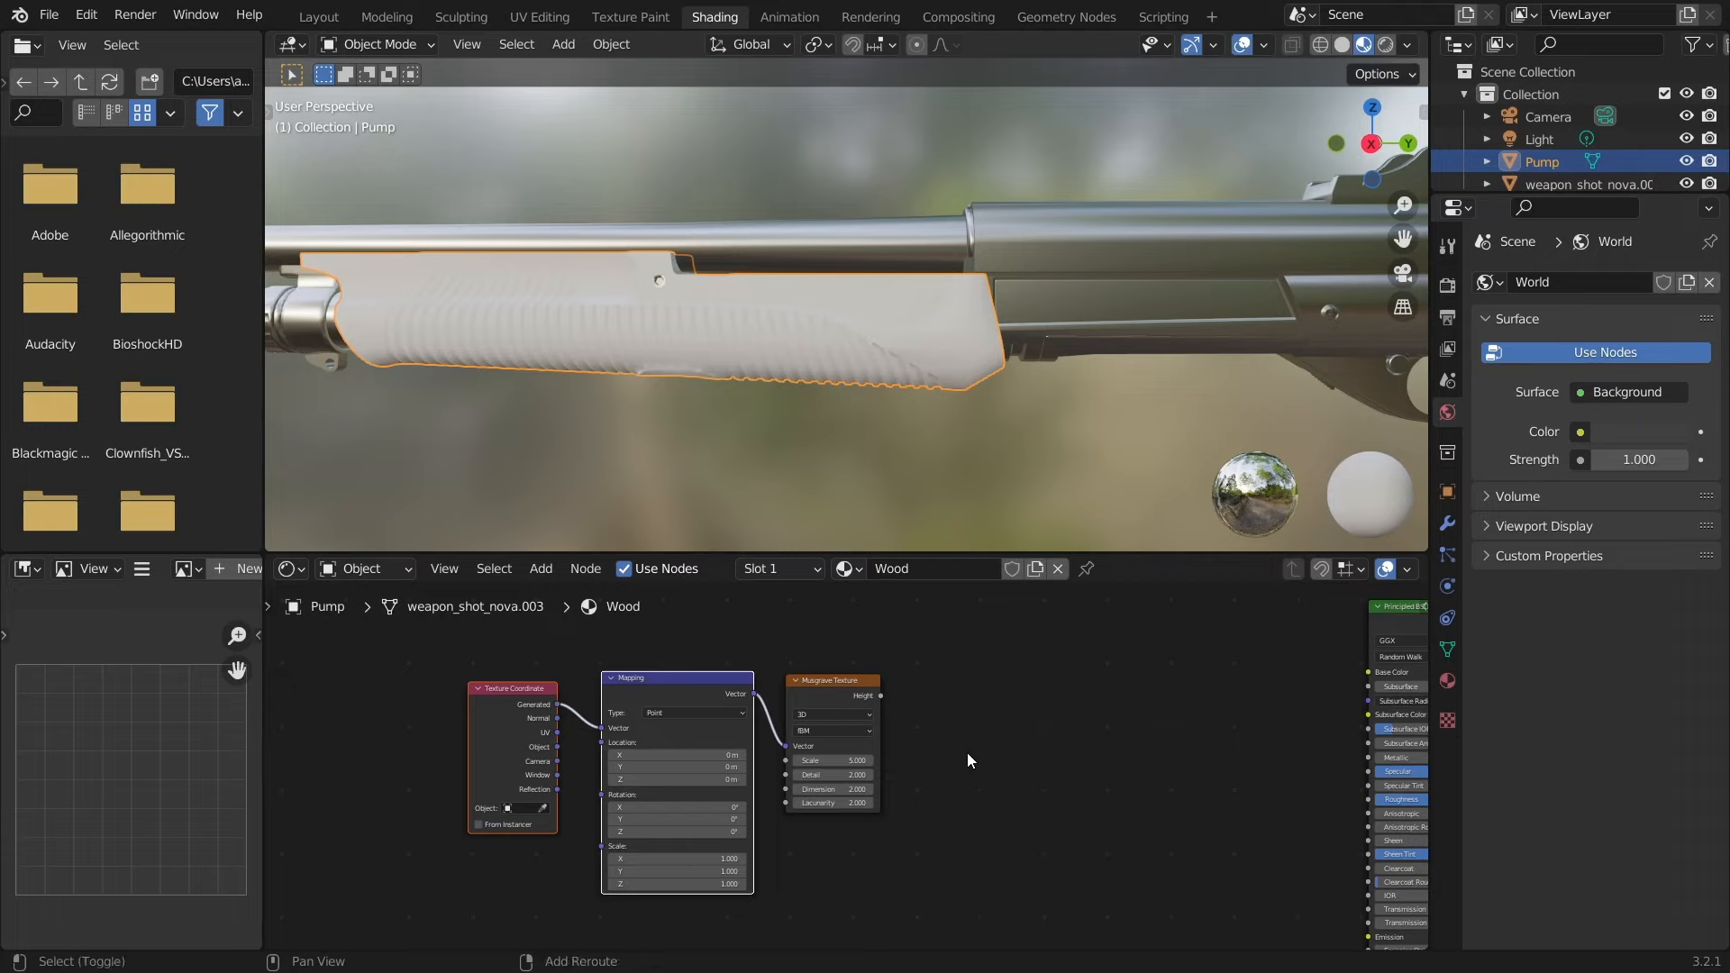
- Add a Wave Texture node just after the Musgrave Texture node
{"action": "key", "text": "shift+a"}
{"action": "mouse_move", "coordinate": [967, 754]}
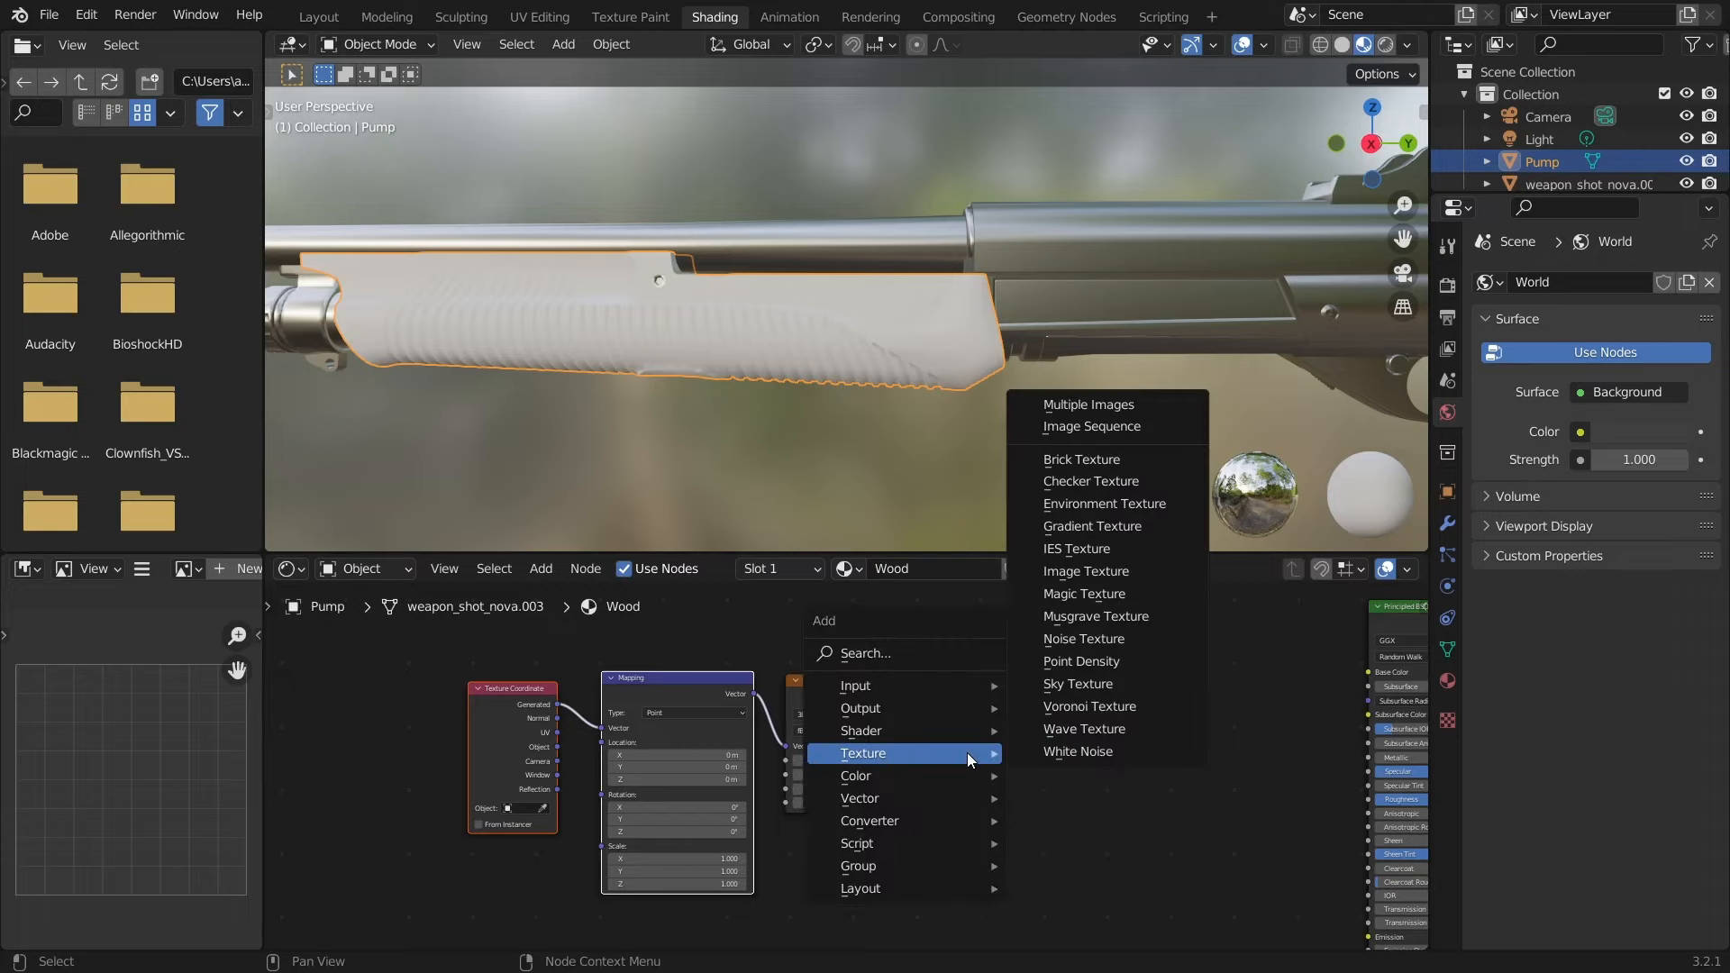
{"action": "left_click", "coordinate": [1105, 732]}
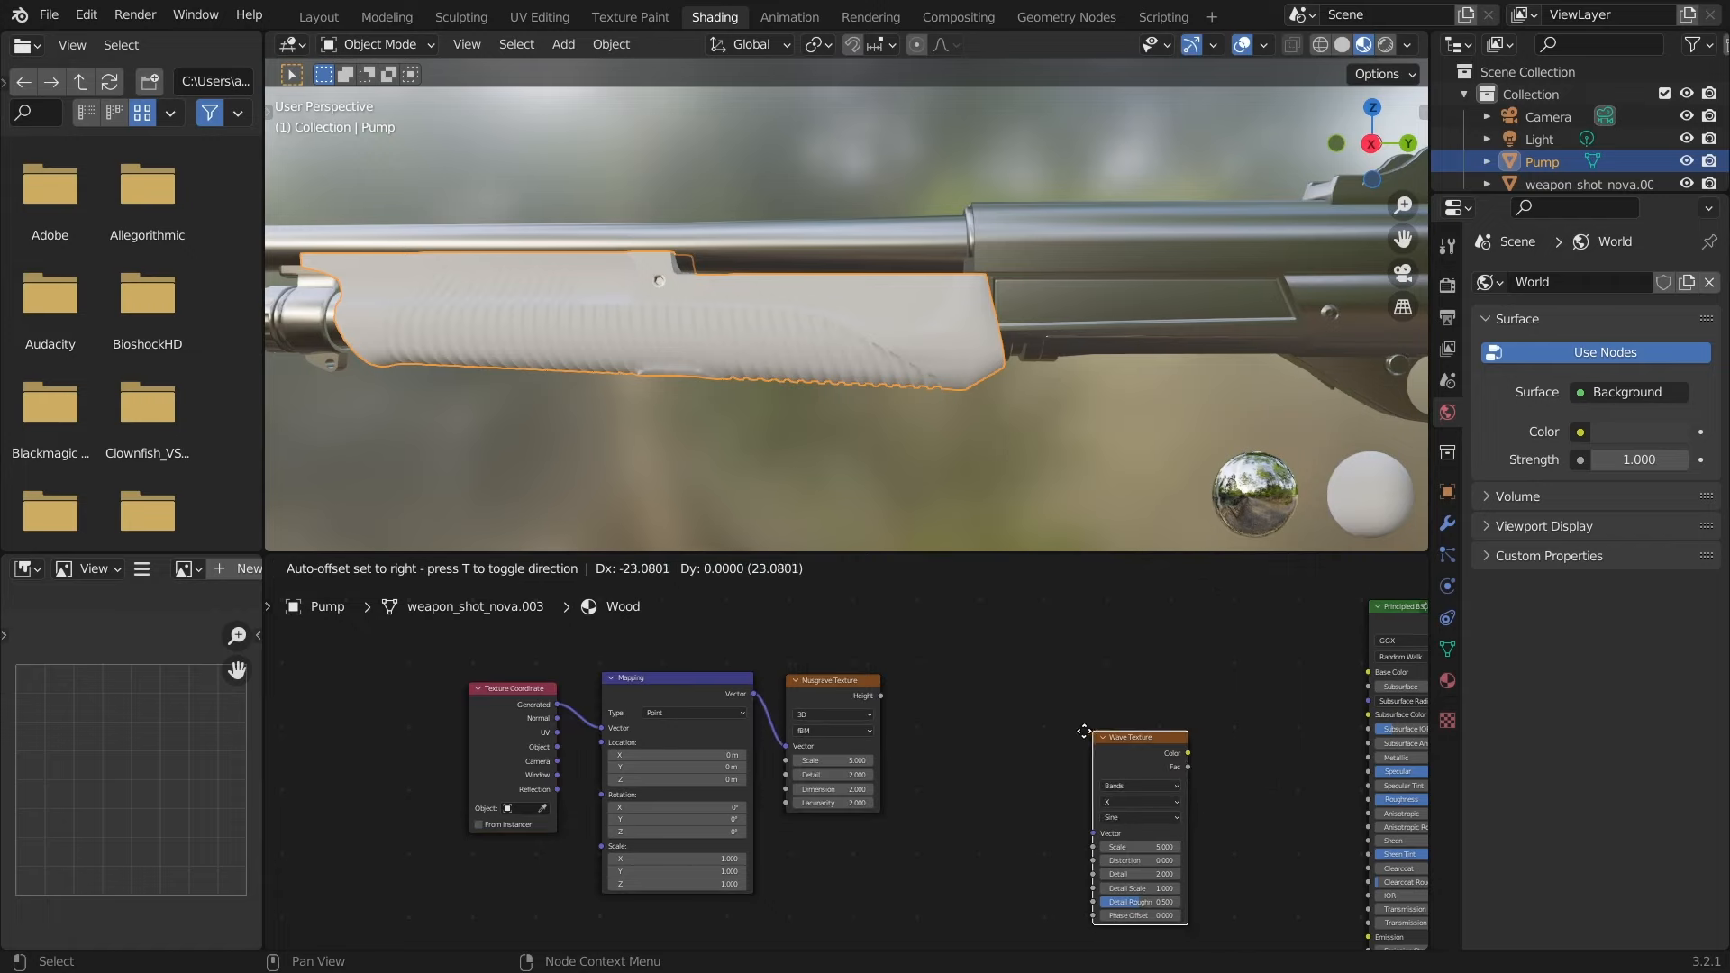
{"action": "left_click", "coordinate": [973, 735]}
- Add a ColorRamp node between the Wave Texture and the Principled BSDF
{"action": "key", "text": "shift+a"}
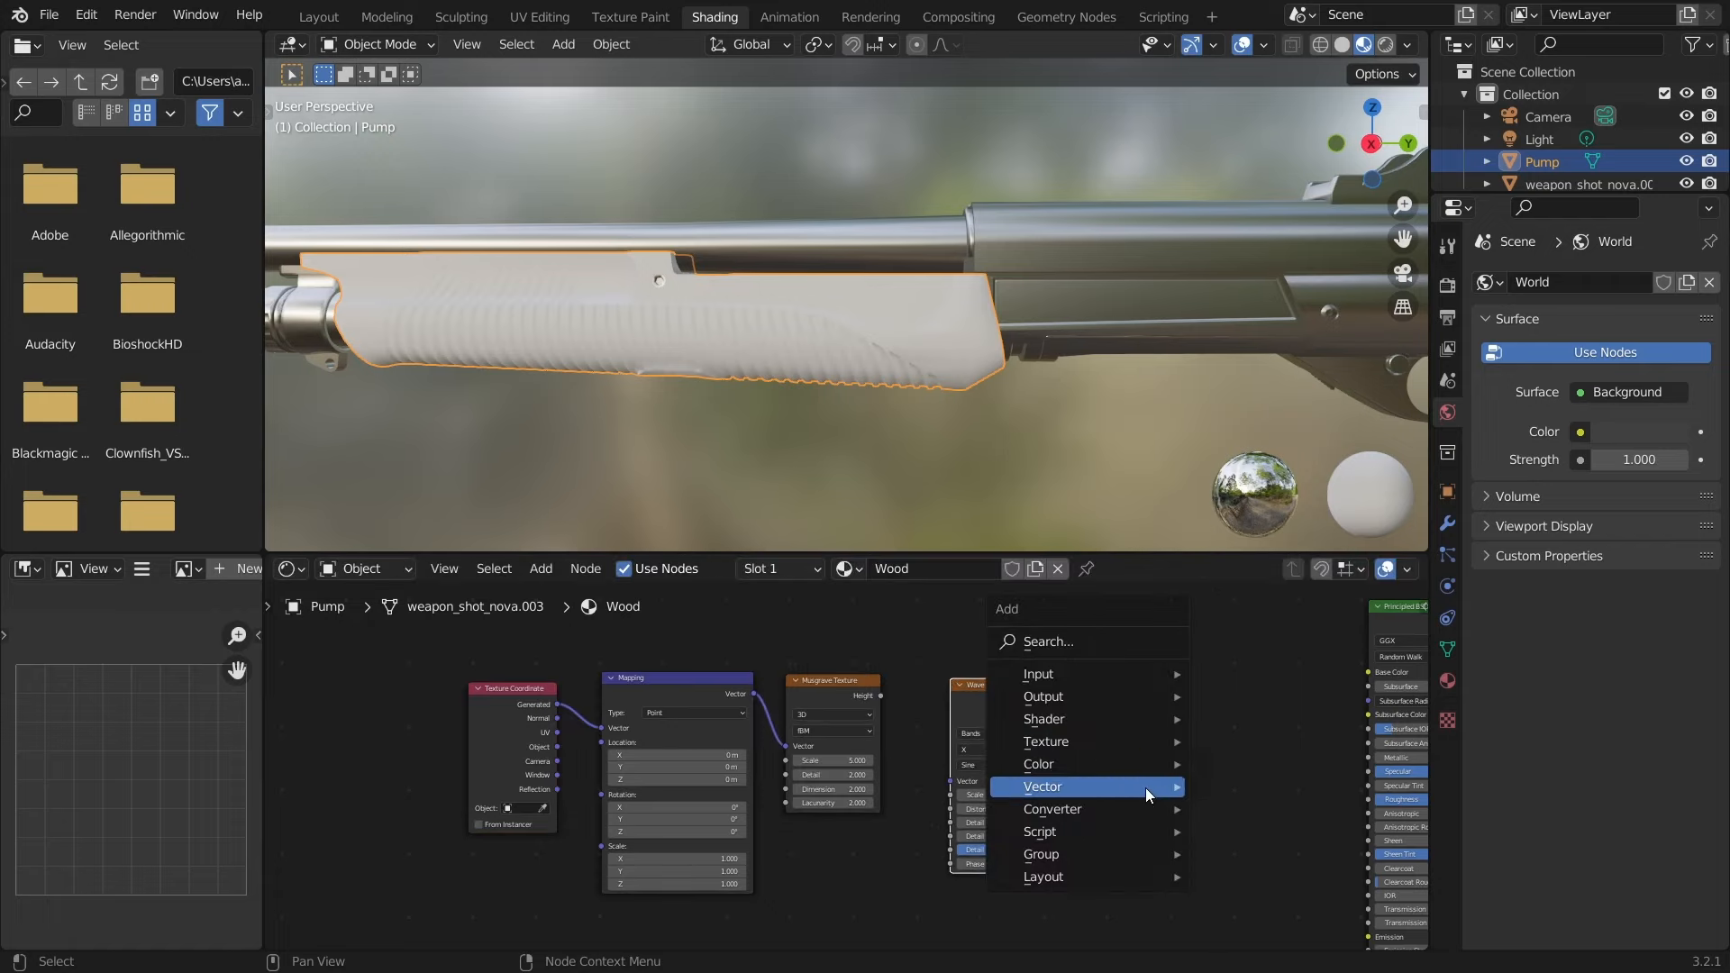
{"action": "mouse_move", "coordinate": [1144, 808]}
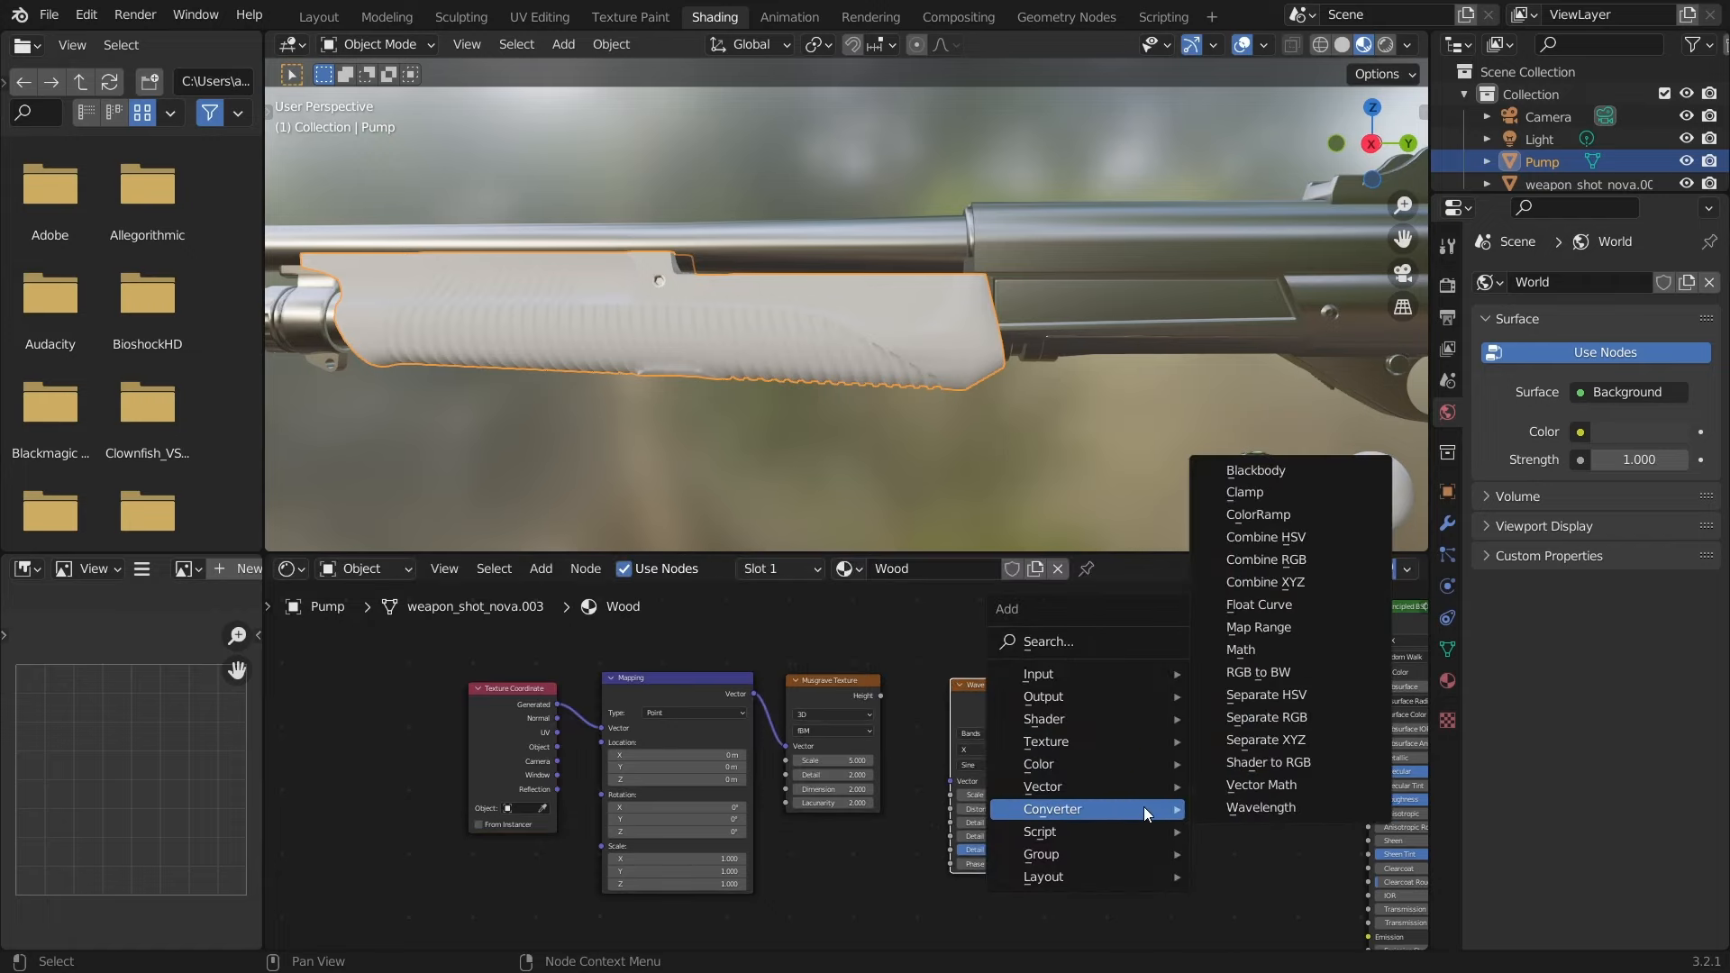
{"action": "left_click", "coordinate": [1274, 531]}
{"action": "left_click", "coordinate": [1199, 716]}
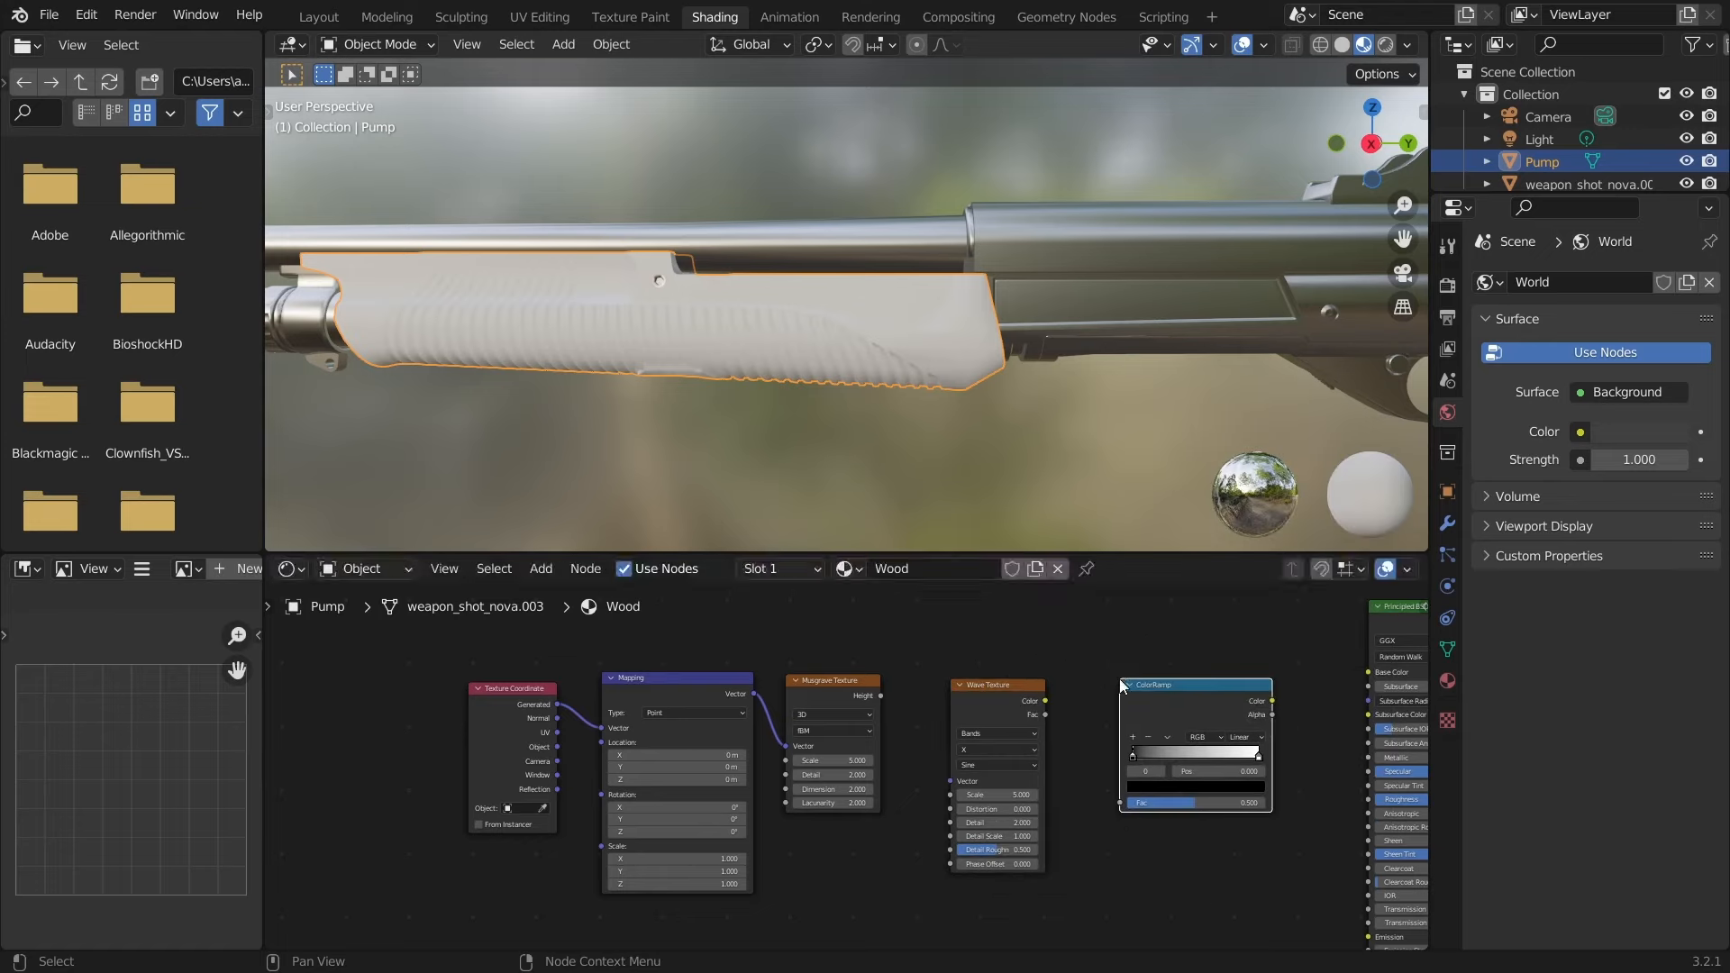
- Connect the Musgrave Texture's Height to the Wave Texture's Vector, and the Wave Texture's Color to the ColorRamp's Fac
{"action": "scroll", "coordinate": [971, 756], "scroll_direction": "up", "scroll_amount": 5}
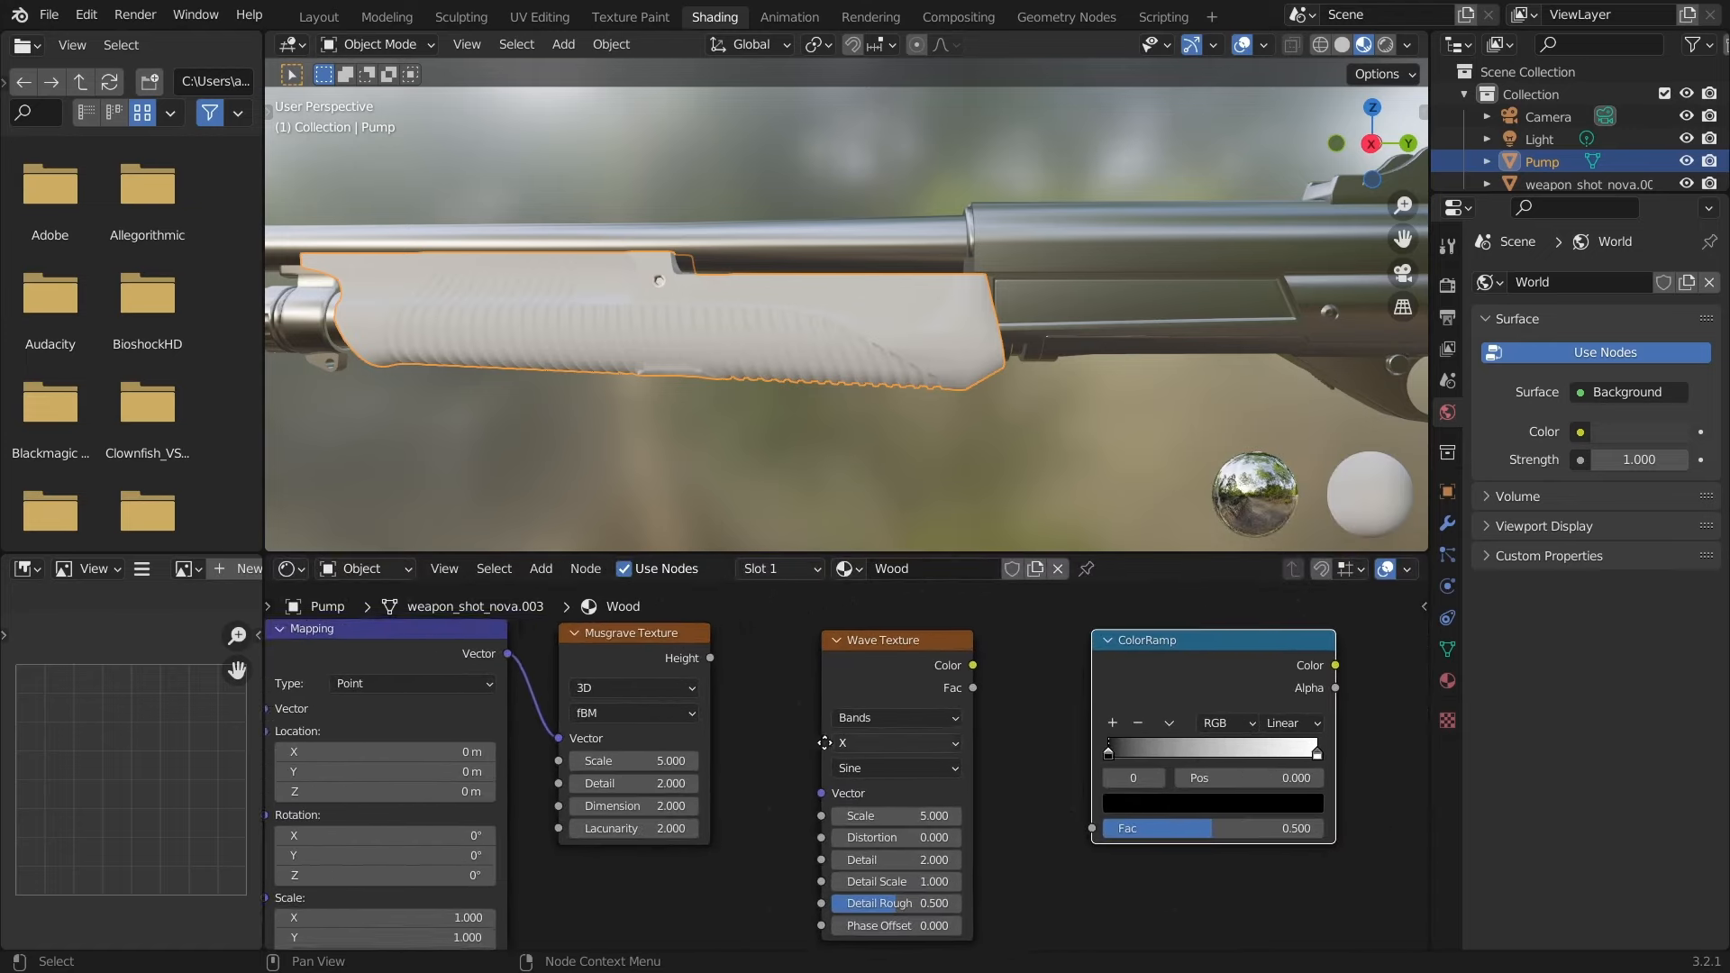
{"action": "left_click_drag", "start_coordinate": [678, 662], "coordinate": [789, 798]}
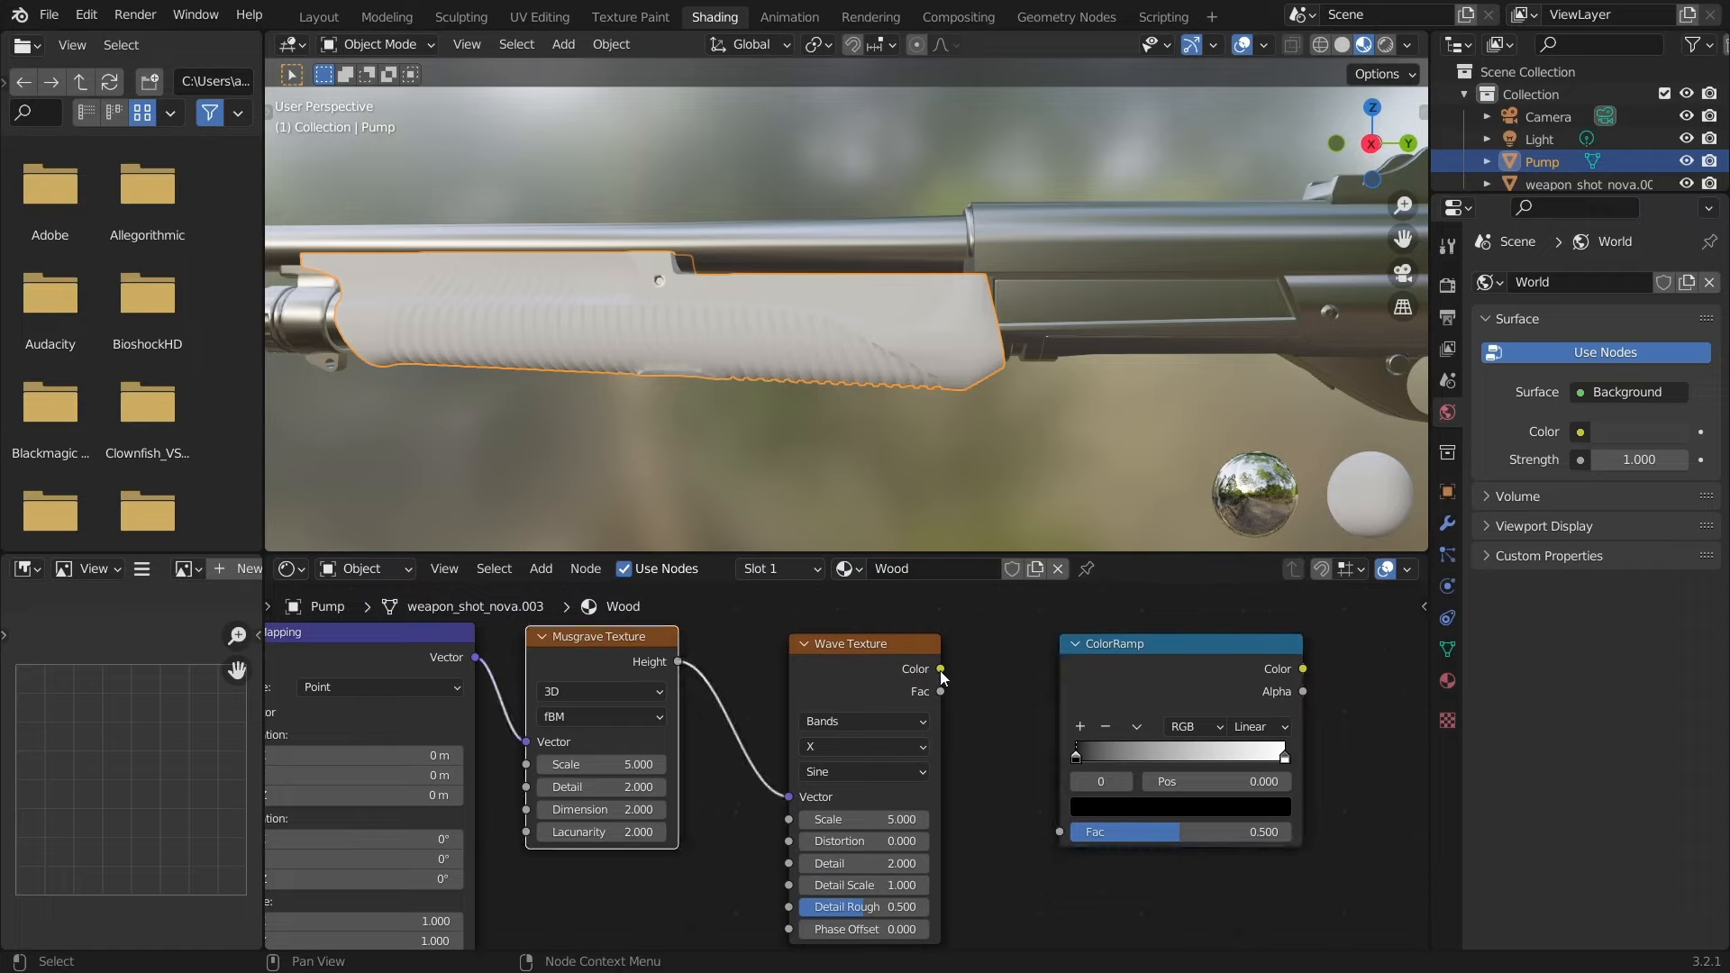
{"action": "left_click_drag", "start_coordinate": [941, 670], "coordinate": [1061, 832]}
- Connect the ColorRamp's Color output to the Principled BSDF's Base Color and view the pattern on the pump
{"action": "middle_click_drag", "start_coordinate": [1305, 676], "coordinate": [863, 784]}
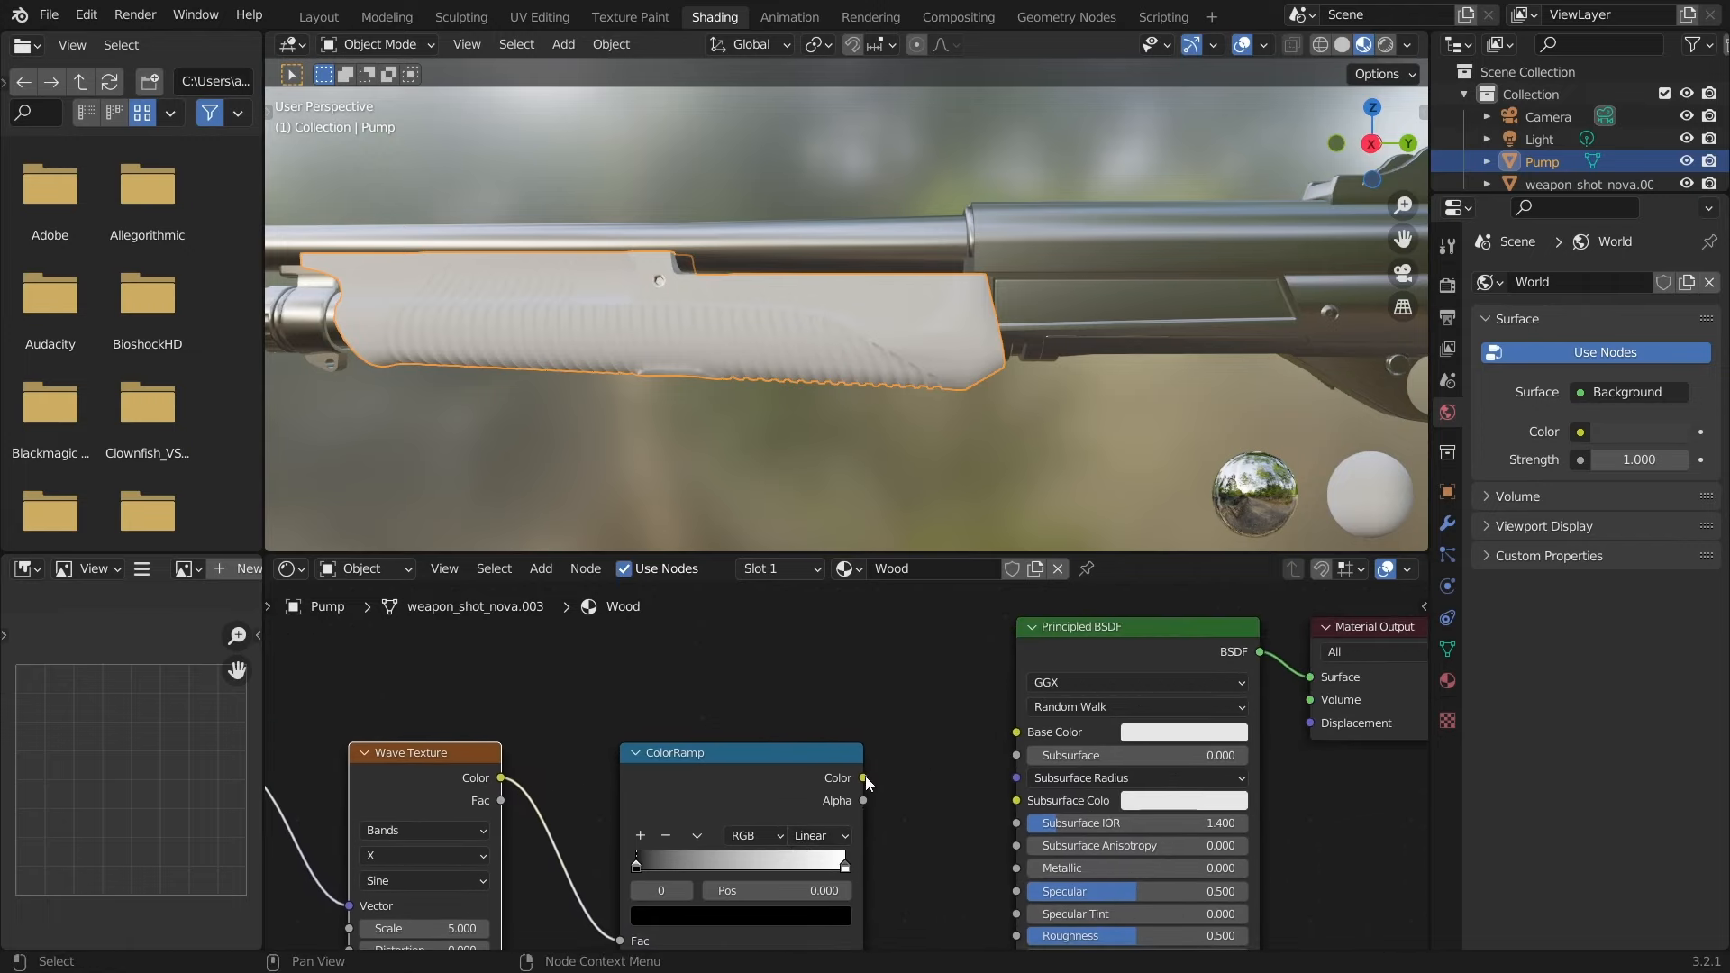
{"action": "left_click_drag", "start_coordinate": [865, 781], "coordinate": [1007, 732]}
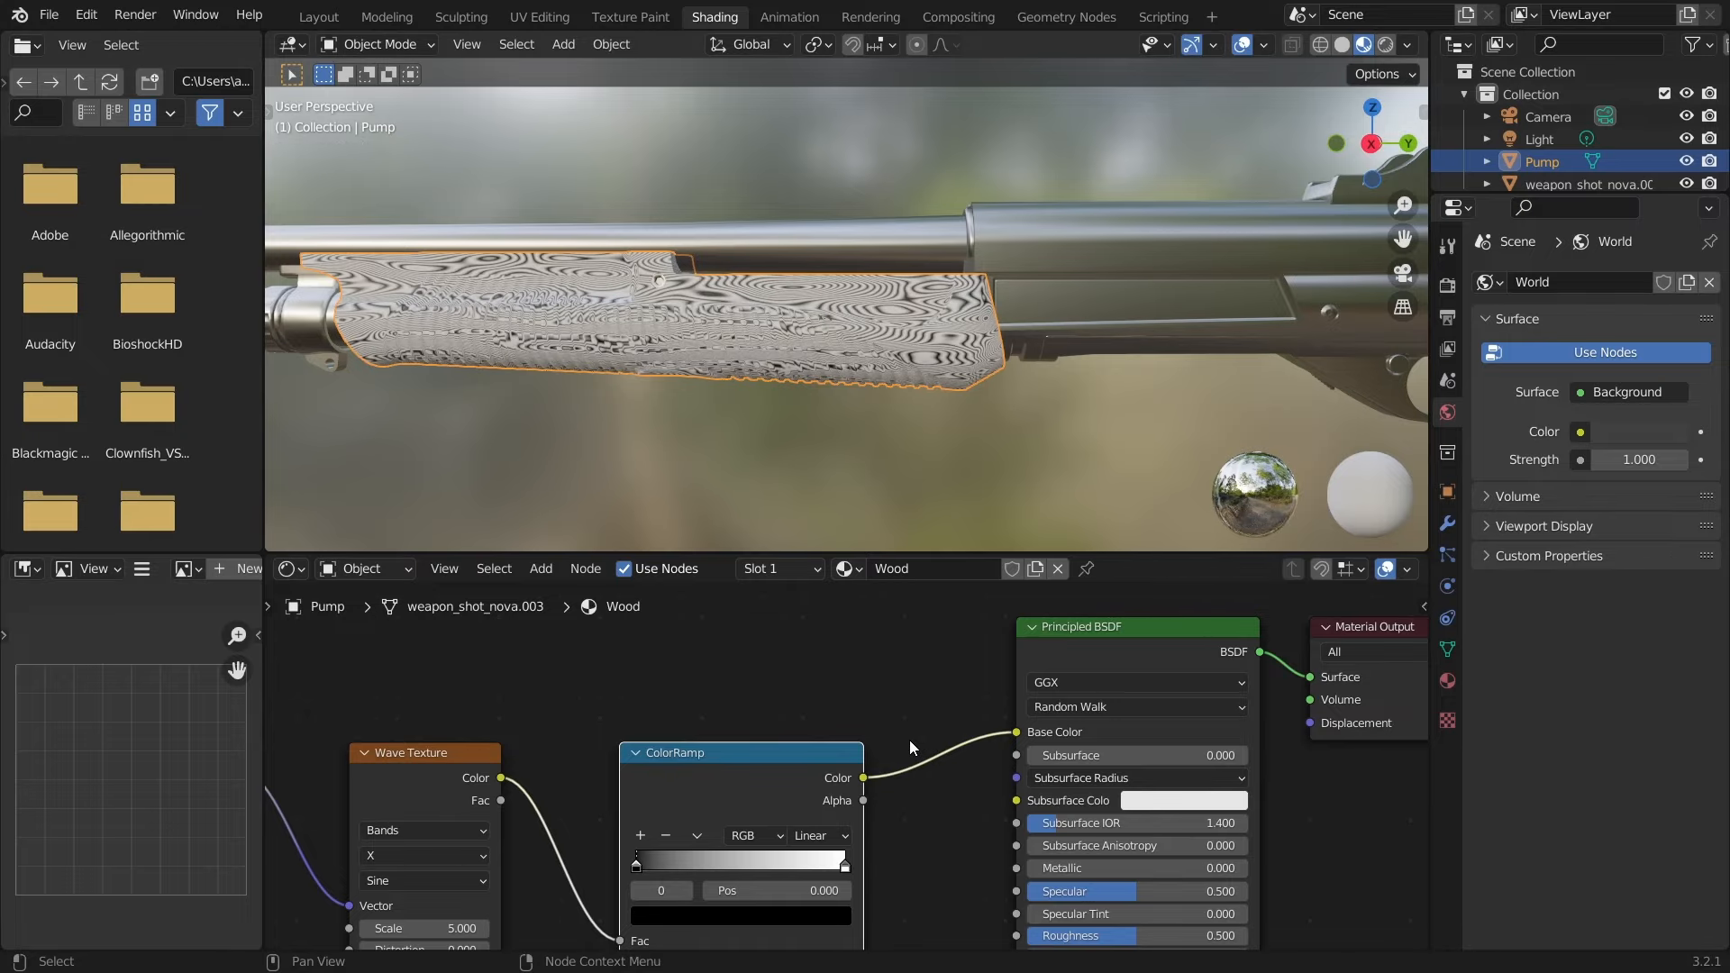
{"action": "middle_click_drag", "start_coordinate": [516, 284], "coordinate": [701, 312]}
{"action": "scroll", "coordinate": [507, 787], "scroll_direction": "down", "scroll_amount": 5}
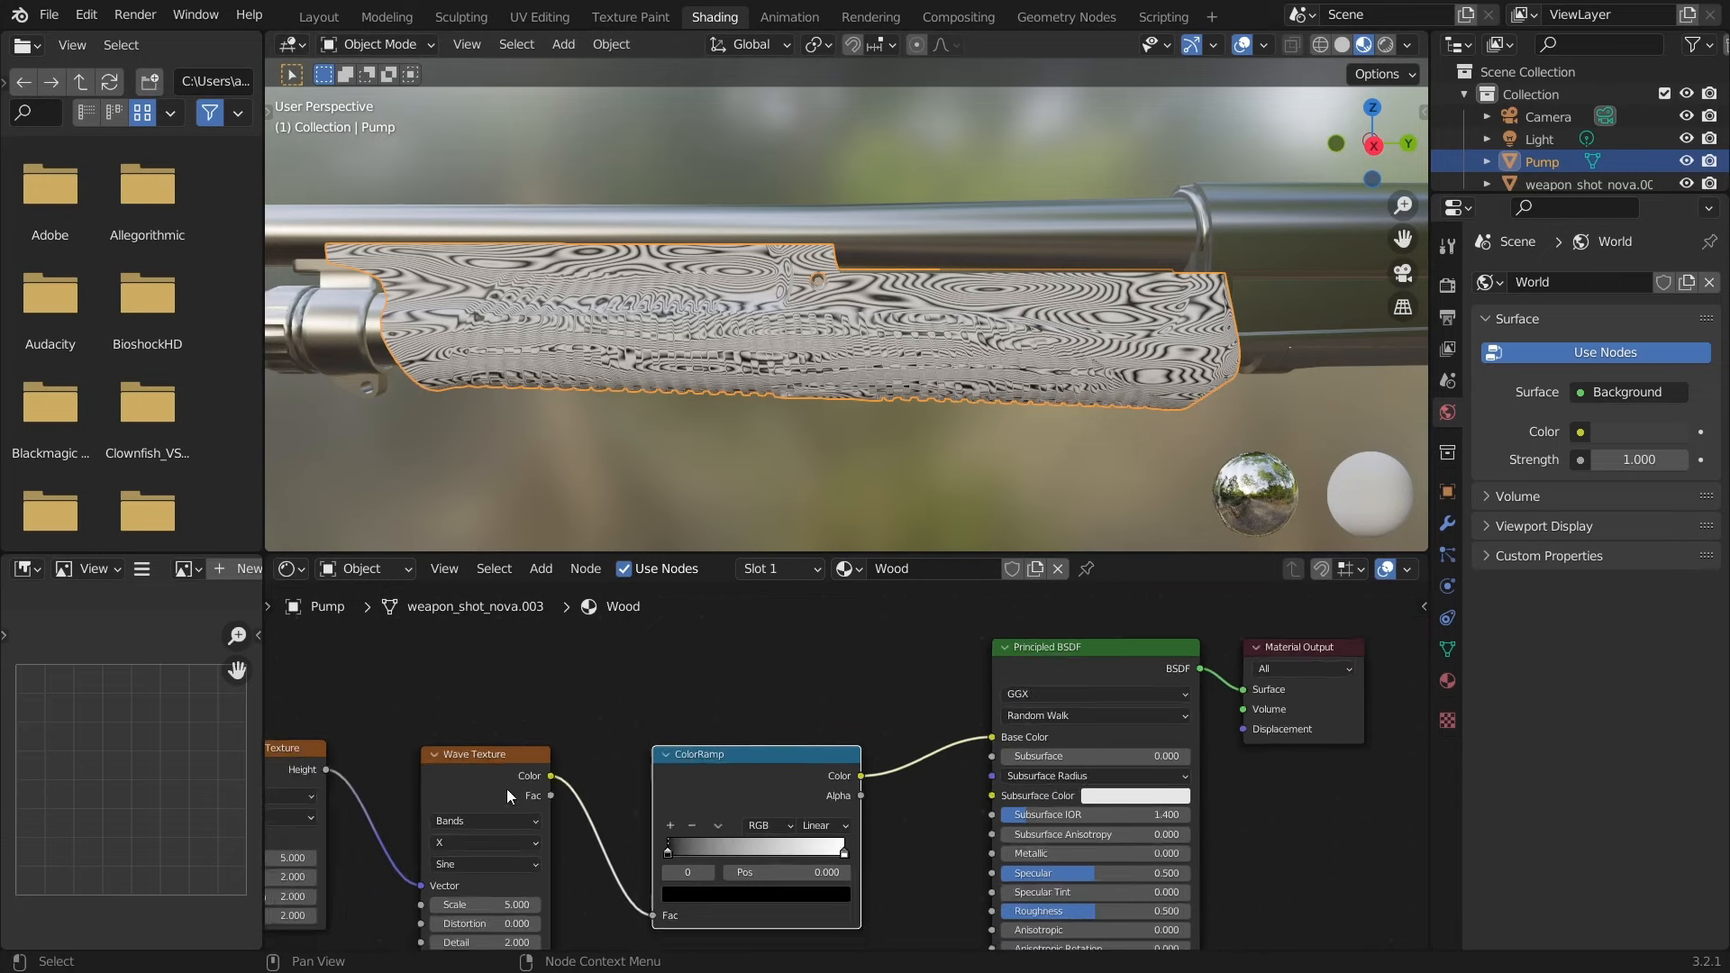
- Connect the Texture Coordinate's UV output to the Mapping node's Vector input in place of Generated
{"action": "middle_click_drag", "start_coordinate": [507, 788], "coordinate": [1091, 732]}
{"action": "scroll", "coordinate": [456, 804], "scroll_direction": "up", "scroll_amount": 4}
{"action": "middle_click_drag", "start_coordinate": [456, 803], "coordinate": [706, 802]}
{"action": "scroll", "coordinate": [678, 778], "scroll_direction": "up", "scroll_amount": 2}
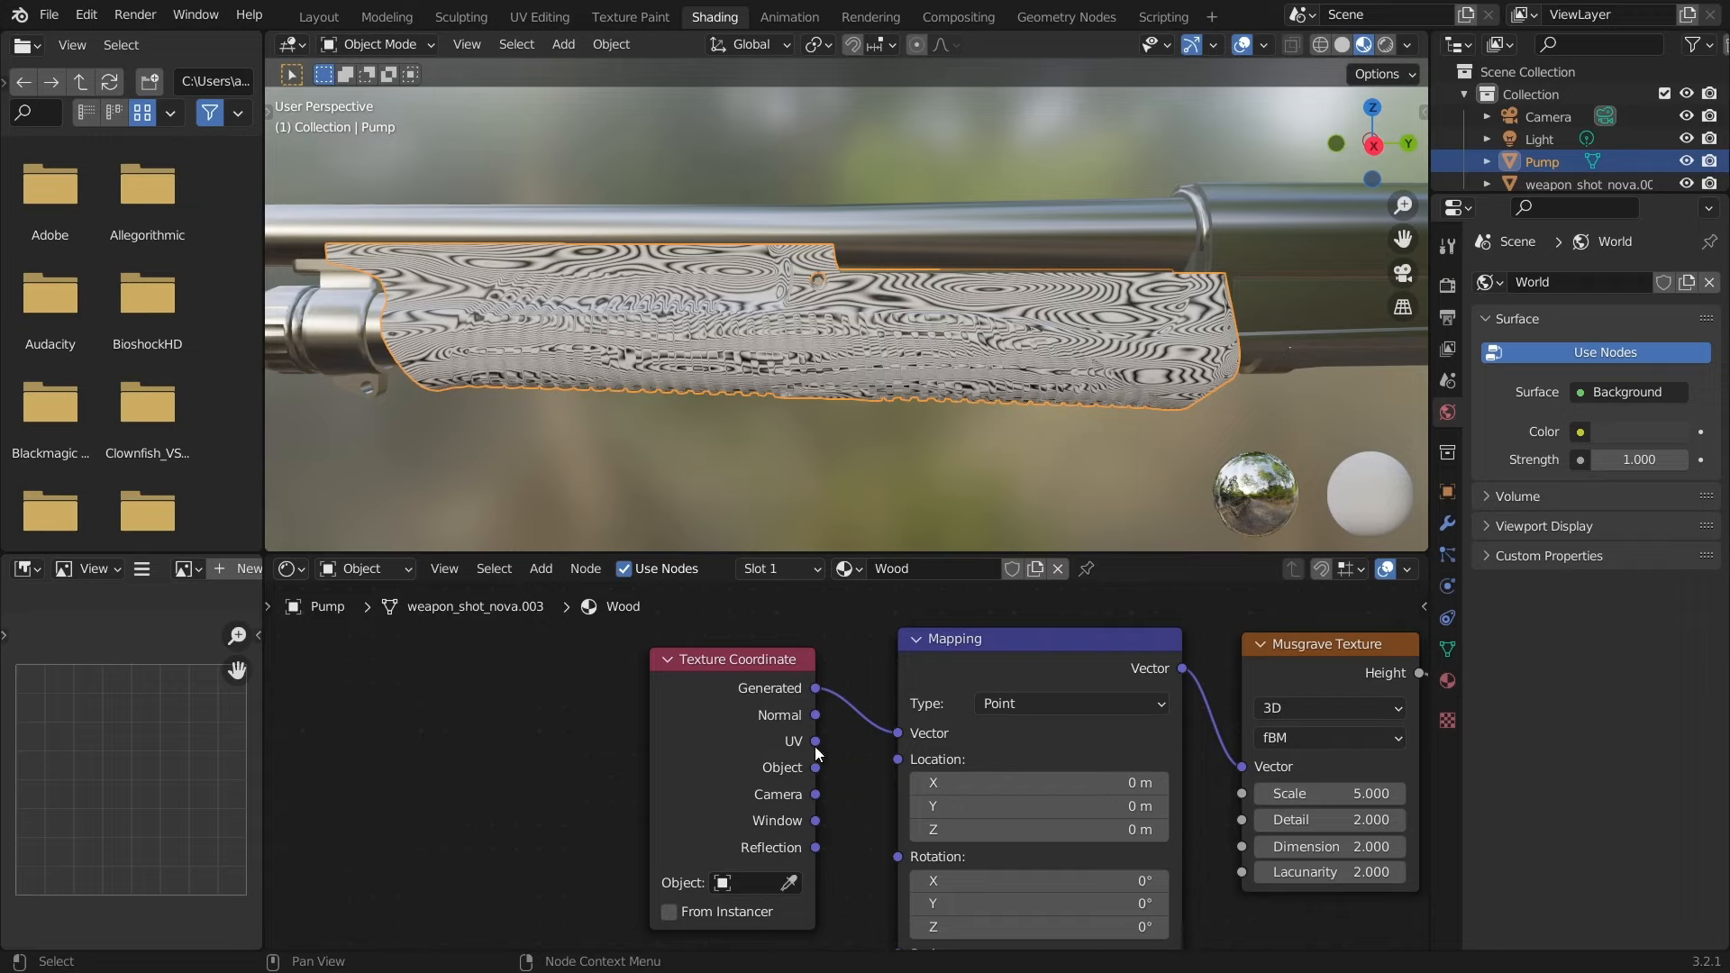
{"action": "left_click_drag", "start_coordinate": [815, 741], "coordinate": [897, 734]}
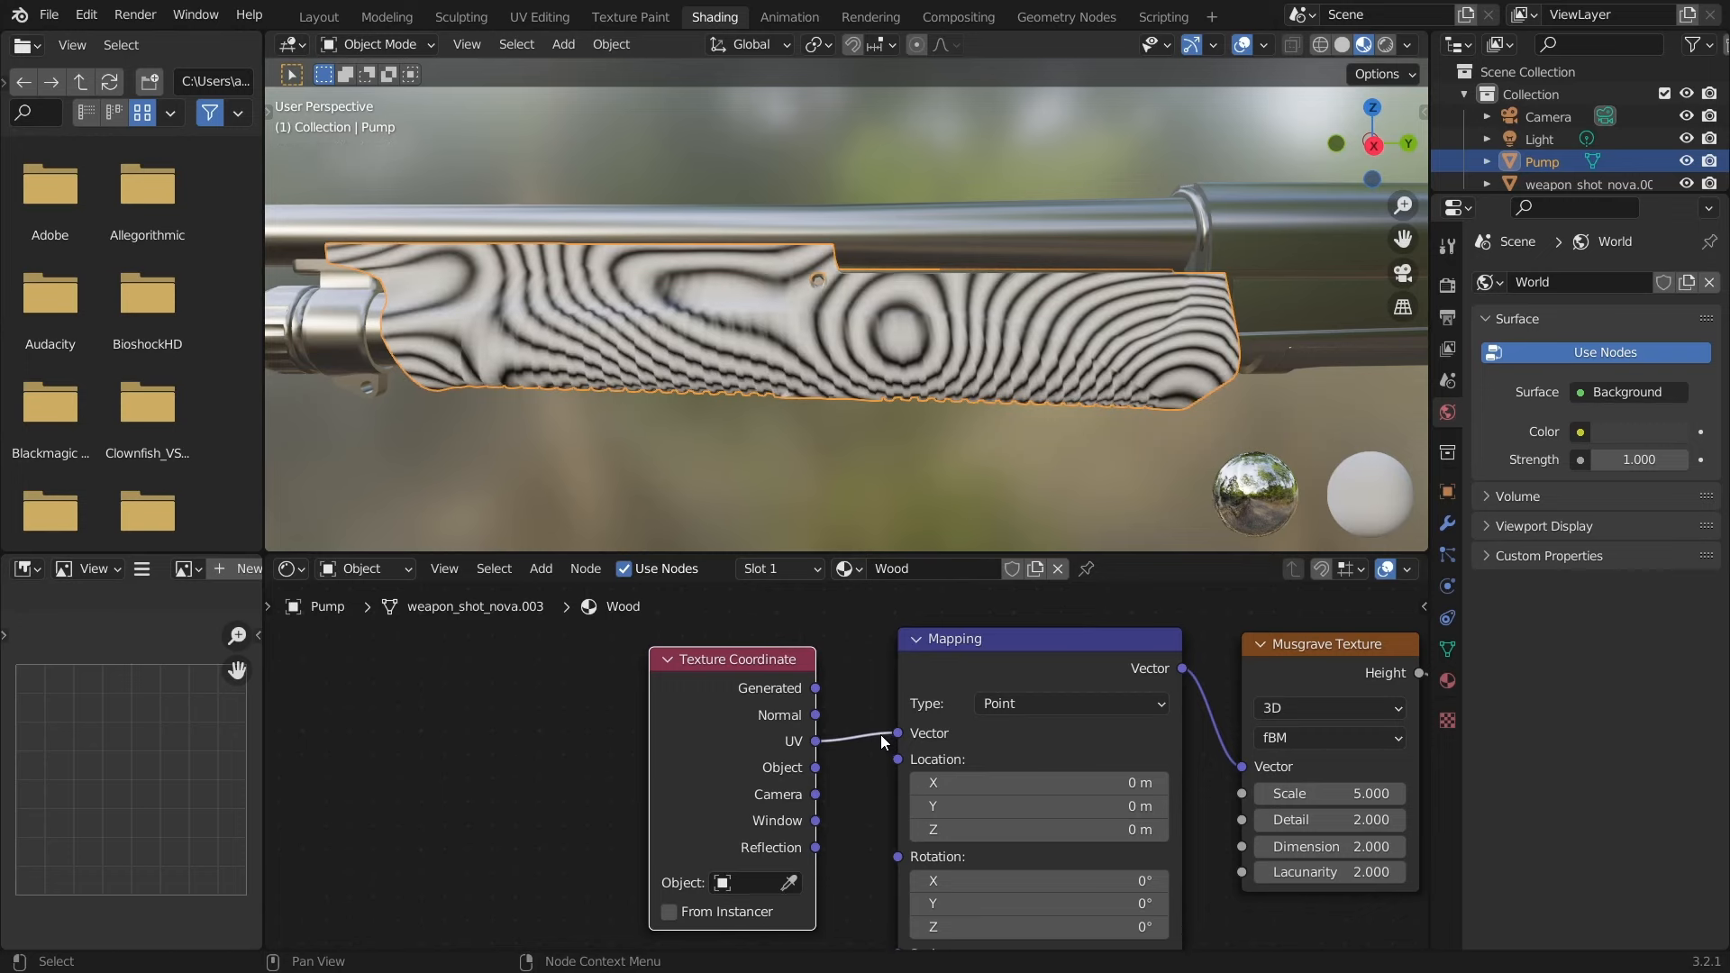
- Try out different Mapping node values for location, rotation and scale, undoing each change
{"action": "scroll", "coordinate": [770, 744], "scroll_direction": "down", "scroll_amount": 2}
{"action": "middle_click_drag", "start_coordinate": [970, 794], "coordinate": [860, 725]}
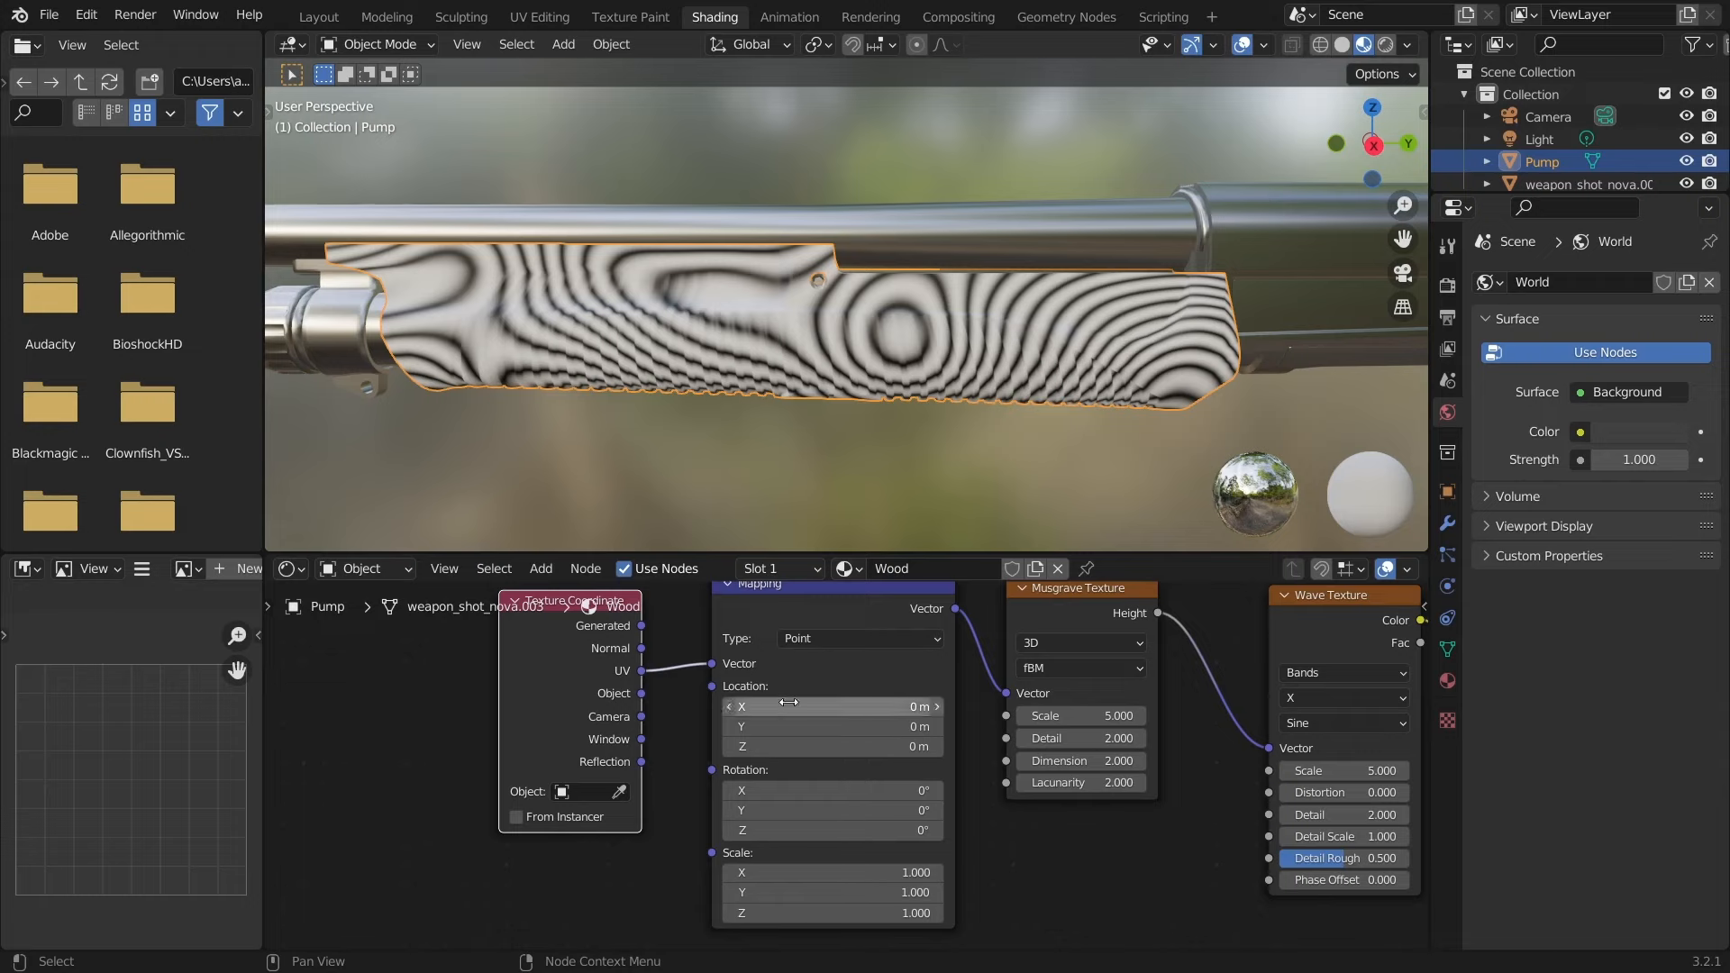
{"action": "left_click_drag", "start_coordinate": [827, 713], "coordinate": [902, 713]}
{"action": "key", "text": "ctrl+z"}
{"action": "left_click_drag", "start_coordinate": [850, 811], "coordinate": [892, 811]}
{"action": "key", "text": "ctrl+z"}
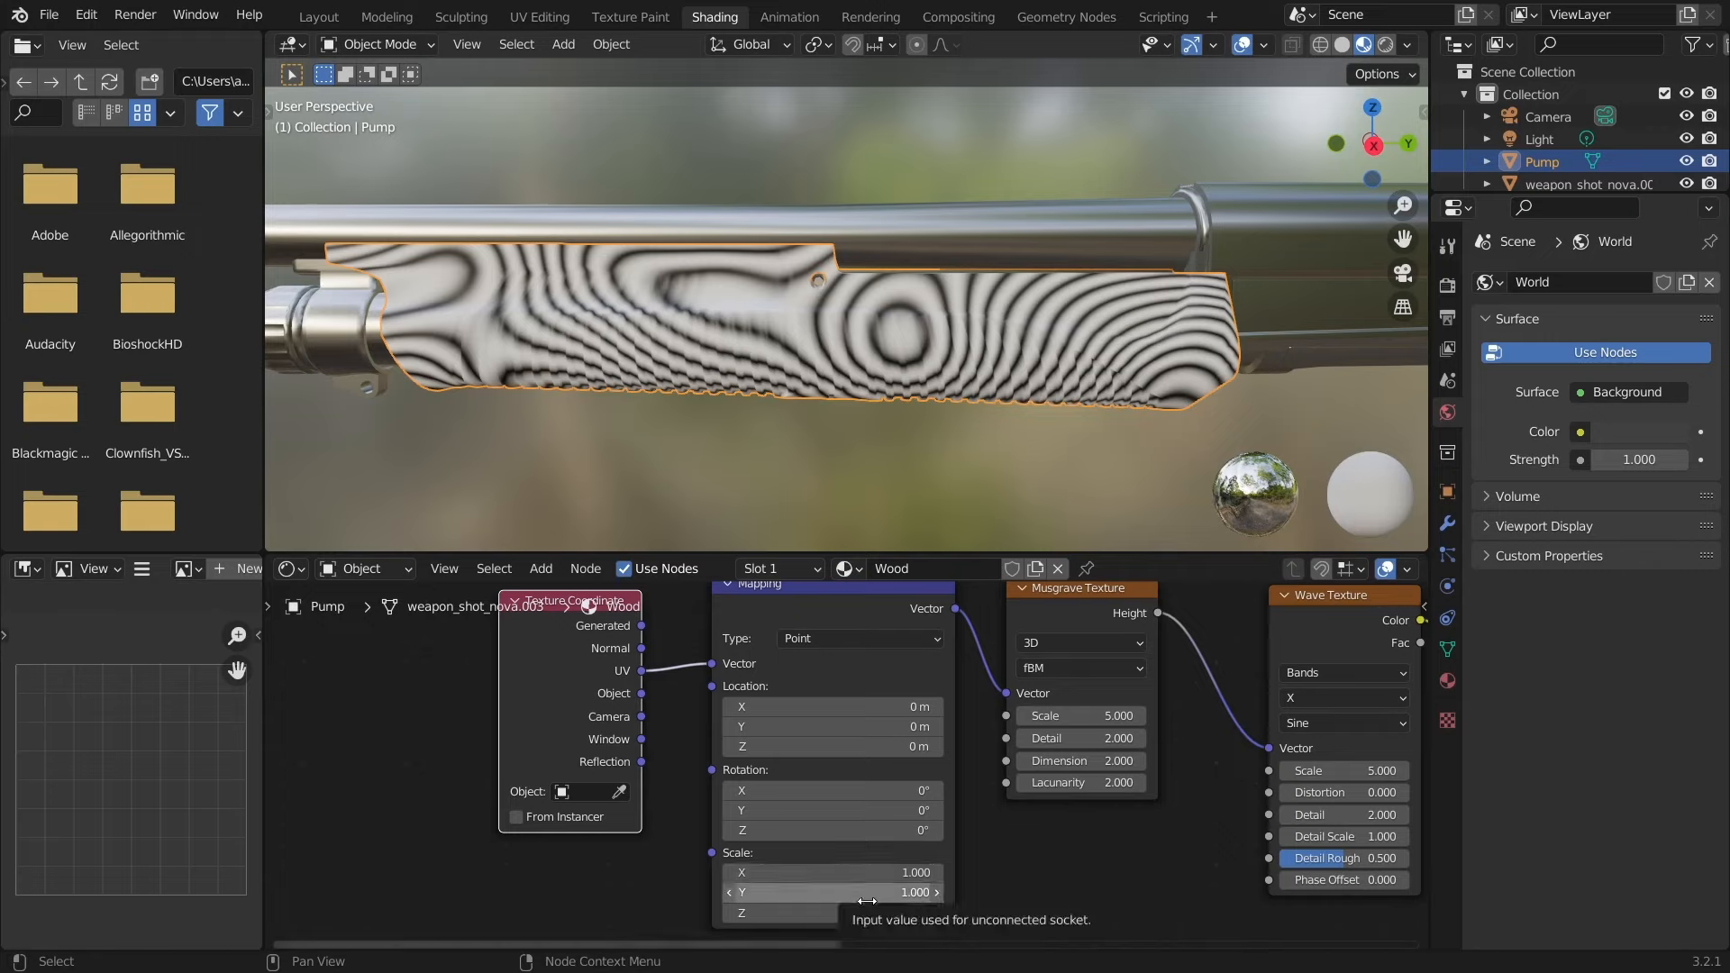
{"action": "left_click_drag", "start_coordinate": [845, 901], "coordinate": [906, 901]}
{"action": "key", "text": "ctrl+z"}
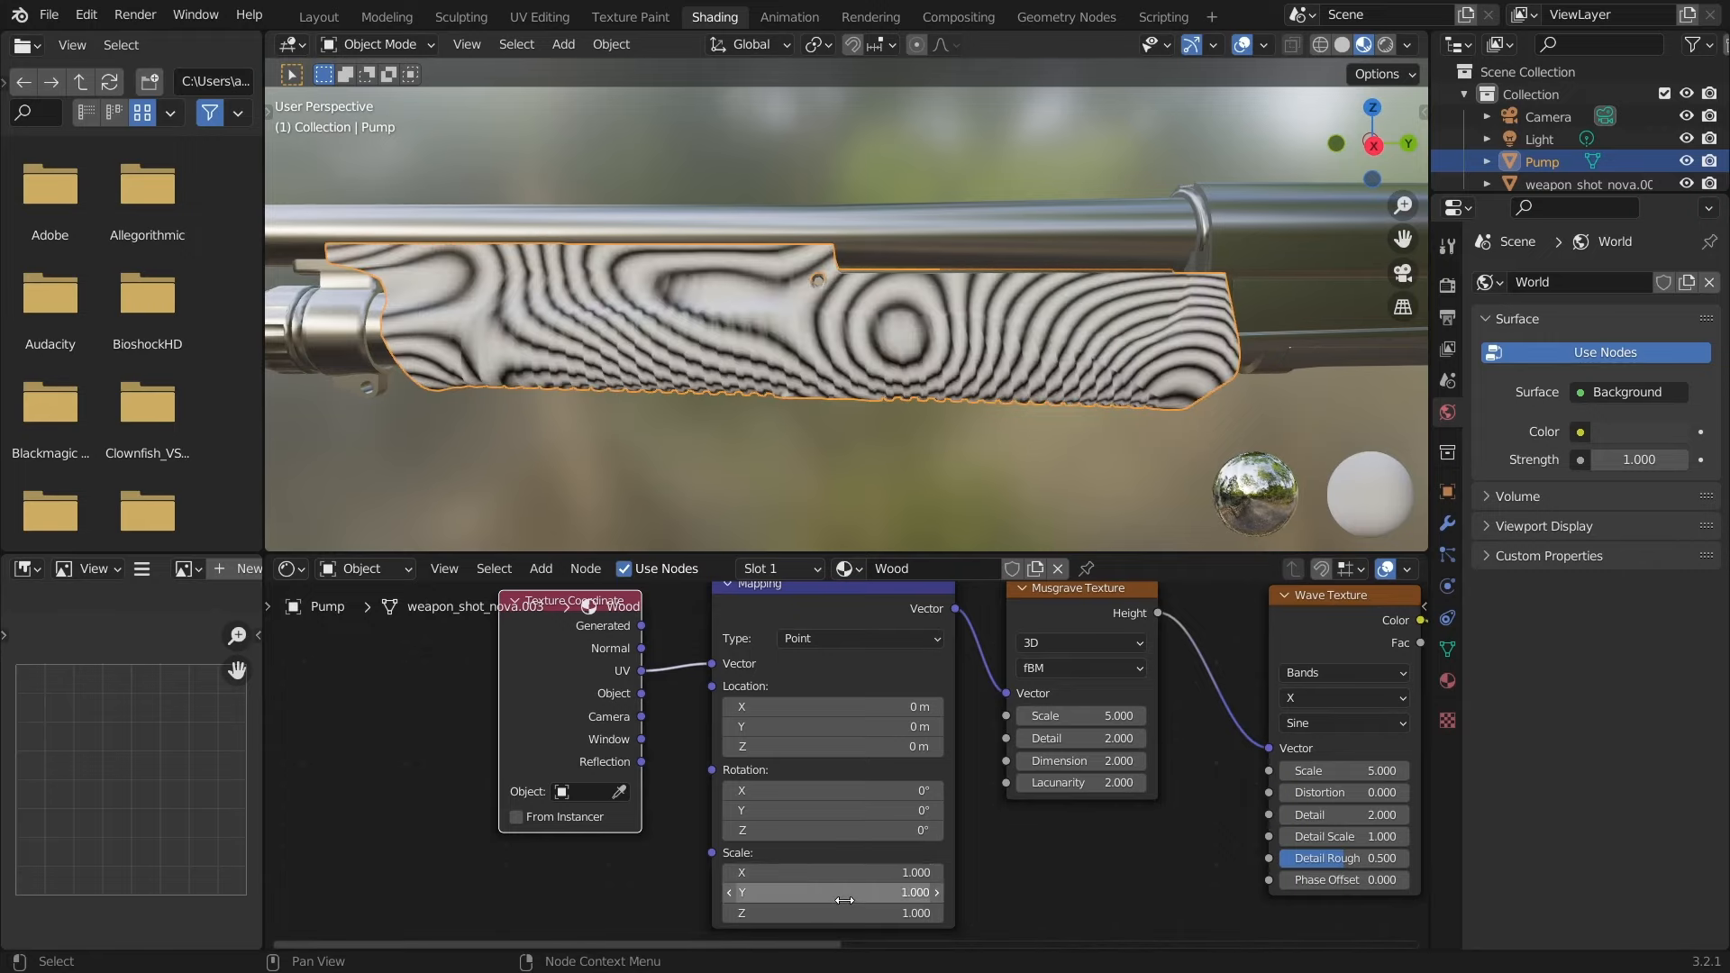
- Set the Mapping node's scale to 18 on Y and 0.8 on X
{"action": "left_click", "coordinate": [845, 901]}
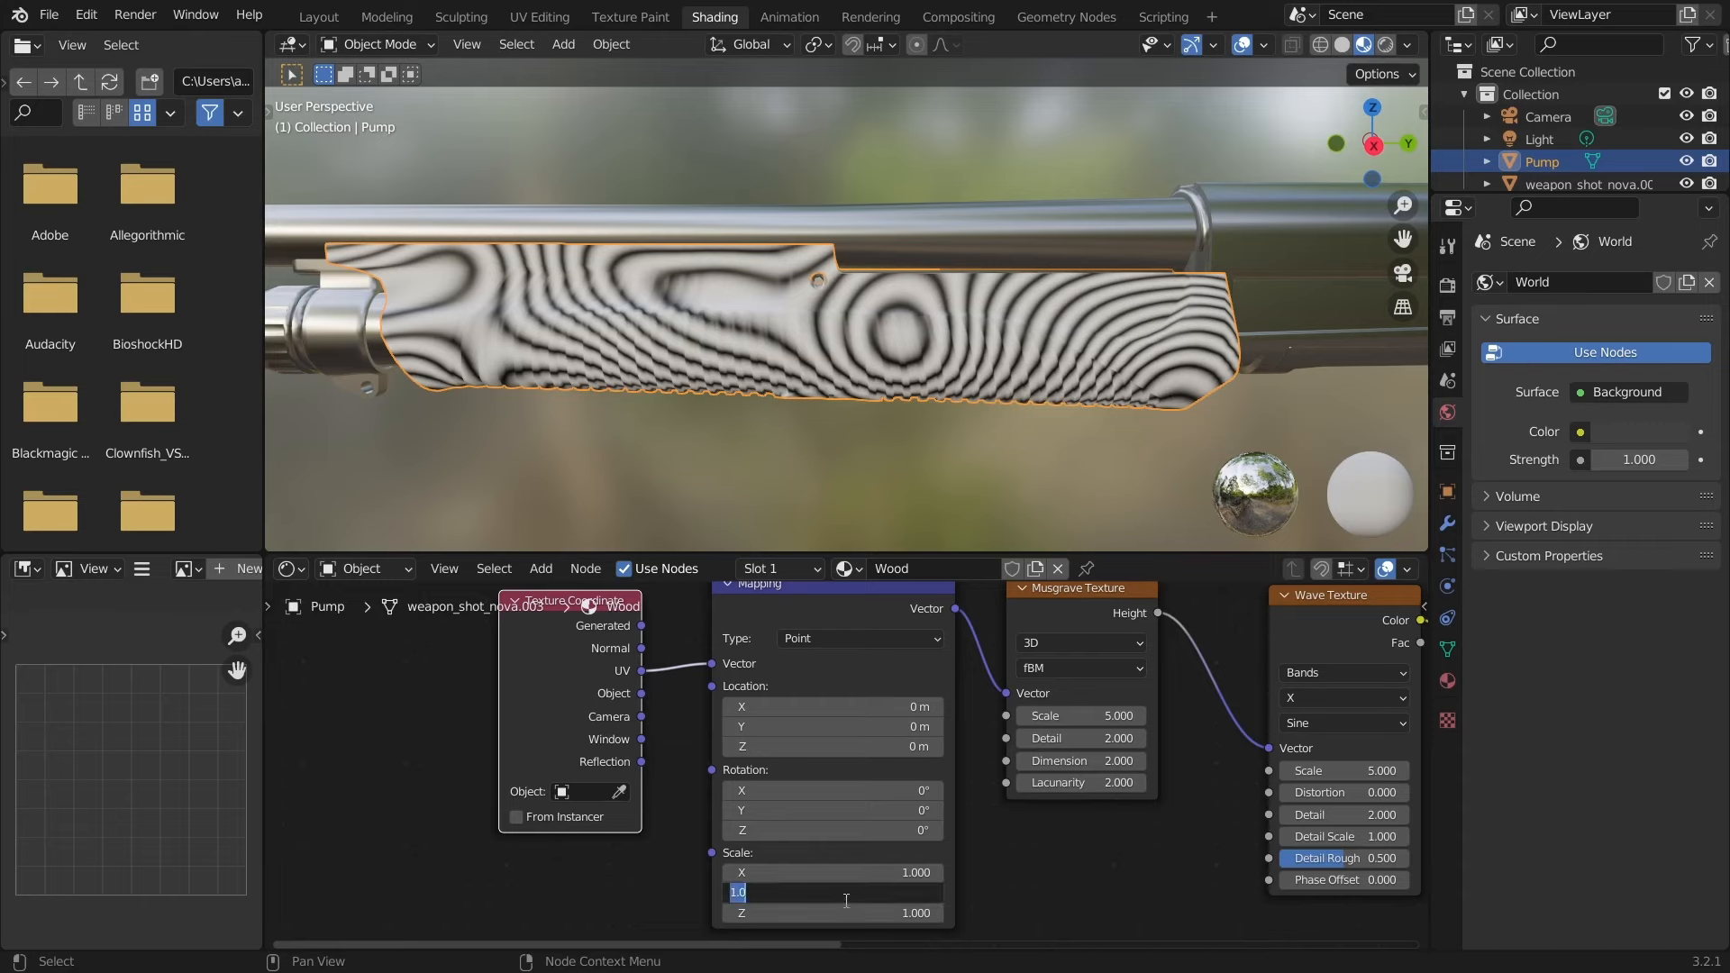
{"action": "type", "text": "18"}
{"action": "key", "text": "Return"}
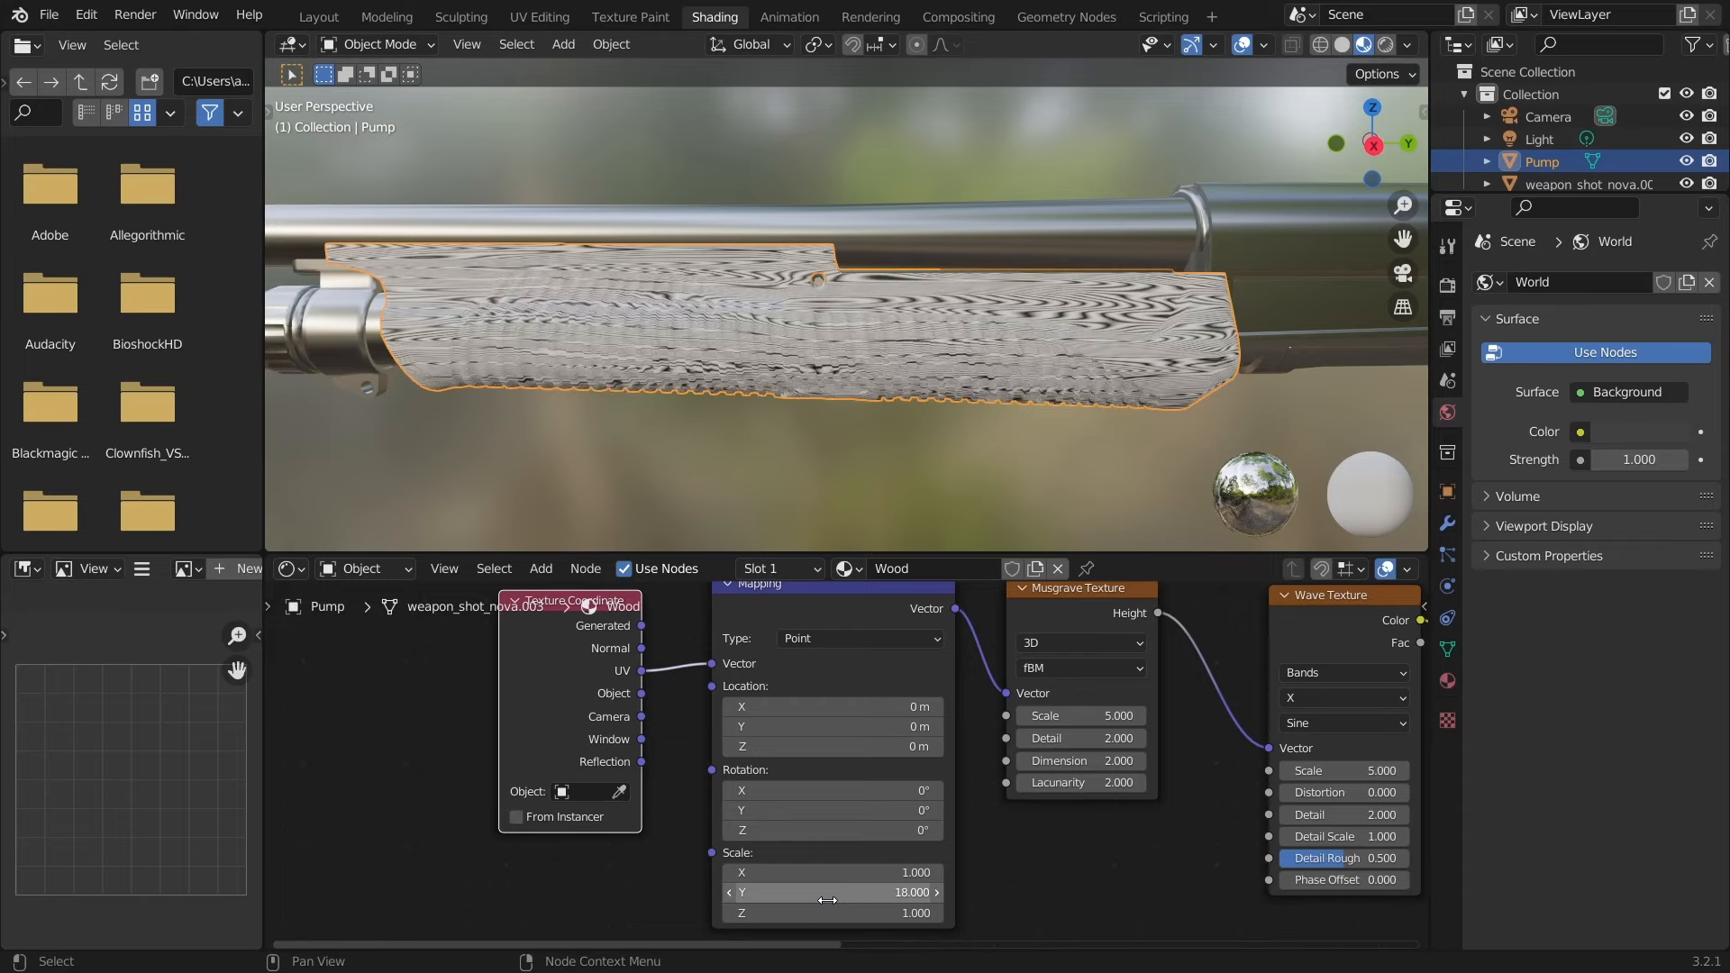
{"action": "left_click", "coordinate": [844, 874]}
{"action": "type", "text": "0.8"}
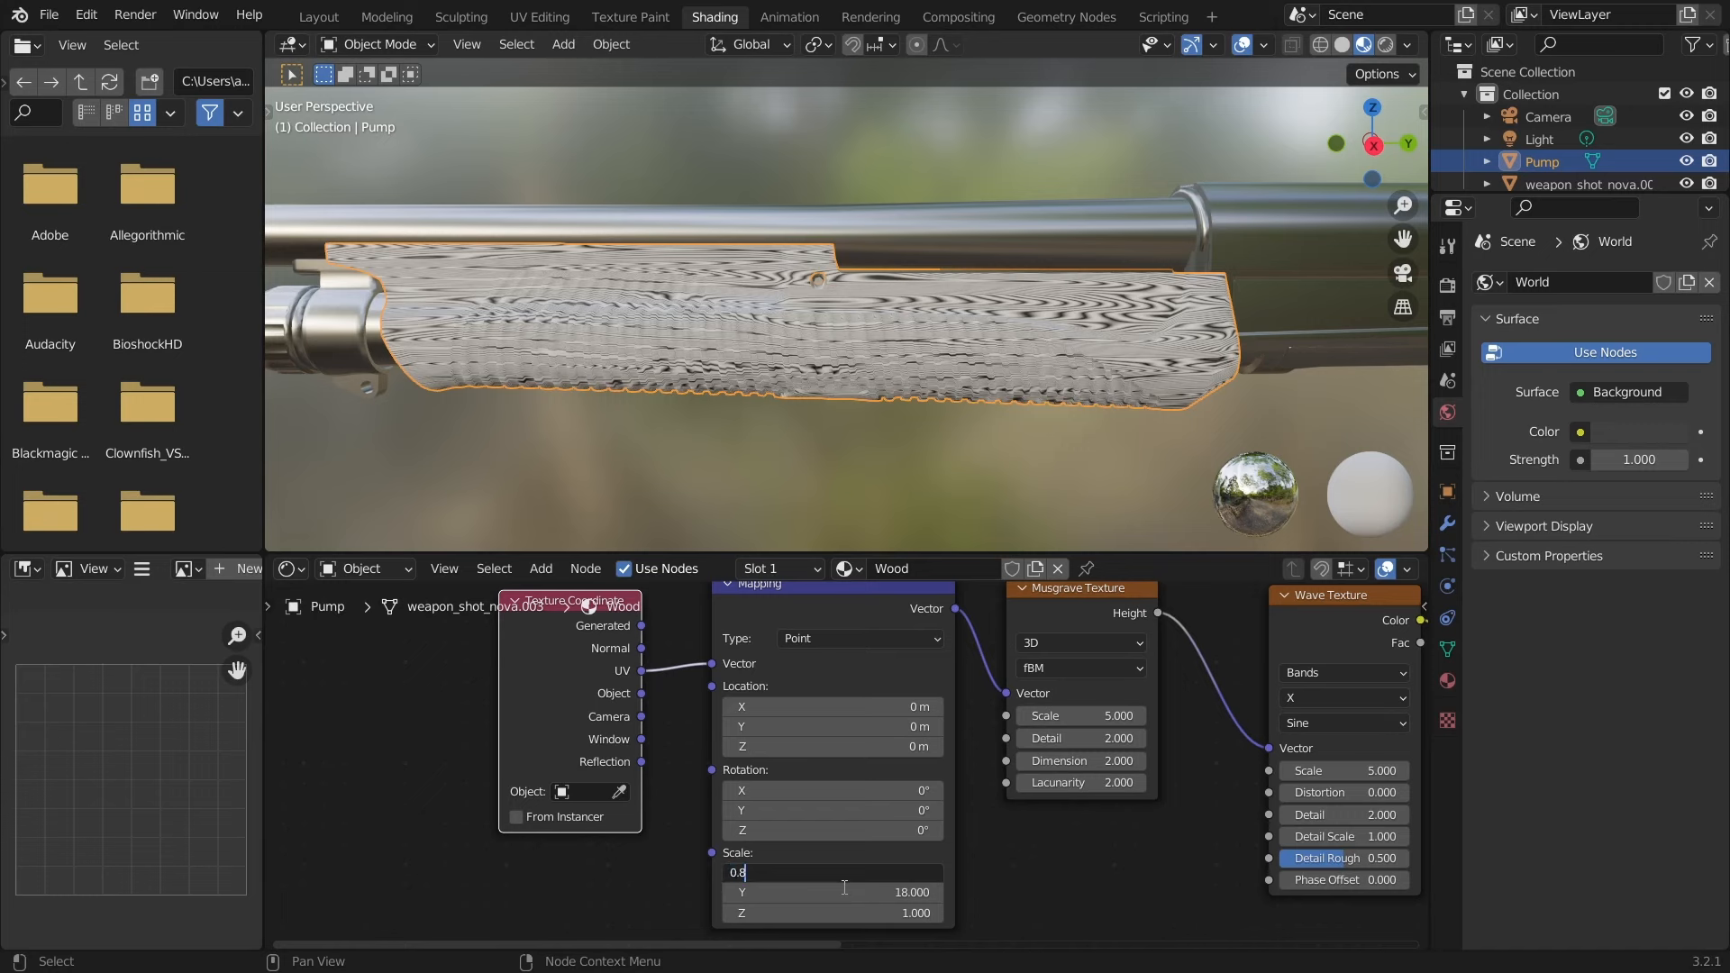
{"action": "key", "text": "Return"}
- Set the Wave Texture's Scale to 10.7 and its Distortion to 16.1
{"action": "scroll", "coordinate": [827, 912], "scroll_direction": "up", "scroll_amount": 1}
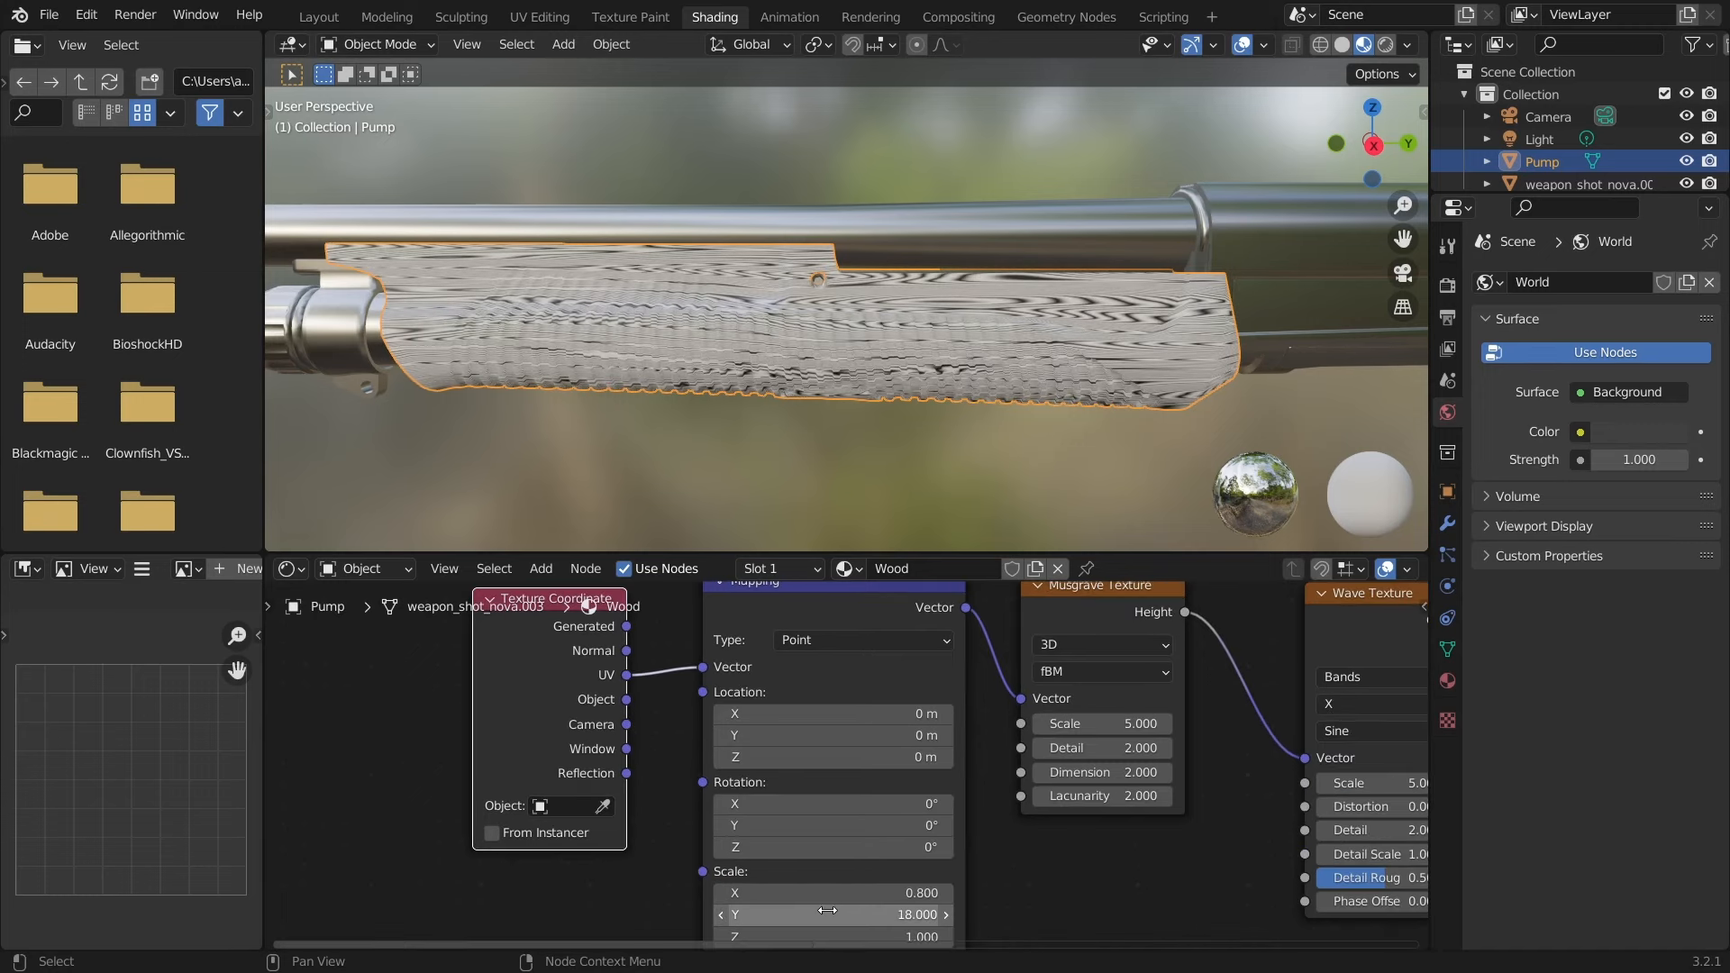
{"action": "middle_click_drag", "start_coordinate": [1238, 806], "coordinate": [640, 815]}
{"action": "left_click", "coordinate": [812, 791]}
{"action": "type", "text": "10.7"}
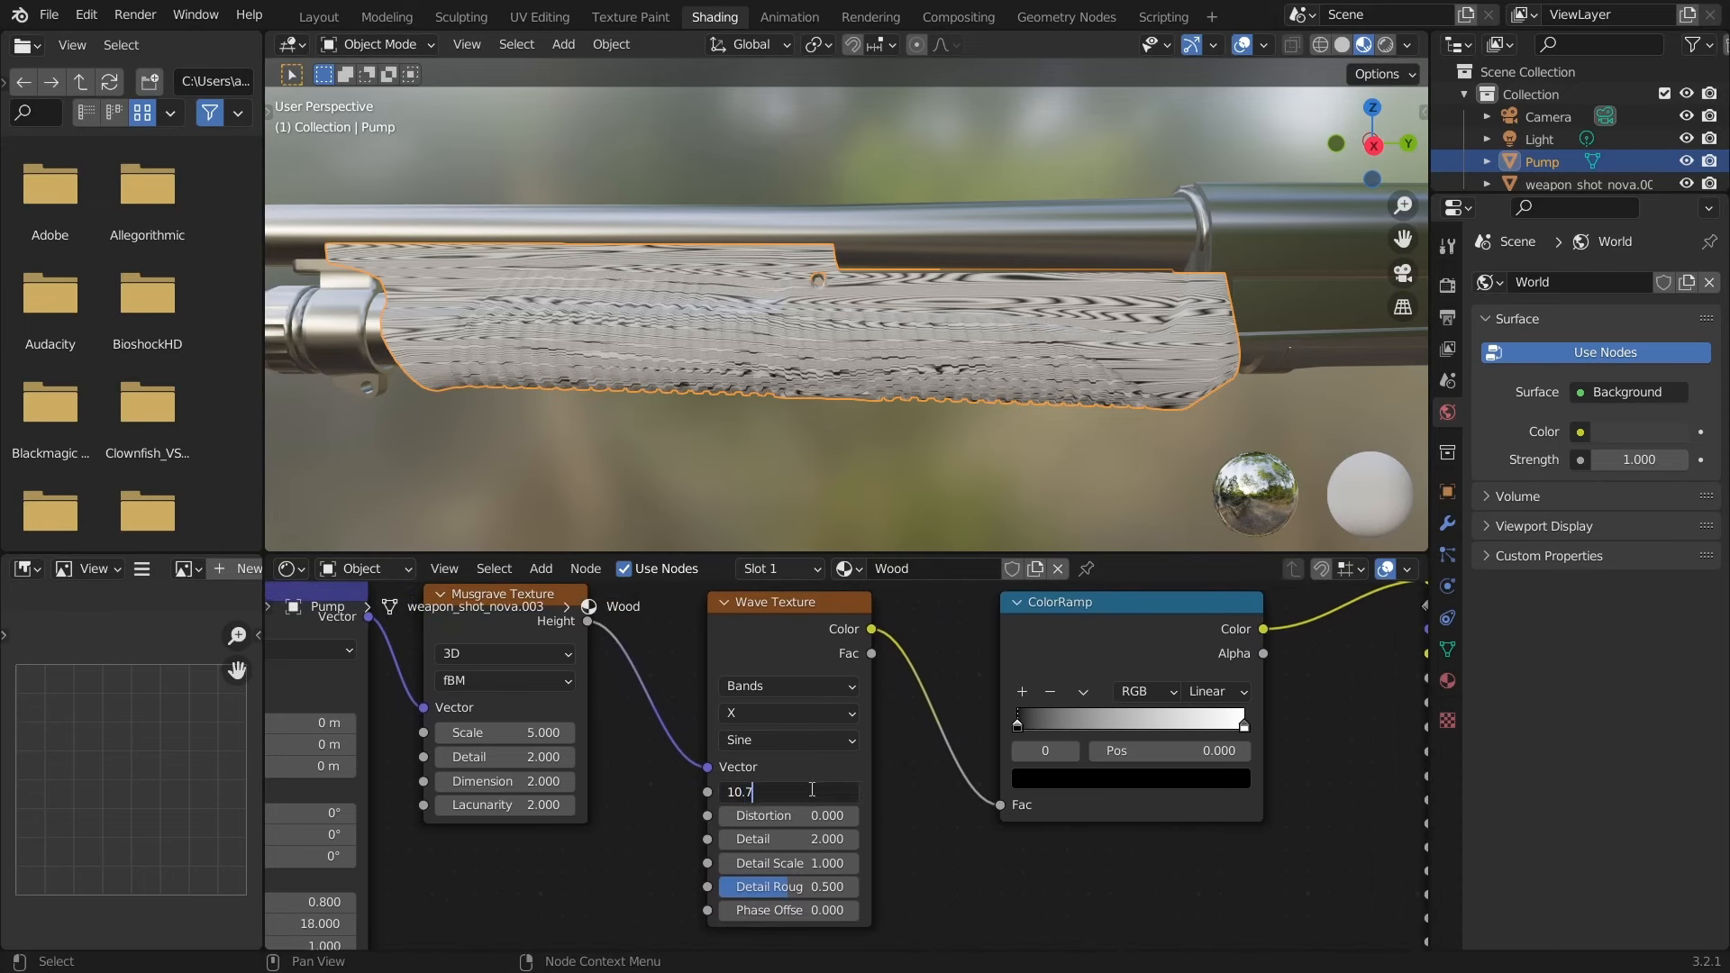
{"action": "key", "text": "Return"}
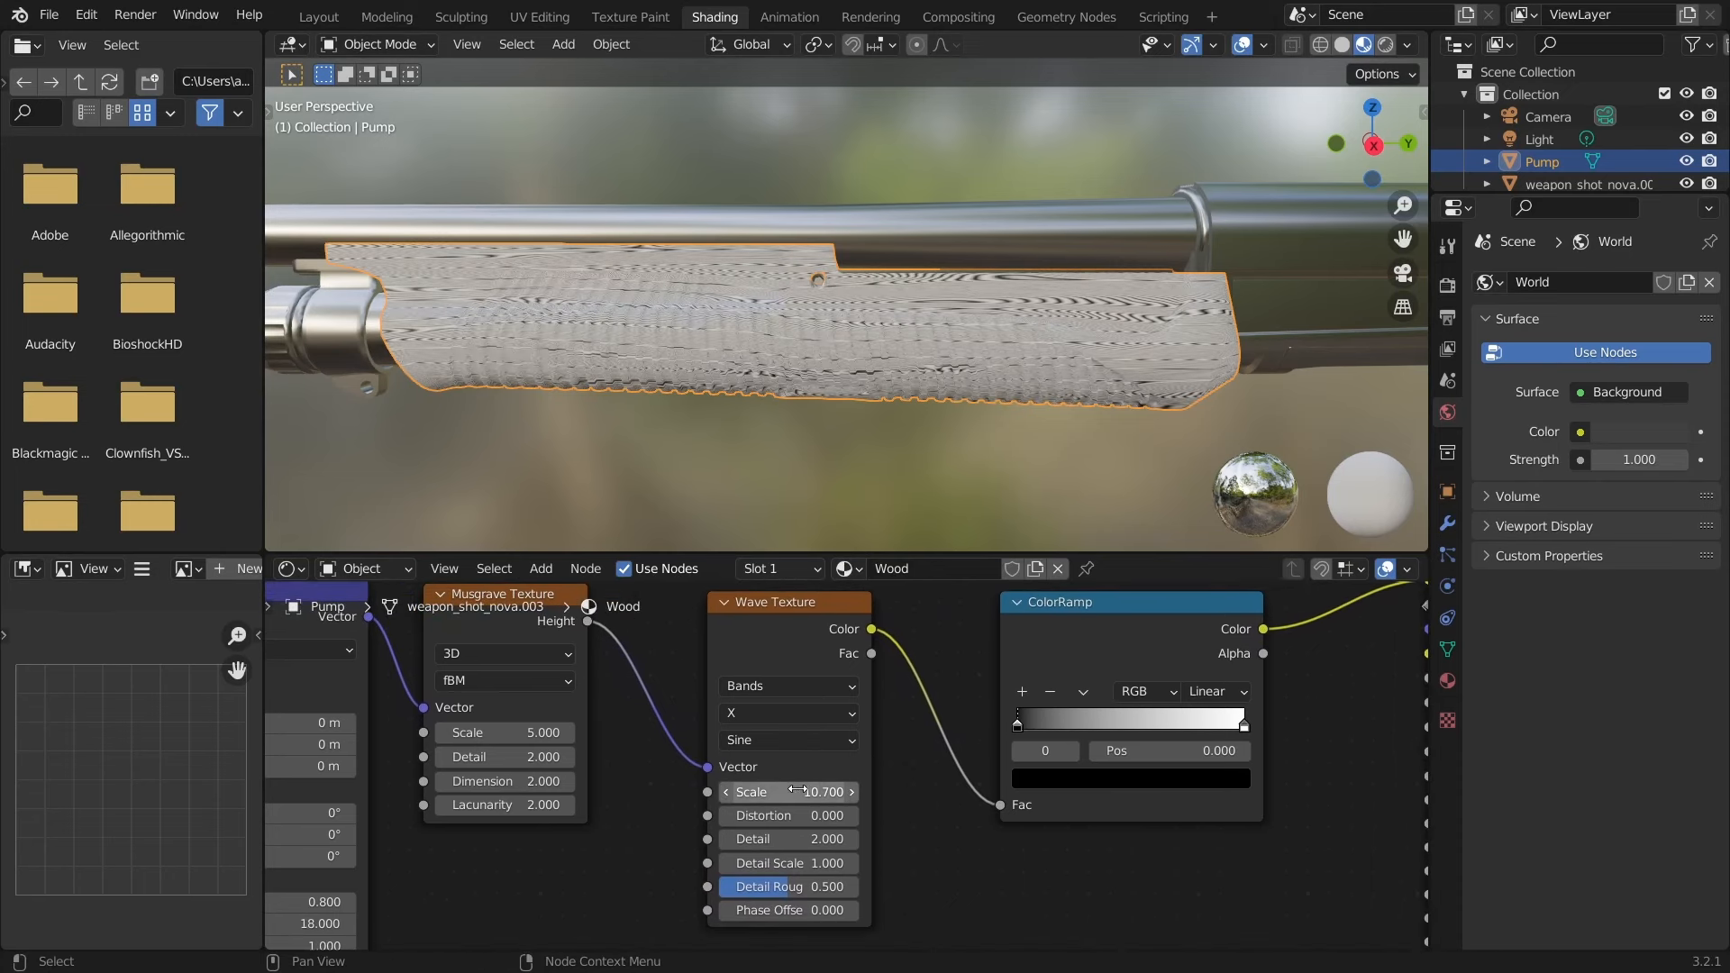
{"action": "left_click", "coordinate": [793, 817]}
{"action": "type", "text": "16.1"}
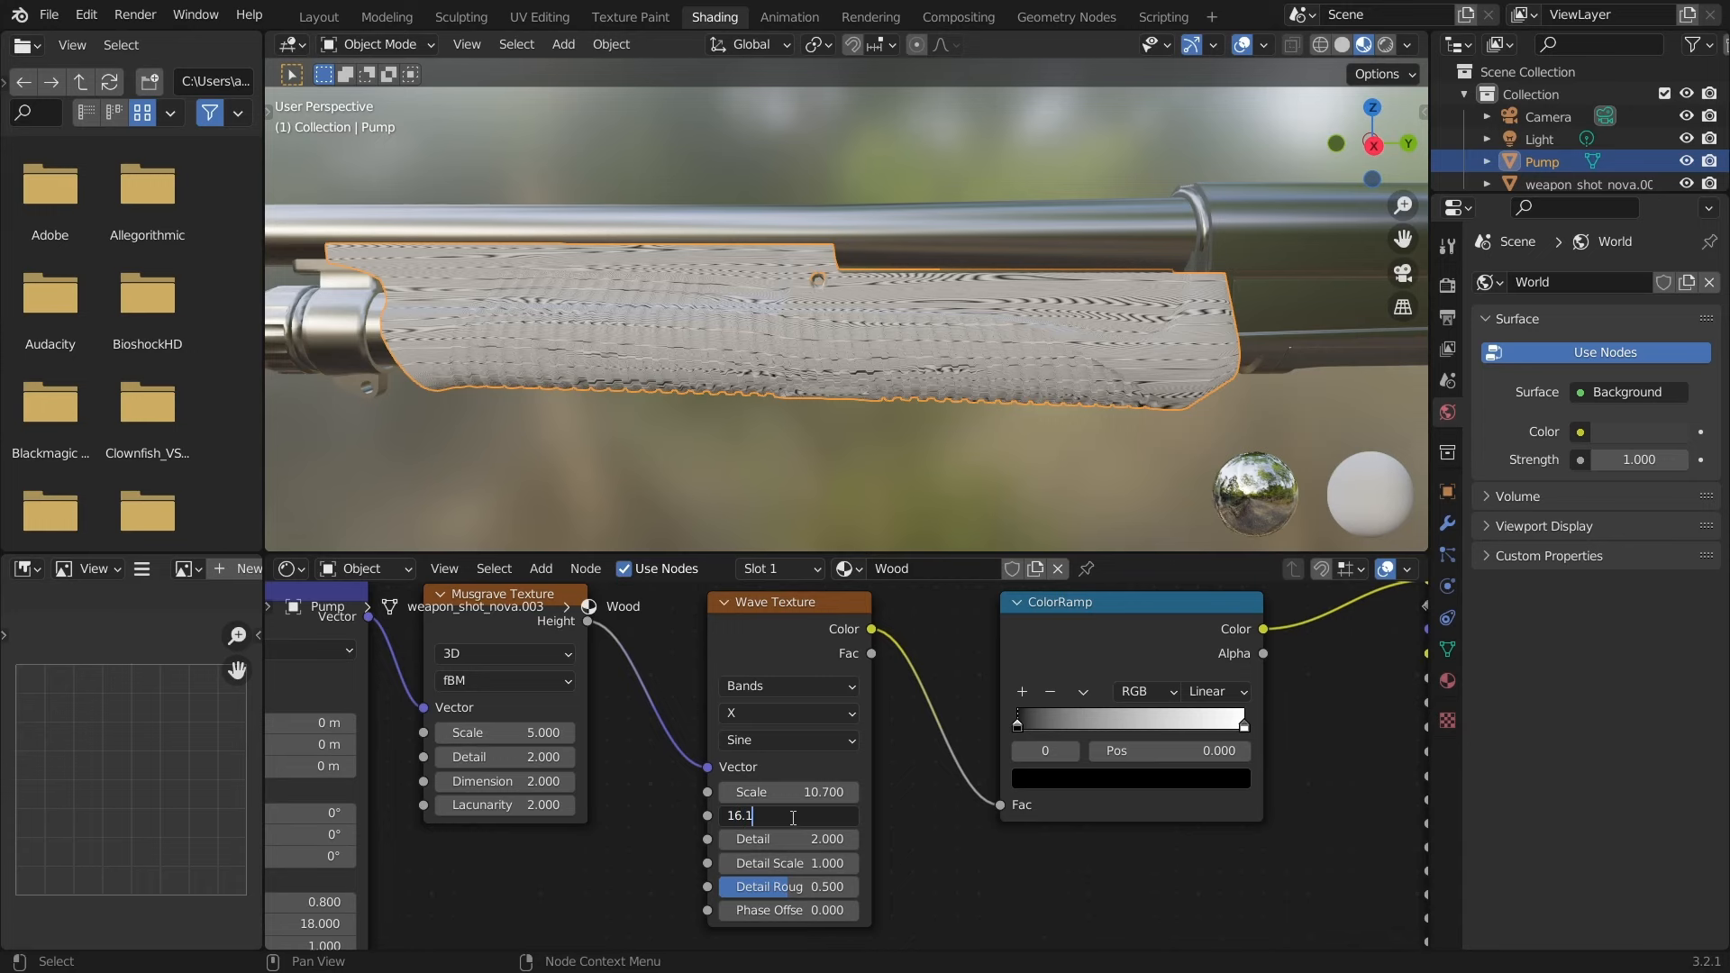
{"action": "key", "text": "Return"}
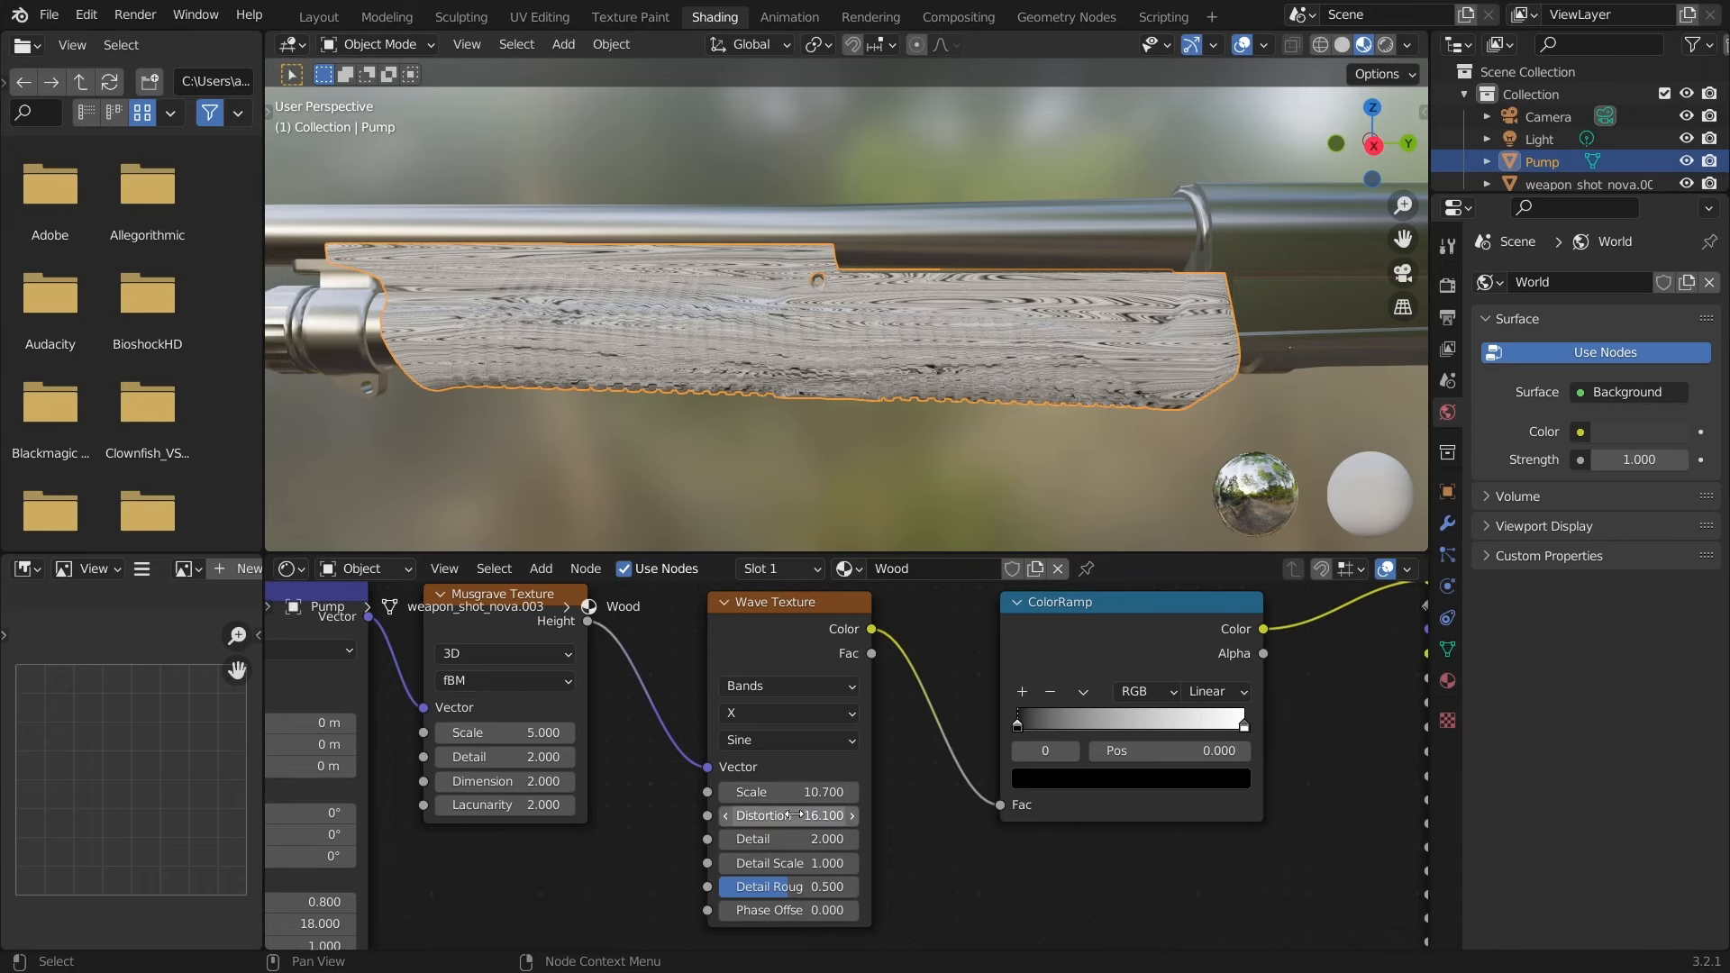
- Set the ColorRamp's first color stop to brown with hex value 824D28
{"action": "middle_click_drag", "start_coordinate": [791, 816], "coordinate": [580, 852]}
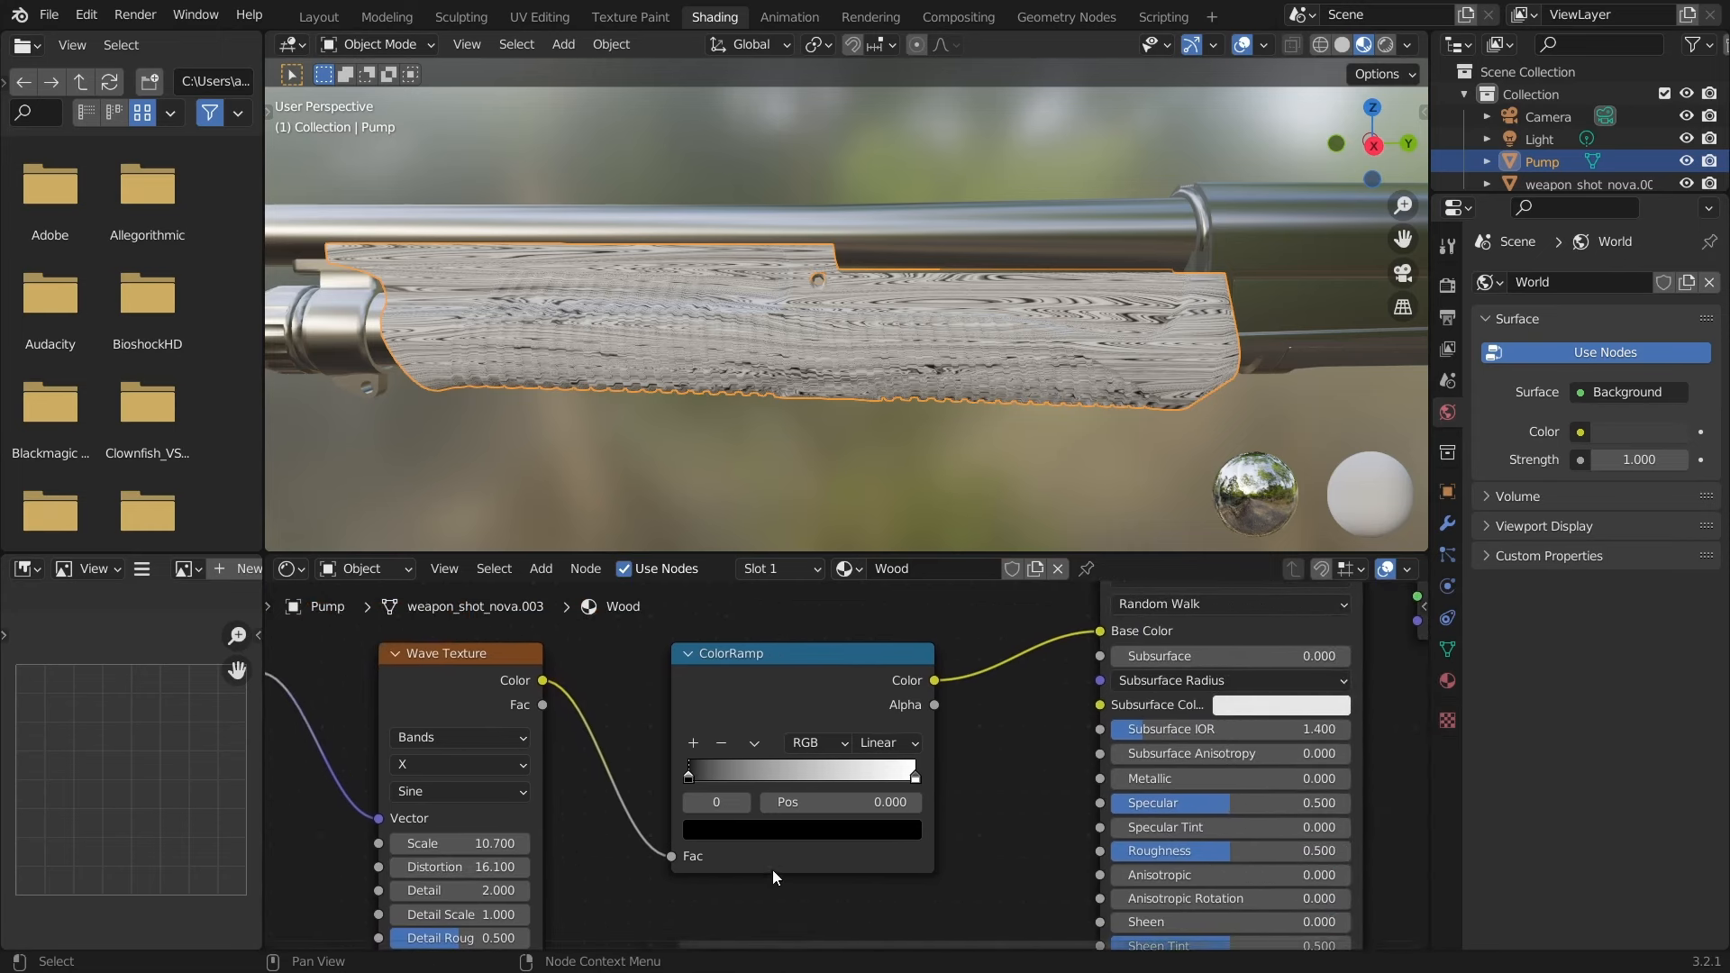
{"action": "left_click", "coordinate": [760, 832]}
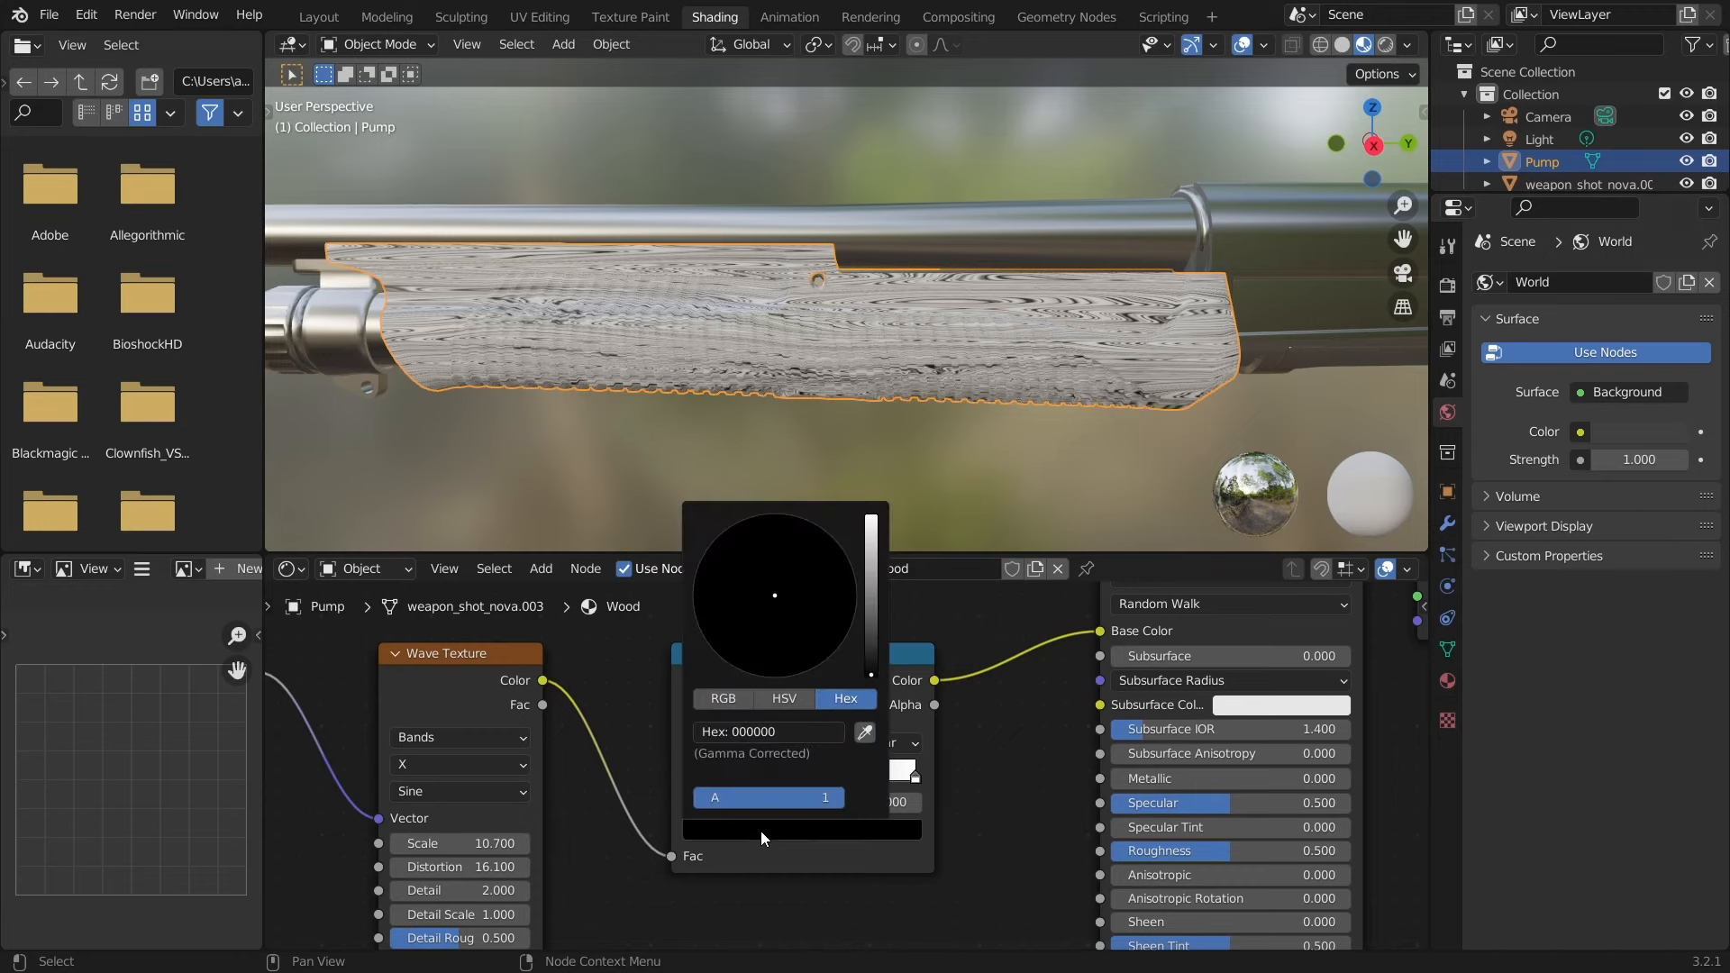
{"action": "left_click", "coordinate": [769, 730]}
{"action": "type", "text": "824D28"}
{"action": "key", "text": "Return"}
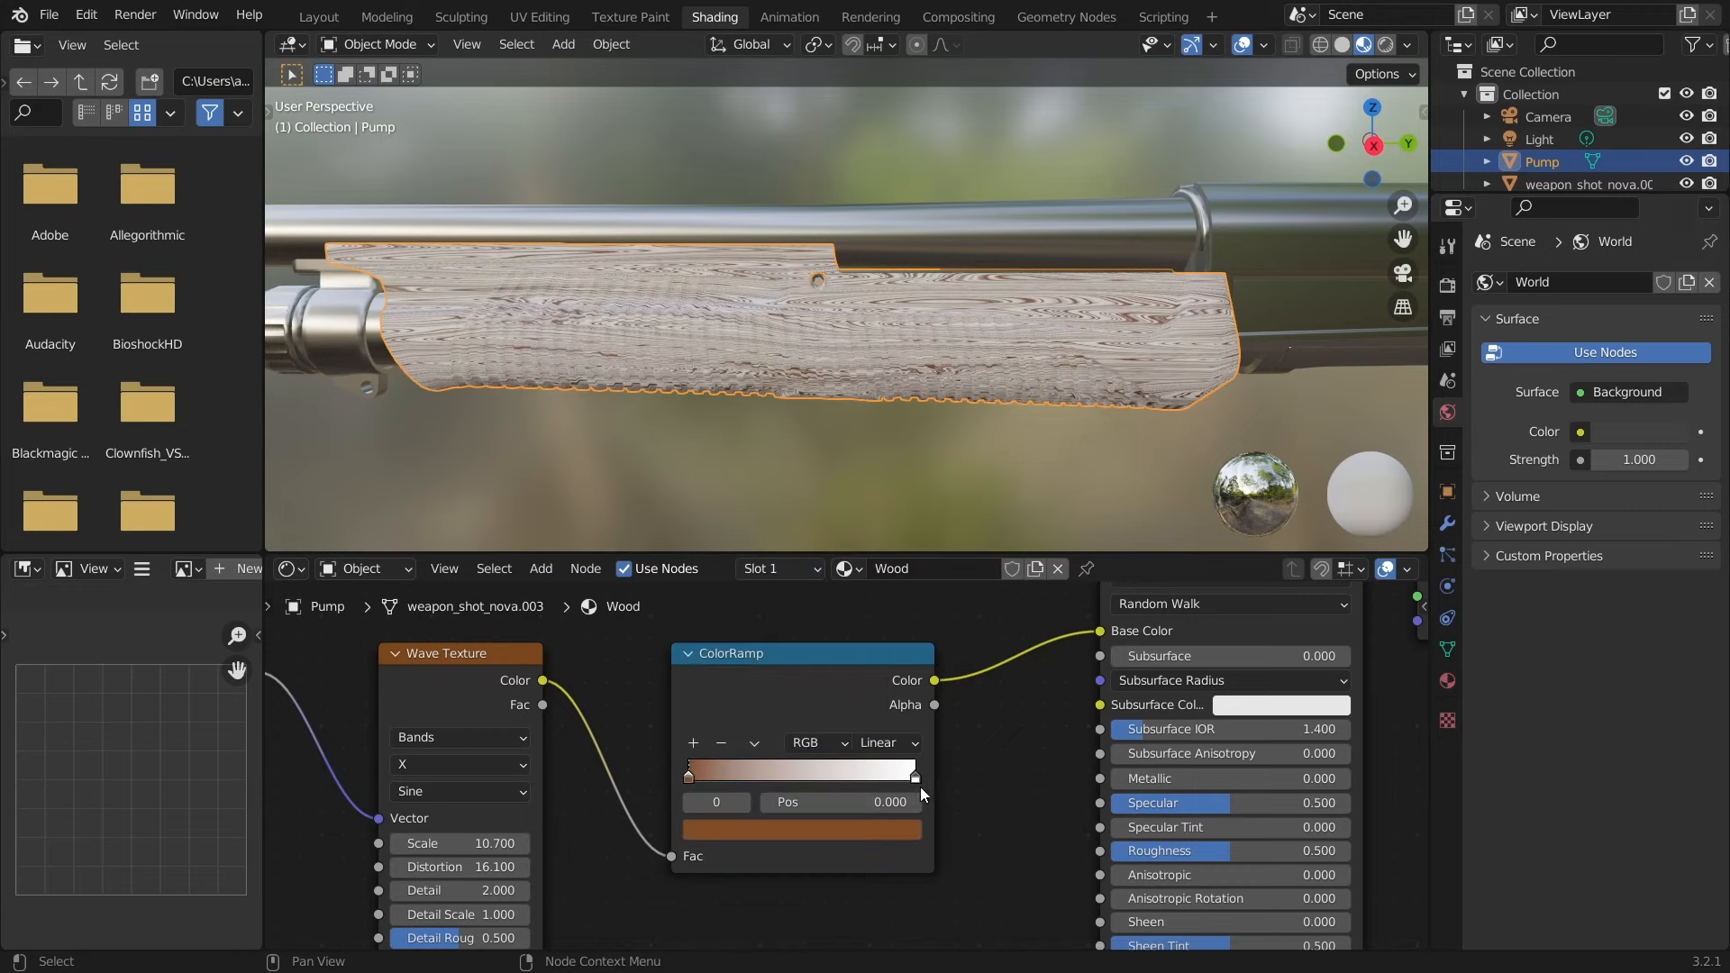
- Set the ColorRamp's last color stop to dark brown with hex value 553012
{"action": "left_click", "coordinate": [916, 777]}
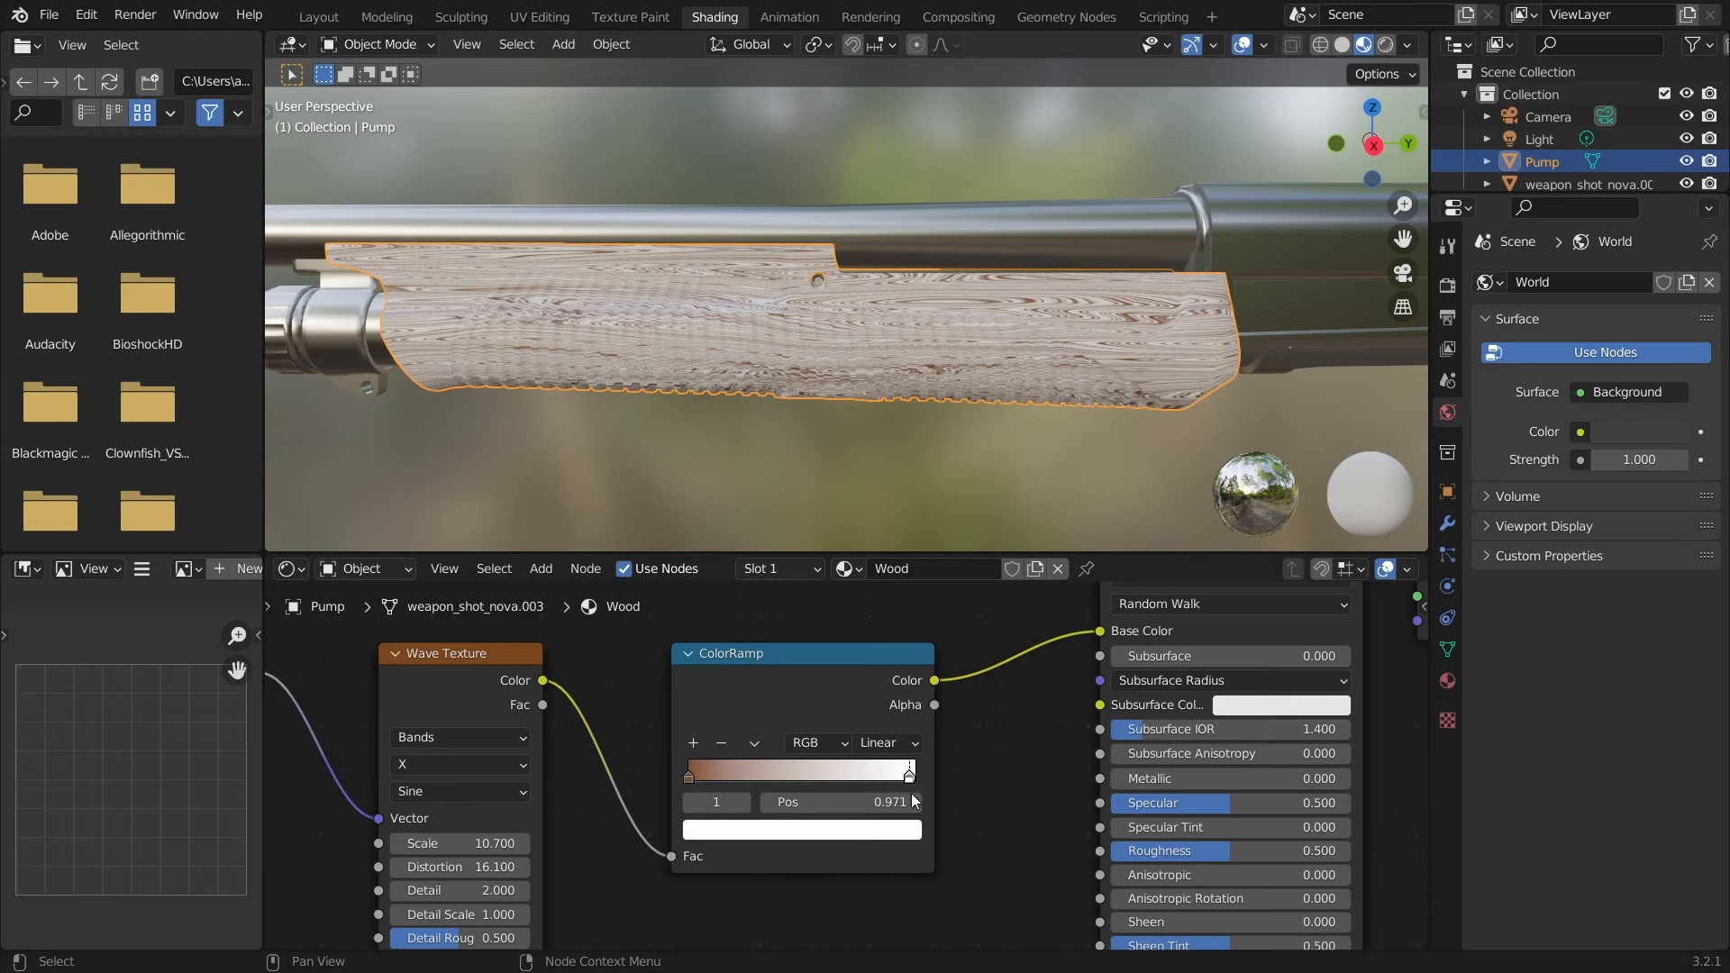
{"action": "left_click", "coordinate": [878, 840]}
{"action": "left_click", "coordinate": [784, 732]}
{"action": "type", "text": "553012"}
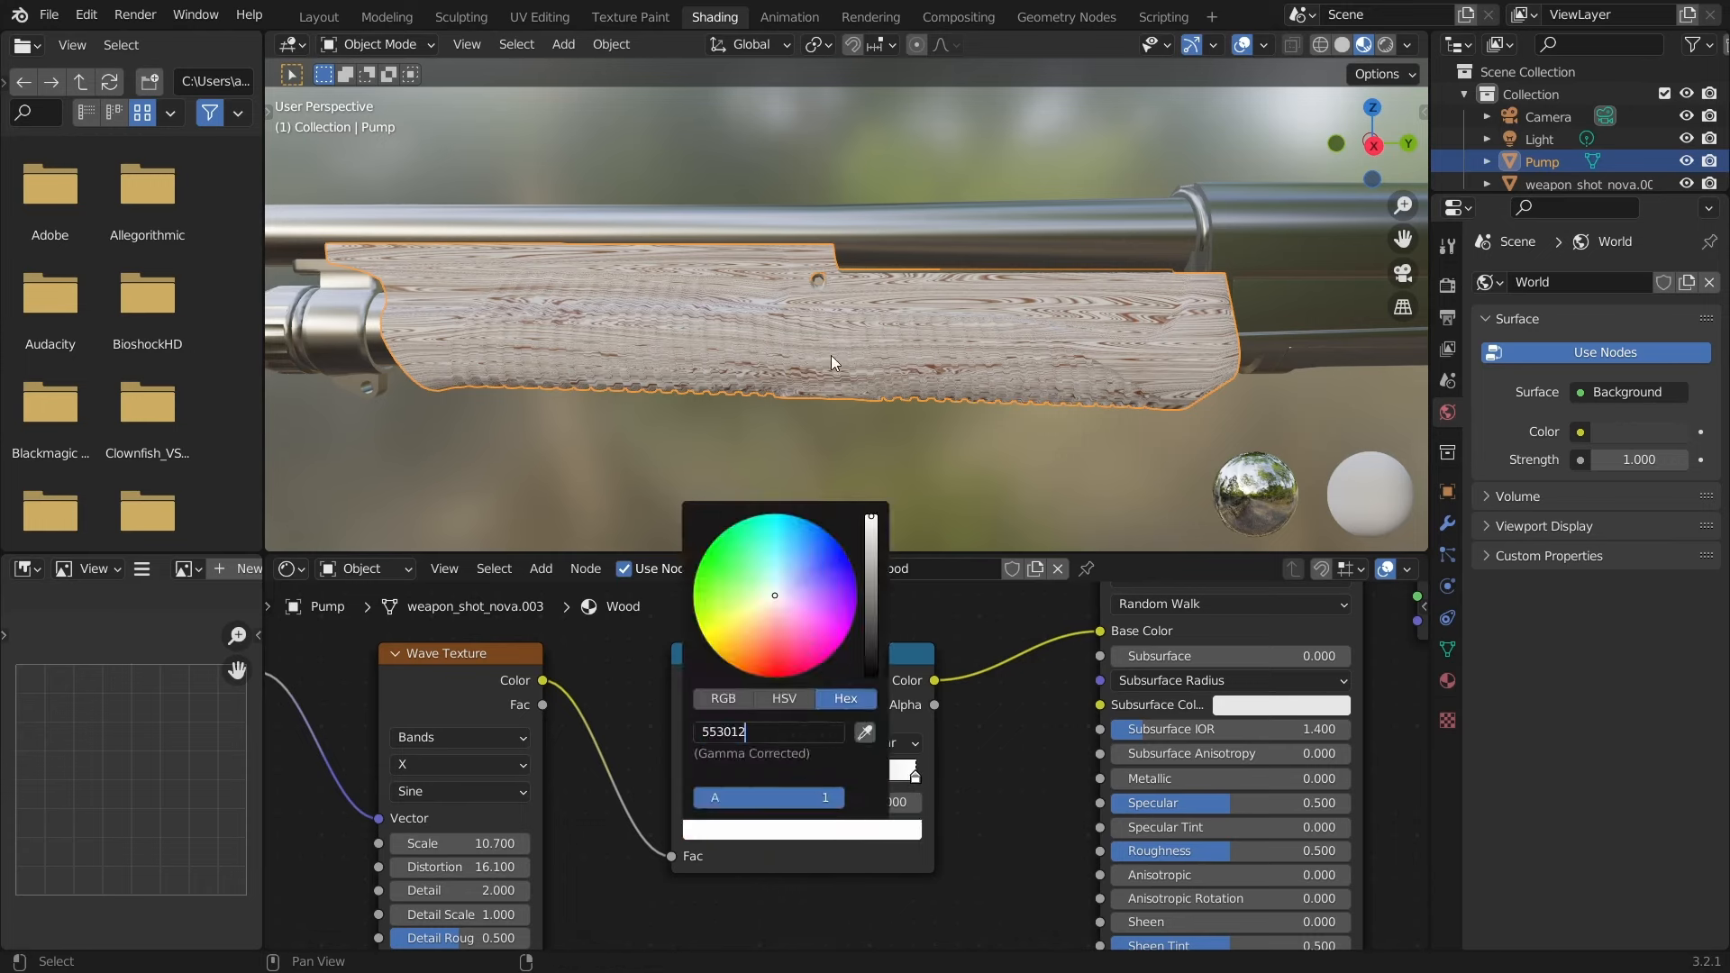
{"action": "key", "text": "Return"}
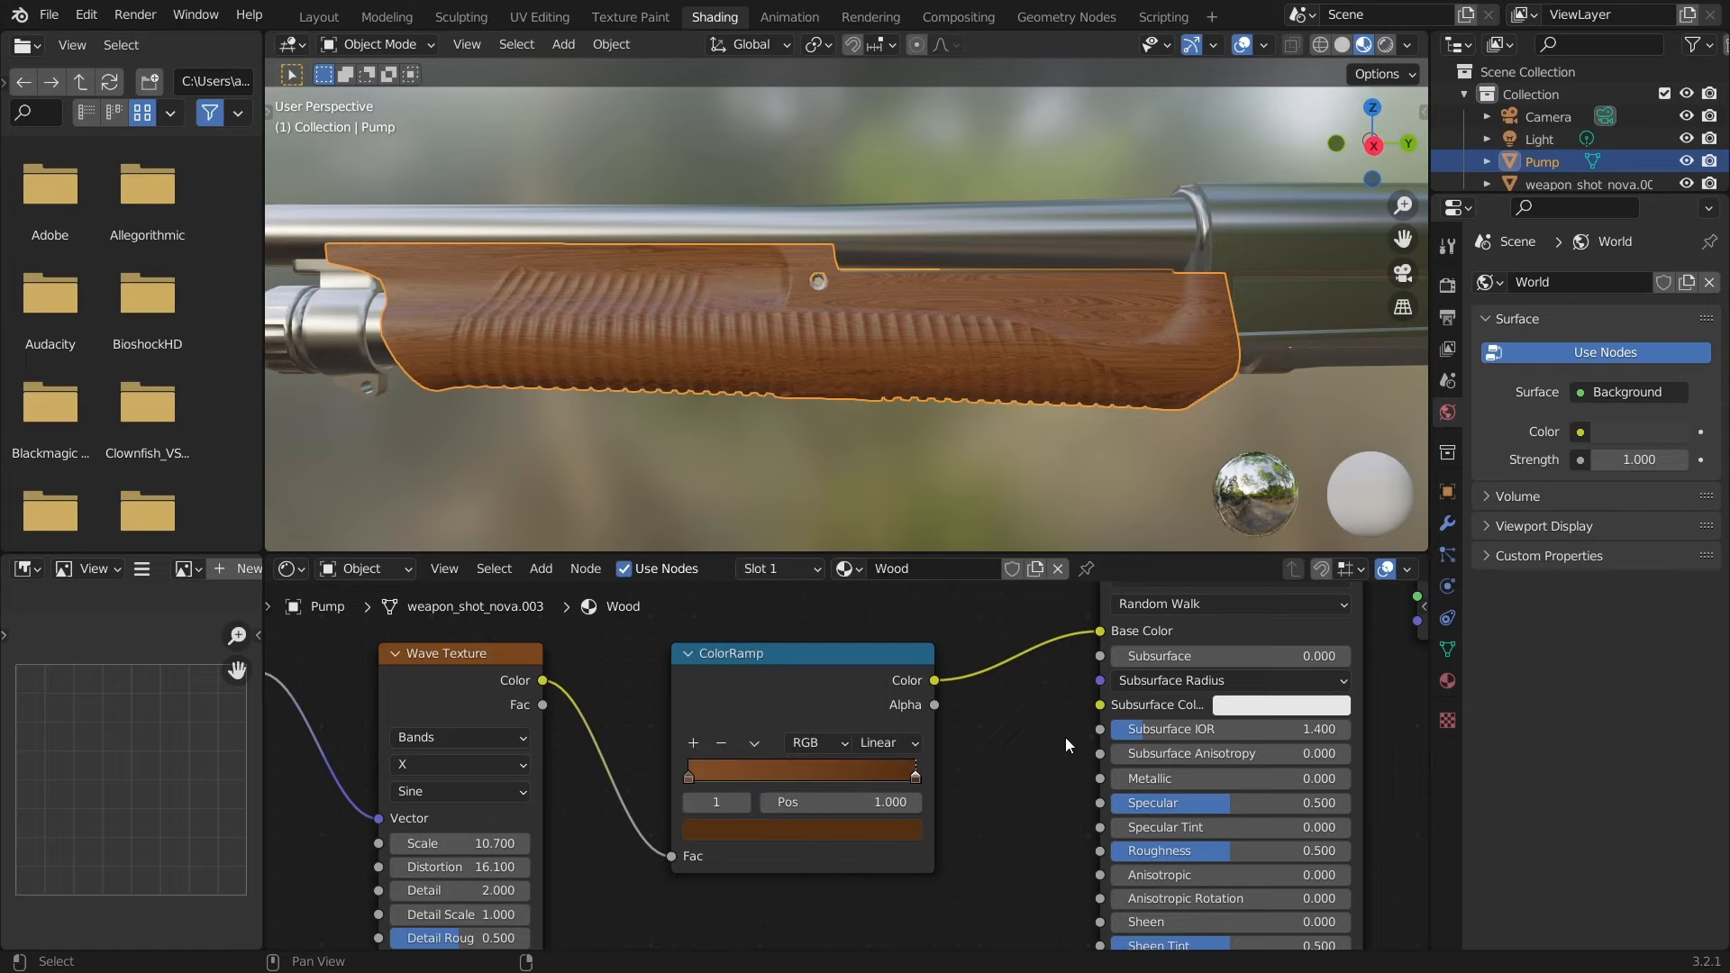
- Add a Voronoi Texture node below the existing wood color node chain
{"action": "mouse_move", "coordinate": [1094, 344]}
{"action": "middle_mouse_down"}
{"action": "mouse_move", "coordinate": [927, 355]}
{"action": "mouse_move", "coordinate": [1075, 342]}
{"action": "middle_mouse_up"}
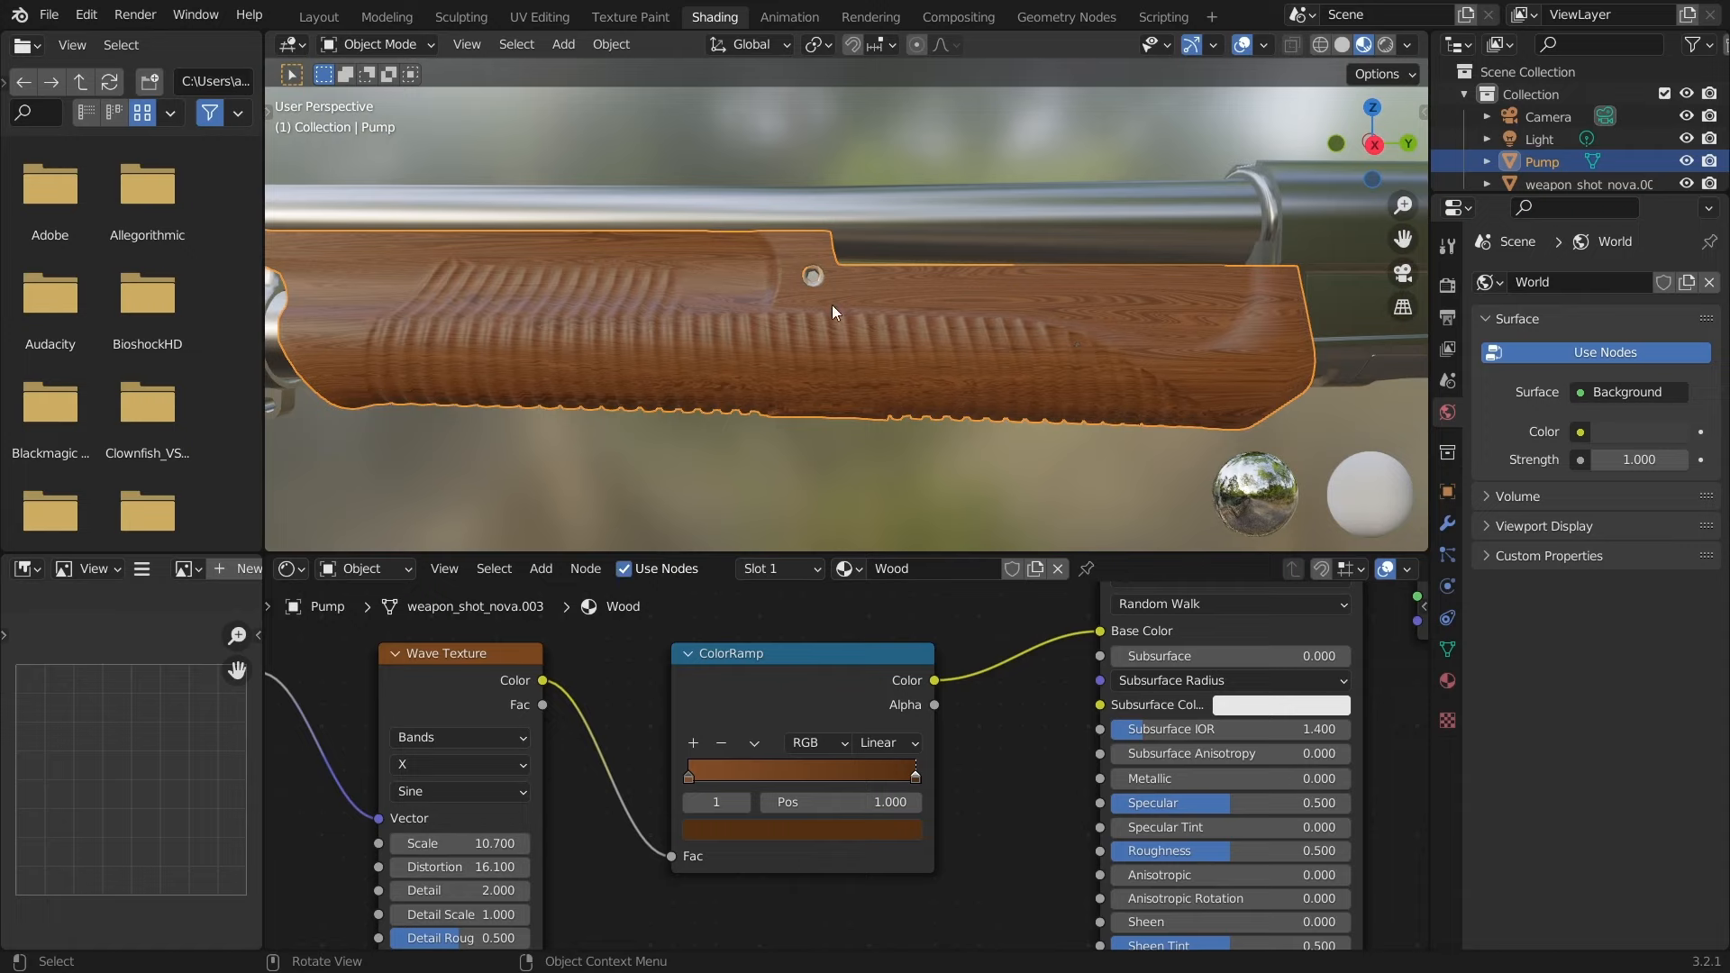
{"action": "scroll", "coordinate": [775, 921], "scroll_direction": "down", "scroll_amount": 6}
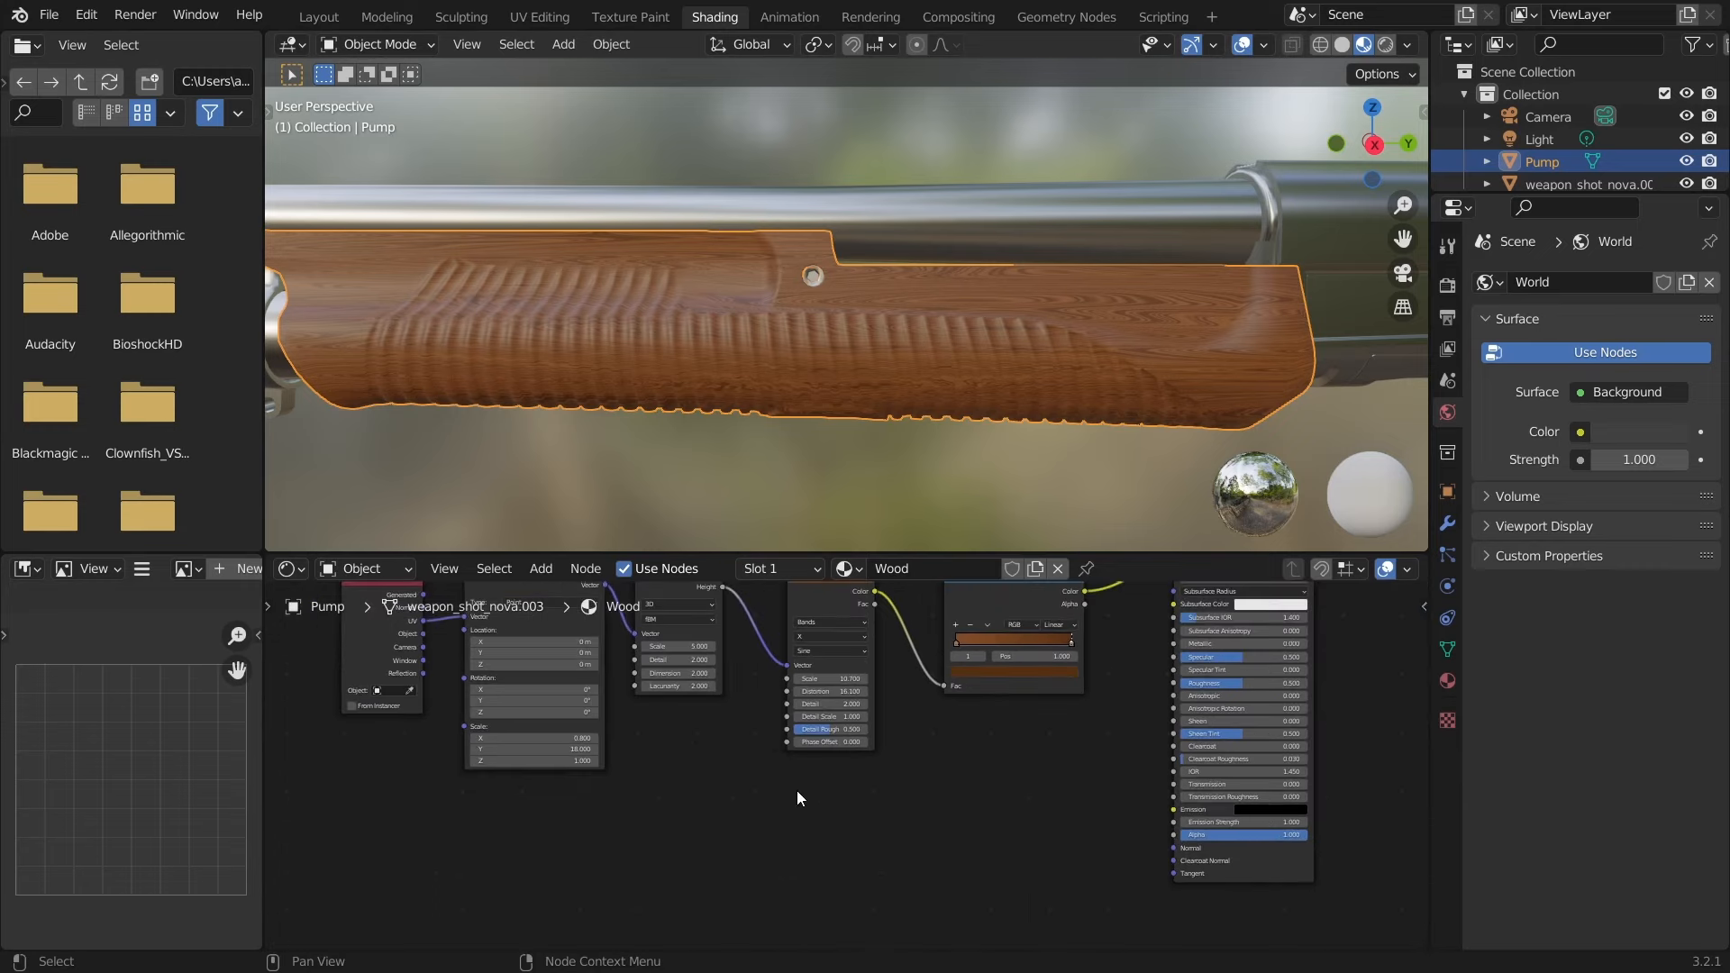
{"action": "key", "text": "shift+a"}
{"action": "mouse_move", "coordinate": [688, 829]}
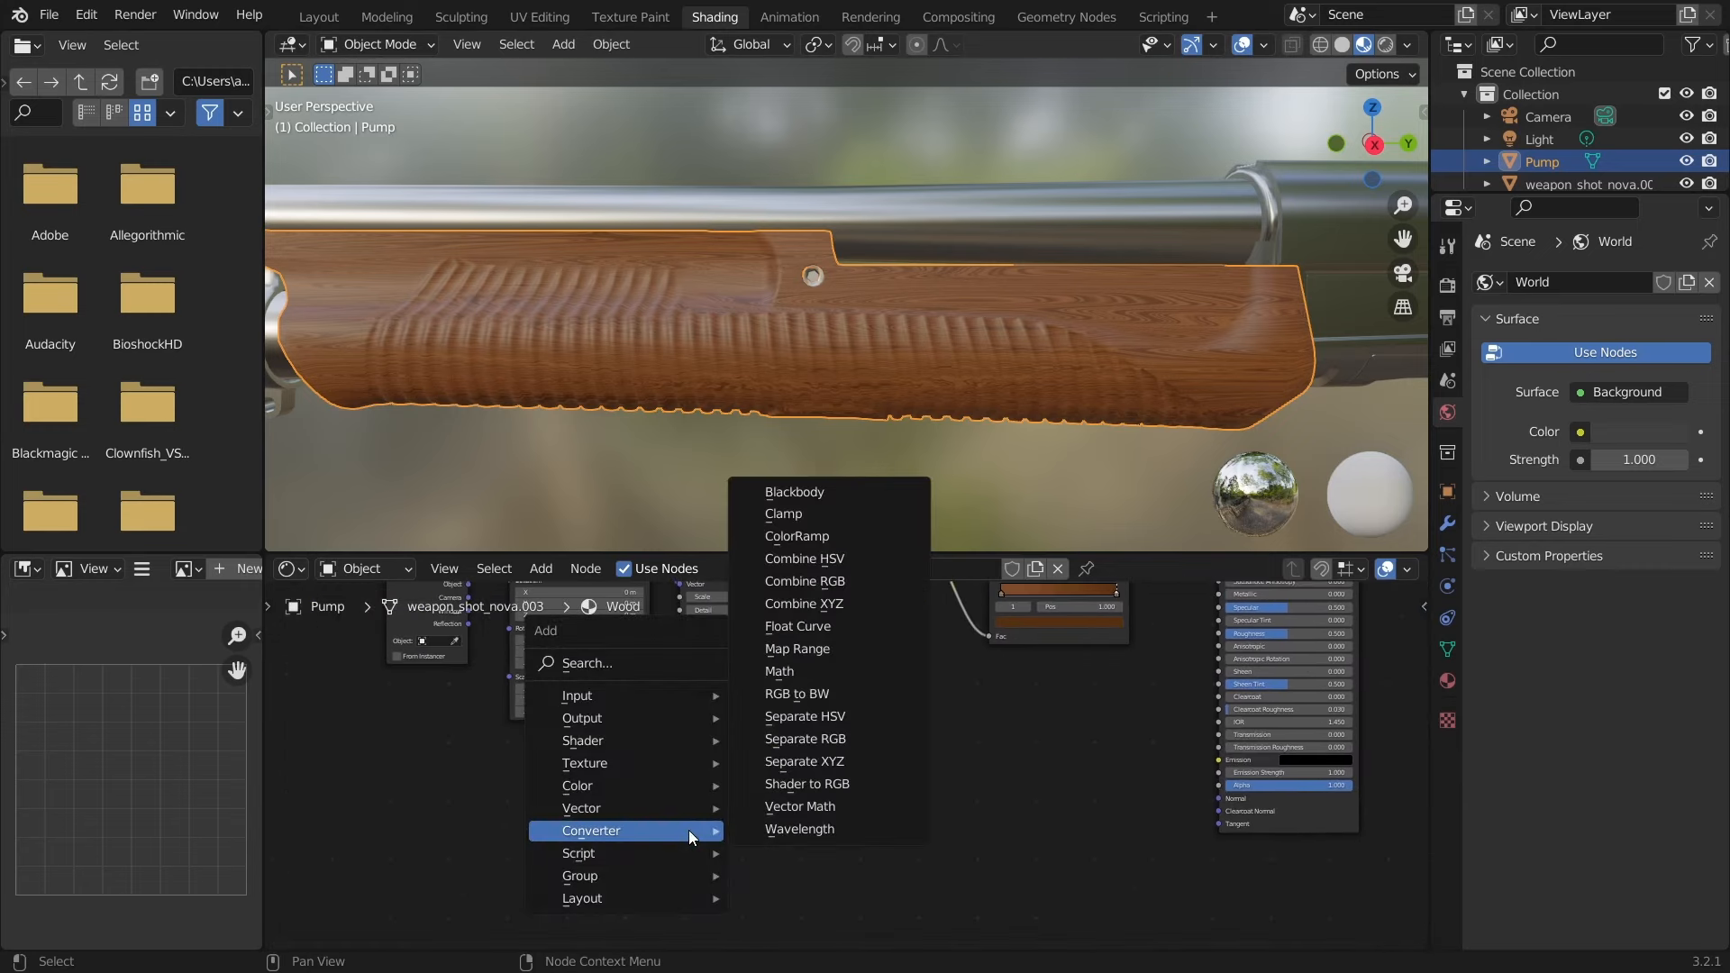
{"action": "mouse_move", "coordinate": [690, 762]}
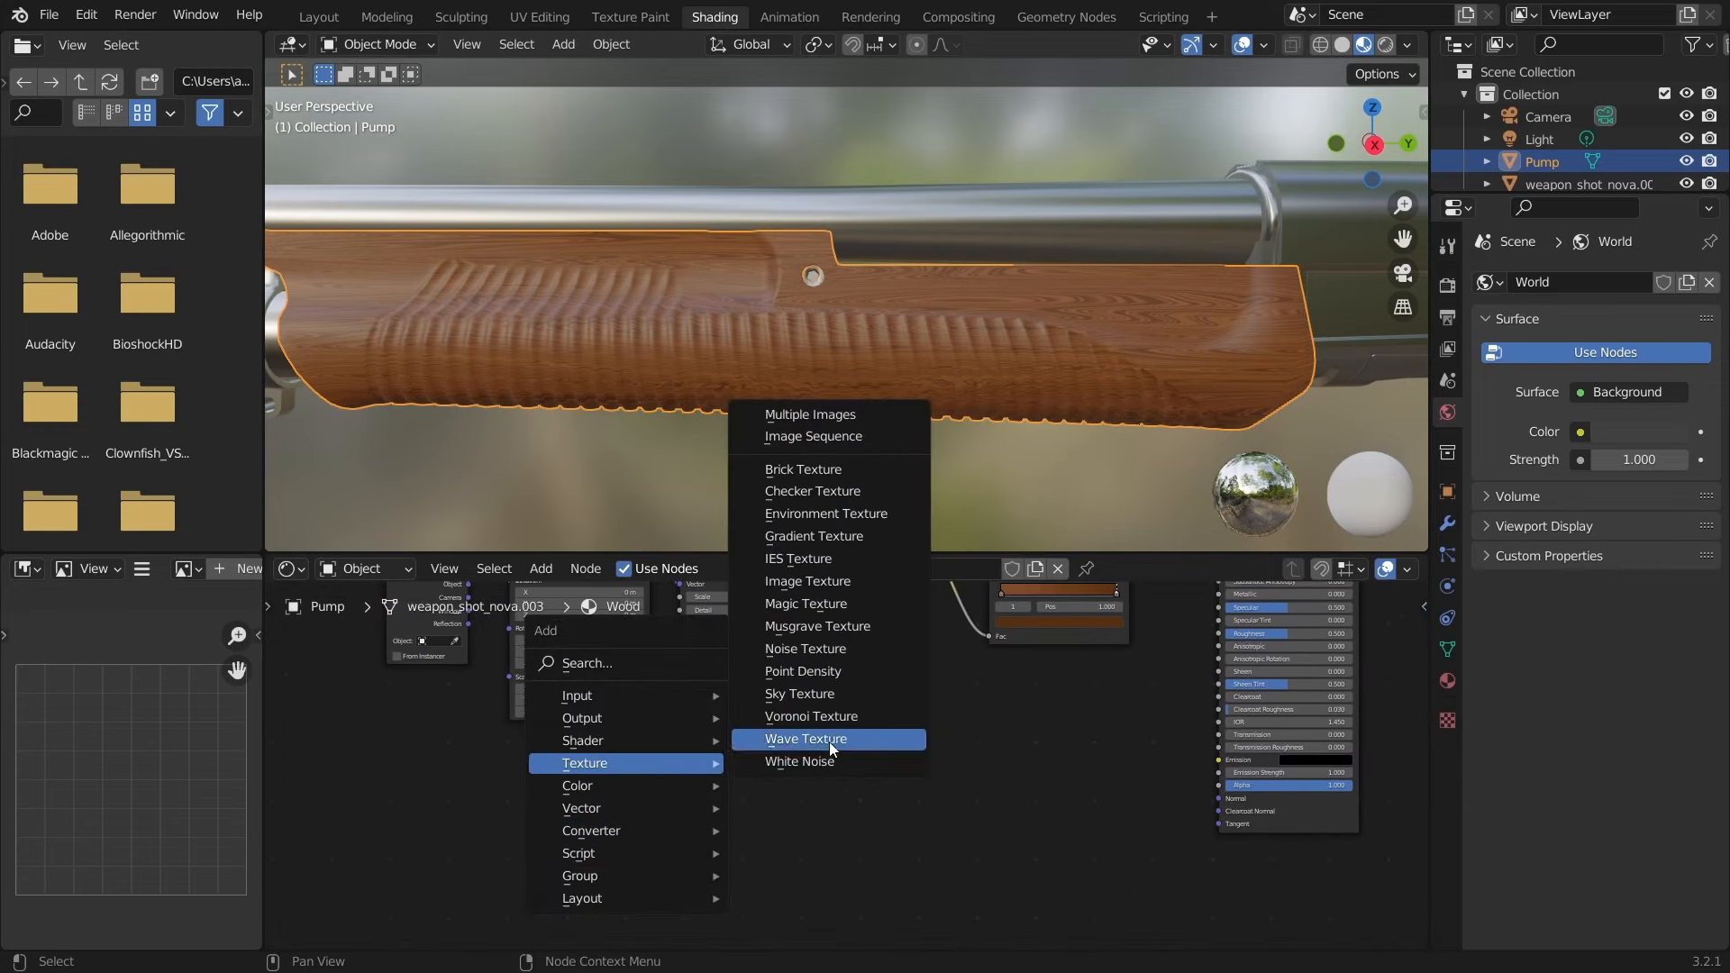
{"action": "left_click", "coordinate": [829, 743]}
{"action": "left_click", "coordinate": [694, 803]}
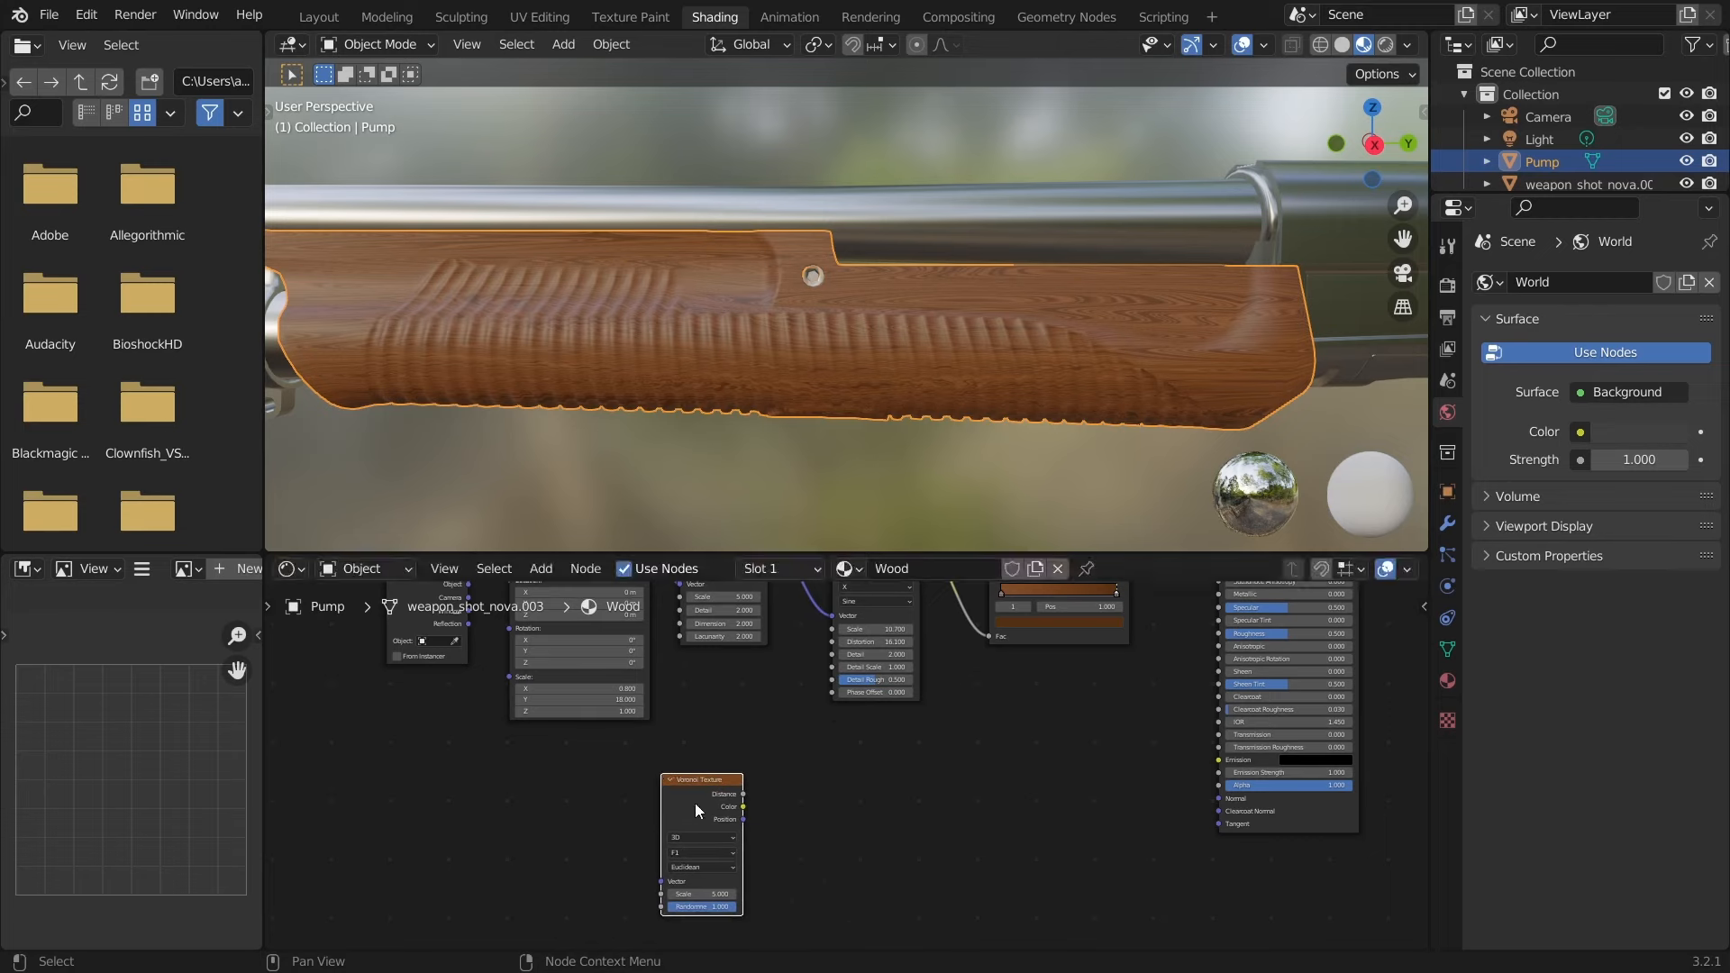
- Give the Voronoi Texture a Mapping node, delete the extra Texture Coordinate node and link the existing one's UV output to that Mapping
{"action": "key", "text": "ctrl+t"}
{"action": "scroll", "coordinate": [678, 829], "scroll_direction": "left", "scroll_amount": 5}
{"action": "left_click", "coordinate": [588, 807]}
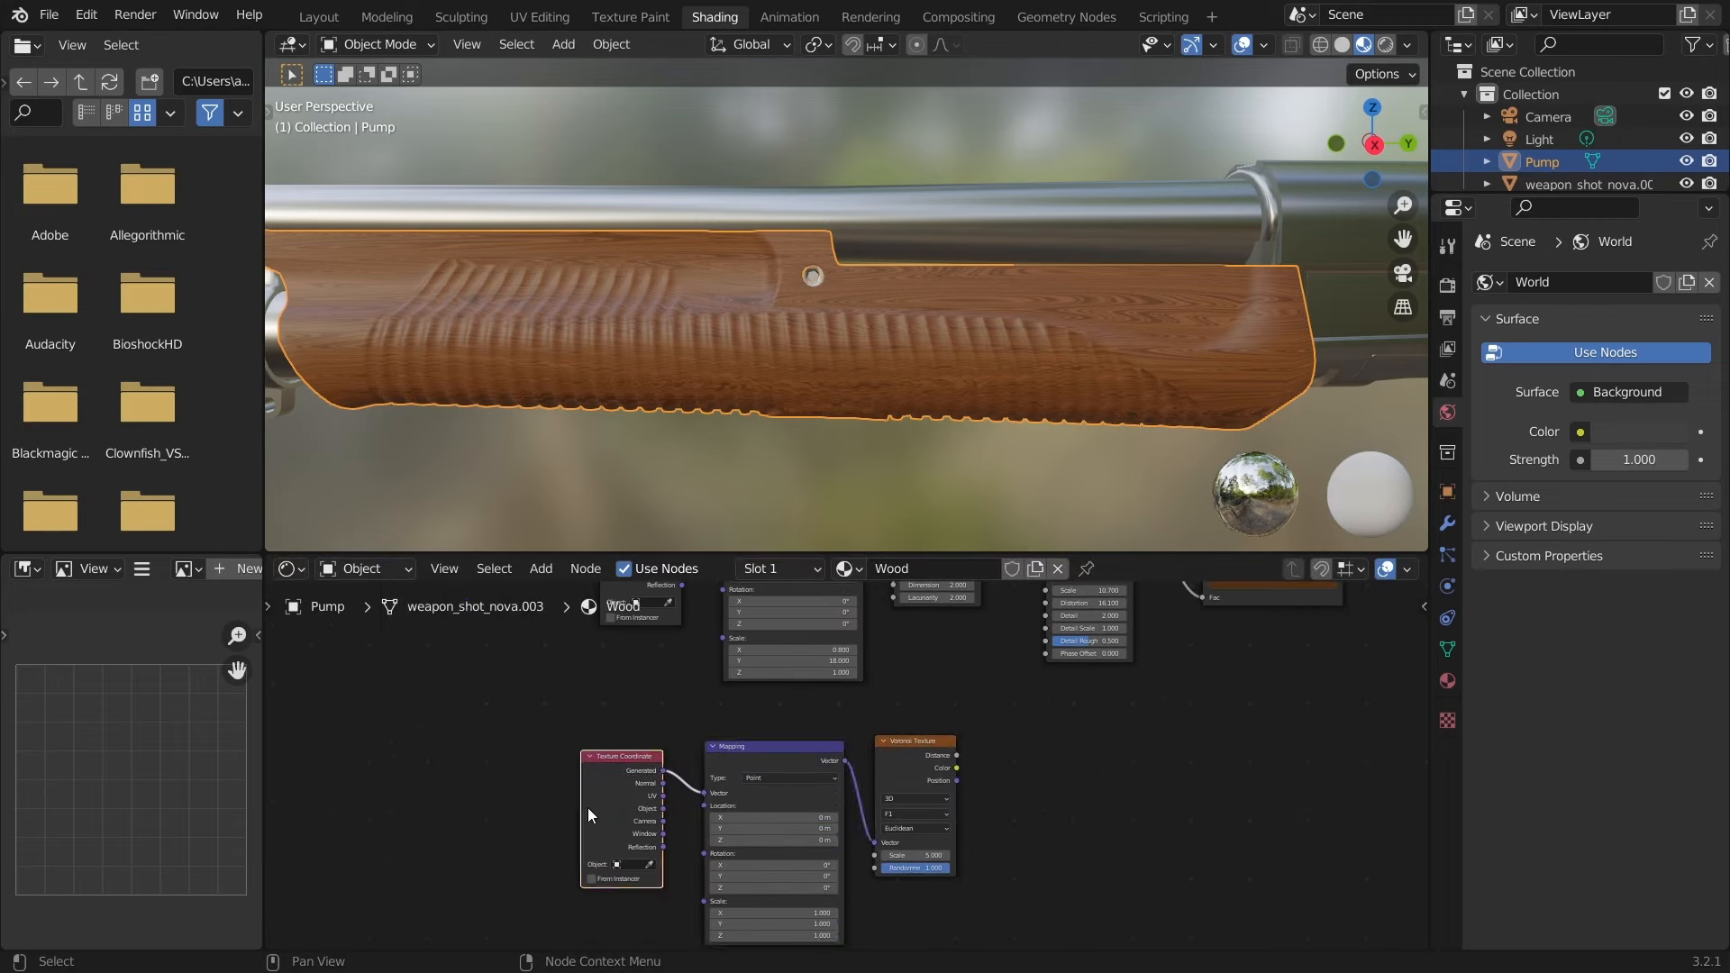
{"action": "key", "text": "x"}
{"action": "scroll", "coordinate": [626, 803], "scroll_direction": "up", "scroll_amount": 3}
{"action": "left_click_drag", "start_coordinate": [582, 626], "coordinate": [663, 768]}
{"action": "middle_click_drag", "start_coordinate": [663, 768], "coordinate": [571, 815]}
- Add a Bump node fed by the Voronoi Color through Height, and link its Normal output to the Principled BSDF's Normal
{"action": "key", "text": "shift+a"}
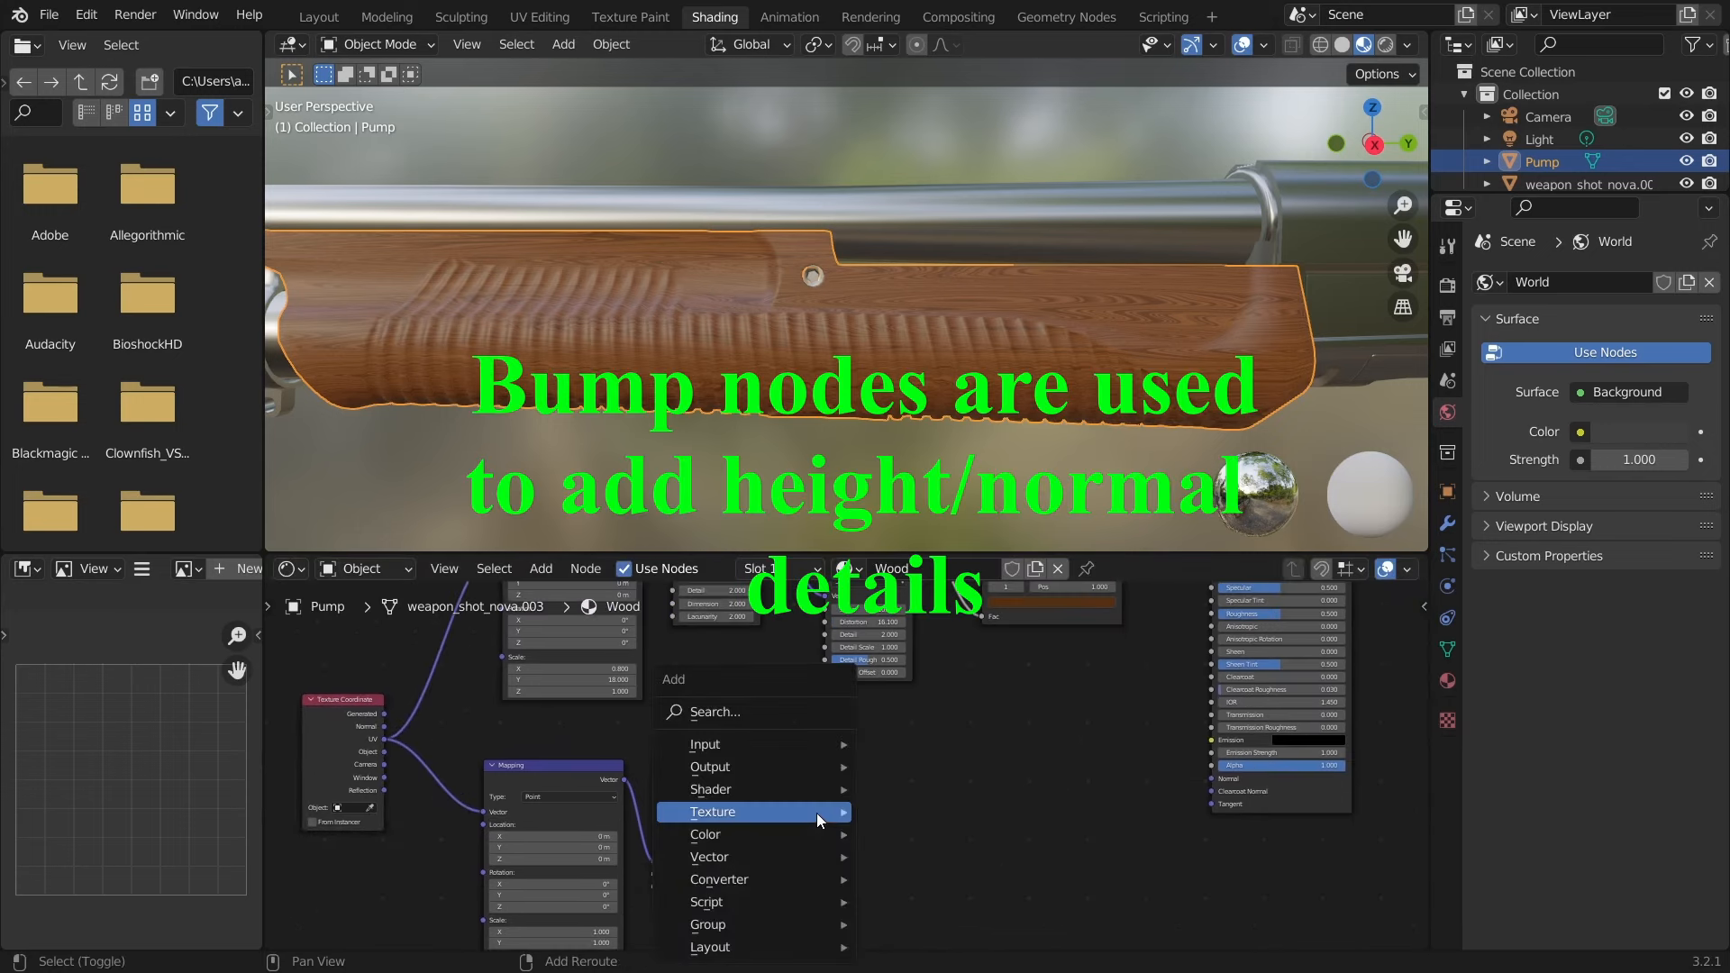
{"action": "mouse_move", "coordinate": [818, 857]}
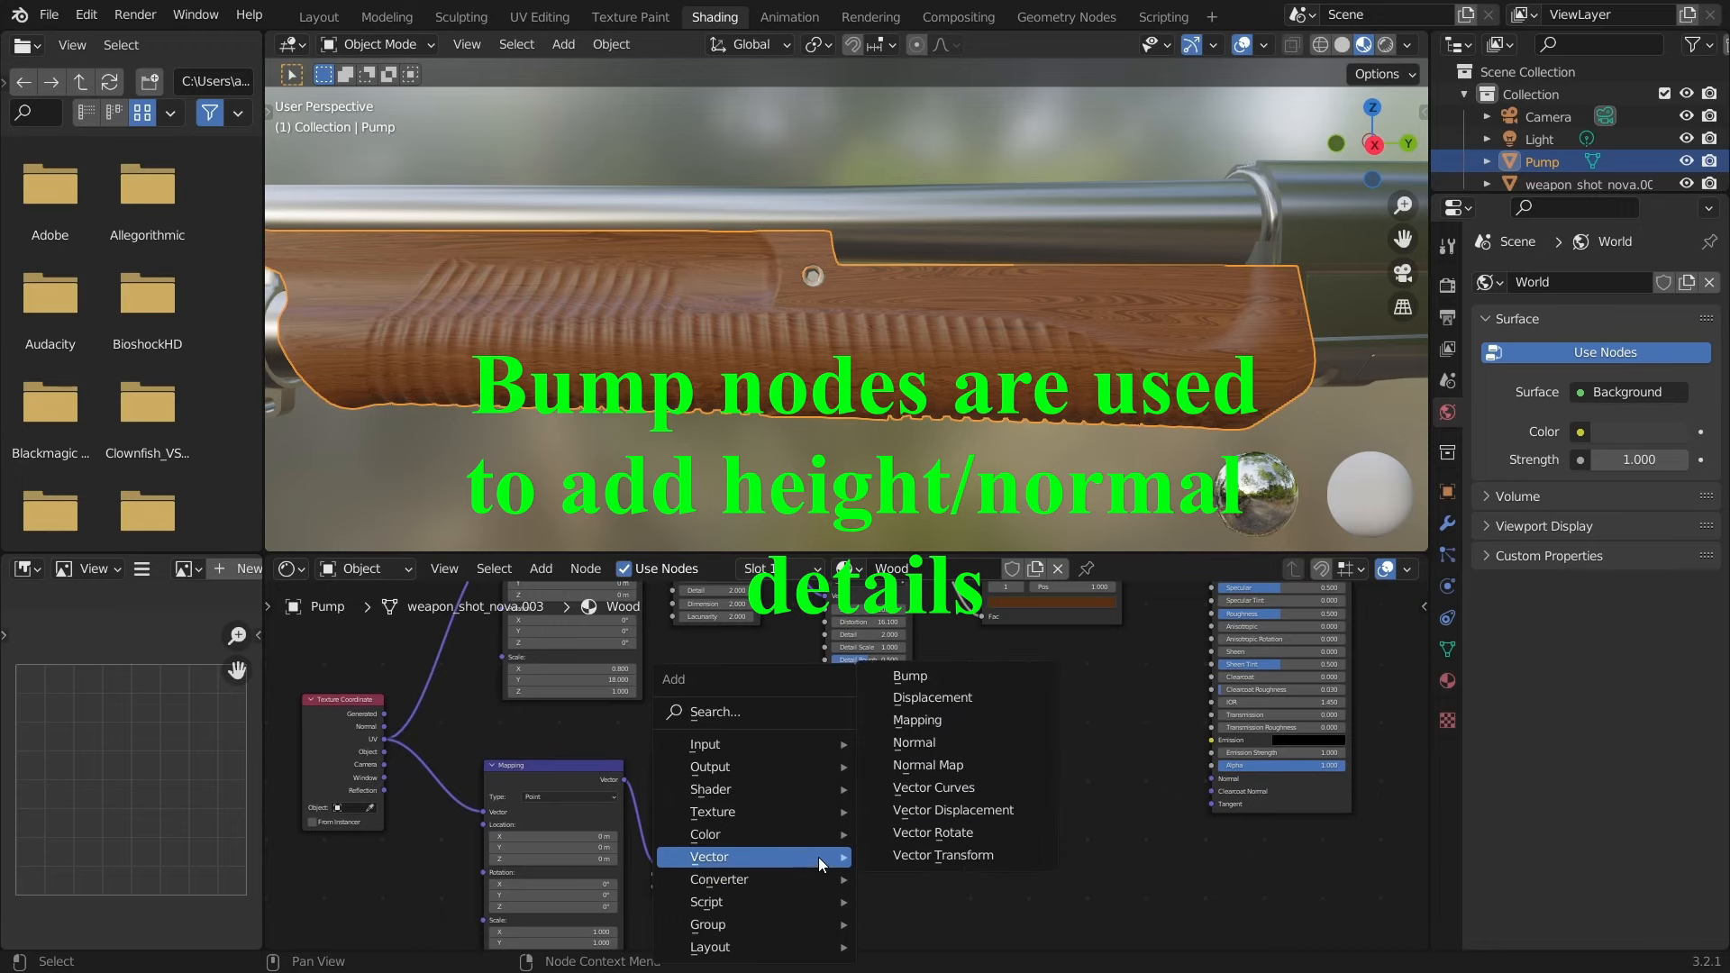
{"action": "left_click", "coordinate": [923, 678]}
{"action": "left_click", "coordinate": [843, 751]}
{"action": "scroll", "coordinate": [712, 788], "scroll_direction": "up", "scroll_amount": 3}
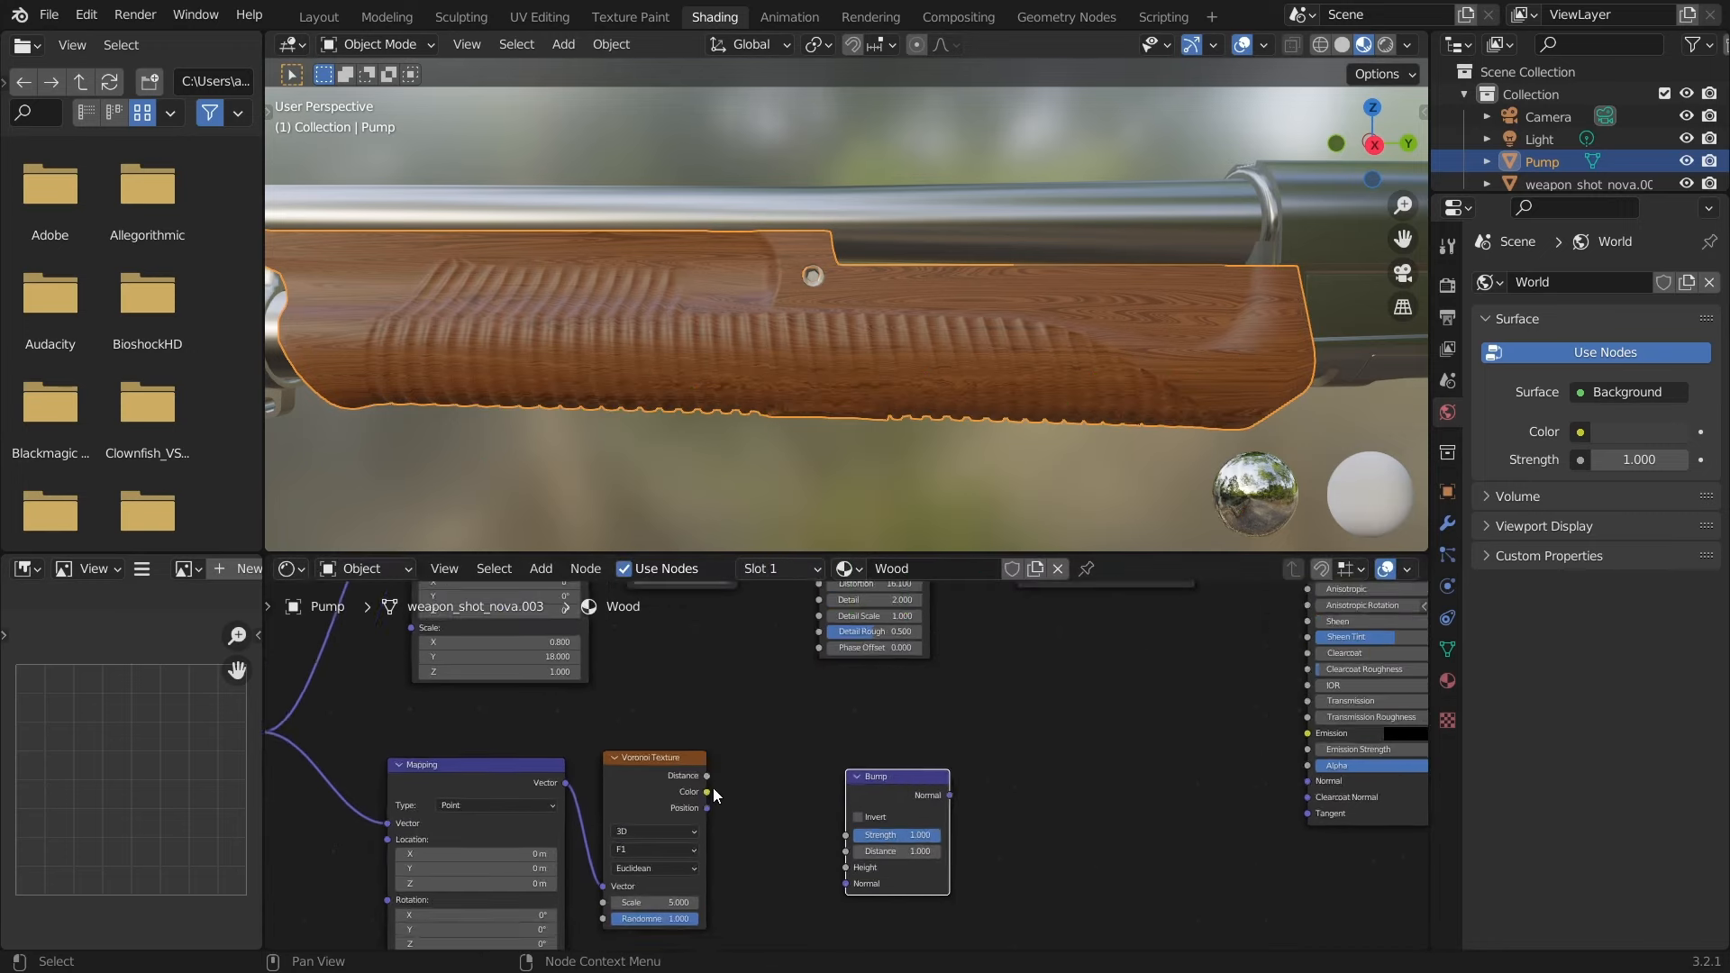
{"action": "left_click_drag", "start_coordinate": [670, 755], "coordinate": [820, 840]}
{"action": "middle_click_drag", "start_coordinate": [820, 839], "coordinate": [537, 884]}
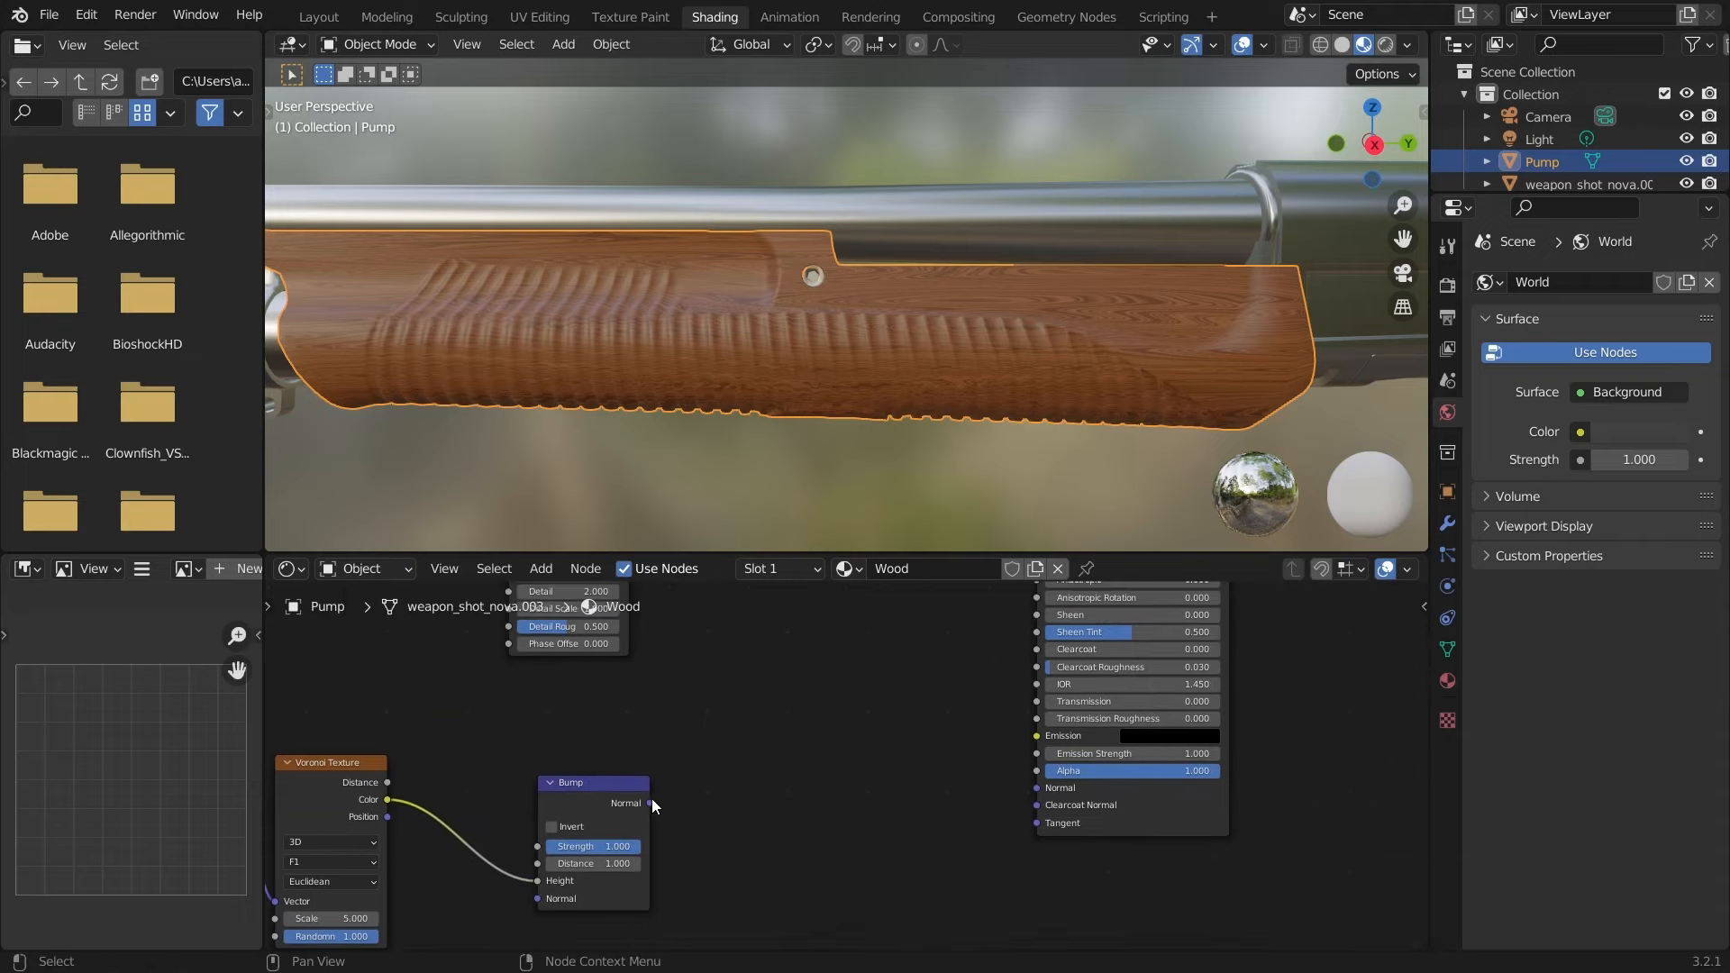
{"action": "left_click_drag", "start_coordinate": [649, 803], "coordinate": [1045, 789]}
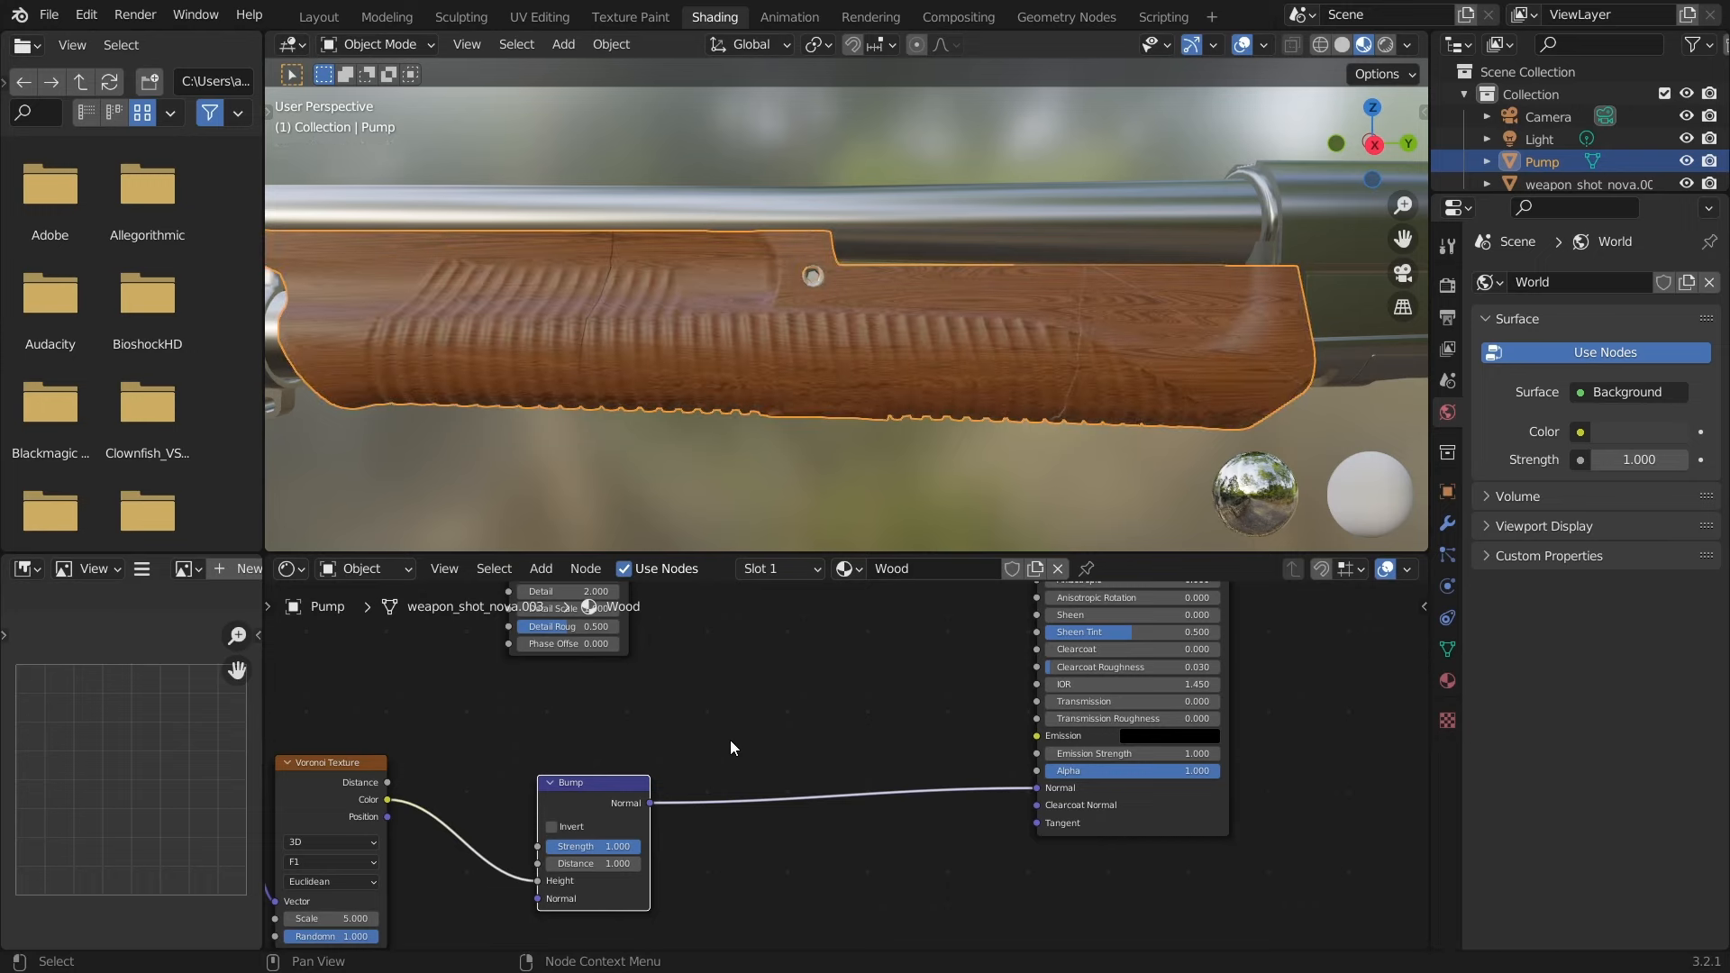
- Set the Voronoi Texture's Scale to 100
{"action": "middle_click_drag", "start_coordinate": [439, 778], "coordinate": [823, 692]}
{"action": "double_click", "coordinate": [705, 832]}
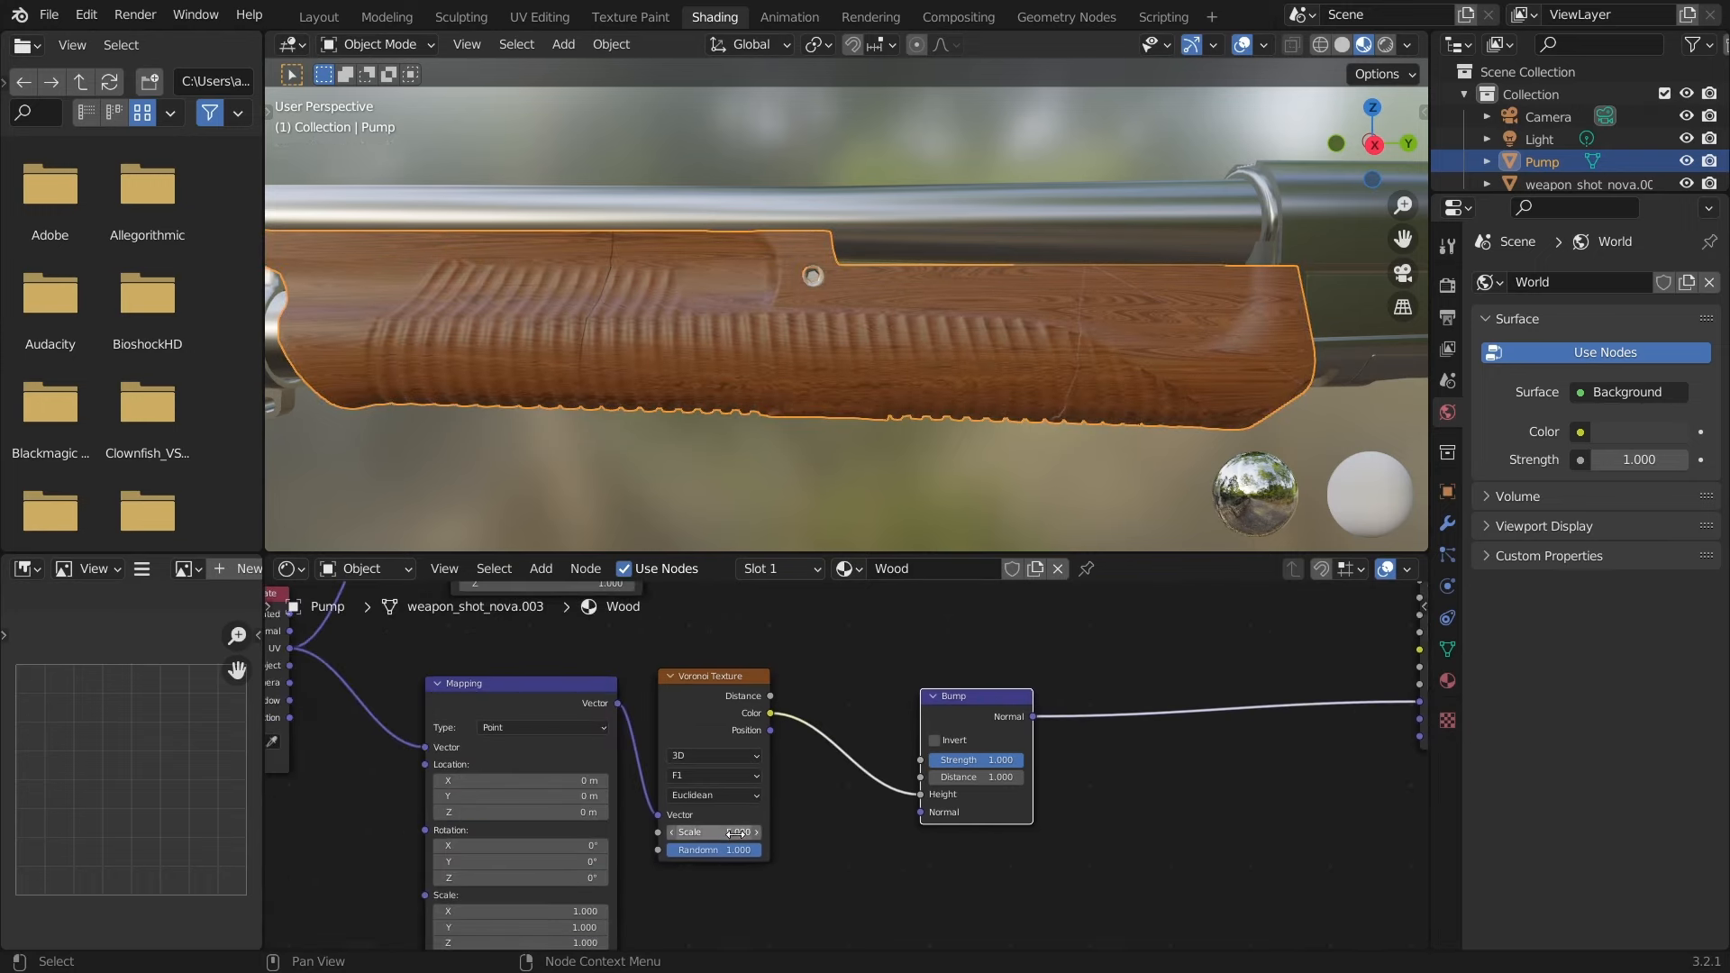
{"action": "type", "text": "100"}
{"action": "key", "text": "Return"}
- Set the Y scale of the Voronoi branch's Mapping node to 12.5
{"action": "middle_click_drag", "start_coordinate": [701, 833], "coordinate": [844, 739]}
{"action": "double_click", "coordinate": [705, 836]}
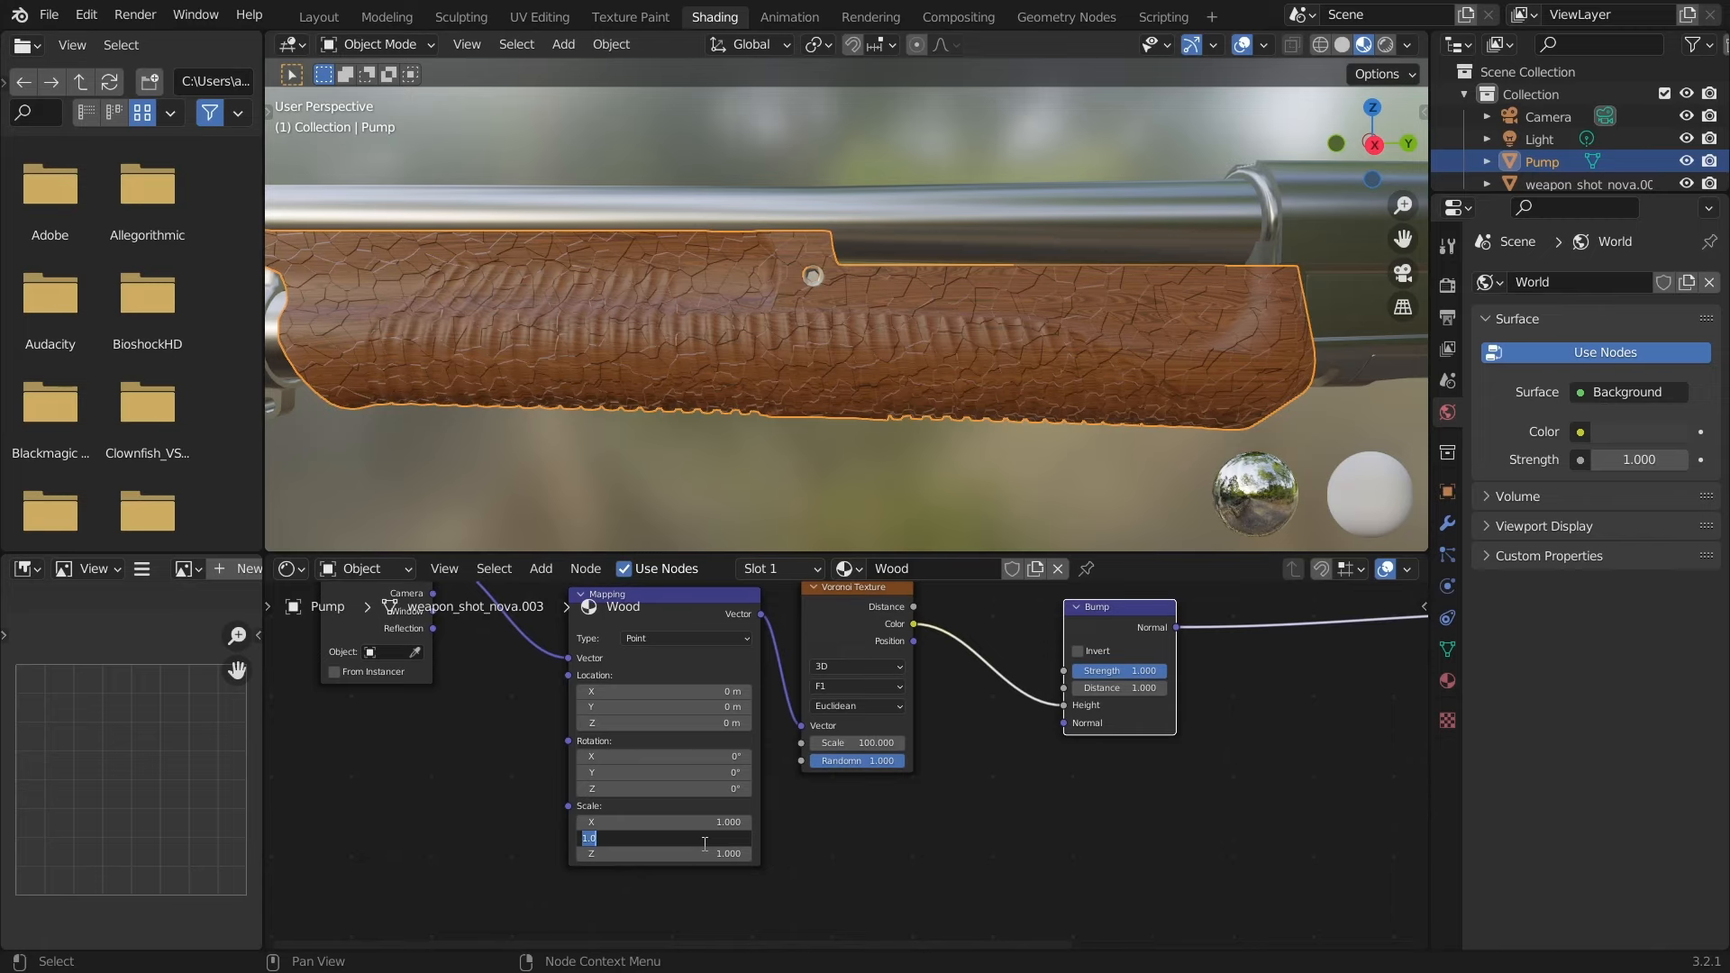
{"action": "type", "text": "12.5"}
{"action": "key", "text": "Return"}
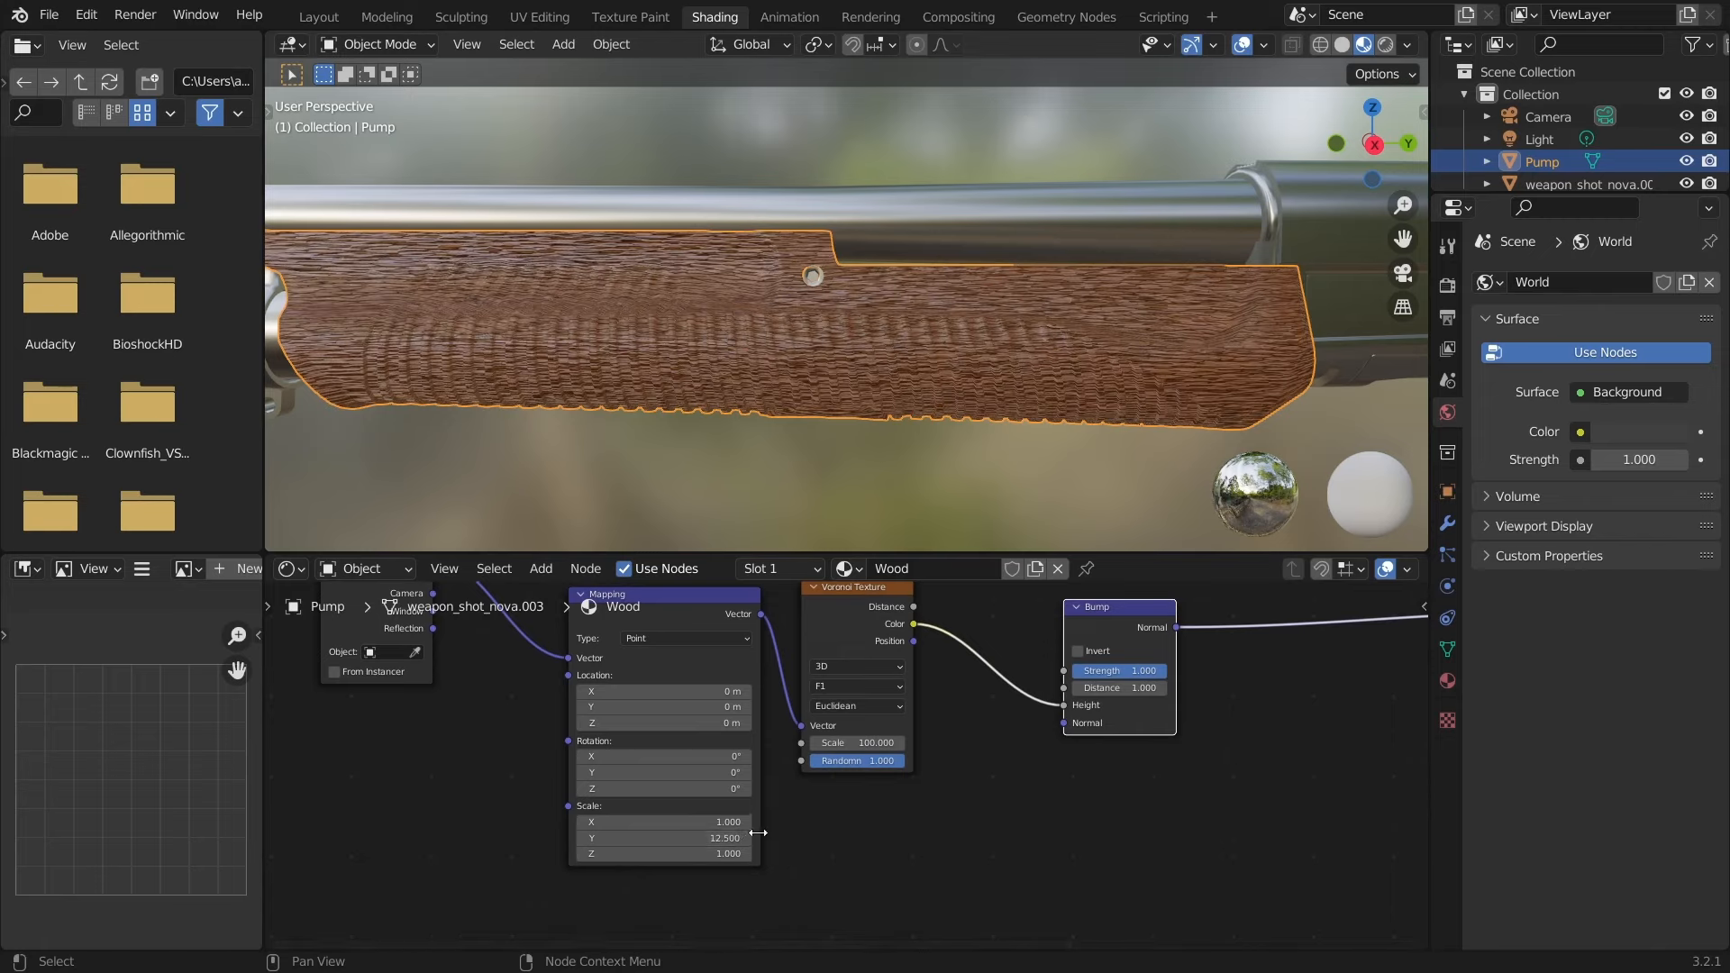
- Set the Bump node's Strength to 0.28
{"action": "middle_click_drag", "start_coordinate": [1096, 735], "coordinate": [892, 881]}
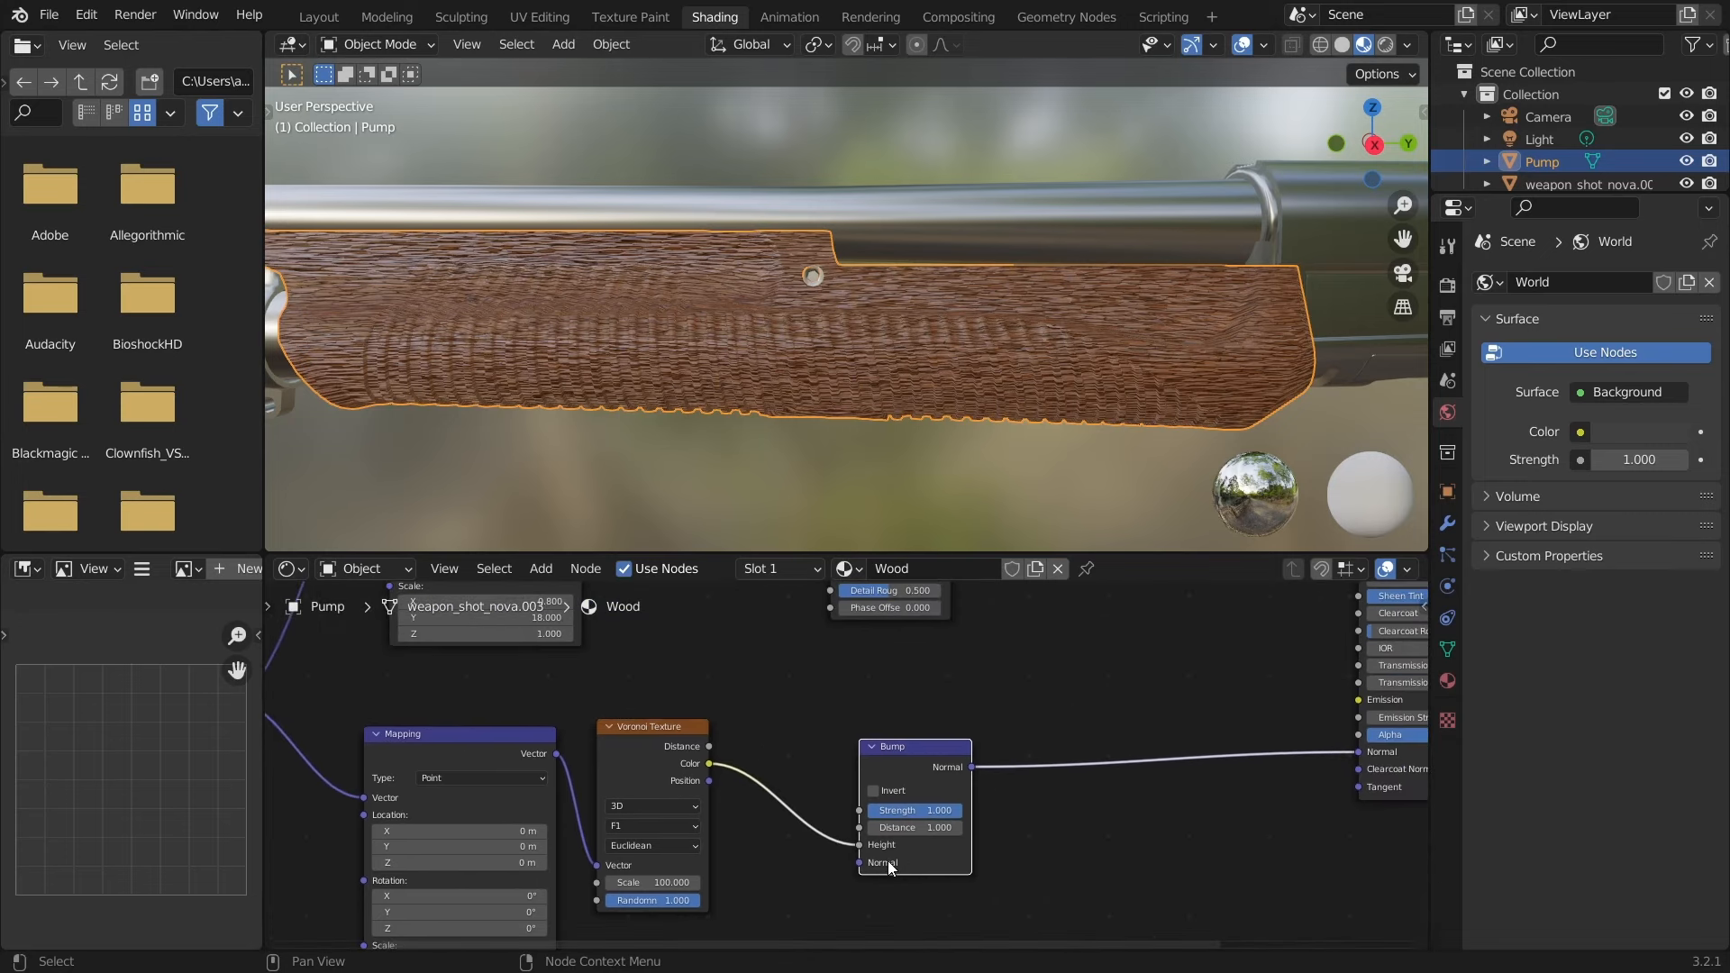
{"action": "double_click", "coordinate": [930, 808]}
{"action": "type", "text": "0.28"}
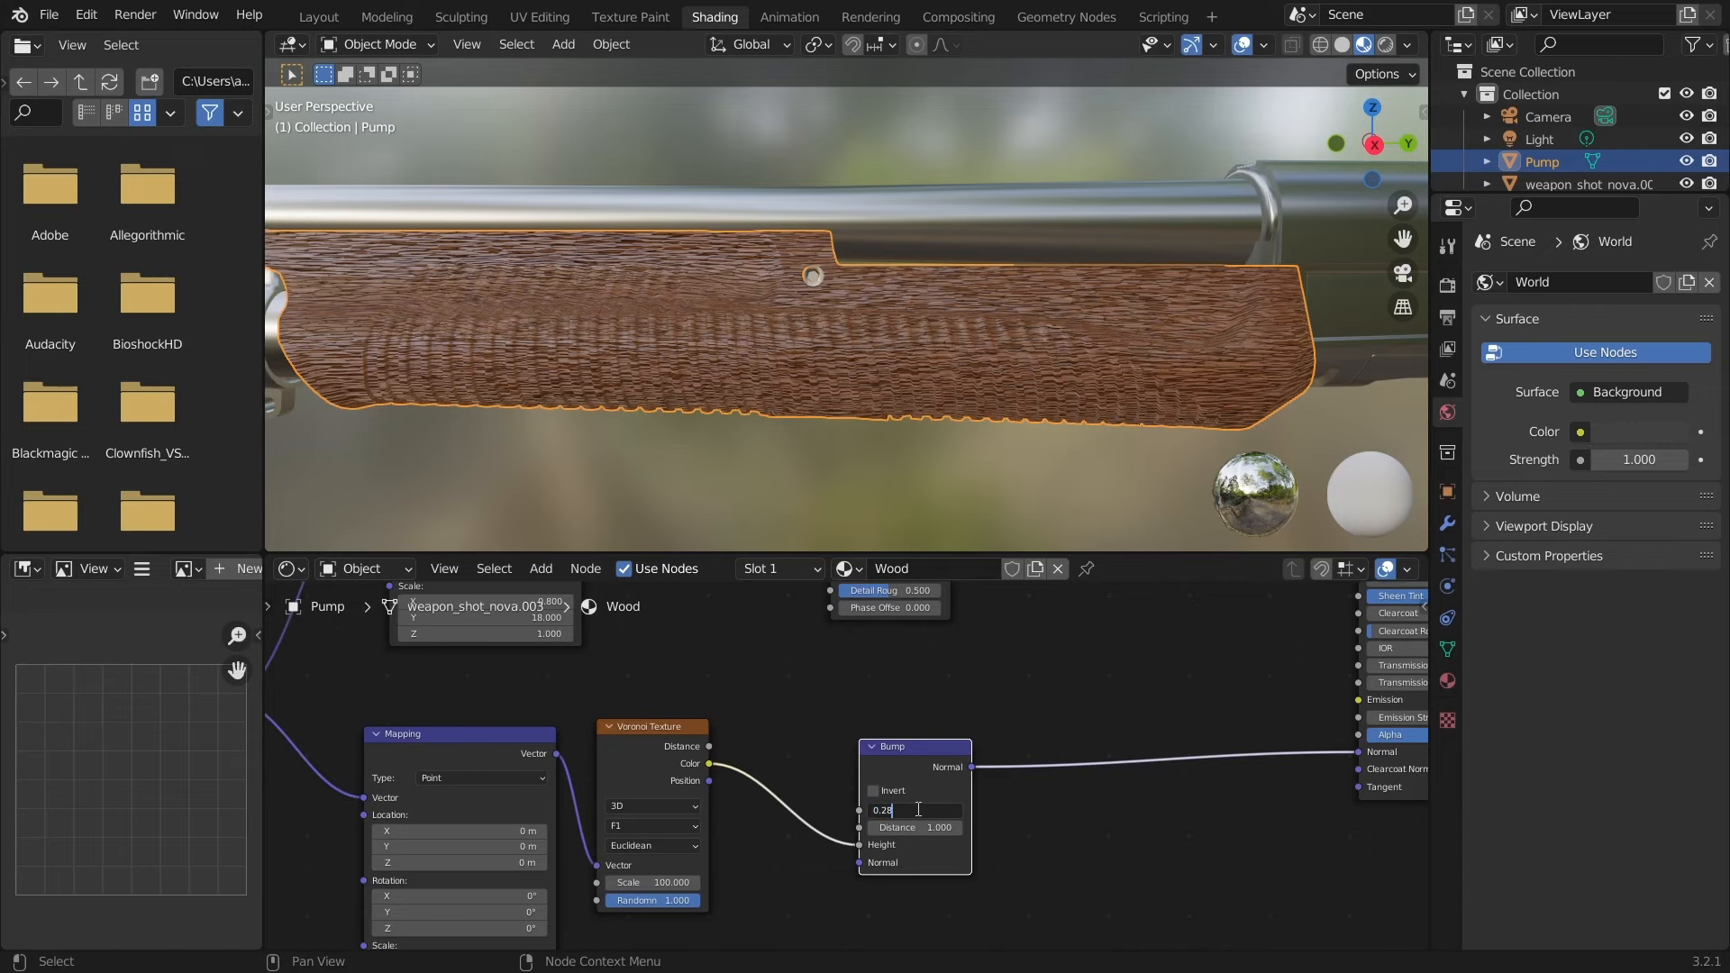
{"action": "key", "text": "Return"}
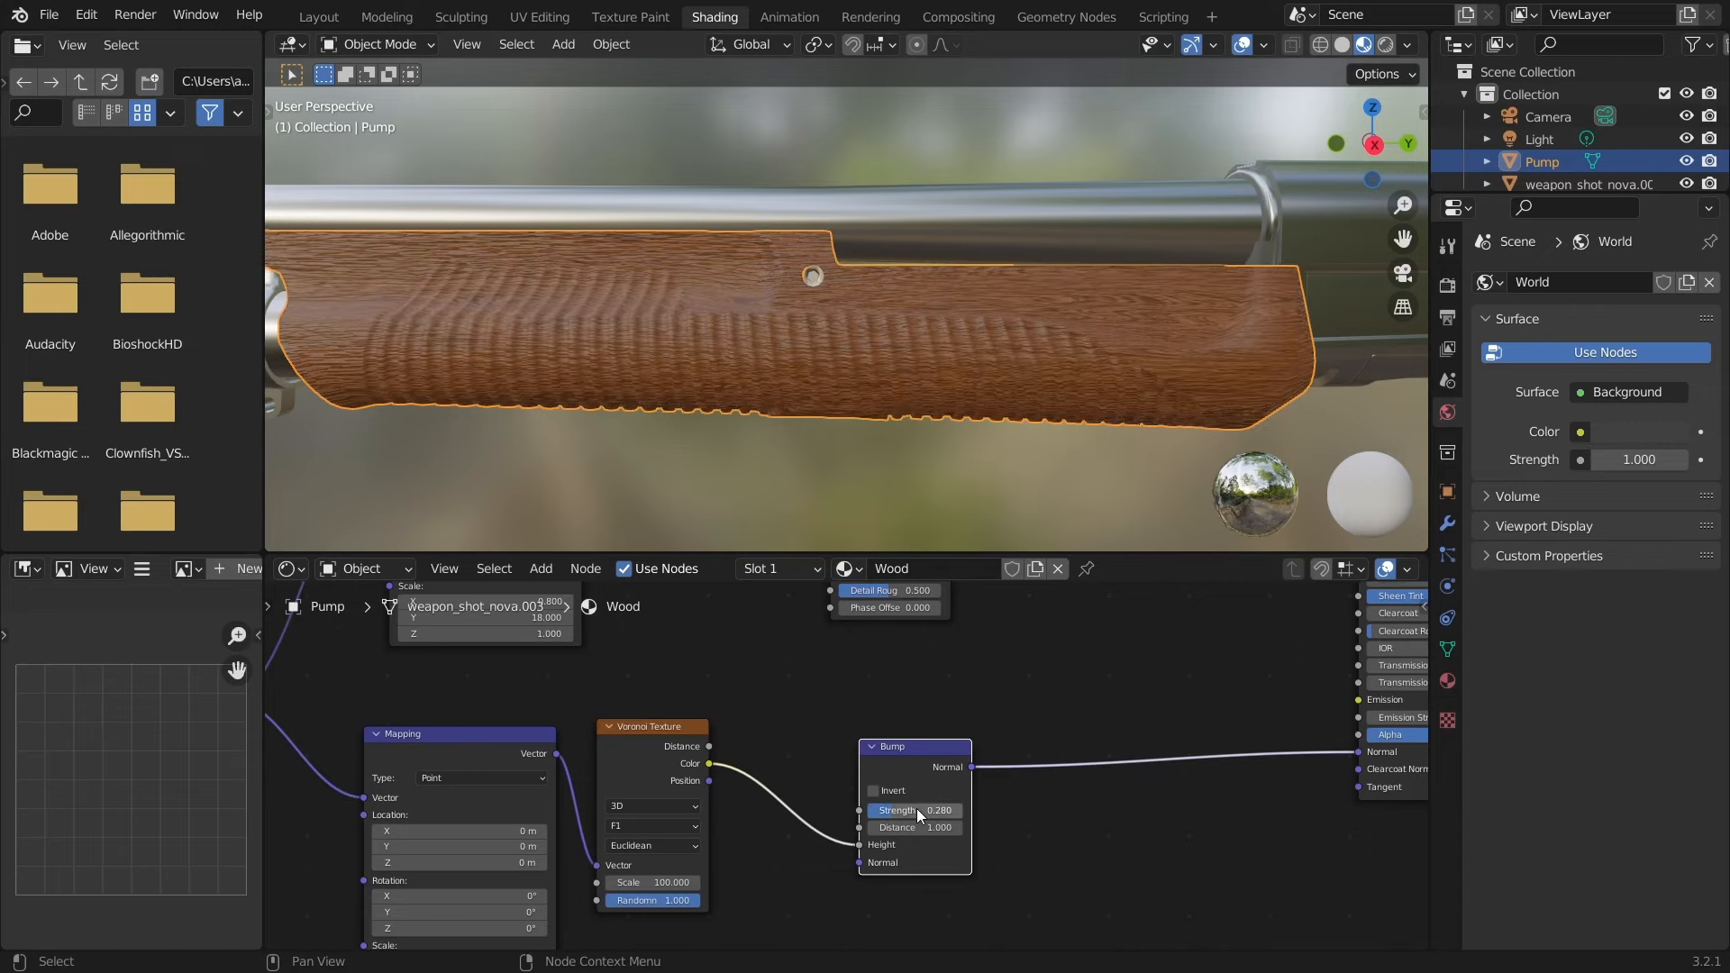
- Examine the wood finish on the pump against the rest of the shotgun and review the node layout
{"action": "middle_click_drag", "start_coordinate": [892, 429], "coordinate": [742, 385]}
{"action": "scroll", "coordinate": [970, 373], "scroll_direction": "down", "scroll_amount": 4}
{"action": "scroll", "coordinate": [916, 419], "scroll_direction": "up", "scroll_amount": 3}
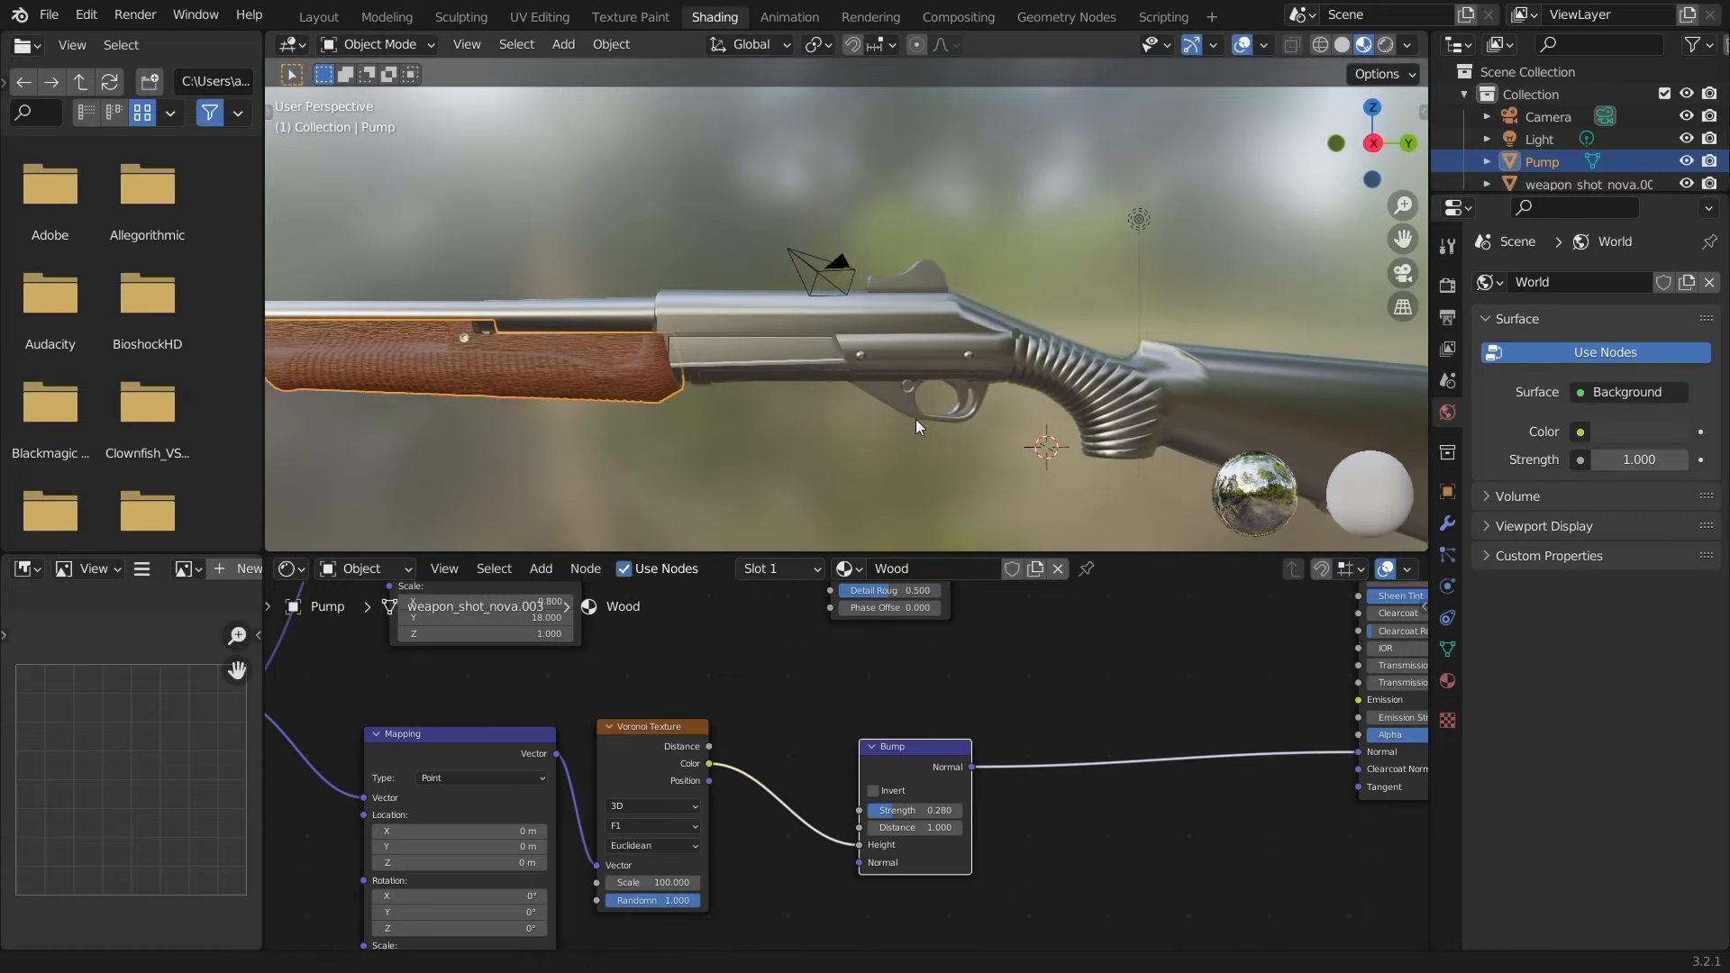
{"action": "middle_click_drag", "start_coordinate": [916, 419], "coordinate": [1060, 357]}
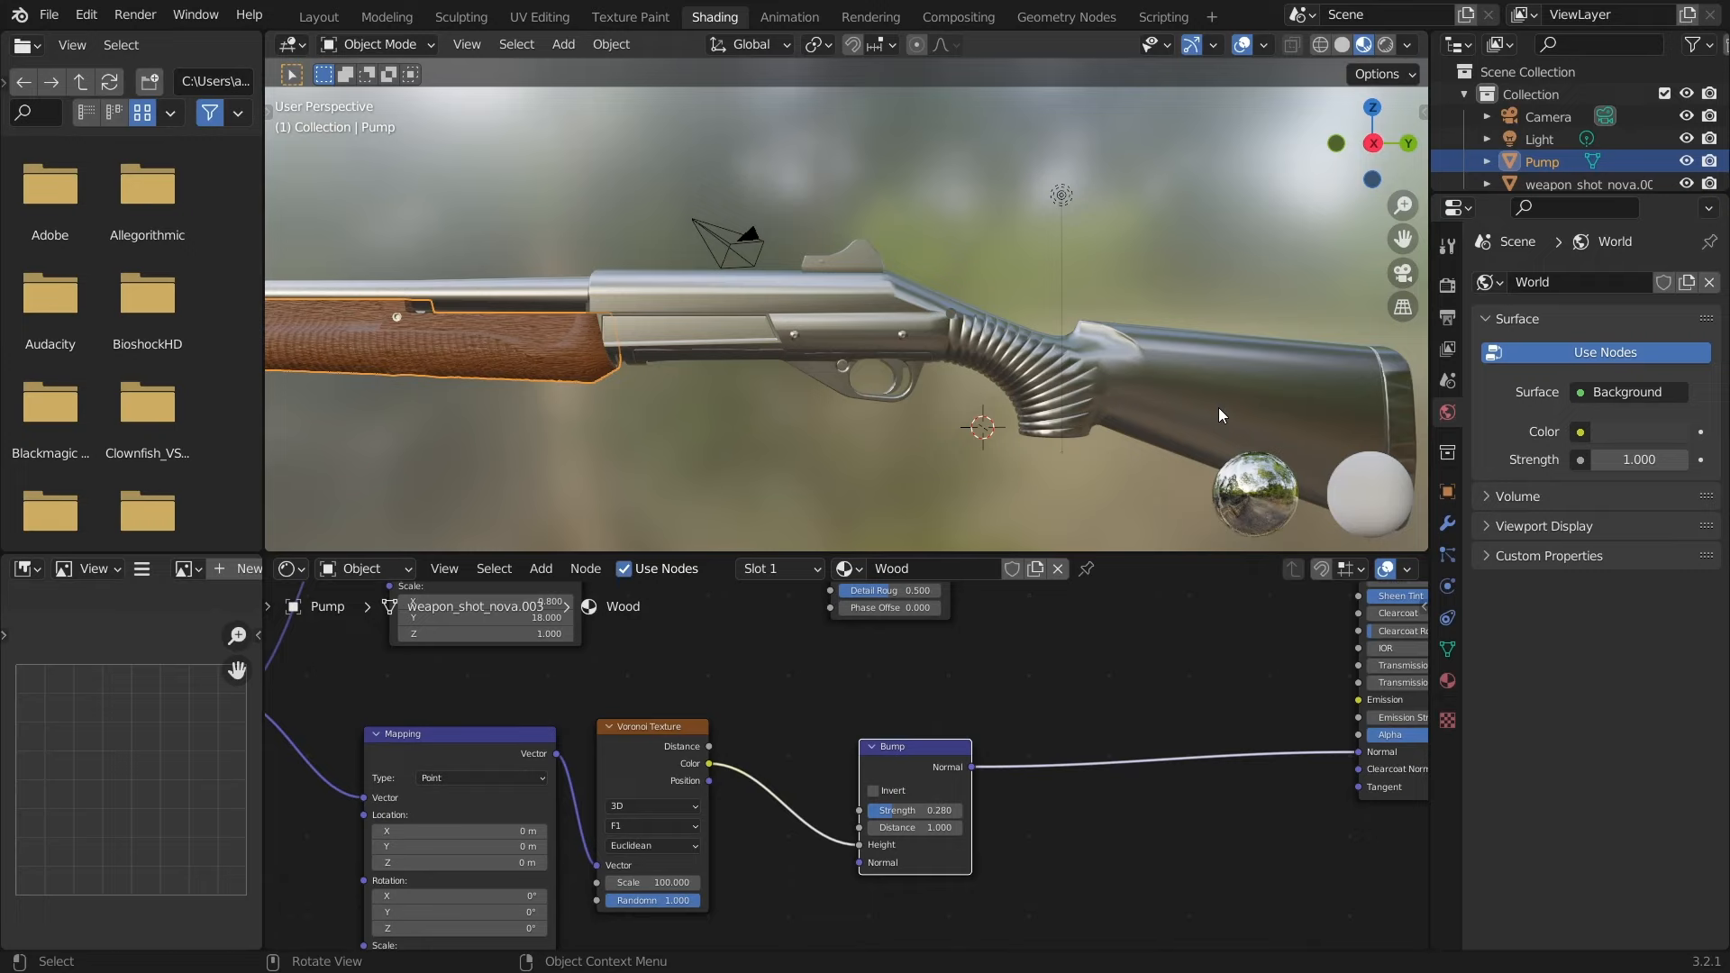
{"action": "scroll", "coordinate": [939, 716], "scroll_direction": "down", "scroll_amount": 4}
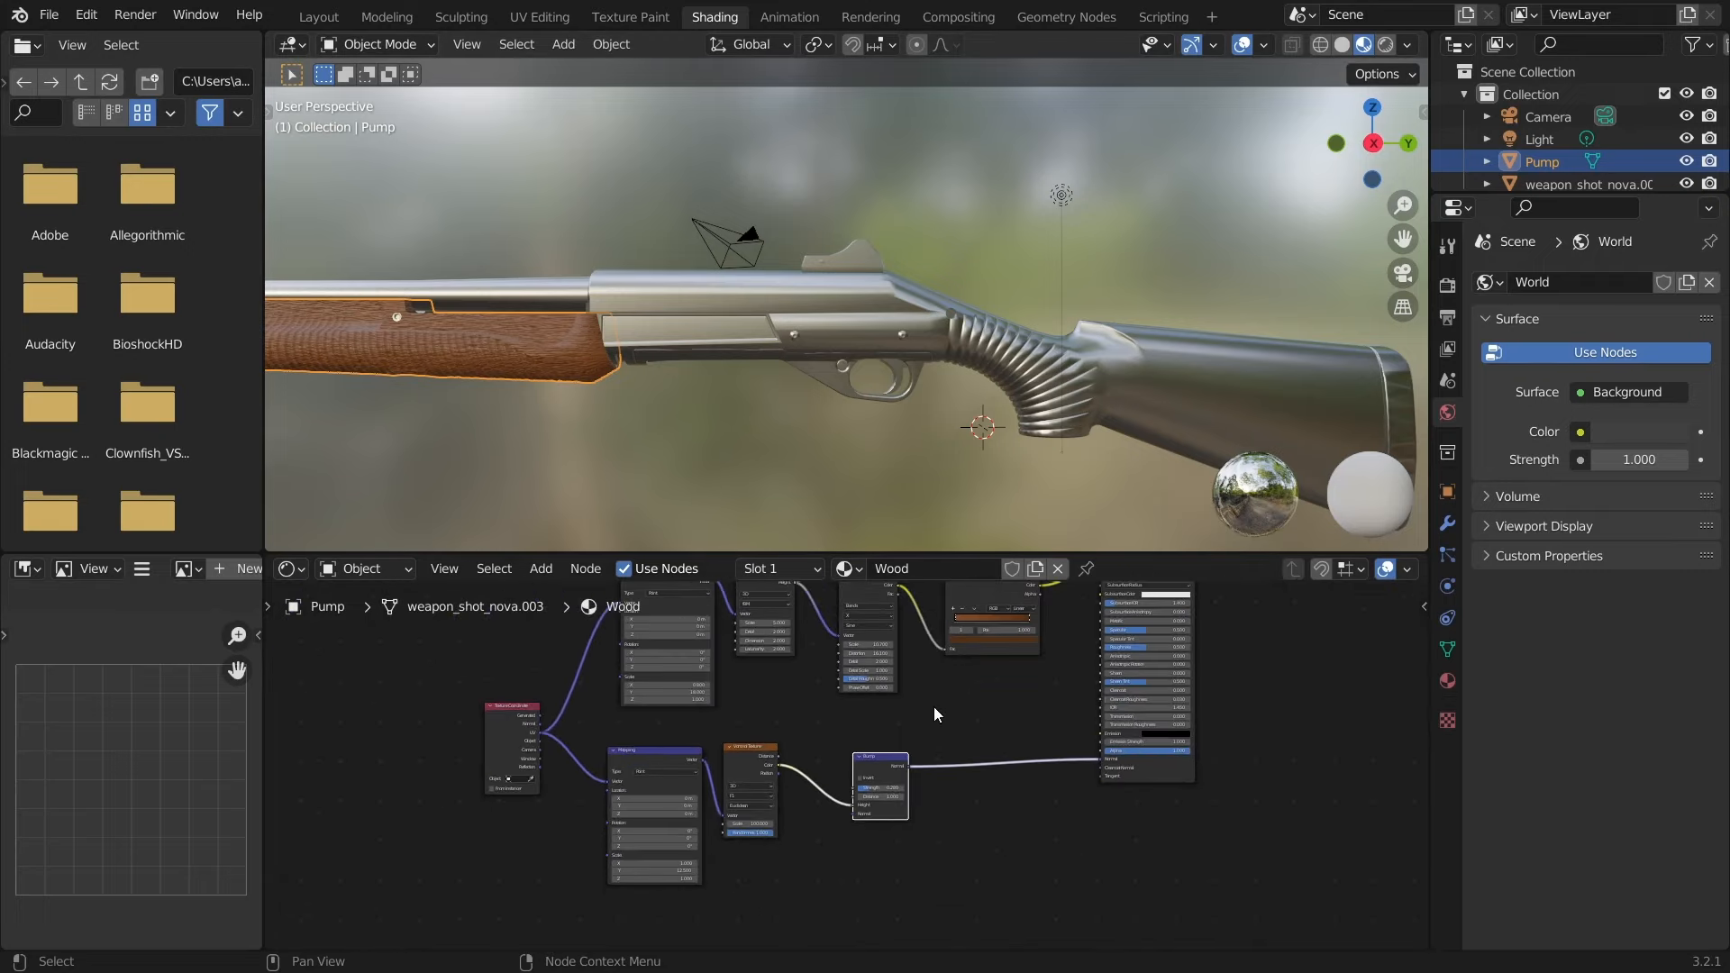
{"action": "middle_click_drag", "start_coordinate": [934, 706], "coordinate": [965, 786]}
{"action": "scroll", "coordinate": [919, 770], "scroll_direction": "down", "scroll_amount": 2}
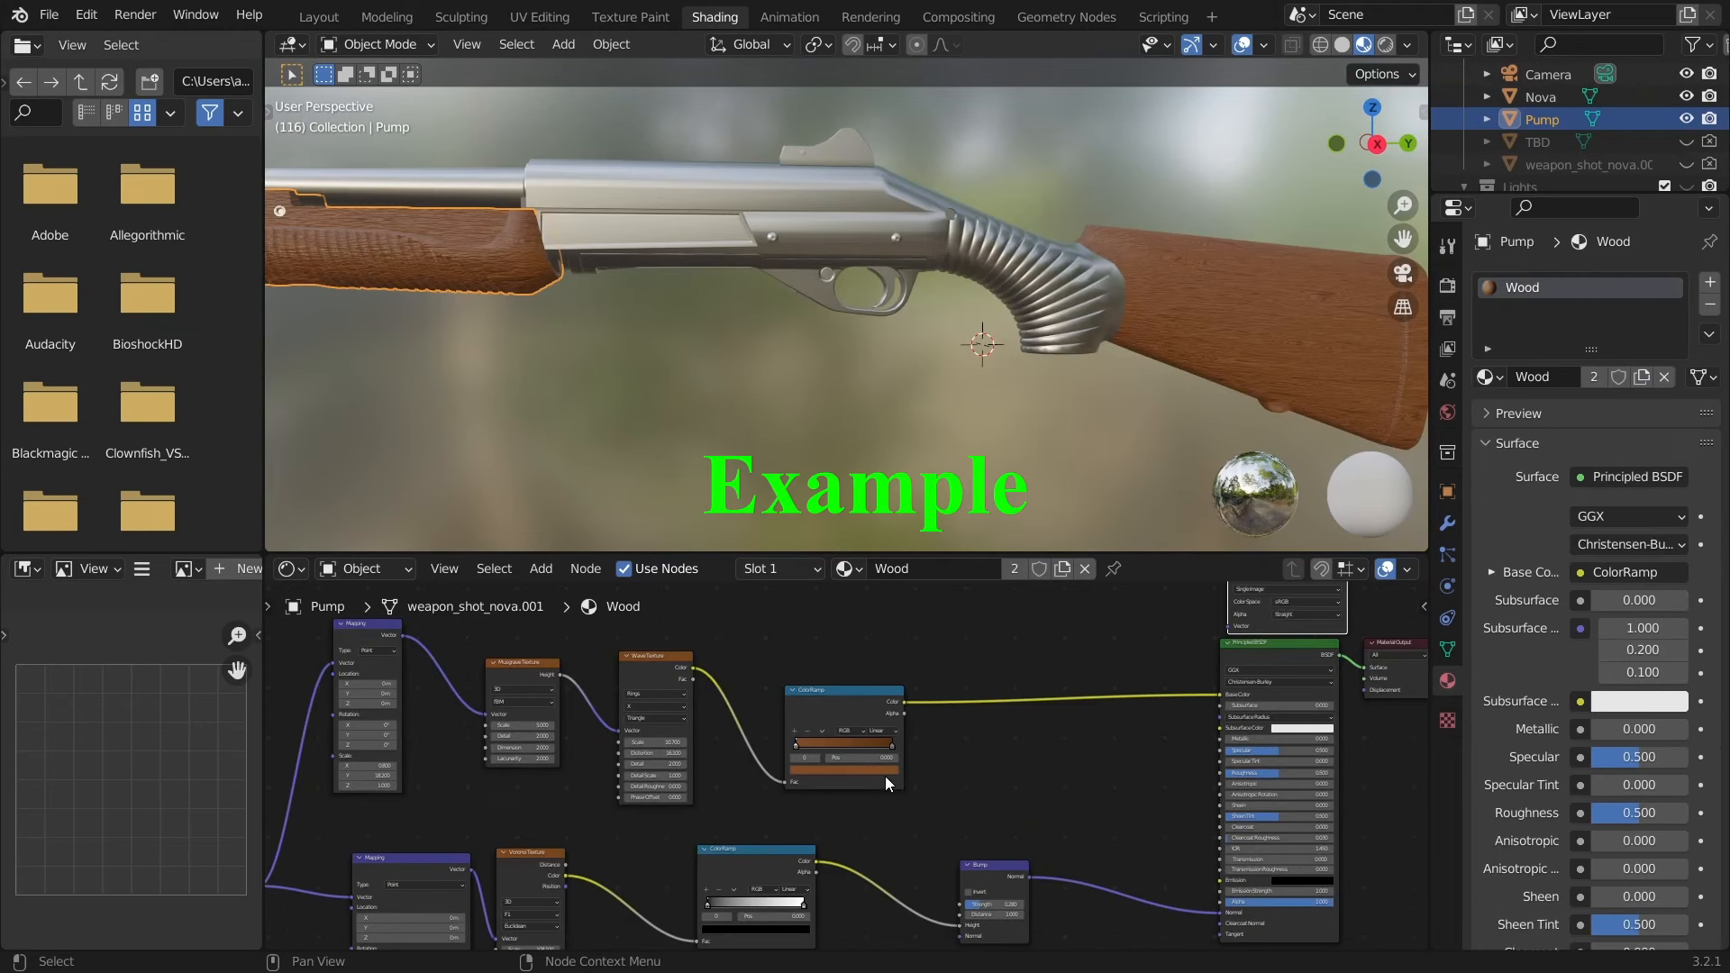
- Try a different brightness for the wood ColorRamp's color stop and a different Wave Texture Scale in the example material
{"action": "left_click", "coordinate": [885, 771]}
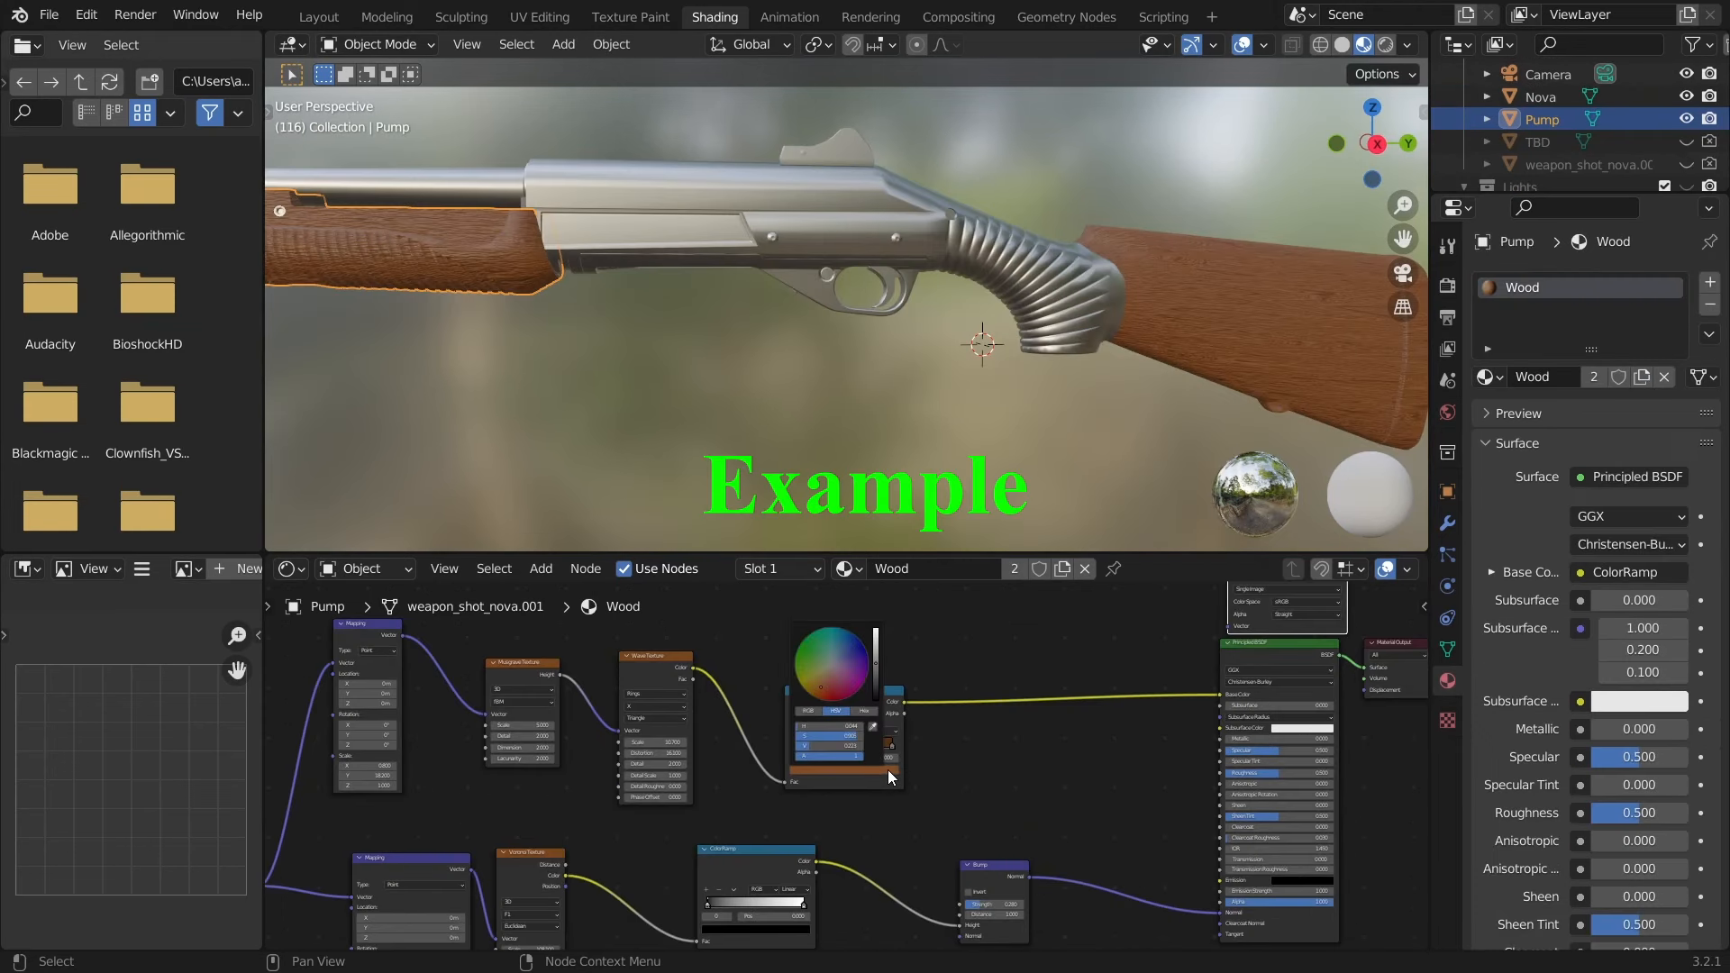
{"action": "mouse_move", "coordinate": [876, 664]}
{"action": "left_mouse_down"}
{"action": "mouse_move", "coordinate": [876, 644]}
{"action": "mouse_move", "coordinate": [876, 697]}
{"action": "mouse_move", "coordinate": [876, 629]}
{"action": "mouse_move", "coordinate": [876, 665]}
{"action": "left_mouse_up"}
{"action": "left_click_drag", "start_coordinate": [642, 742], "coordinate": [663, 742]}
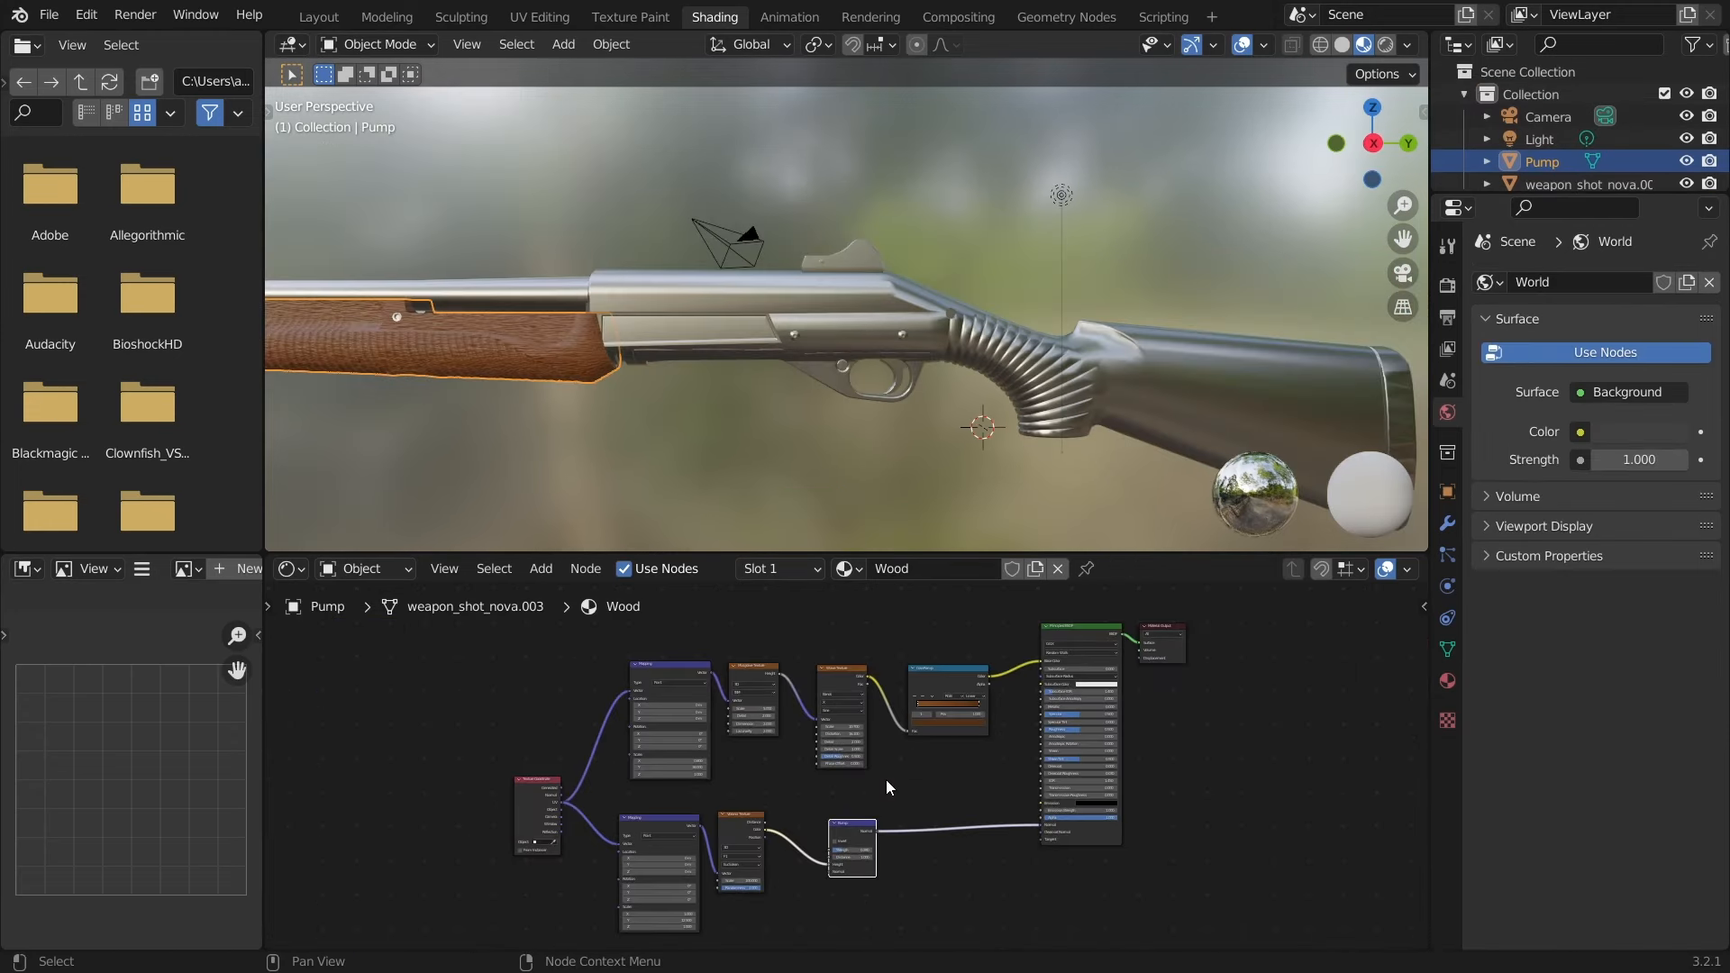
- Combine all of the Wood material's nodes except the Material Output into a node group
{"action": "scroll", "coordinate": [959, 781], "scroll_direction": "down", "scroll_amount": 1}
{"action": "middle_click_drag", "start_coordinate": [959, 781], "coordinate": [886, 777]}
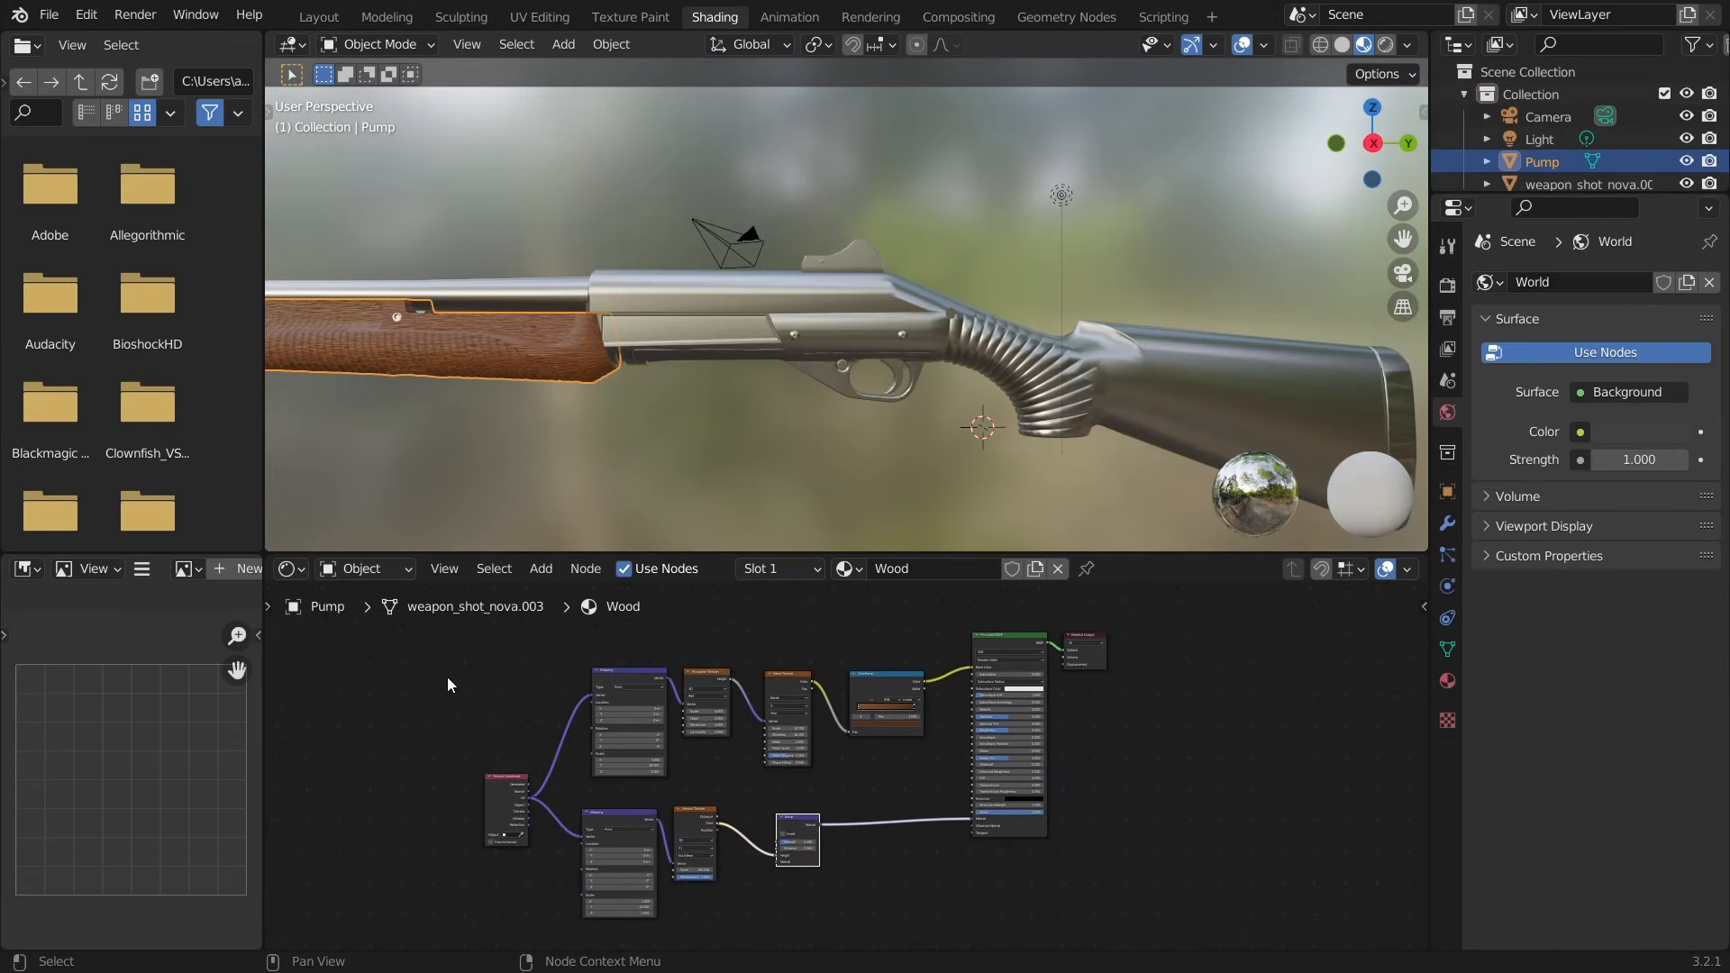
{"action": "left_click_drag", "start_coordinate": [448, 631], "coordinate": [1017, 884]}
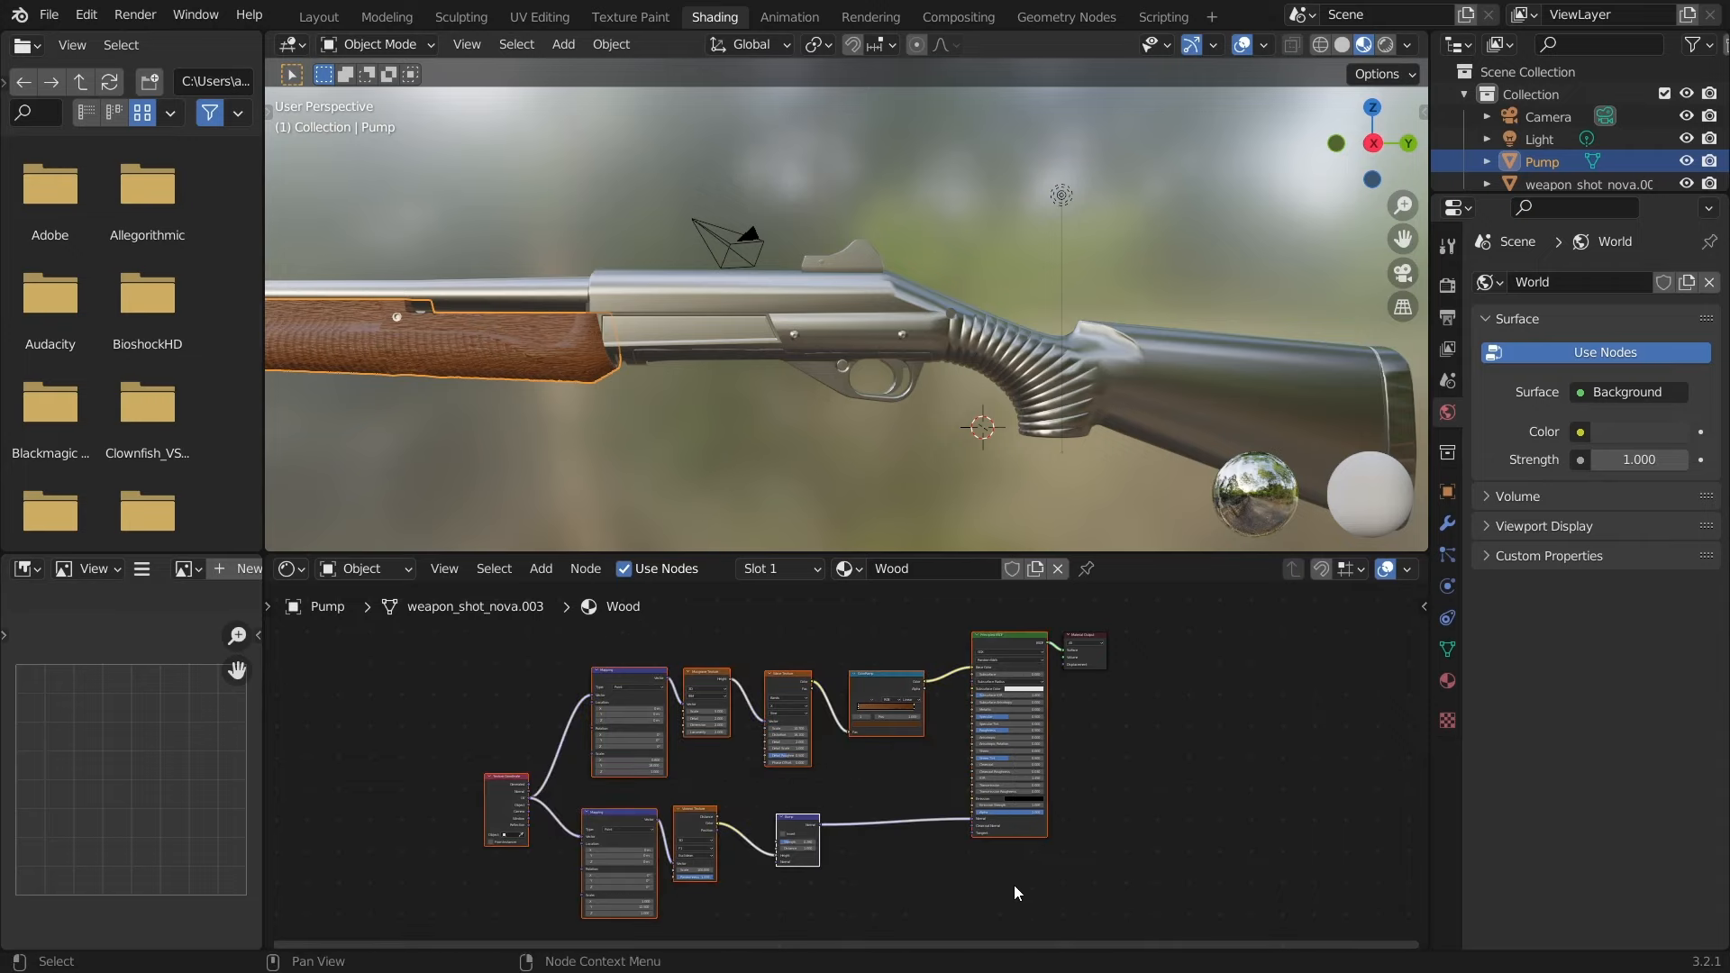
{"action": "key", "text": "ctrl+g"}
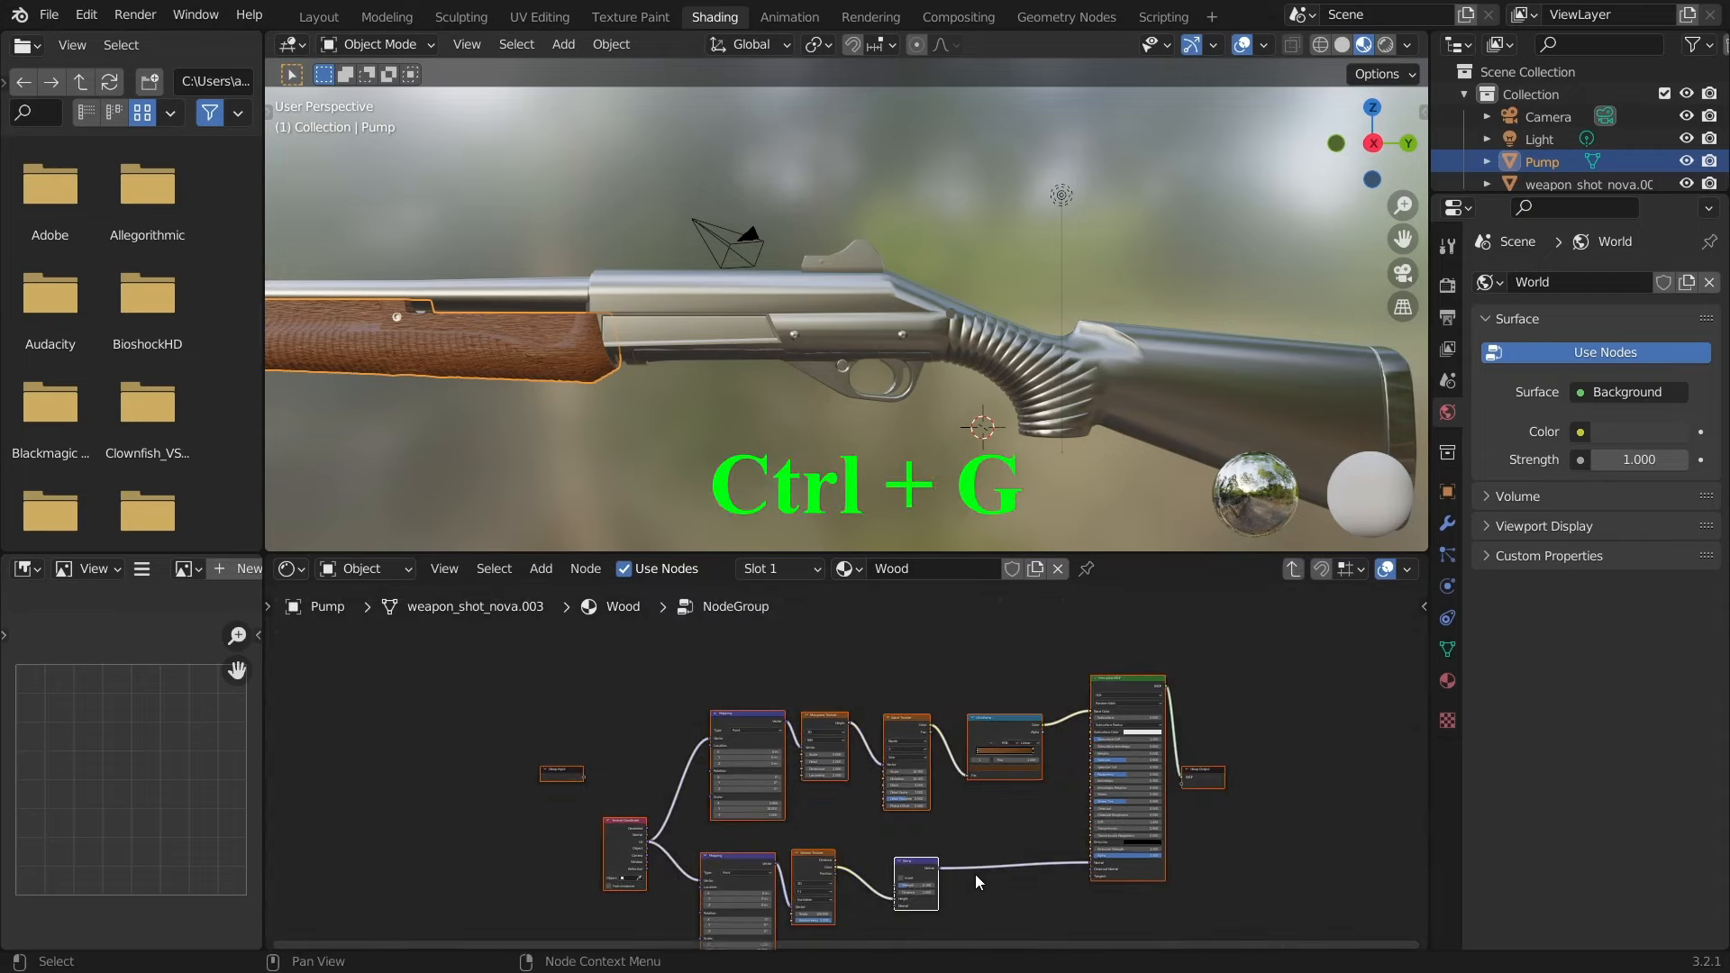
- Look over the nodes inside the new group, from the Group Input to the Group Output
{"action": "middle_click_drag", "start_coordinate": [975, 874], "coordinate": [998, 791]}
{"action": "scroll", "coordinate": [1059, 738], "scroll_direction": "up", "scroll_amount": 2}
{"action": "scroll", "coordinate": [1046, 753], "scroll_direction": "down", "scroll_amount": 3}
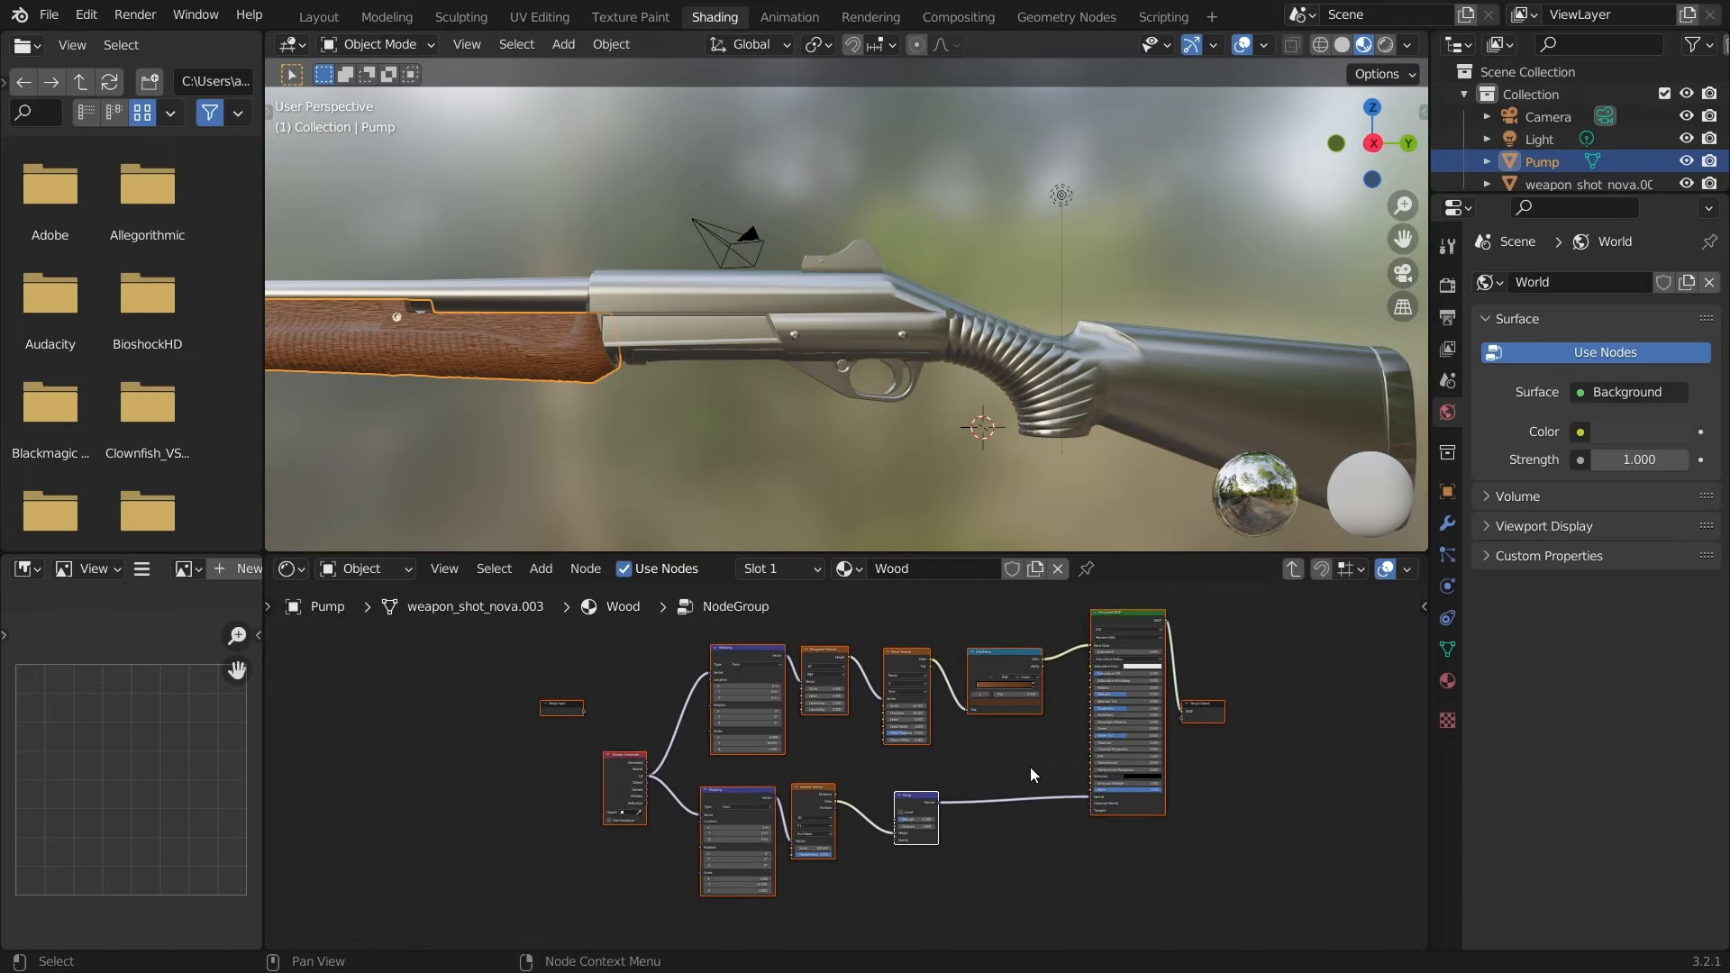
{"action": "scroll", "coordinate": [622, 726], "scroll_direction": "up", "scroll_amount": 4}
{"action": "middle_click_drag", "start_coordinate": [523, 723], "coordinate": [628, 735]}
{"action": "scroll", "coordinate": [636, 729], "scroll_direction": "up", "scroll_amount": 4}
{"action": "scroll", "coordinate": [943, 753], "scroll_direction": "up", "scroll_amount": 3}
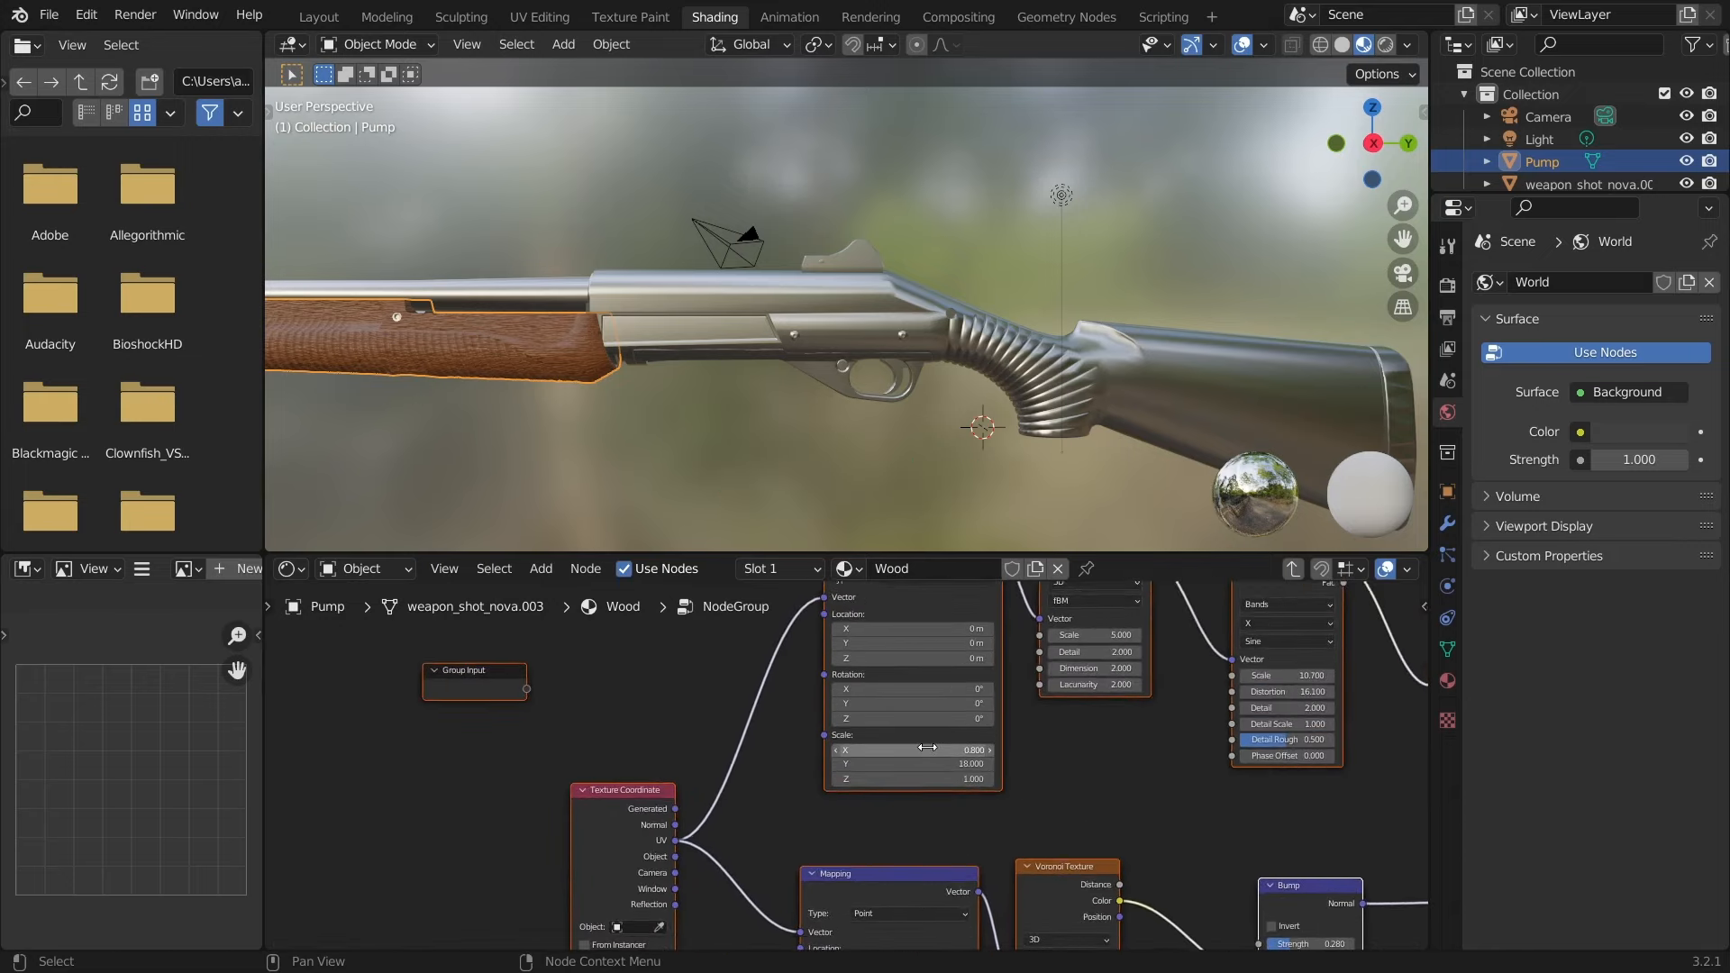
{"action": "scroll", "coordinate": [943, 752], "scroll_direction": "down", "scroll_amount": 3}
{"action": "middle_click_drag", "start_coordinate": [1227, 750], "coordinate": [865, 755]}
{"action": "scroll", "coordinate": [716, 775], "scroll_direction": "down", "scroll_amount": 2}
{"action": "scroll", "coordinate": [669, 782], "scroll_direction": "down", "scroll_amount": 2}
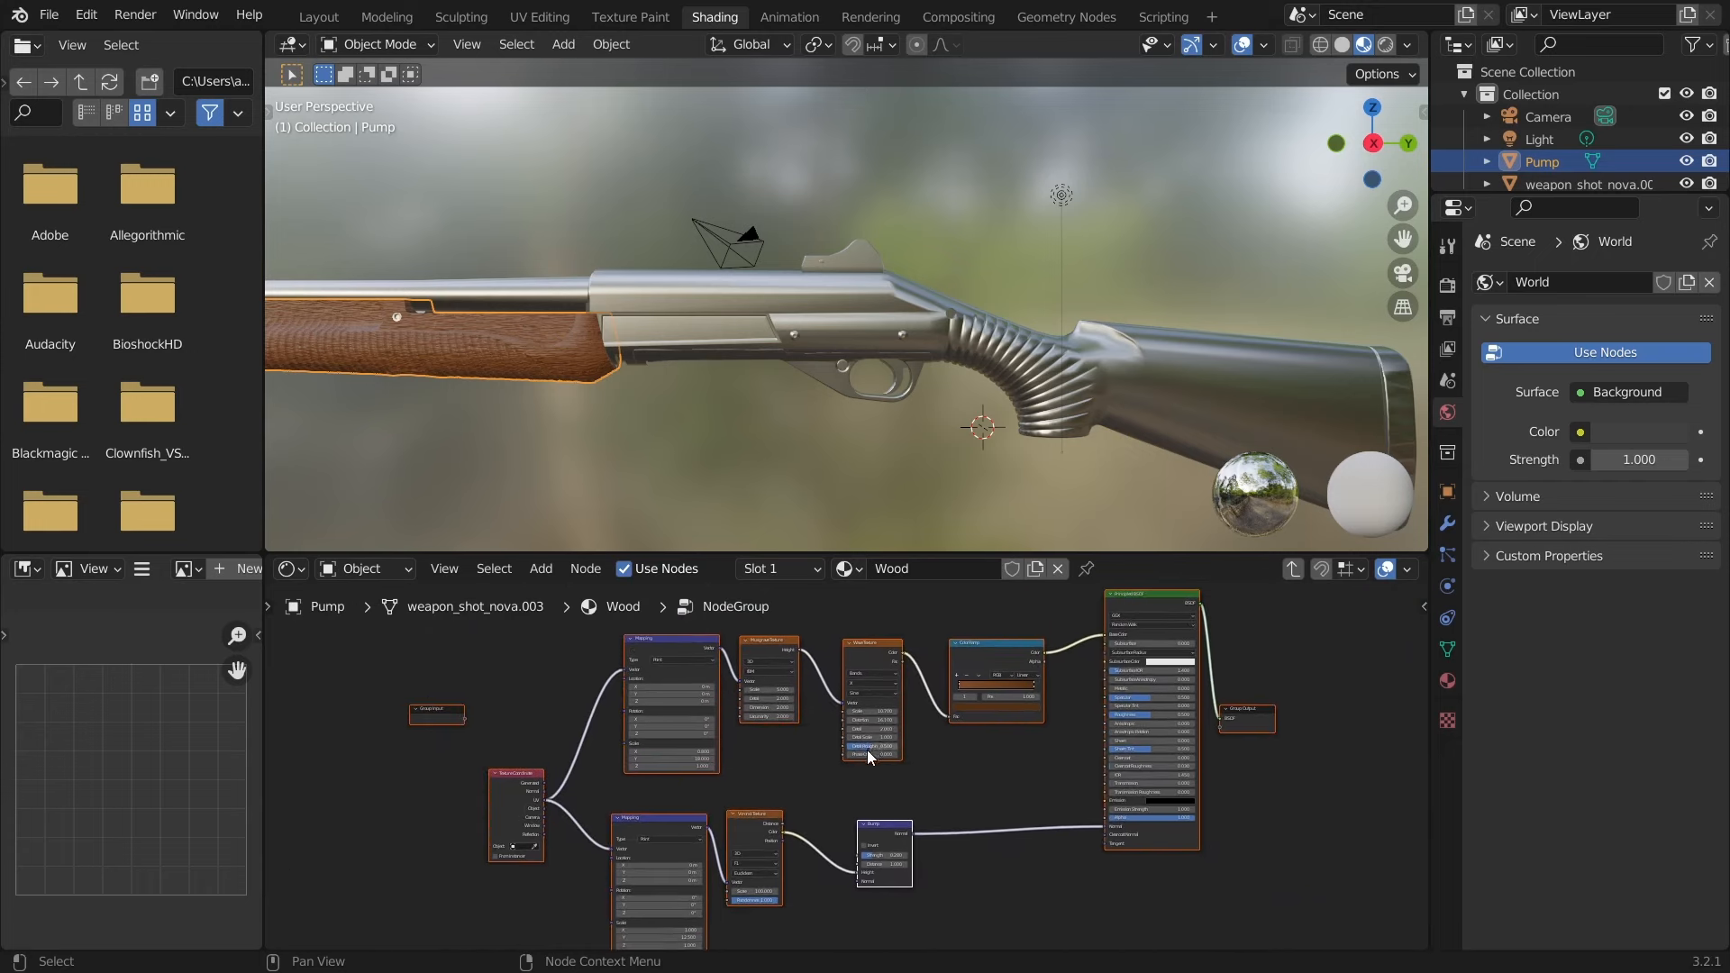
{"action": "scroll", "coordinate": [858, 757], "scroll_direction": "down", "scroll_amount": 1}
- Exit the node group and move the group node closer to the Material Output
{"action": "key", "text": "Tab"}
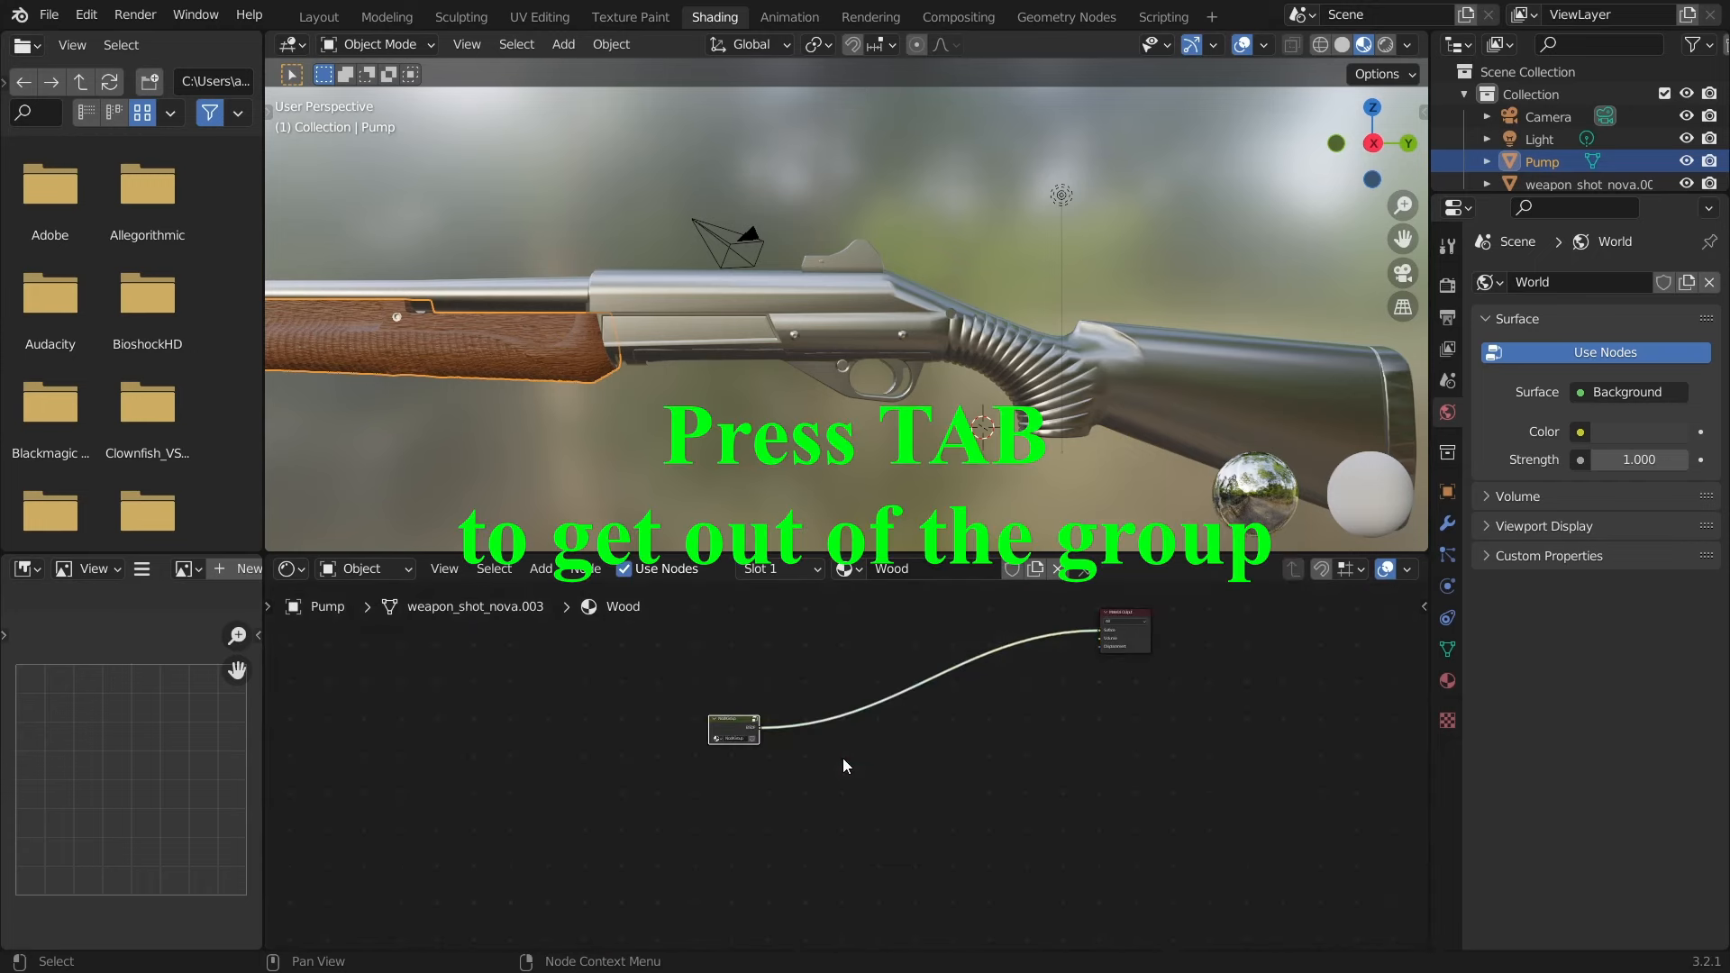
{"action": "scroll", "coordinate": [842, 759], "scroll_direction": "up", "scroll_amount": 5}
{"action": "middle_click_drag", "start_coordinate": [728, 748], "coordinate": [885, 793]}
{"action": "scroll", "coordinate": [885, 779], "scroll_direction": "up", "scroll_amount": 5}
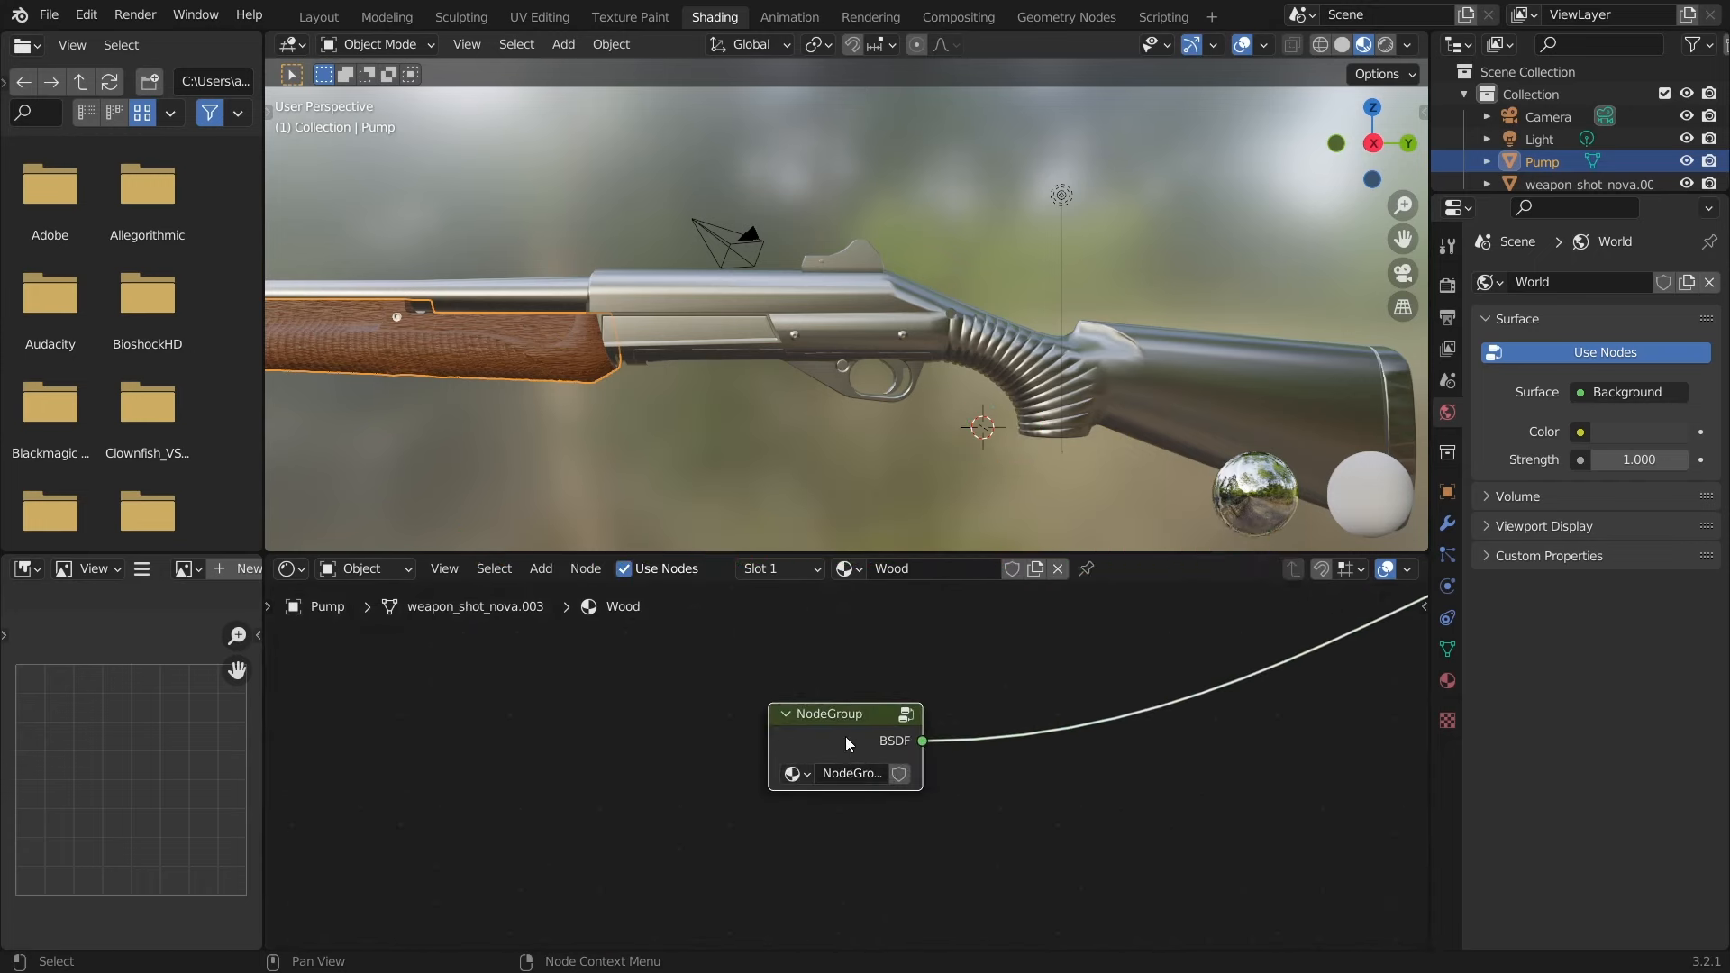
{"action": "left_click_drag", "start_coordinate": [845, 737], "coordinate": [1328, 649]}
{"action": "middle_click_drag", "start_coordinate": [1278, 672], "coordinate": [841, 801]}
{"action": "scroll", "coordinate": [831, 802], "scroll_direction": "down", "scroll_amount": 5}
{"action": "scroll", "coordinate": [804, 782], "scroll_direction": "up", "scroll_amount": 3}
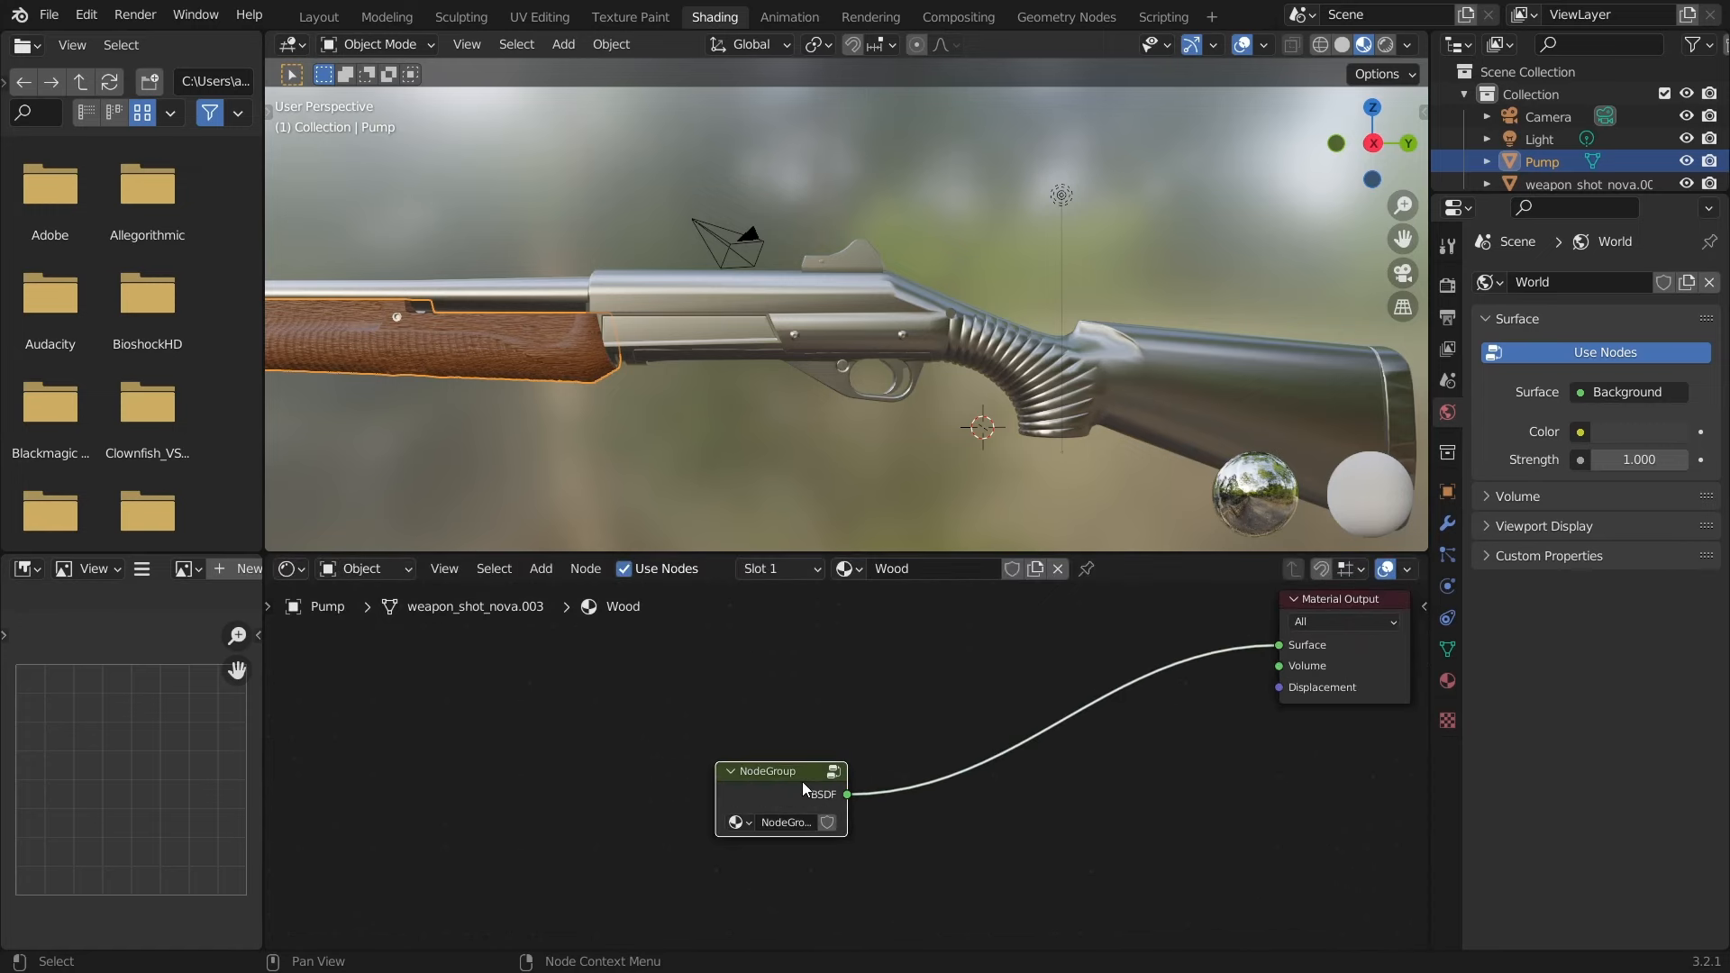
- Label the group node "Wood"
{"action": "key", "text": "n"}
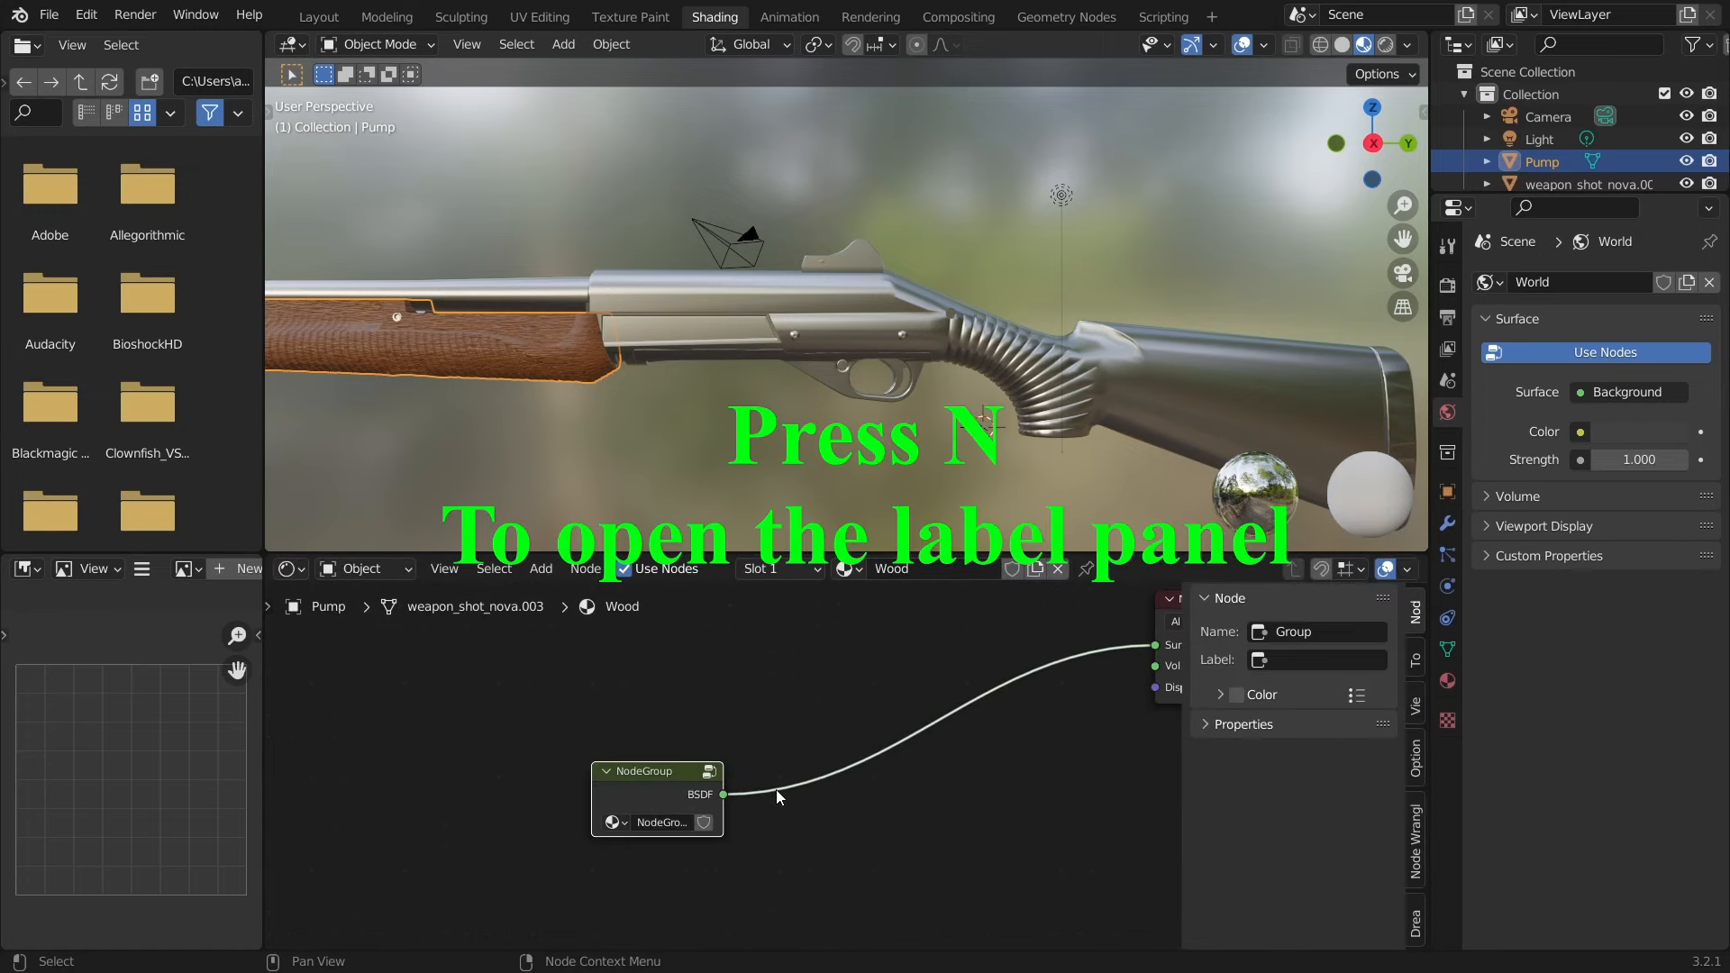
{"action": "left_click", "coordinate": [1306, 660]}
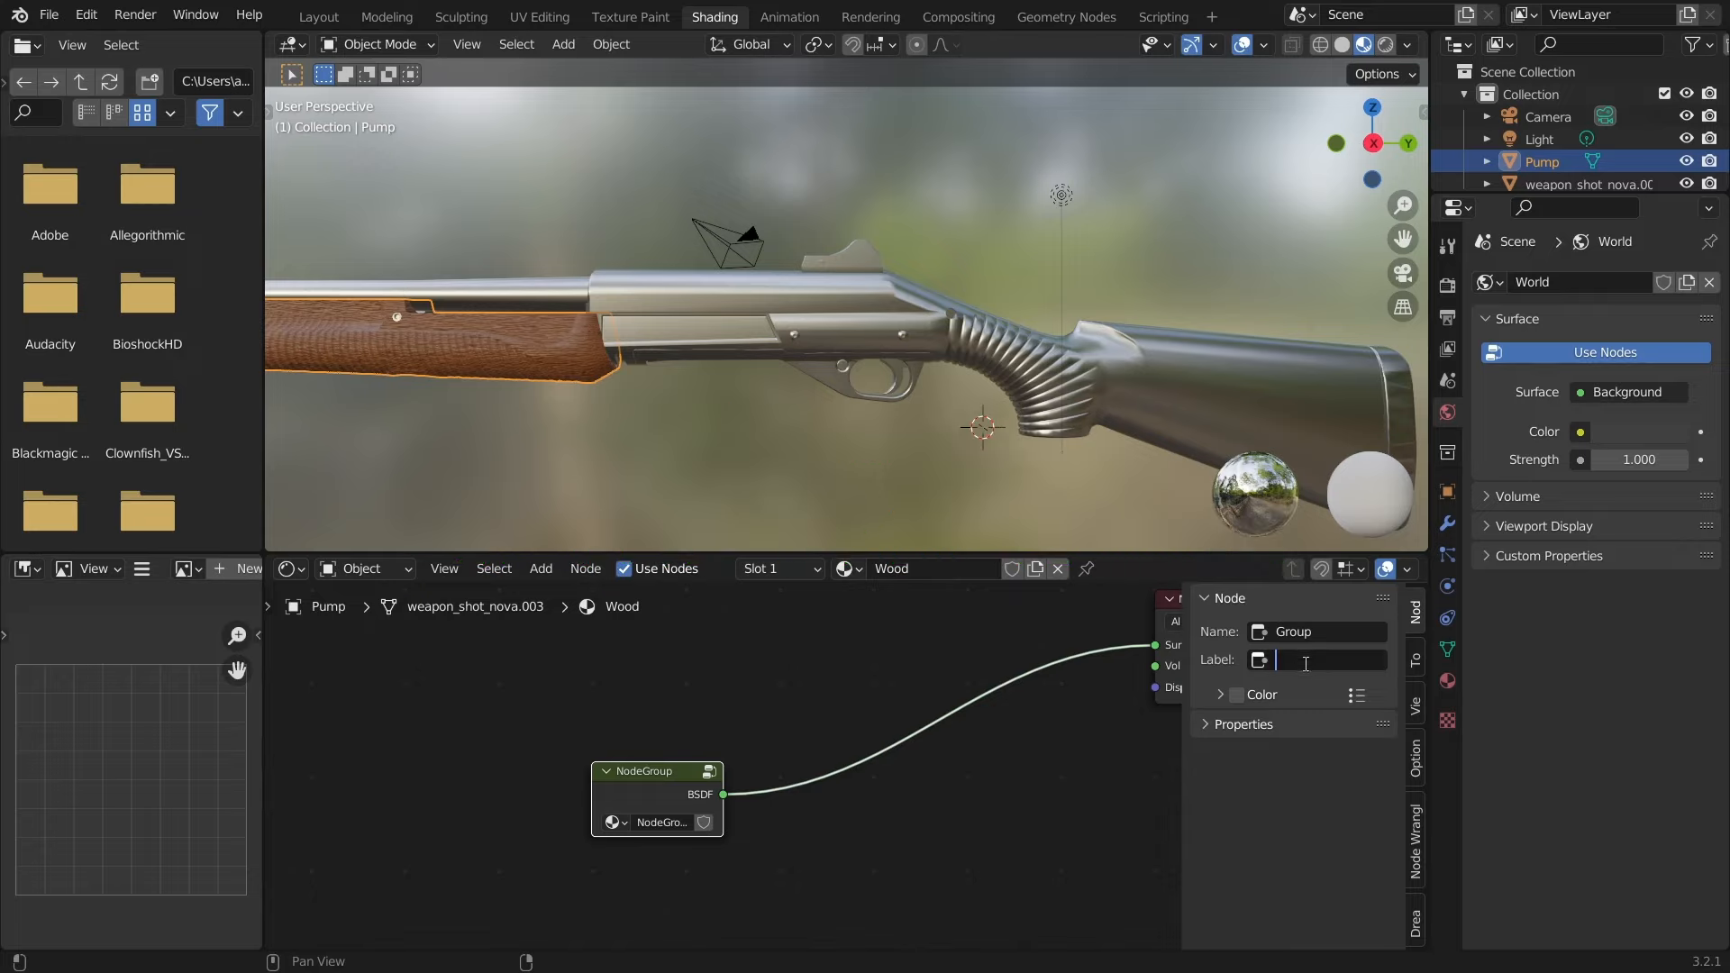
{"action": "type", "text": "Wood"}
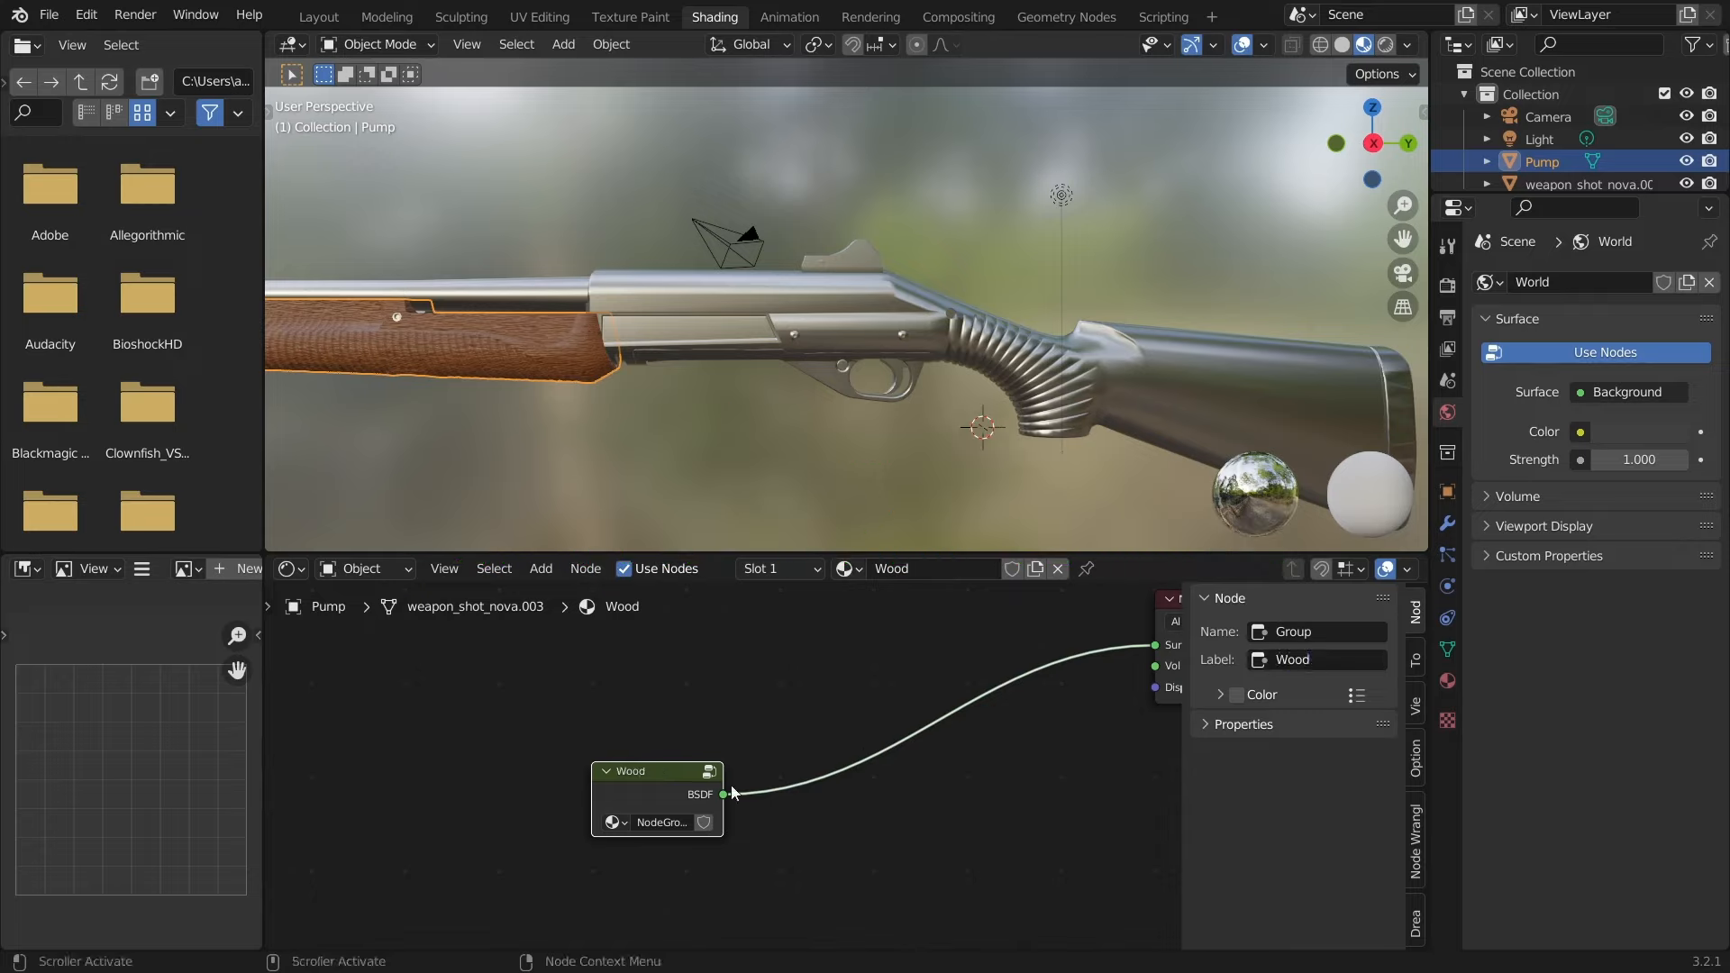
- Hide the node editor's sidebar and copy the Wood group node from the Pump's material
{"action": "scroll", "coordinate": [724, 770], "scroll_direction": "up", "scroll_amount": 4}
{"action": "middle_click_drag", "start_coordinate": [725, 770], "coordinate": [843, 746]}
{"action": "key", "text": "n"}
{"action": "scroll", "coordinate": [919, 721], "scroll_direction": "down", "scroll_amount": 3}
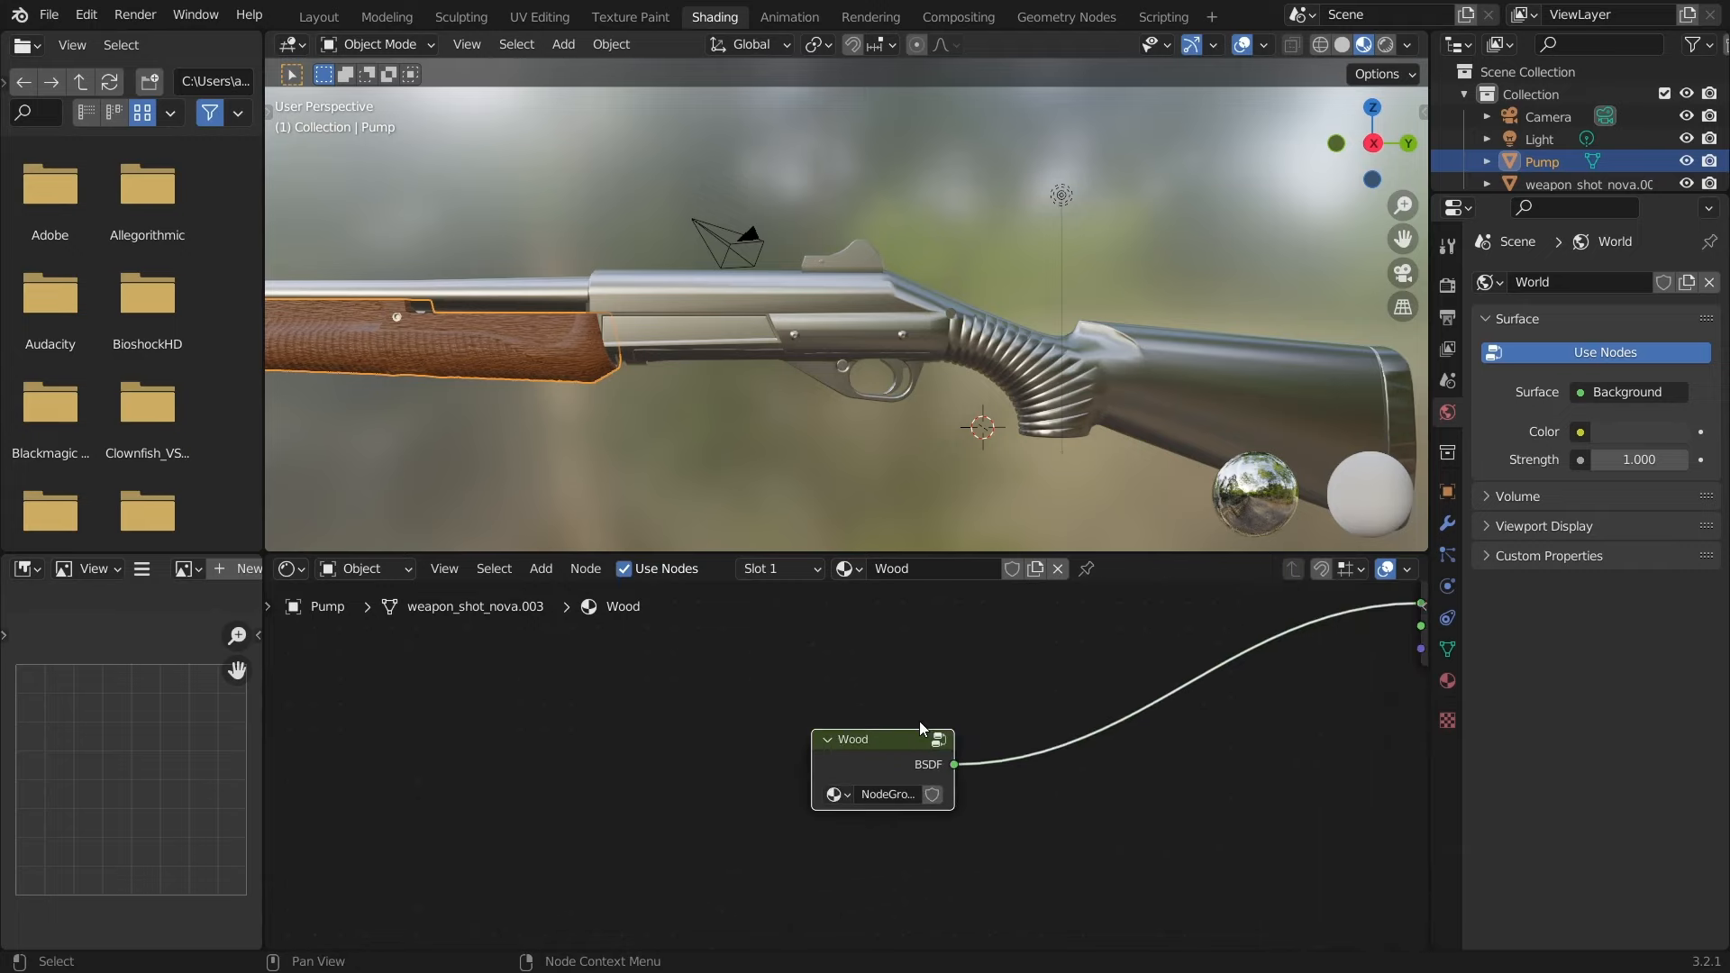
{"action": "key", "text": "ctrl+c"}
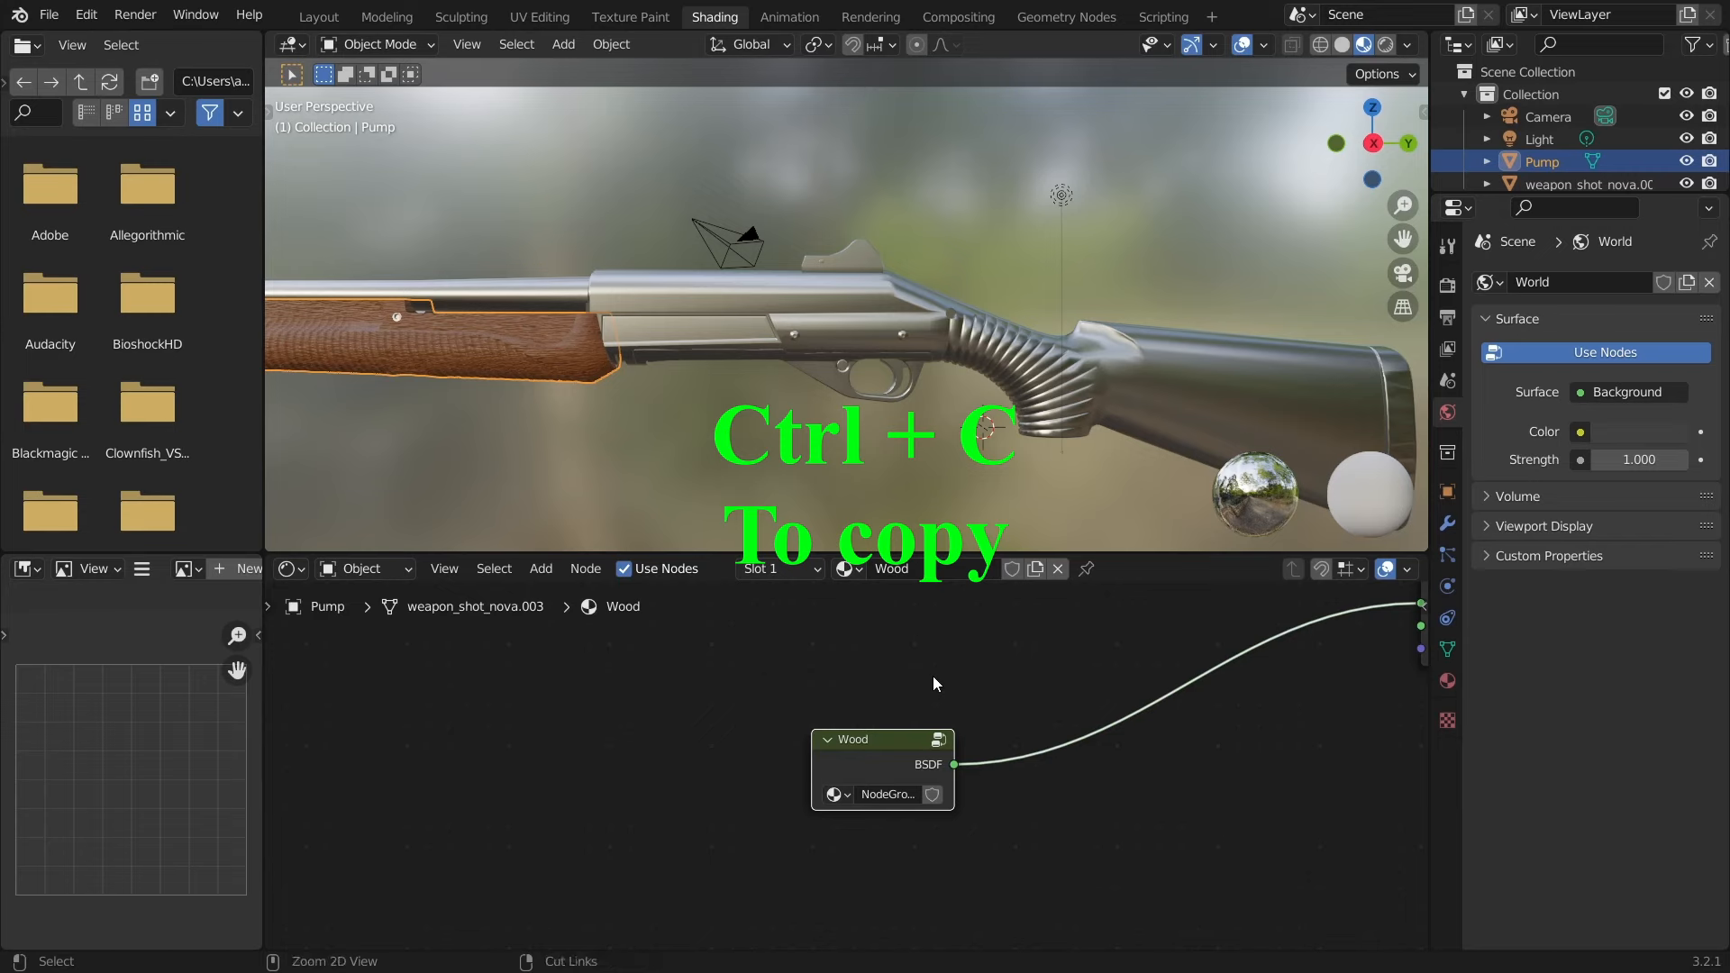
- Paste the Wood group node into the shotgun body's Metal material, placing it unconnected below the Material Output
{"action": "left_click", "coordinate": [820, 321]}
{"action": "scroll", "coordinate": [938, 696], "scroll_direction": "down", "scroll_amount": 3}
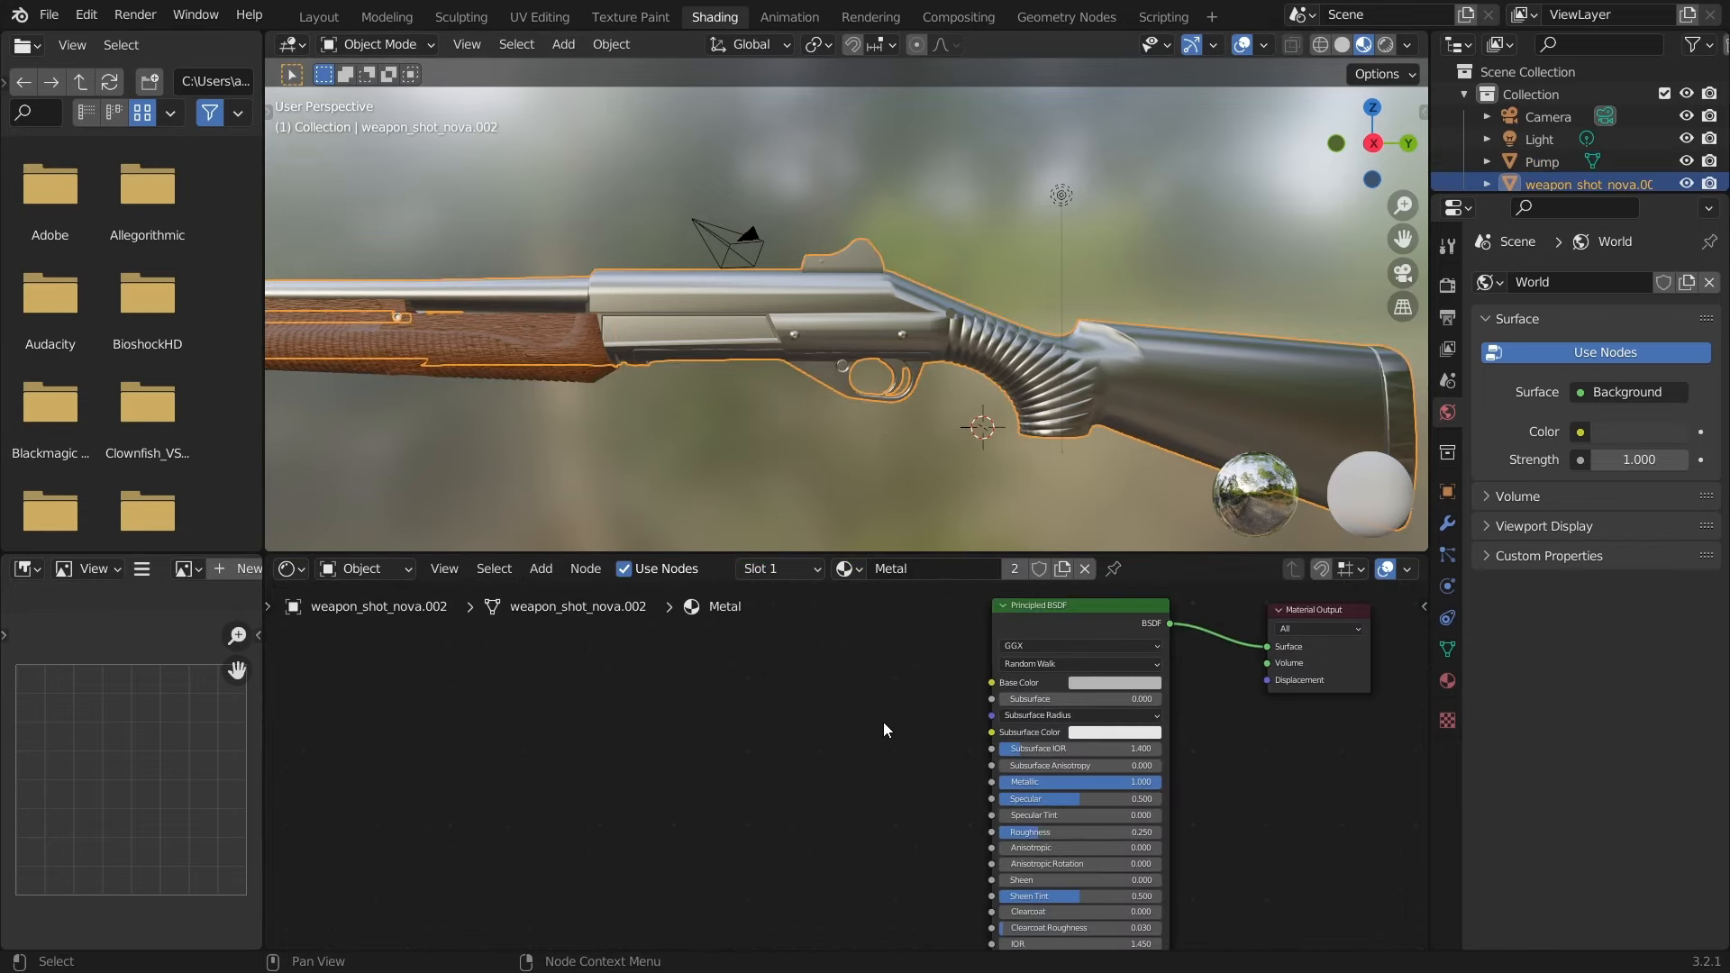
{"action": "key", "text": "ctrl+v"}
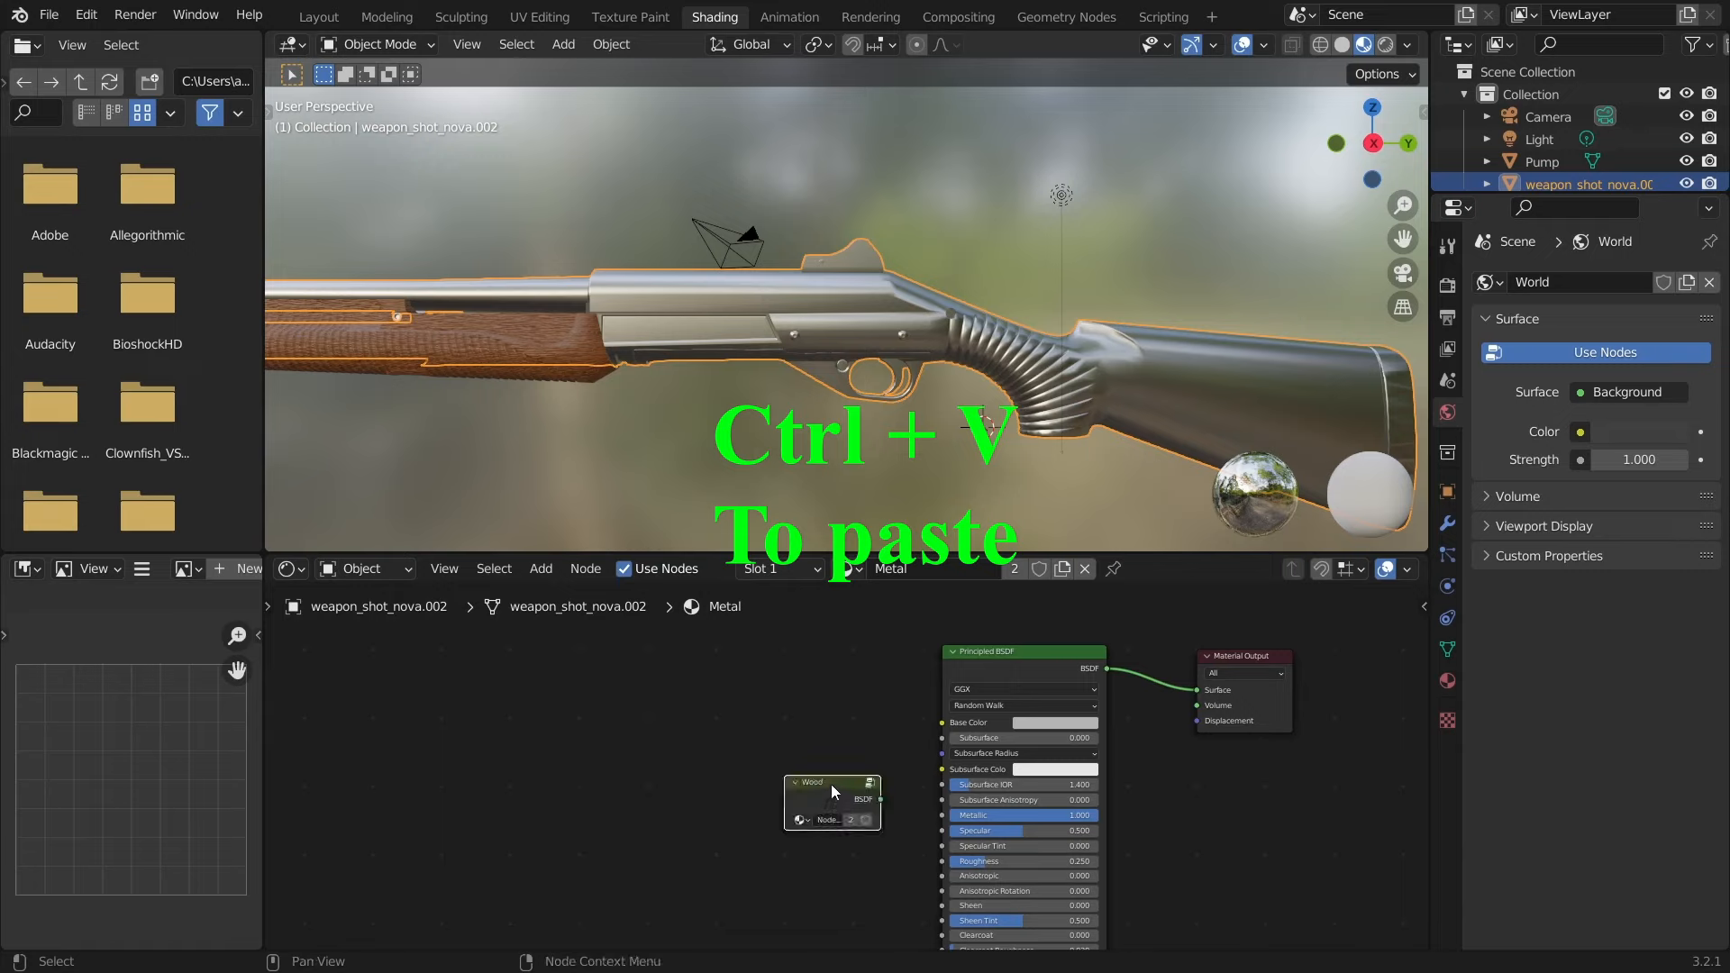
{"action": "left_click", "coordinate": [1180, 809]}
{"action": "scroll", "coordinate": [1117, 810], "scroll_direction": "up", "scroll_amount": 1}
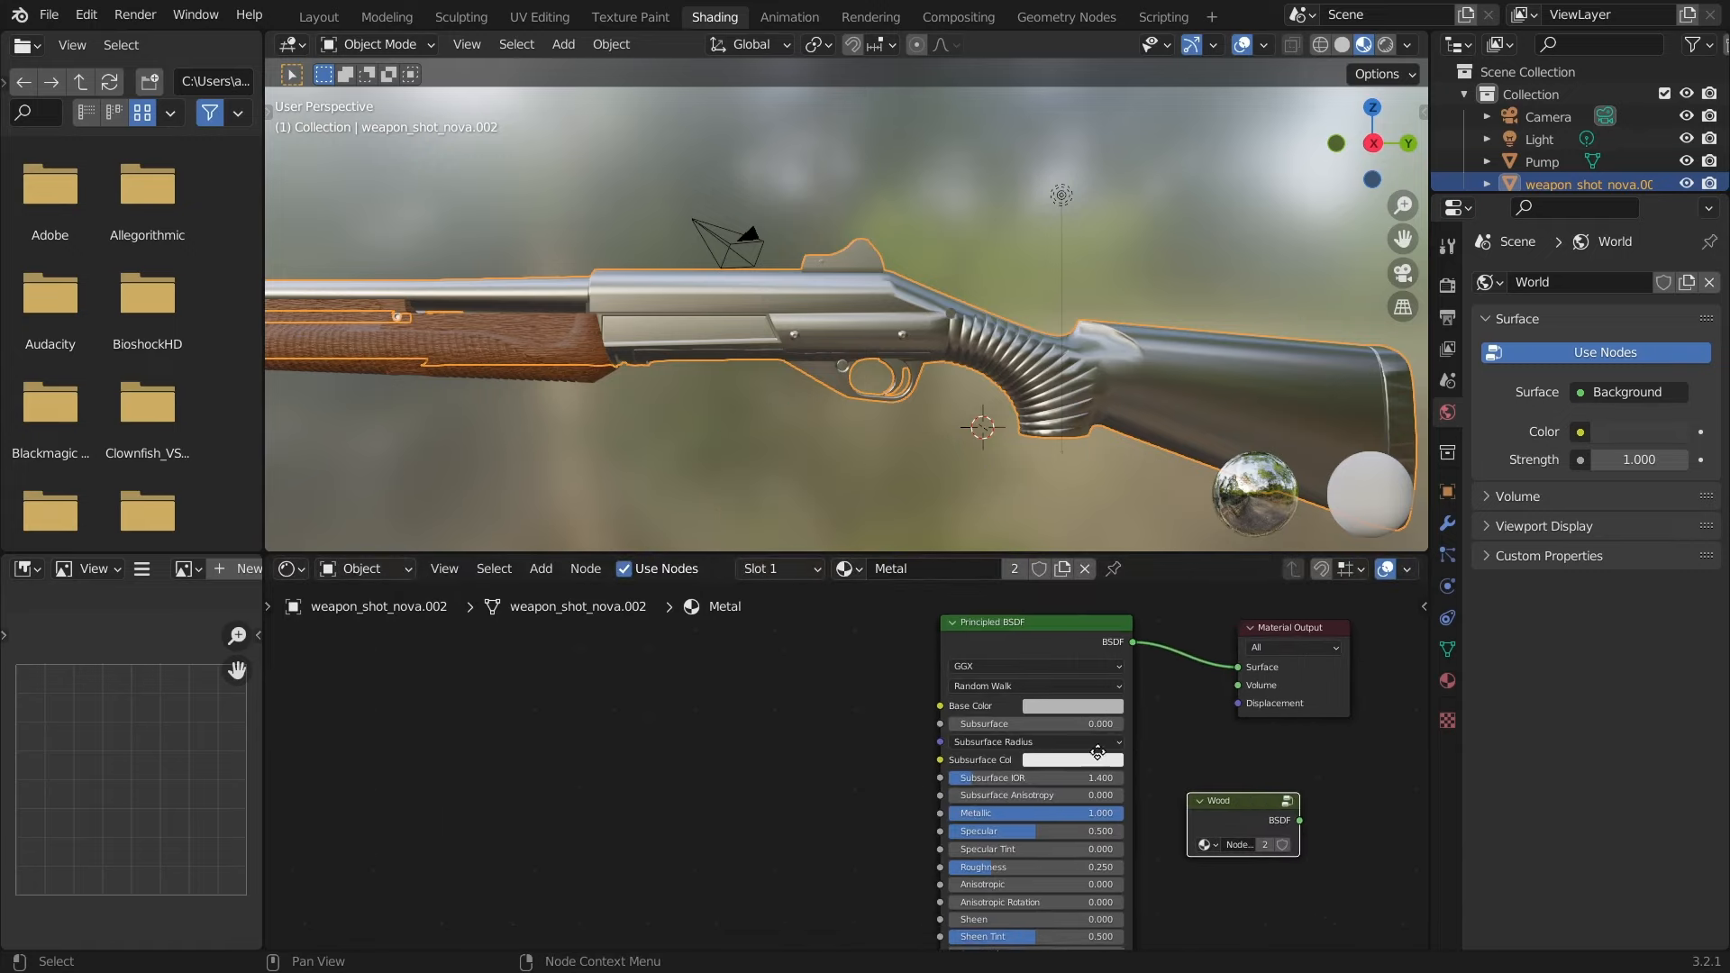
{"action": "middle_click_drag", "start_coordinate": [1117, 809], "coordinate": [915, 800]}
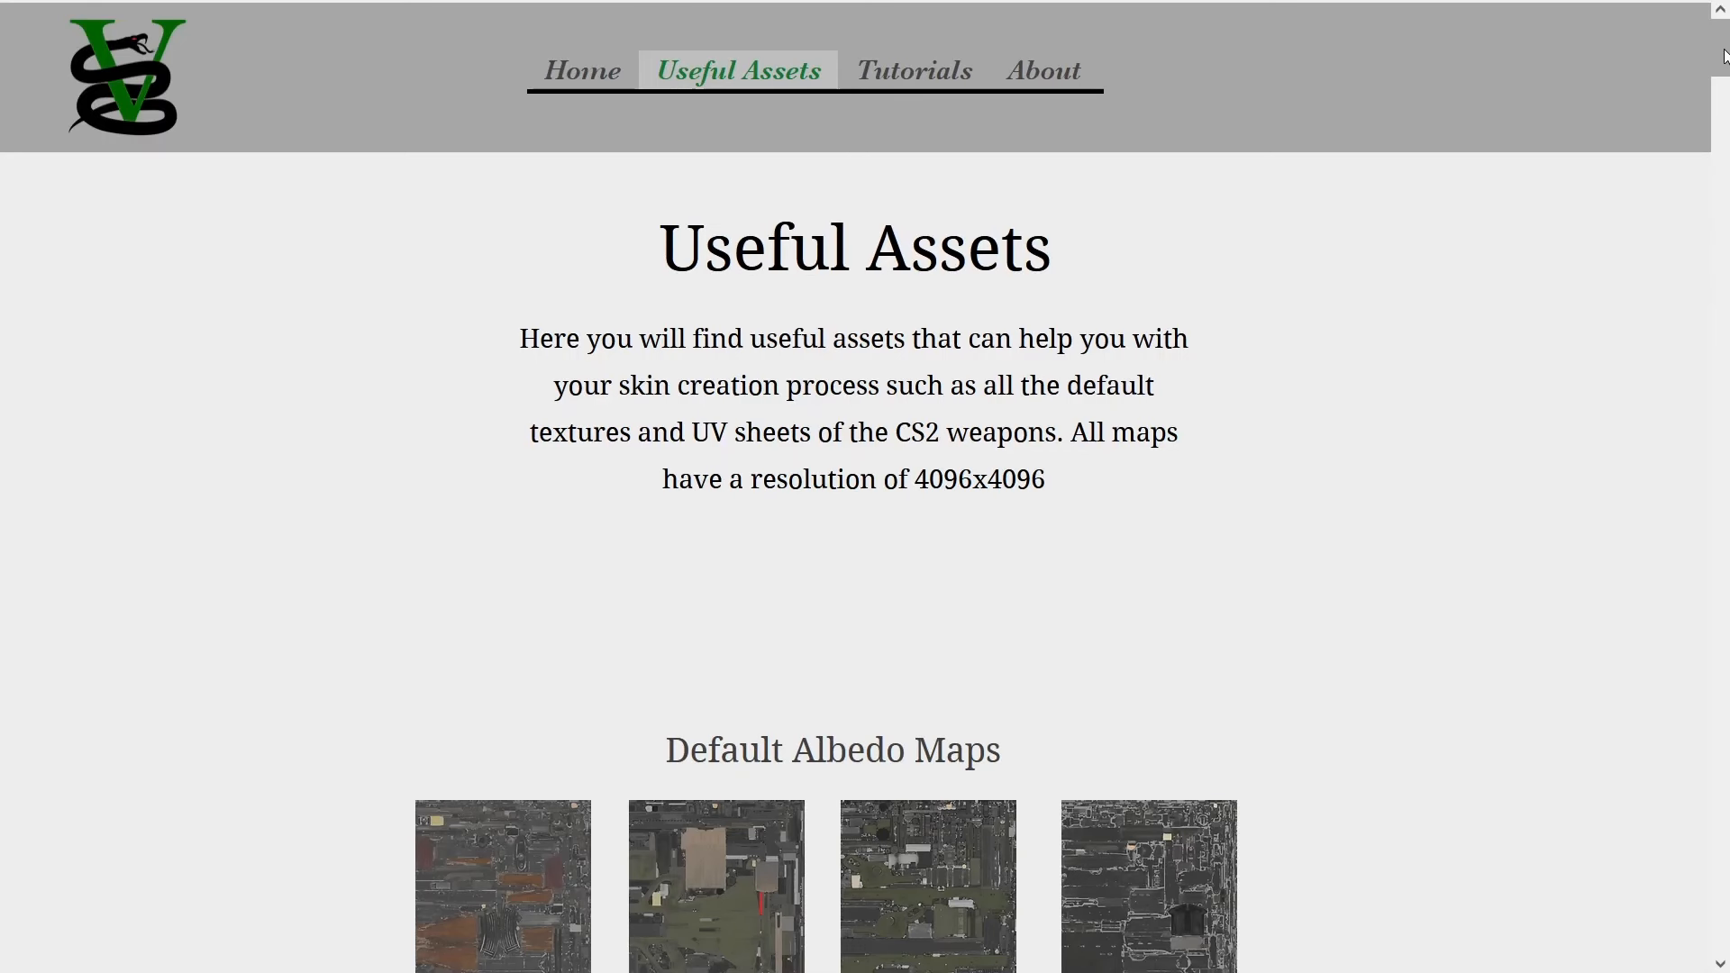
- On the website's Useful Assets page, find the Nova UV sheet and download weapon_shot_nova_uv.png
{"action": "left_click_drag", "start_coordinate": [1724, 56], "coordinate": [1724, 878]}
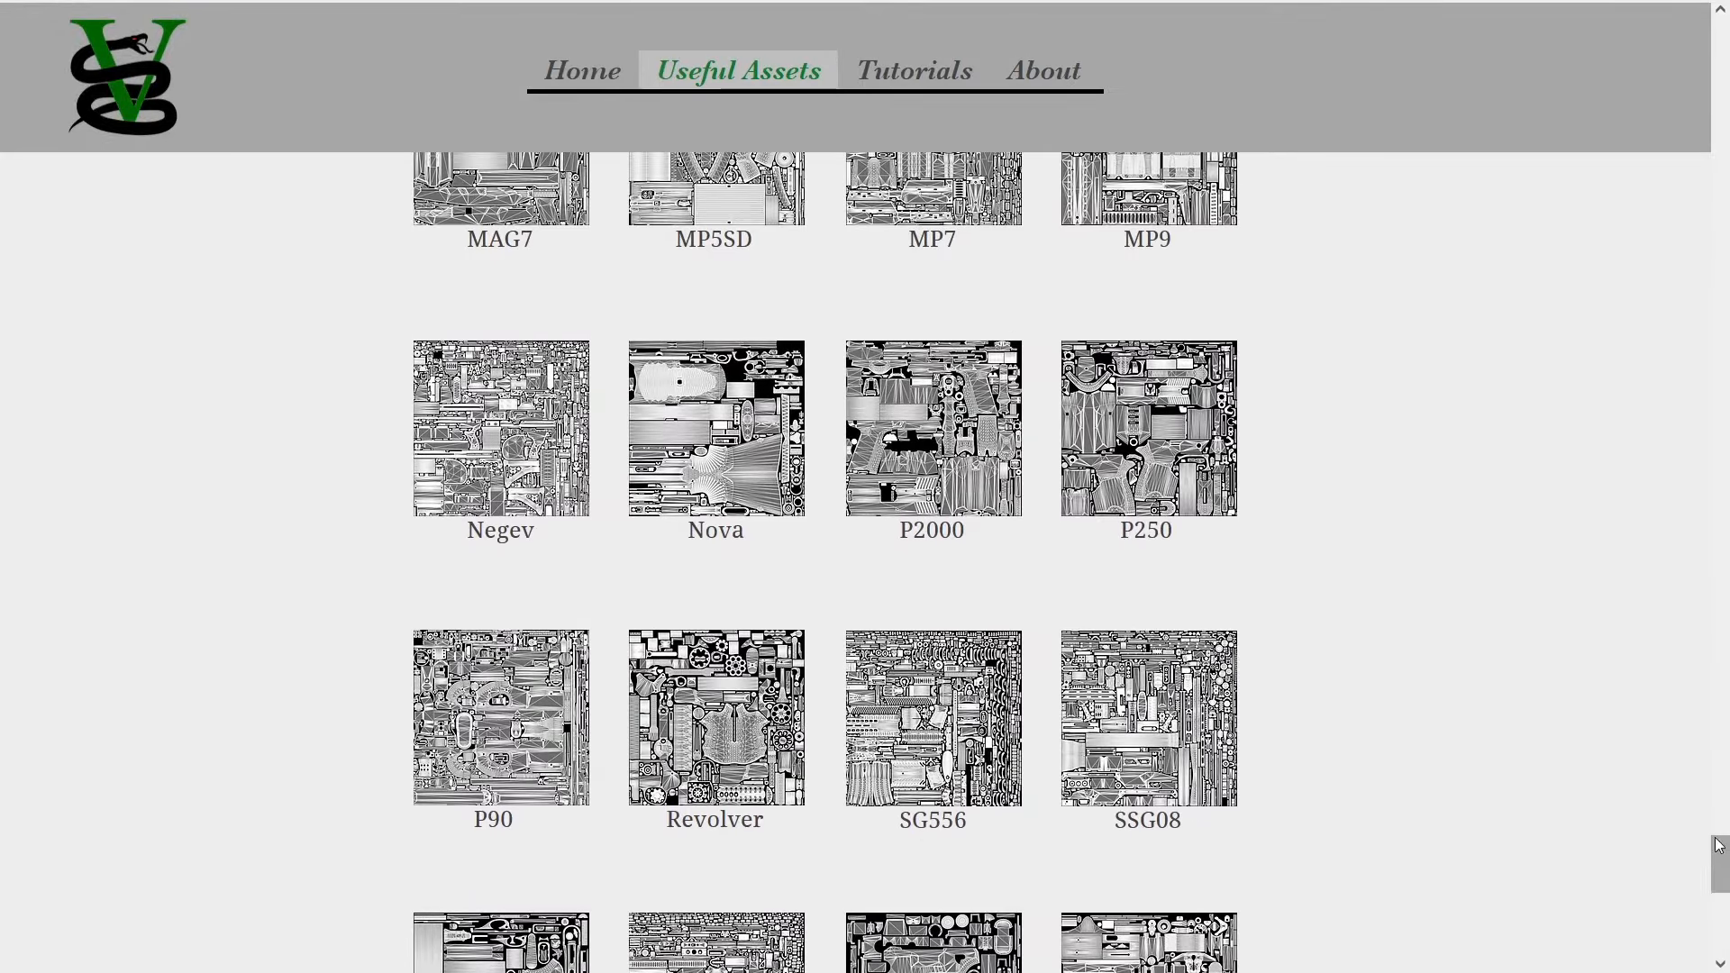
{"action": "left_click", "coordinate": [740, 439]}
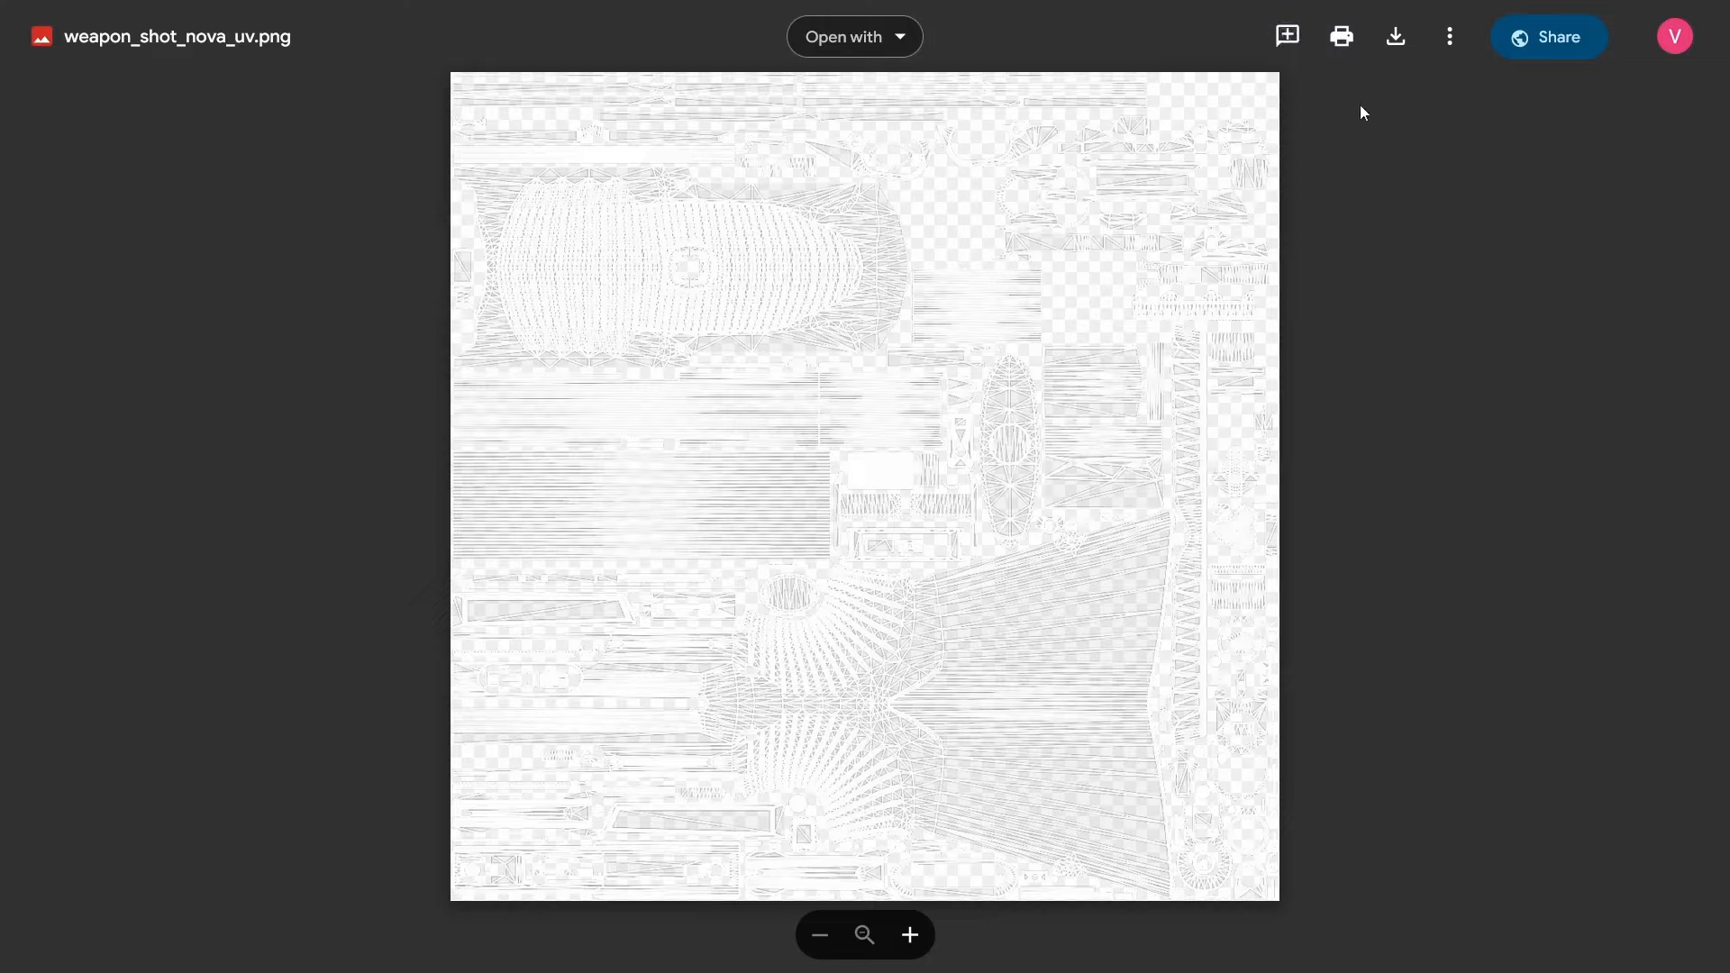
{"action": "left_click", "coordinate": [1392, 37]}
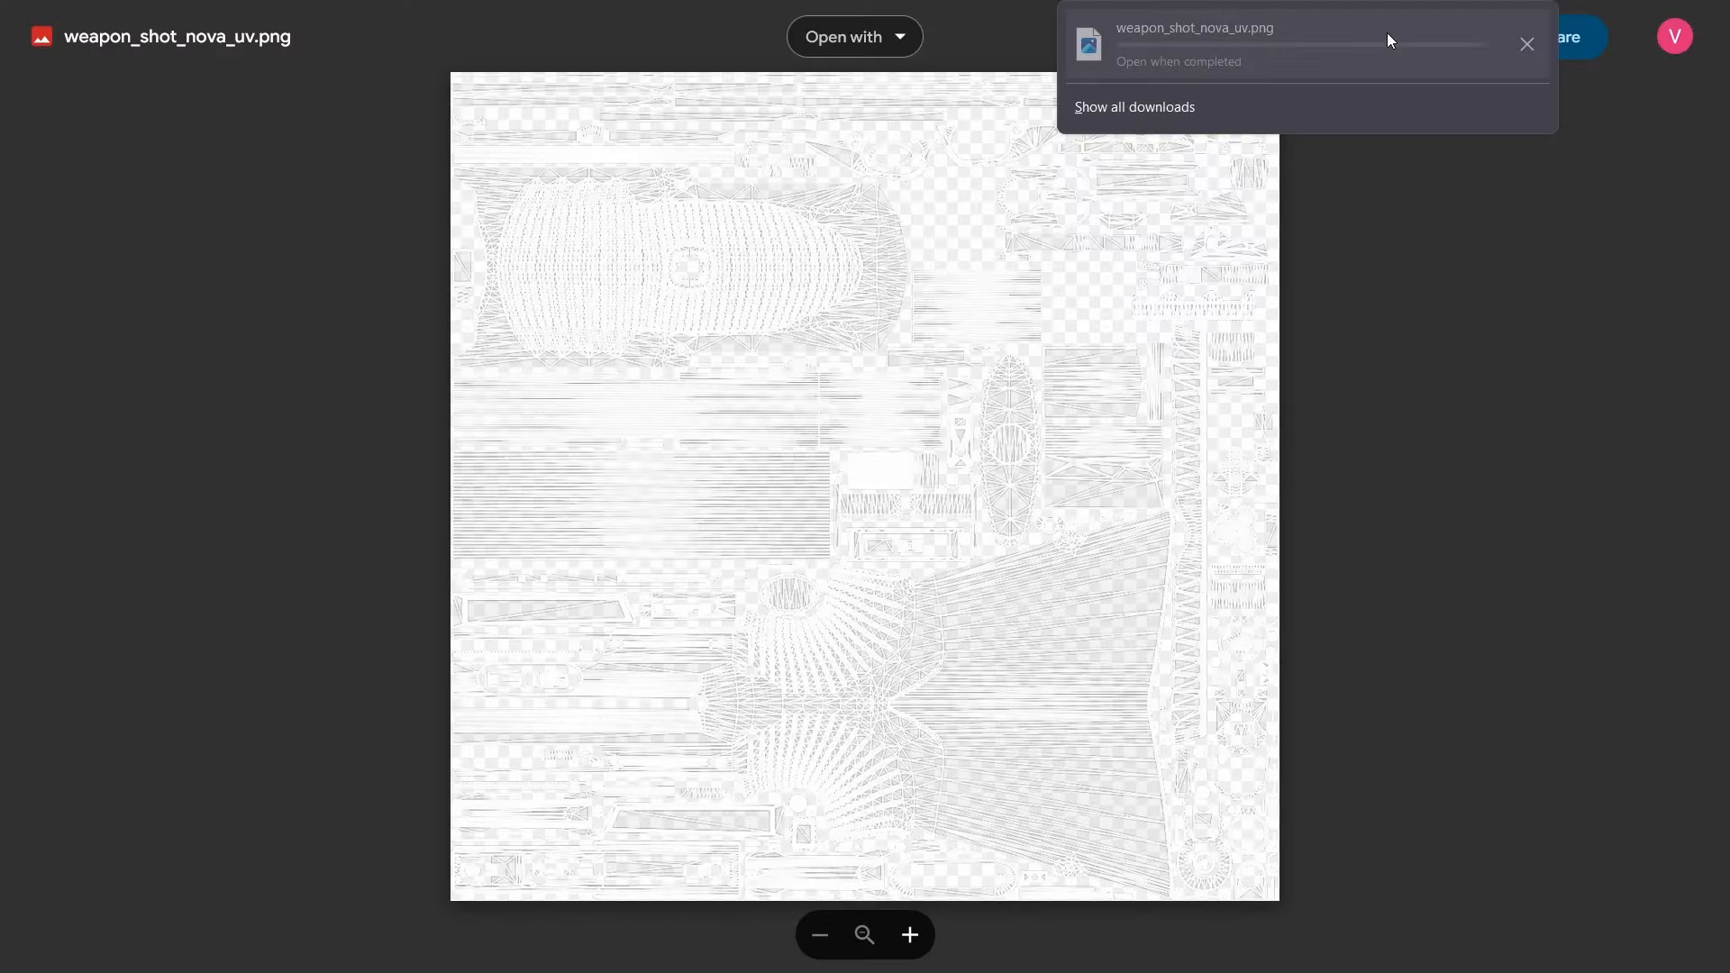
{"action": "left_click", "coordinate": [1387, 32]}
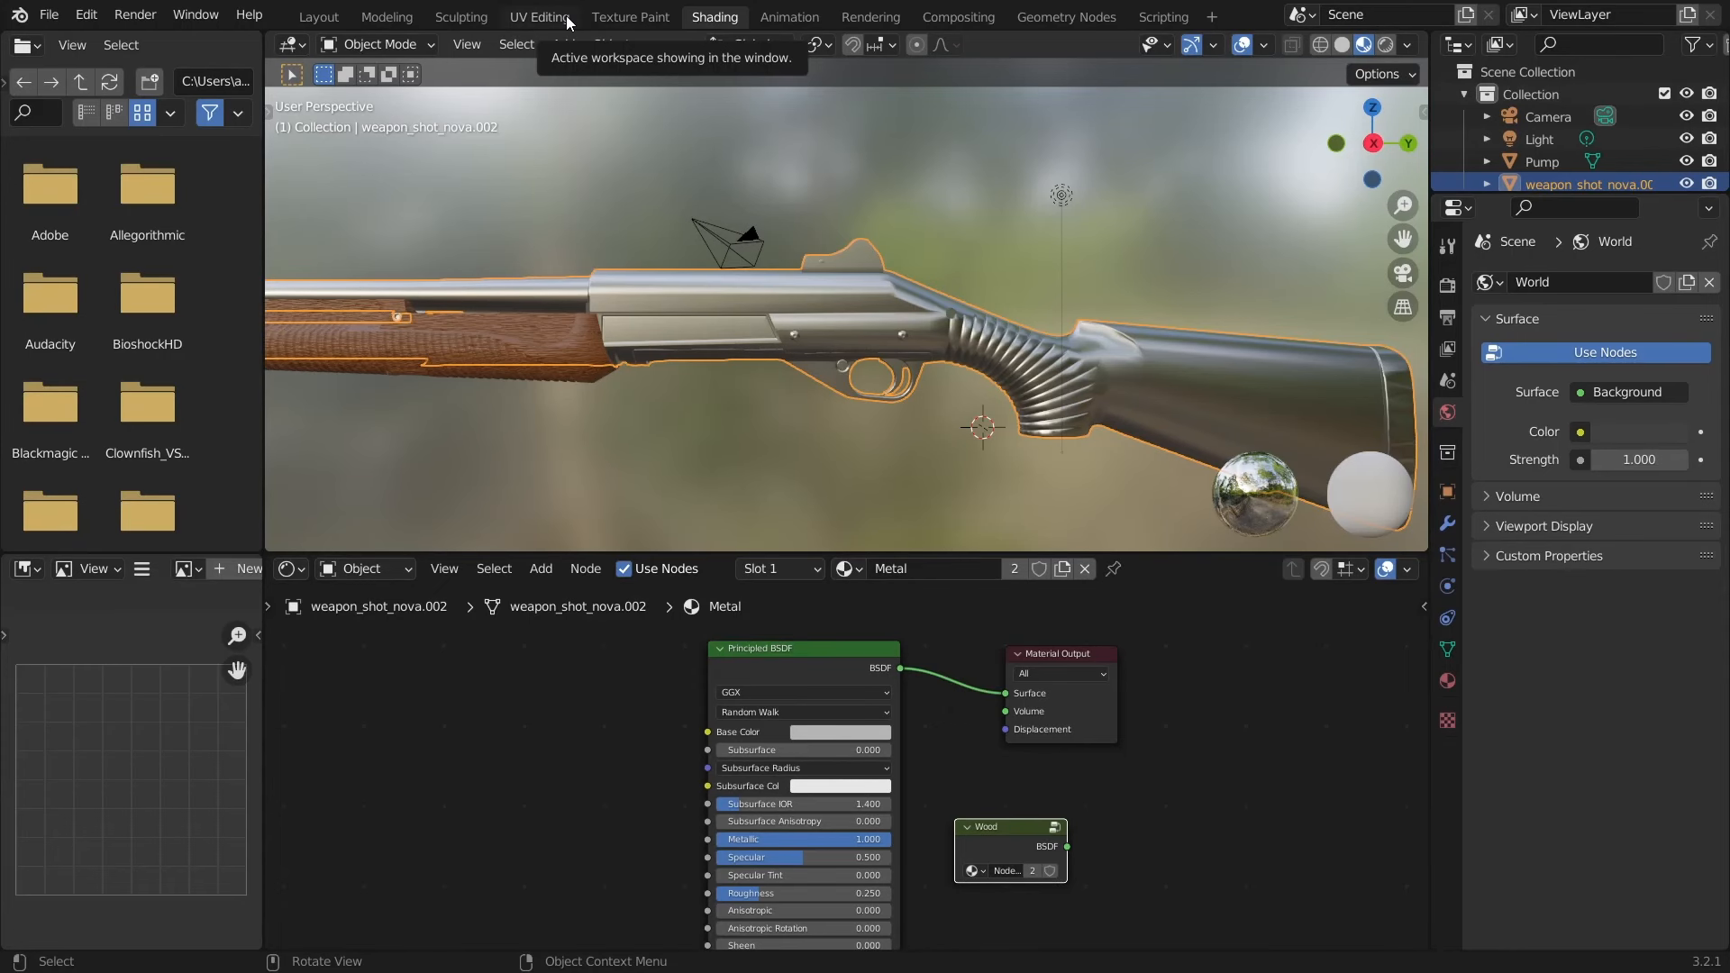
- Switch to Blender's UV Editing workspace and select the whole shotgun body to show its UV layout
{"action": "left_click", "coordinate": [540, 17]}
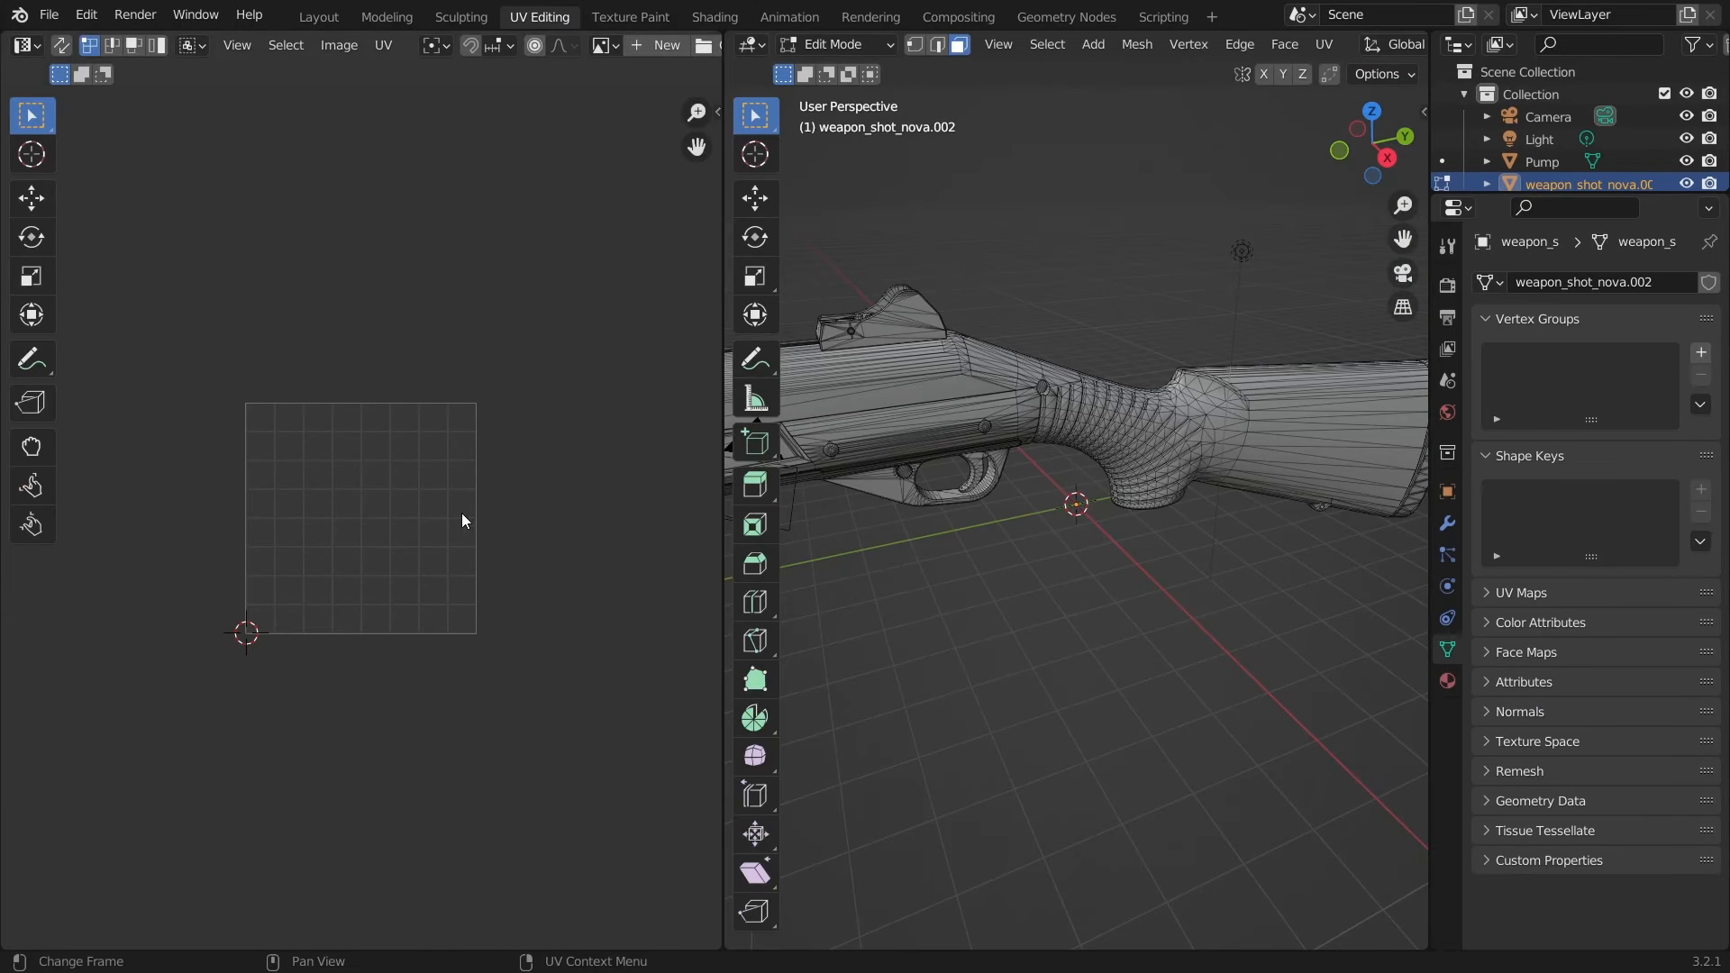
{"action": "scroll", "coordinate": [343, 541], "scroll_direction": "up", "scroll_amount": 4}
{"action": "key", "text": "a"}
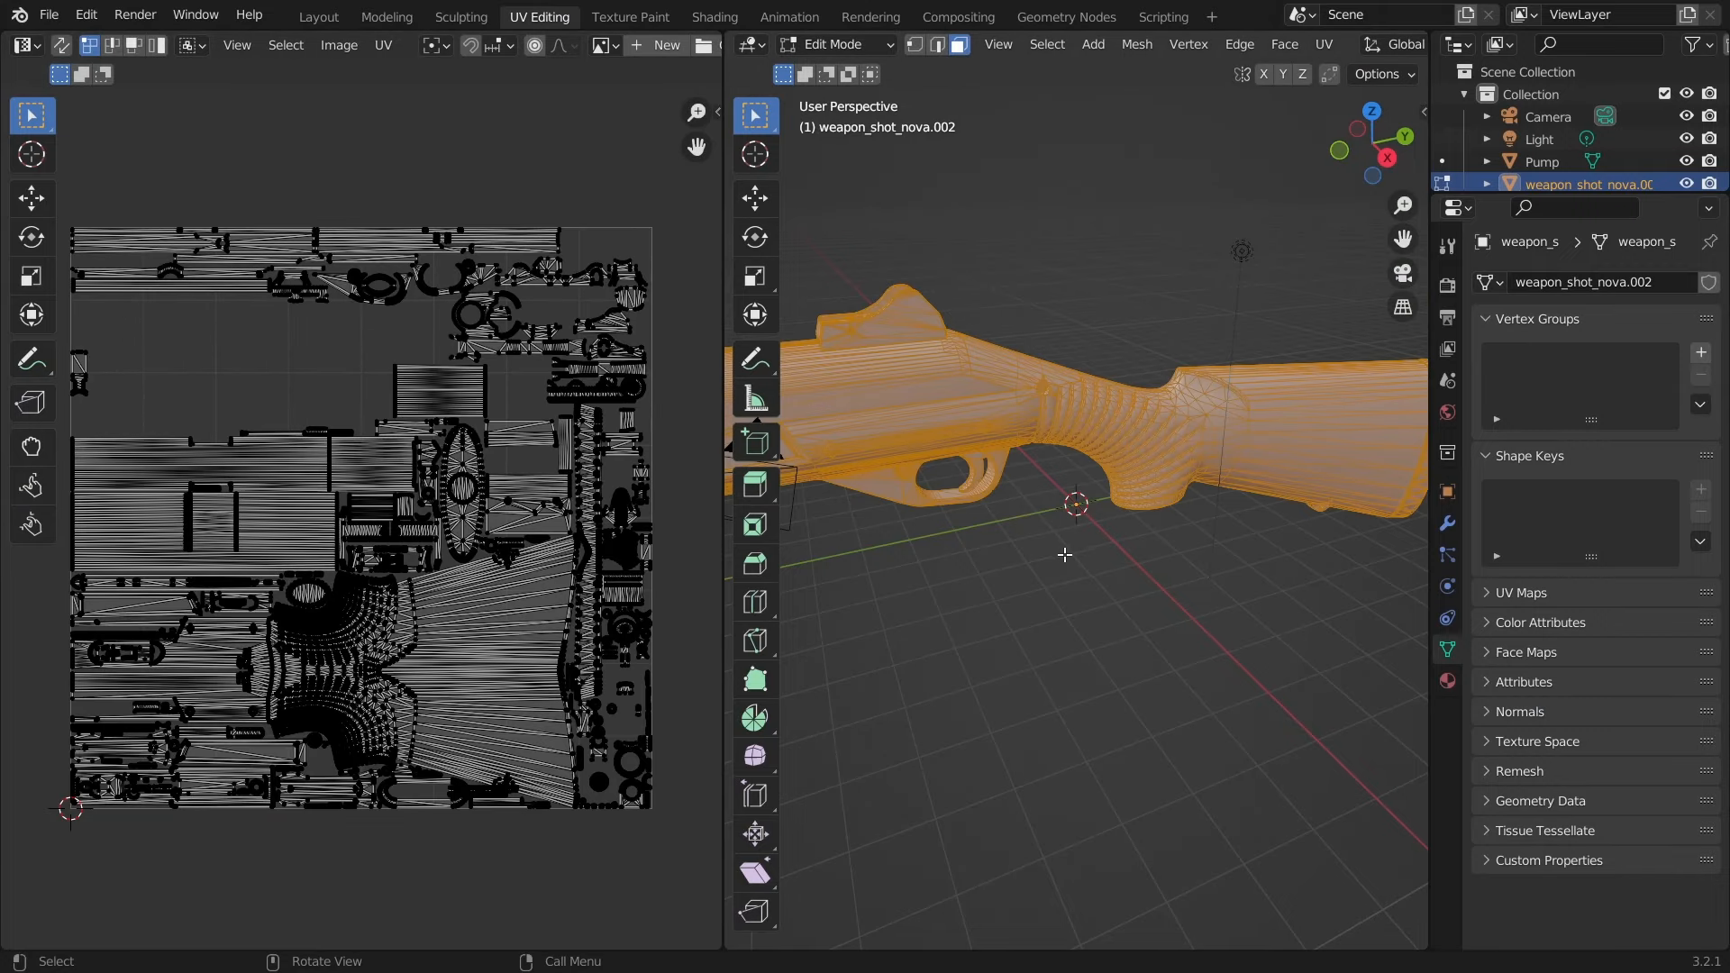
- Select the receiver's linked geometry alone to view its UV islands, and clear the selection
{"action": "scroll", "coordinate": [477, 589], "scroll_direction": "up", "scroll_amount": 3}
{"action": "scroll", "coordinate": [470, 597], "scroll_direction": "down", "scroll_amount": 2}
{"action": "key", "text": "alt+a"}
{"action": "key", "text": "l"}
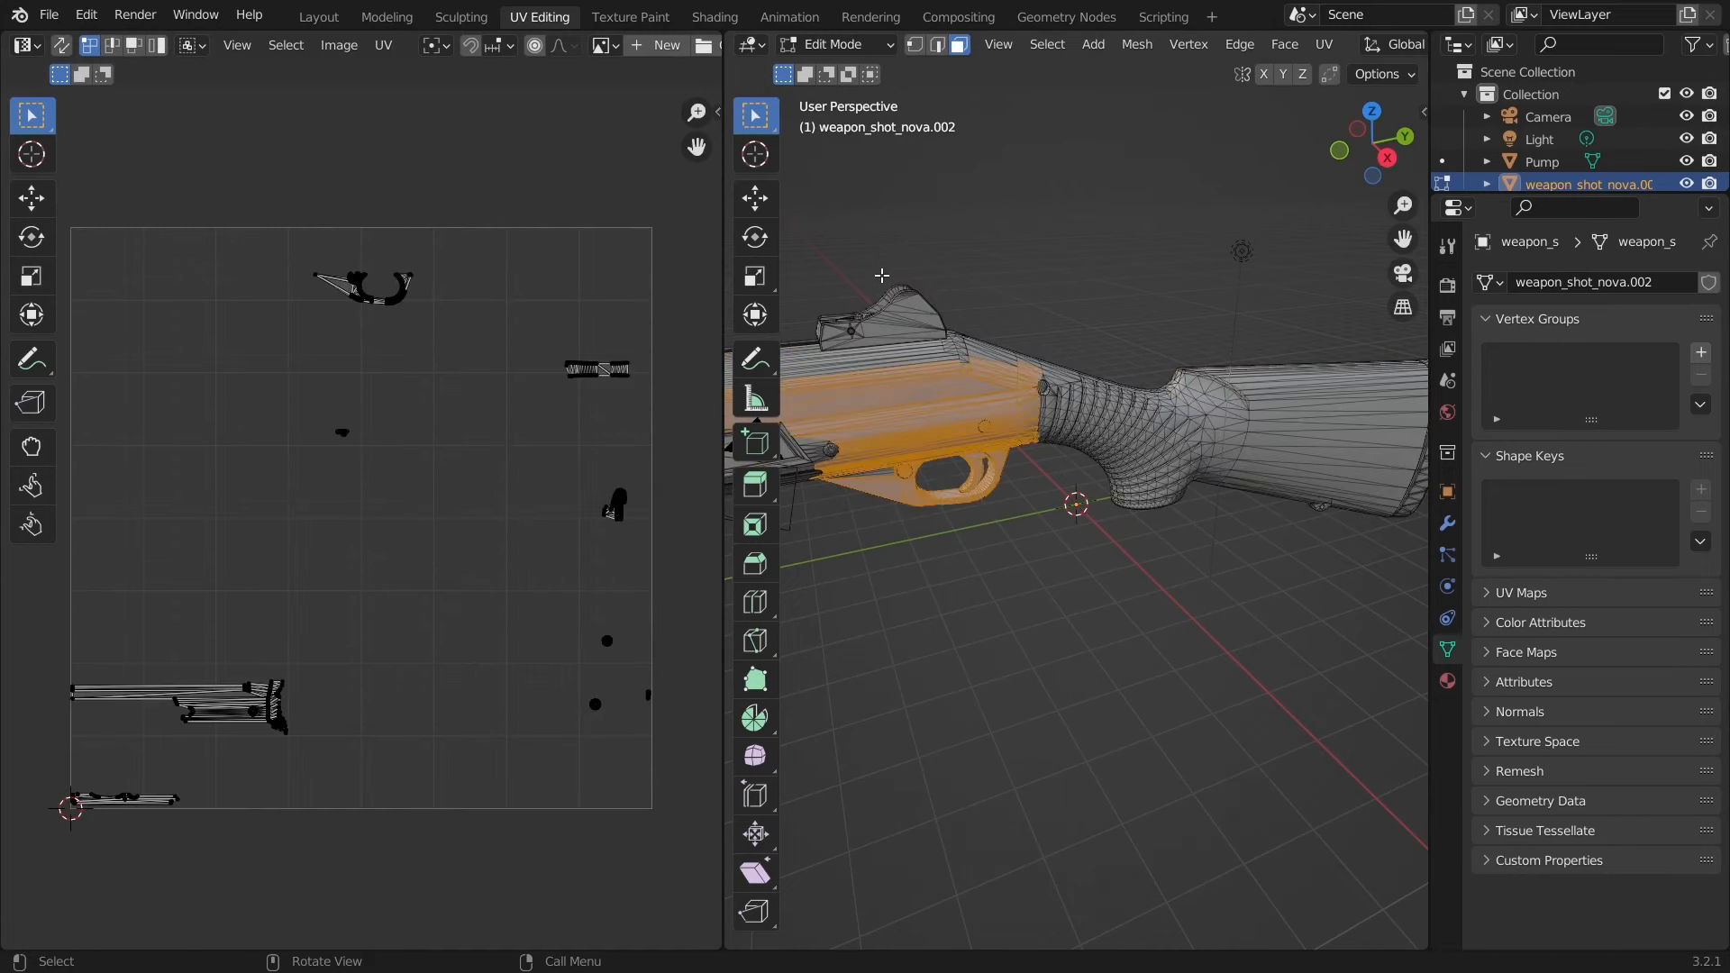
{"action": "key", "text": "l"}
{"action": "middle_click_drag", "start_coordinate": [1003, 590], "coordinate": [943, 572]}
{"action": "key", "text": "alt+a"}
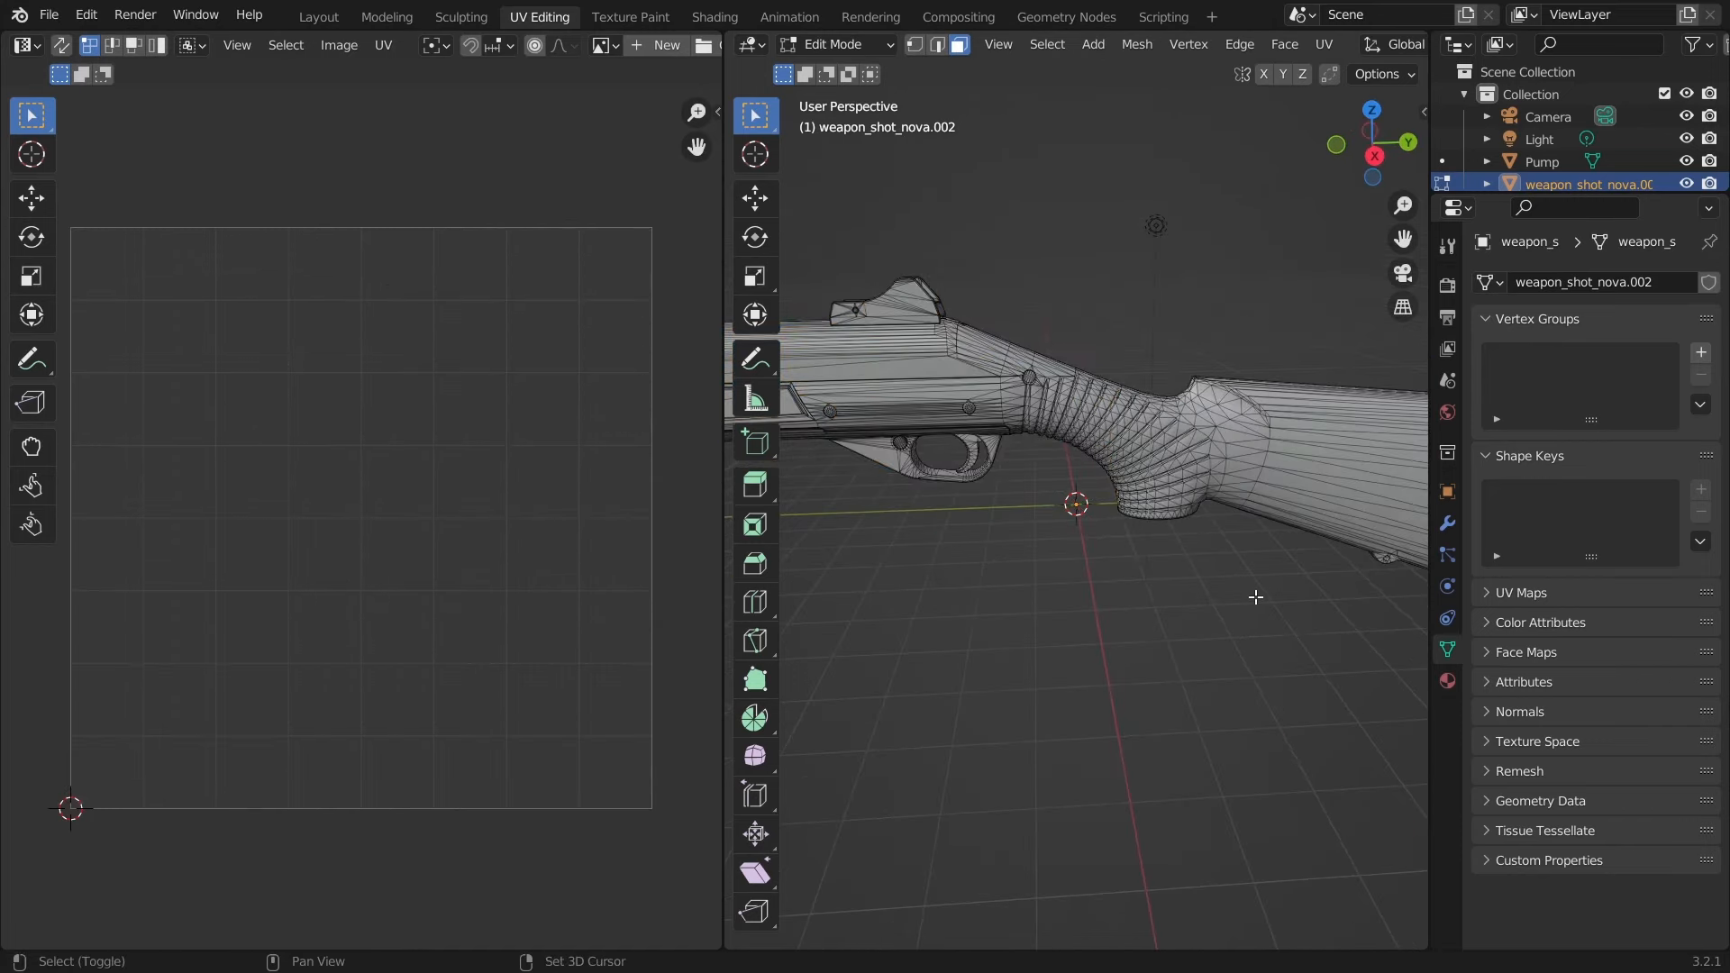
- Select the entire stock through the mesh with X-ray in the right orthographic view, and examine its UV islands
{"action": "middle_click_drag", "start_coordinate": [1255, 596], "coordinate": [1004, 626], "text": "shift"}
{"action": "left_click", "coordinate": [1377, 159]}
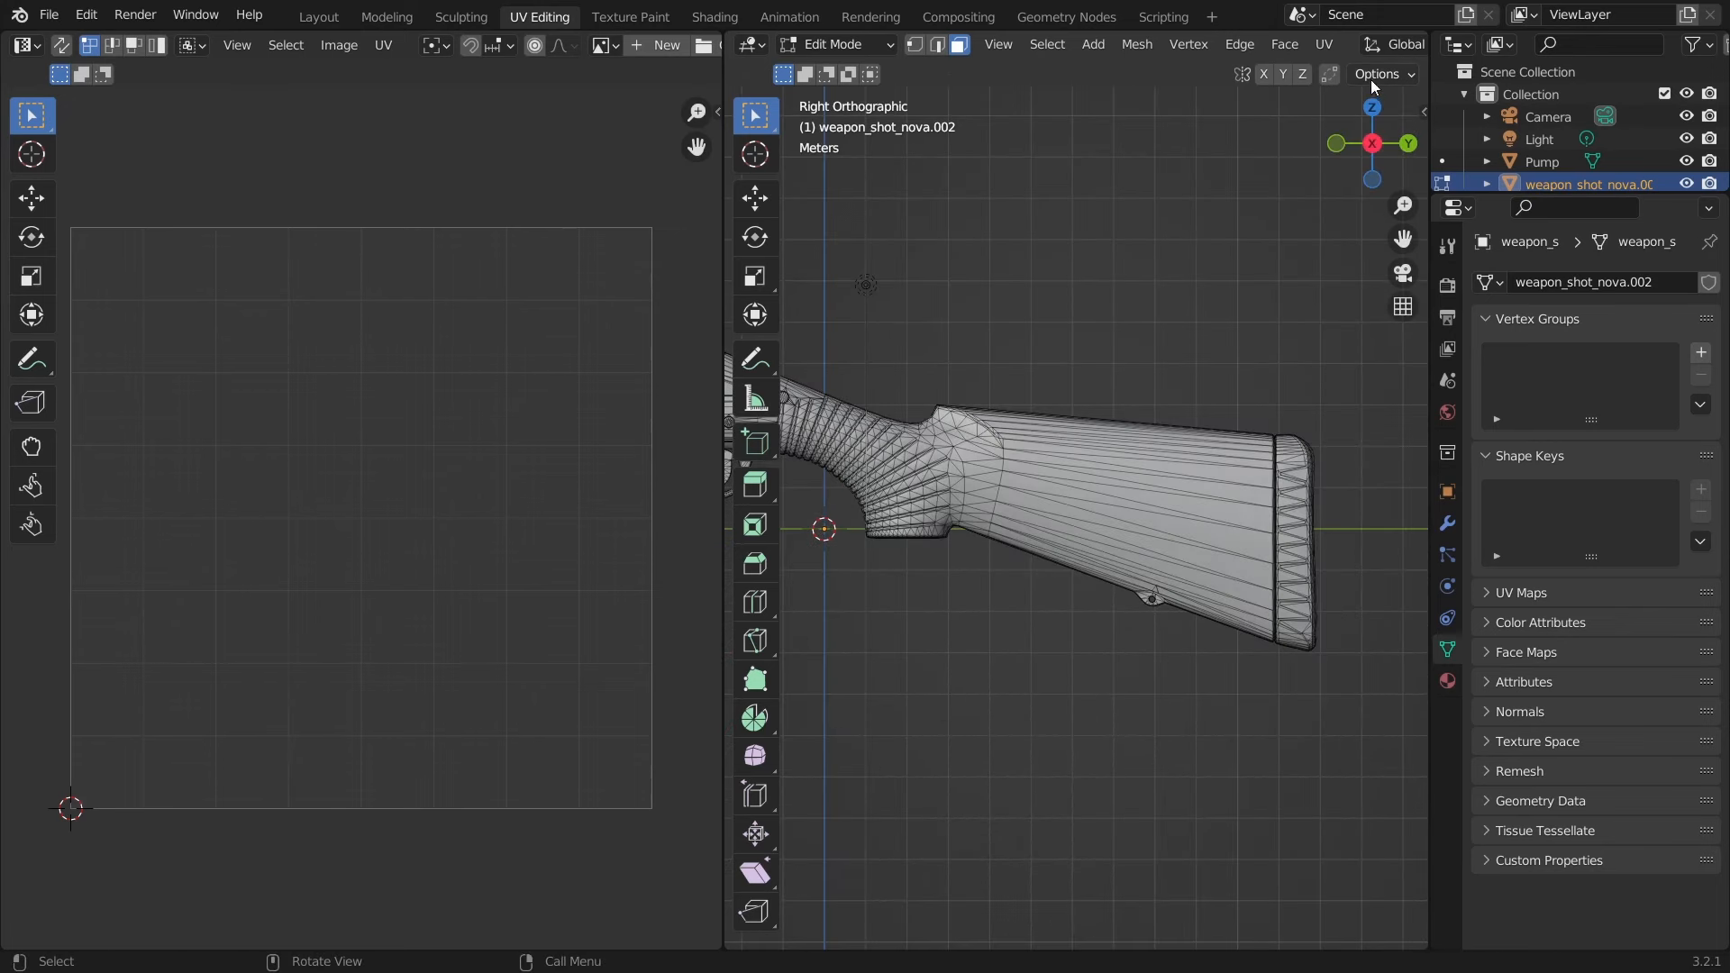
{"action": "scroll", "coordinate": [1372, 49], "scroll_direction": "down", "scroll_amount": 10}
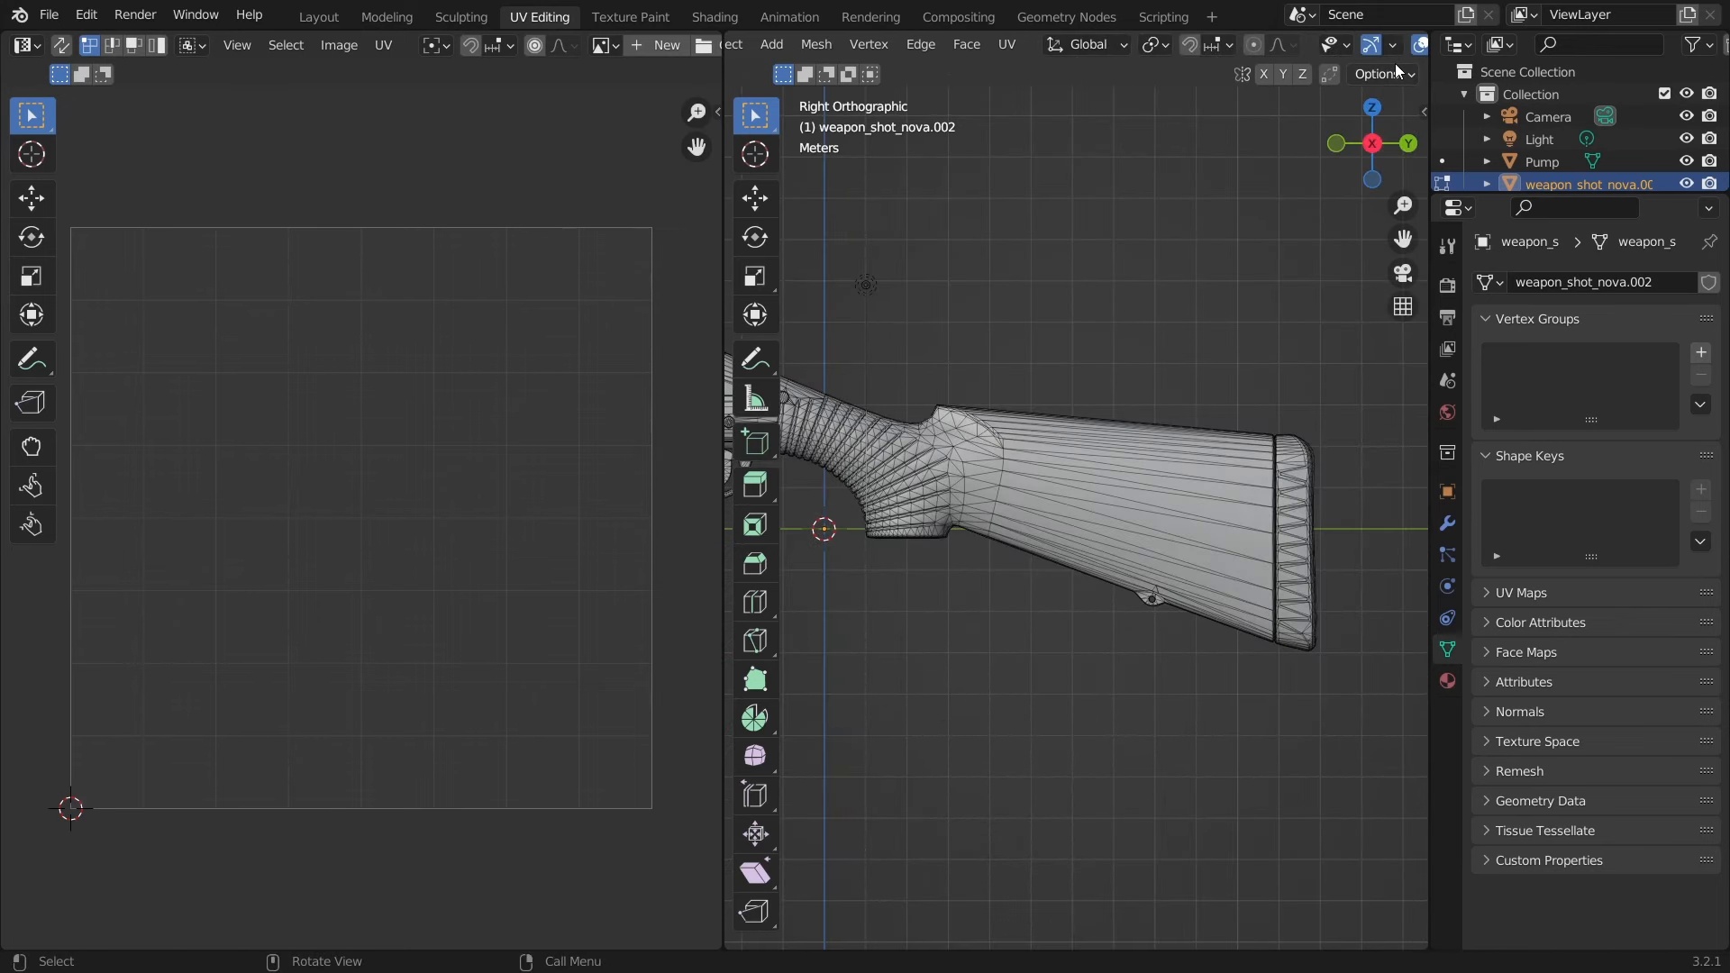
{"action": "scroll", "coordinate": [1399, 47], "scroll_direction": "down", "scroll_amount": 3}
{"action": "left_click", "coordinate": [1294, 46]}
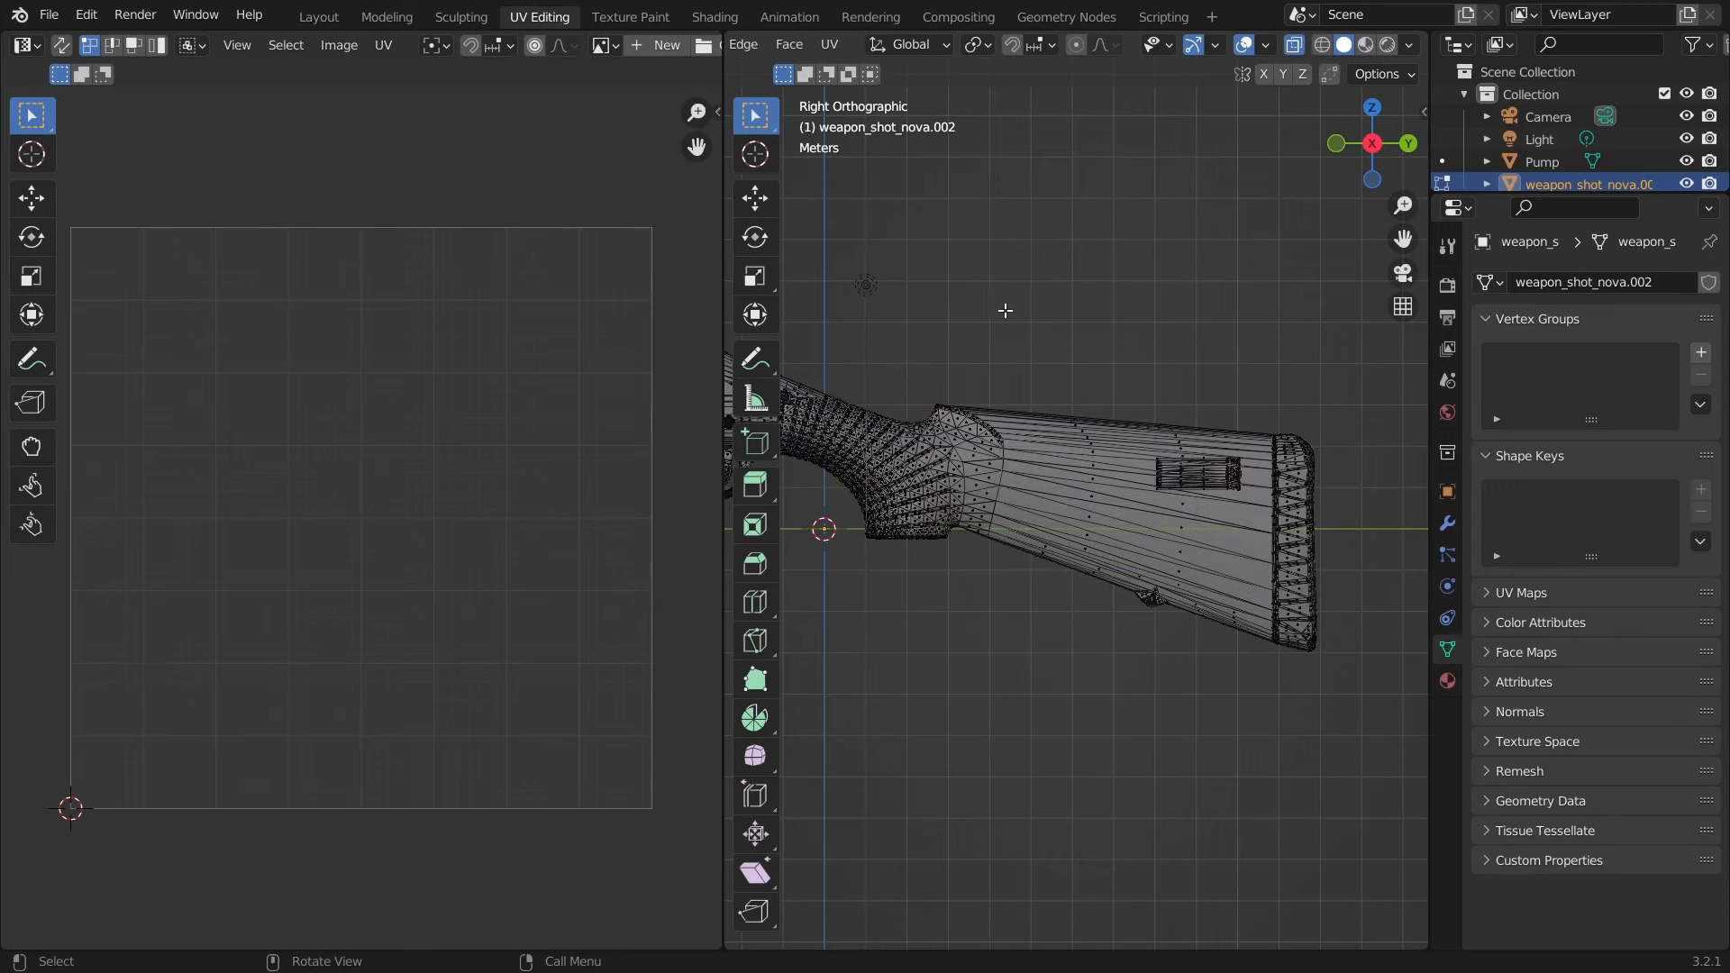
{"action": "left_click_drag", "start_coordinate": [936, 316], "coordinate": [1394, 773]}
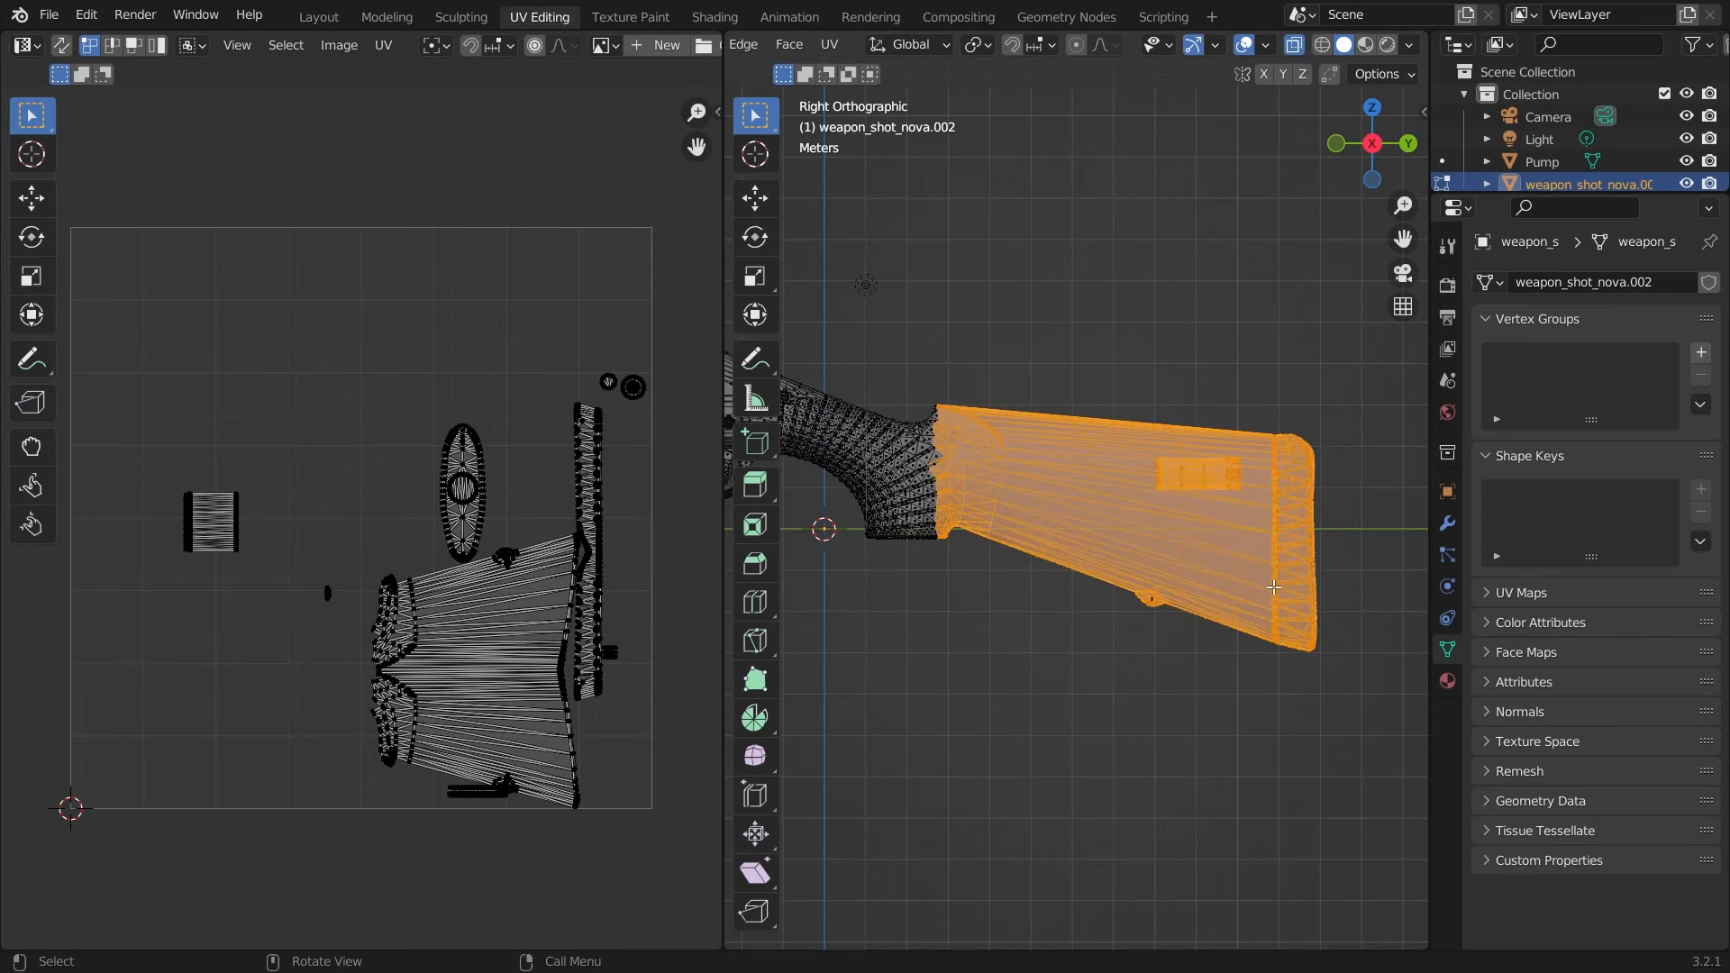
{"action": "scroll", "coordinate": [1273, 588], "scroll_direction": "up", "scroll_amount": 3}
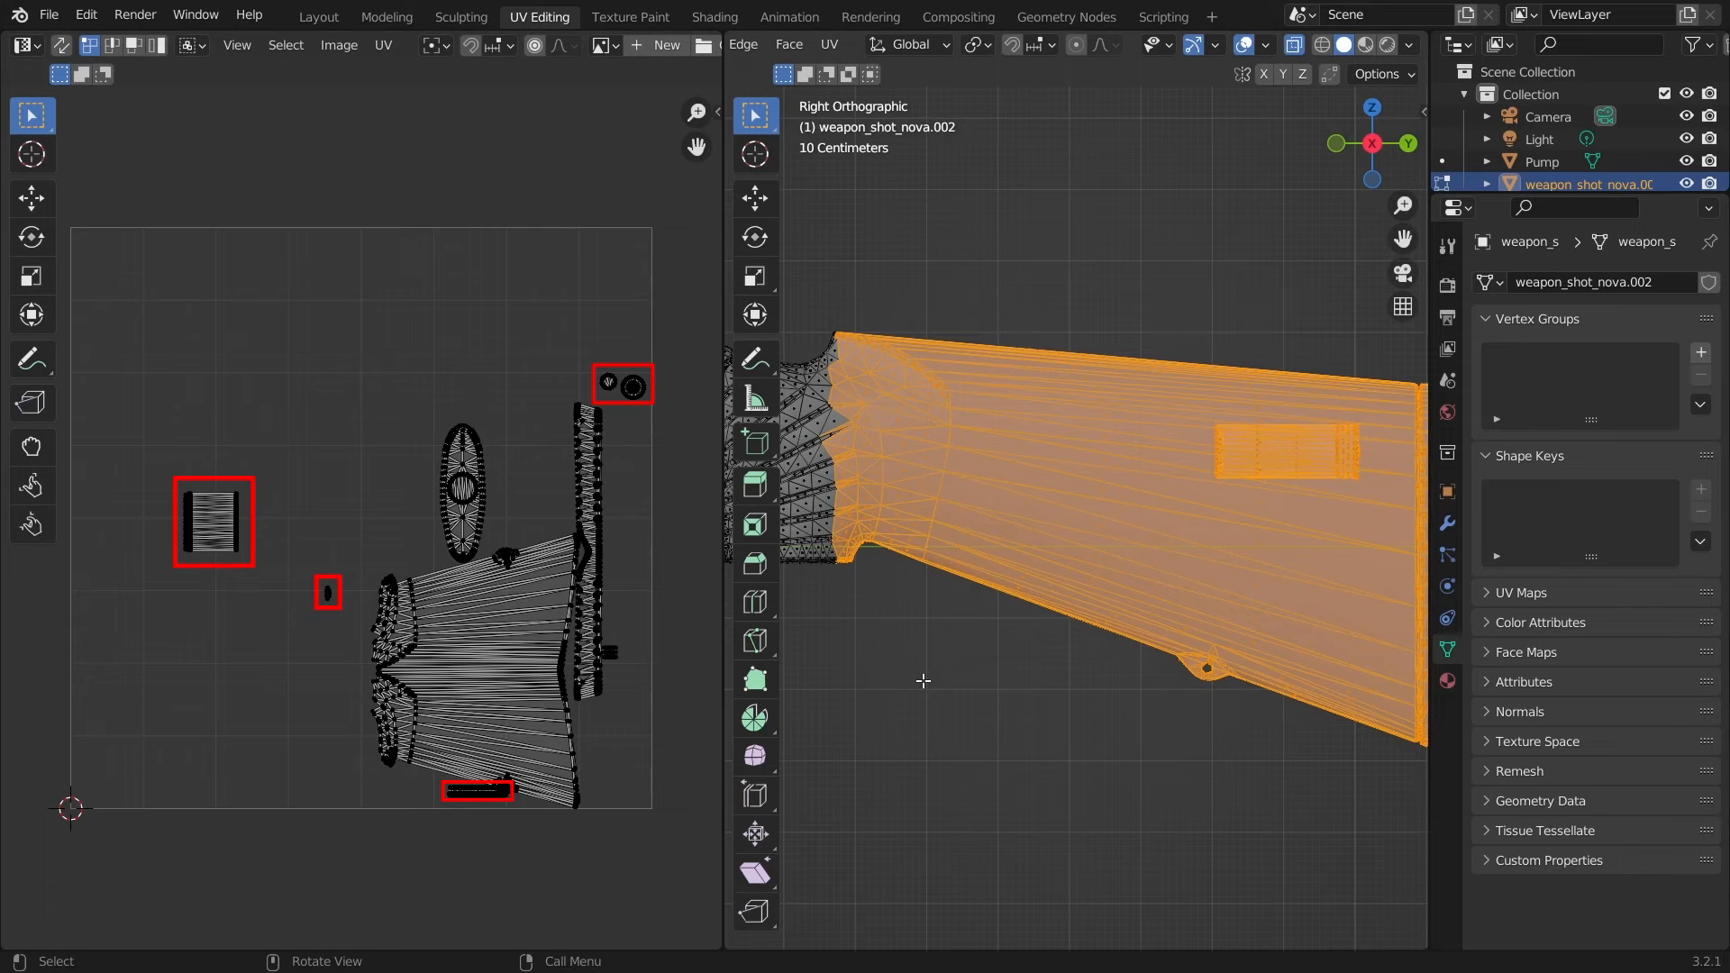
{"action": "scroll", "coordinate": [955, 699], "scroll_direction": "down", "scroll_amount": 3}
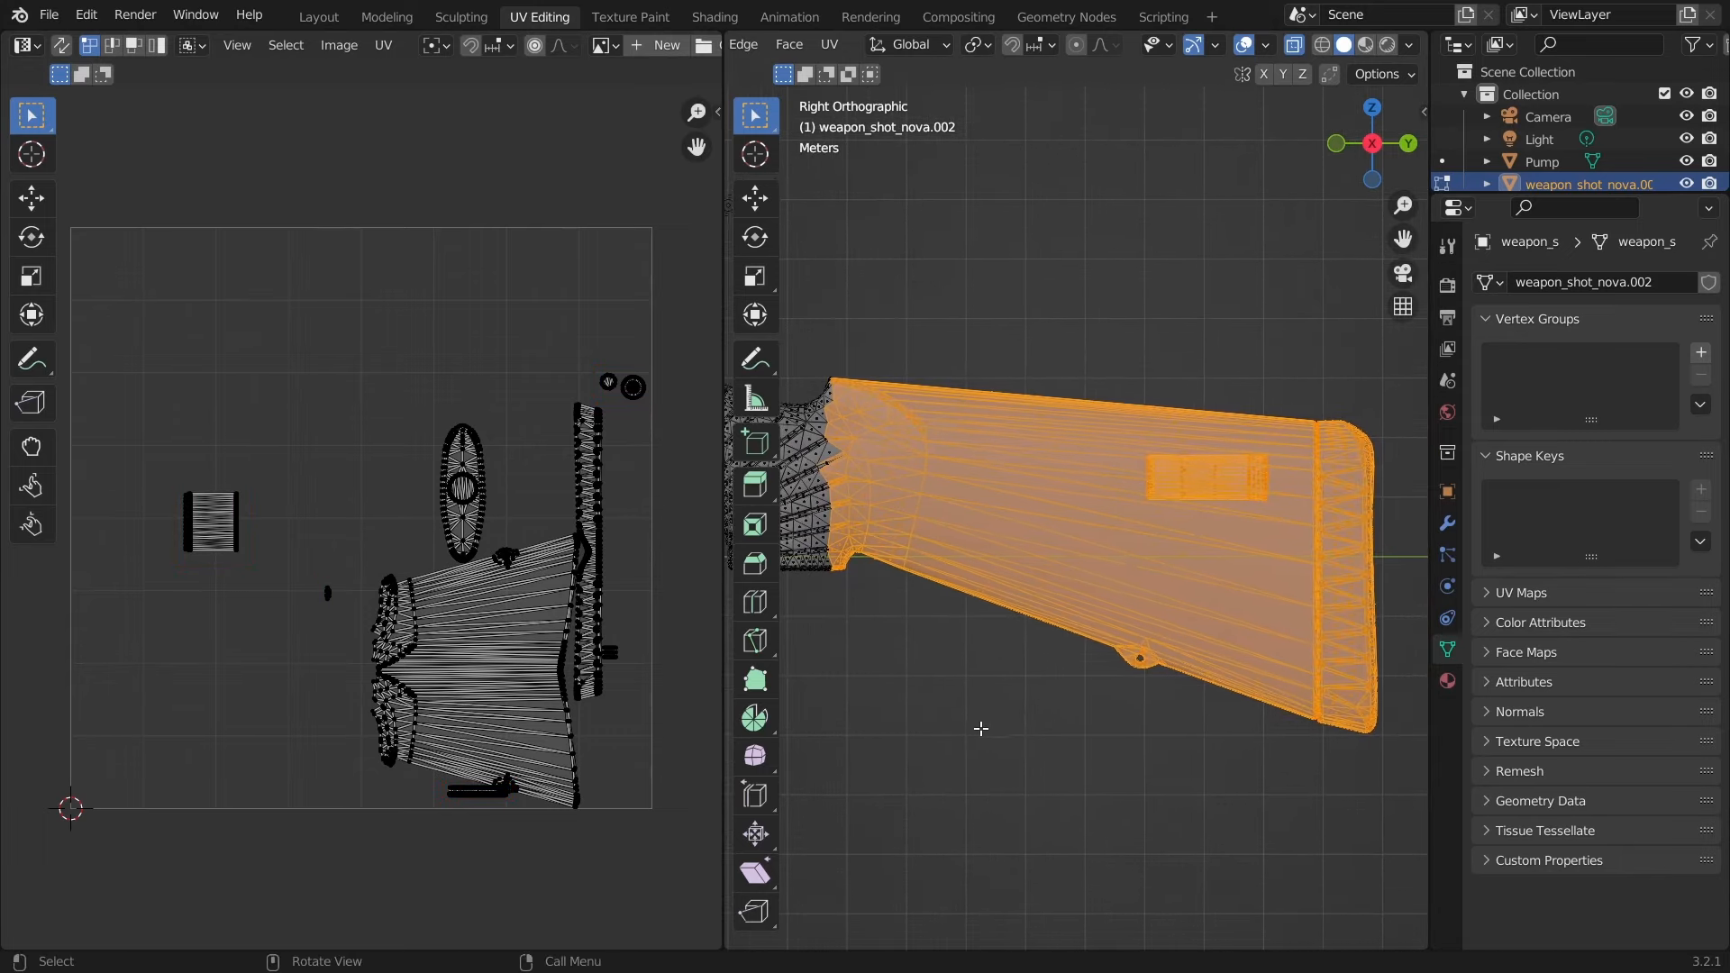
{"action": "scroll", "coordinate": [587, 753], "scroll_direction": "up", "scroll_amount": 3}
{"action": "middle_click_drag", "start_coordinate": [587, 754], "coordinate": [409, 625]}
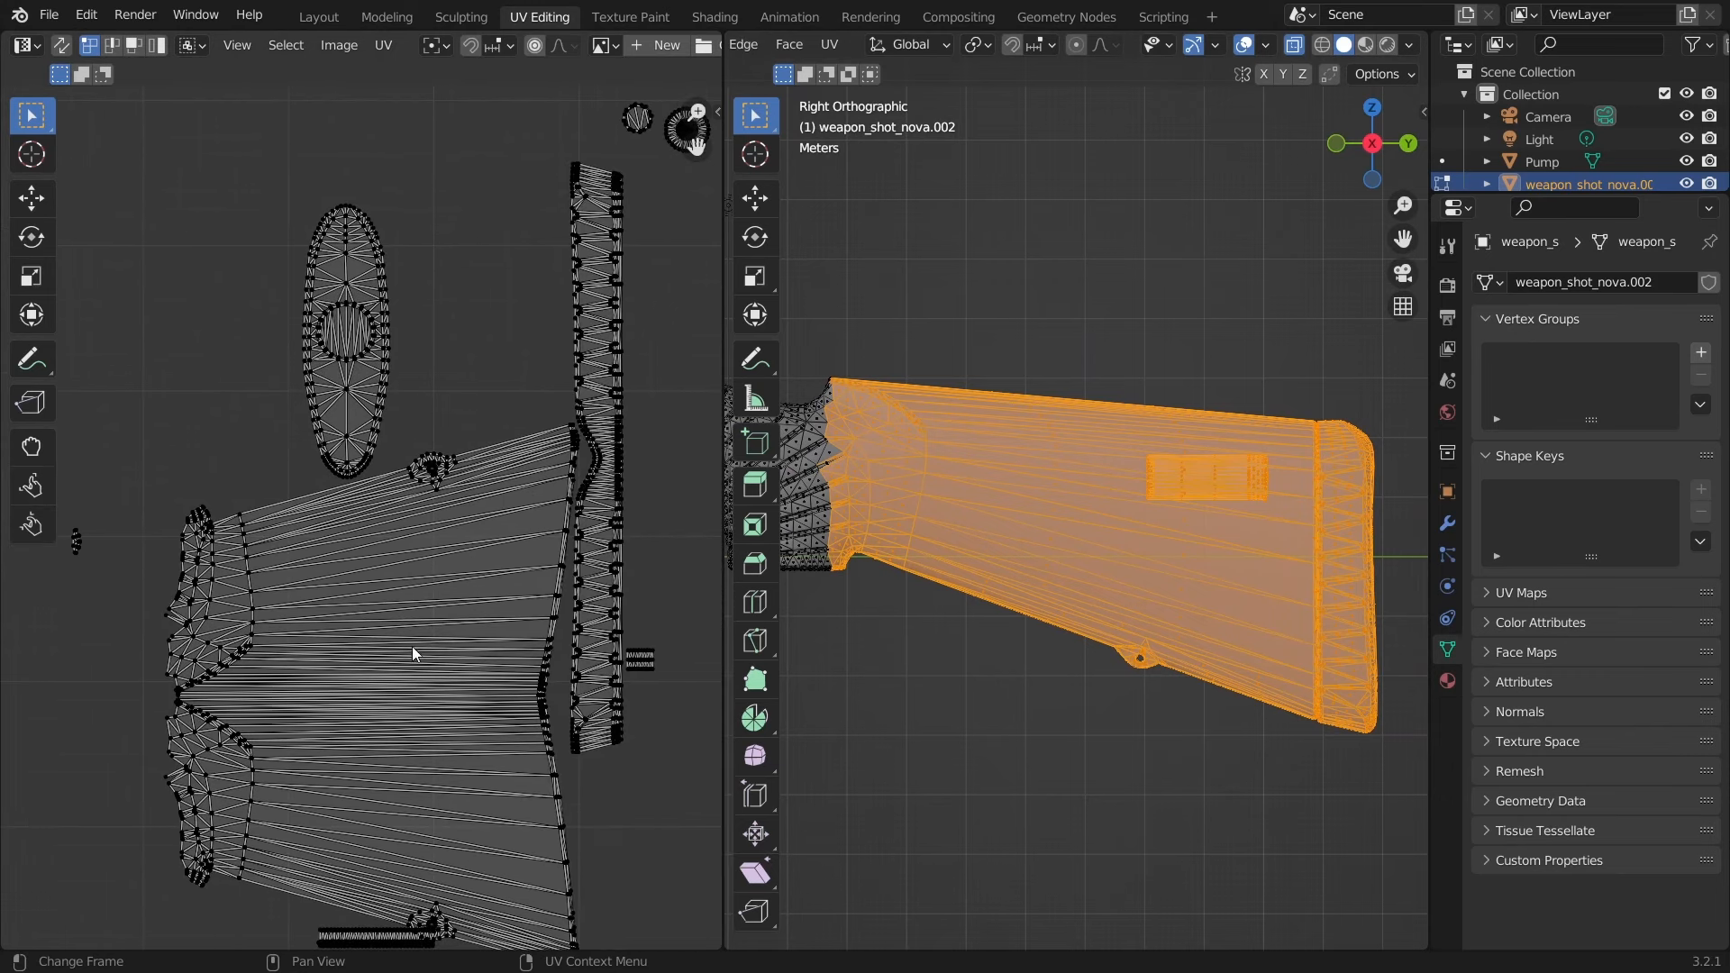
{"action": "scroll", "coordinate": [504, 780], "scroll_direction": "down", "scroll_amount": 3}
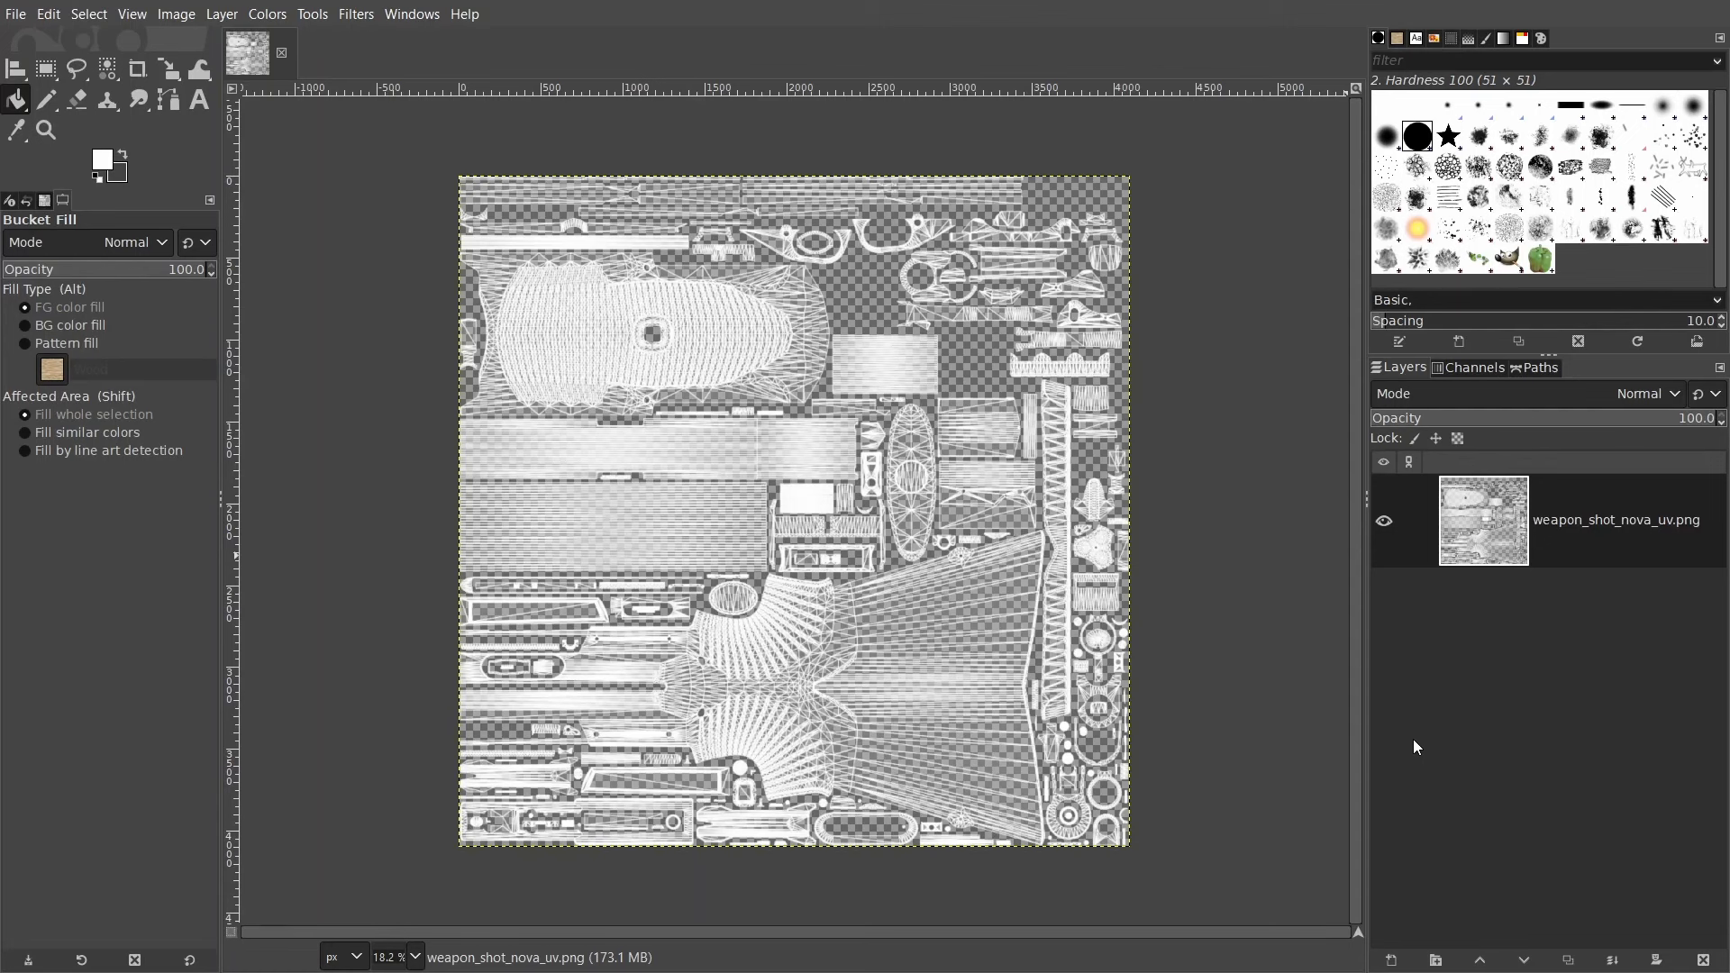
- In GIMP, add a transparent 4096 × 4096 px layer above the weapon_shot_nova_uv.png layer
{"action": "left_click", "coordinate": [1393, 957]}
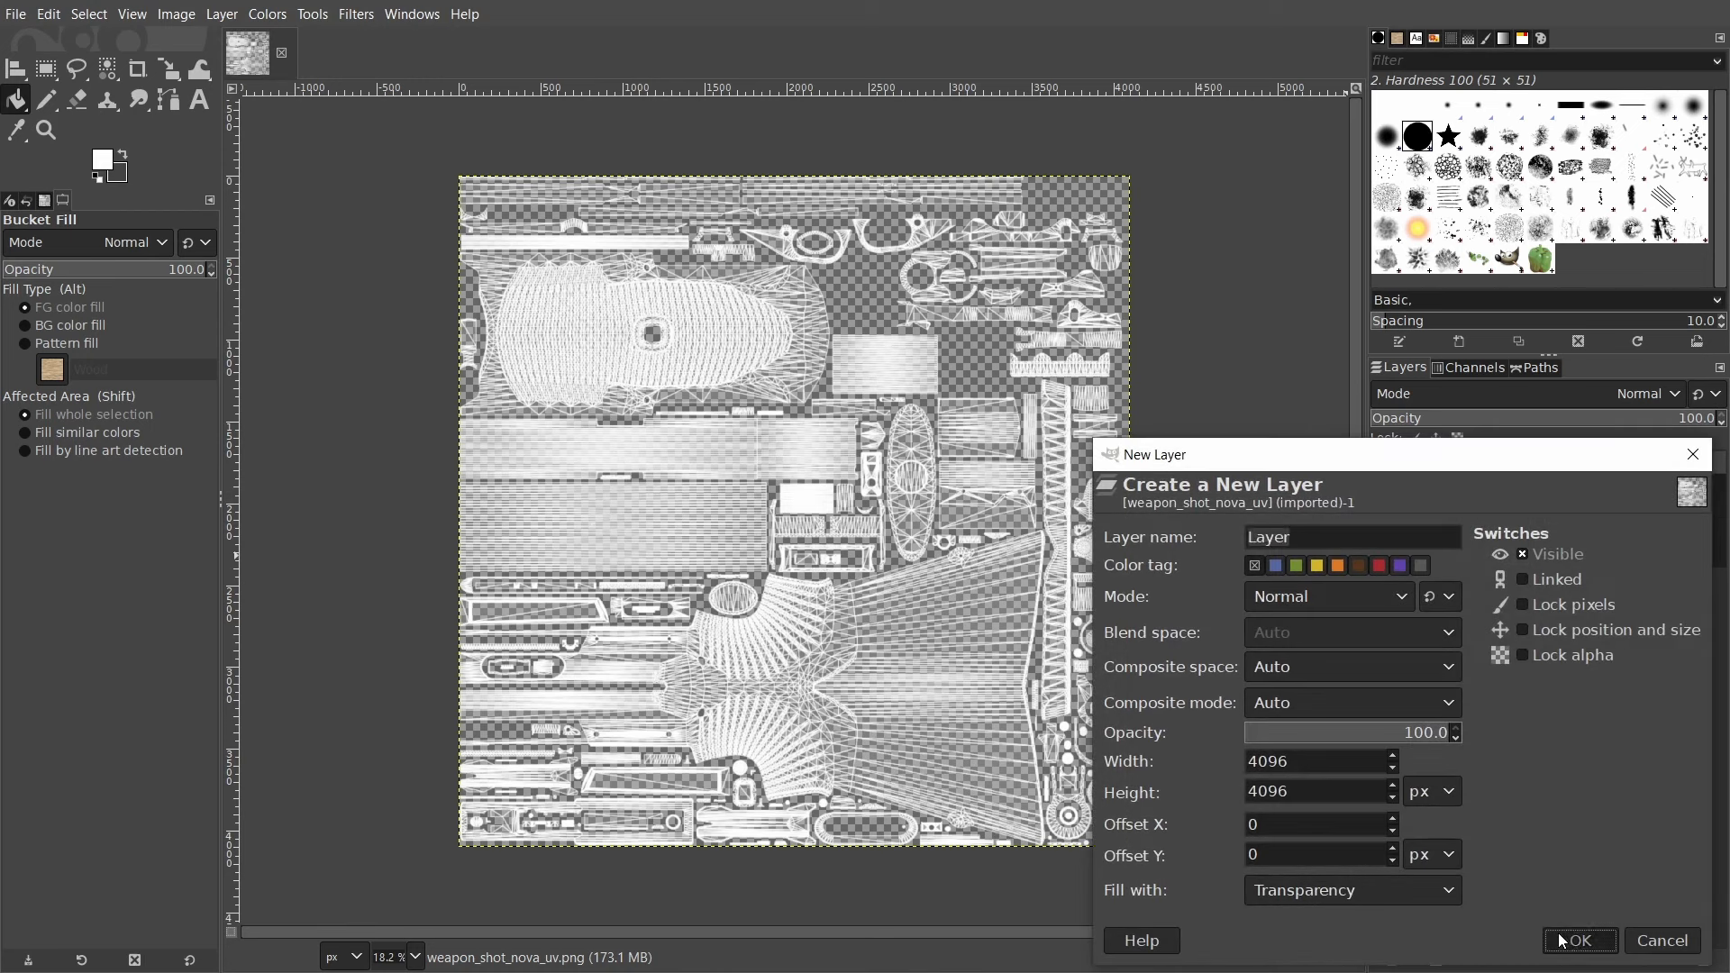
{"action": "left_click", "coordinate": [1581, 940]}
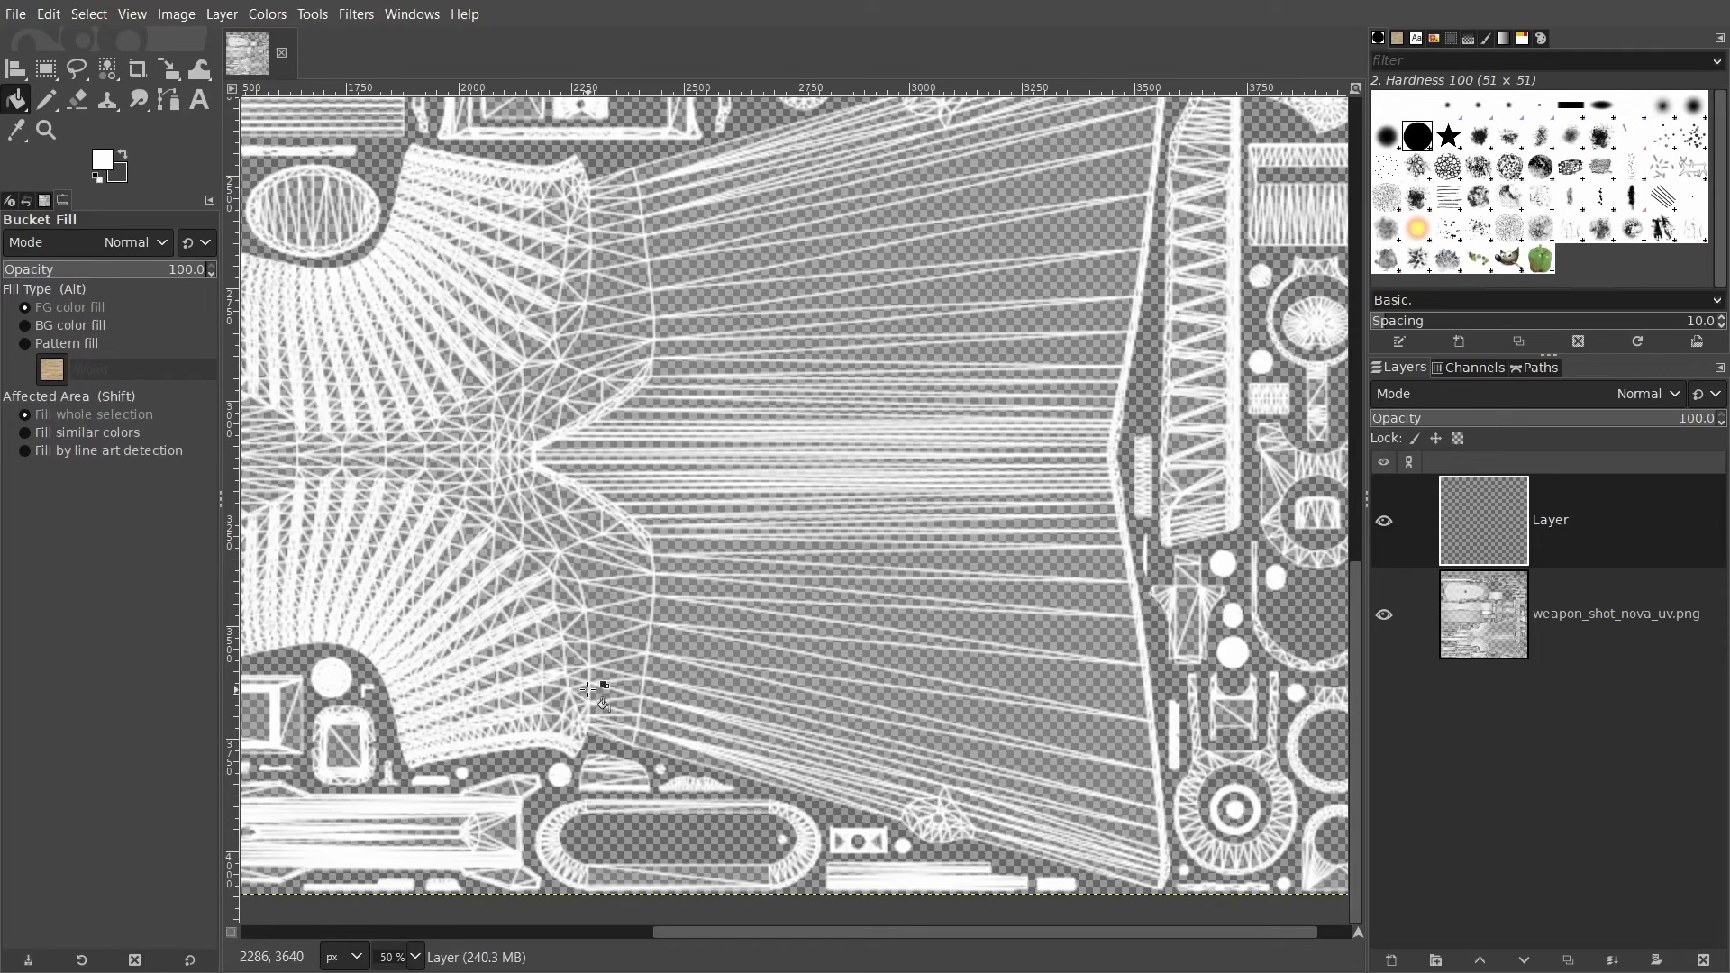
- Start a Free Select outline at the stock island's lower front corner, about (2287, 3738) px, and trace its curved front boundary upward
{"action": "scroll", "coordinate": [590, 698], "scroll_direction": "up", "scroll_amount": 3, "text": "ctrl"}
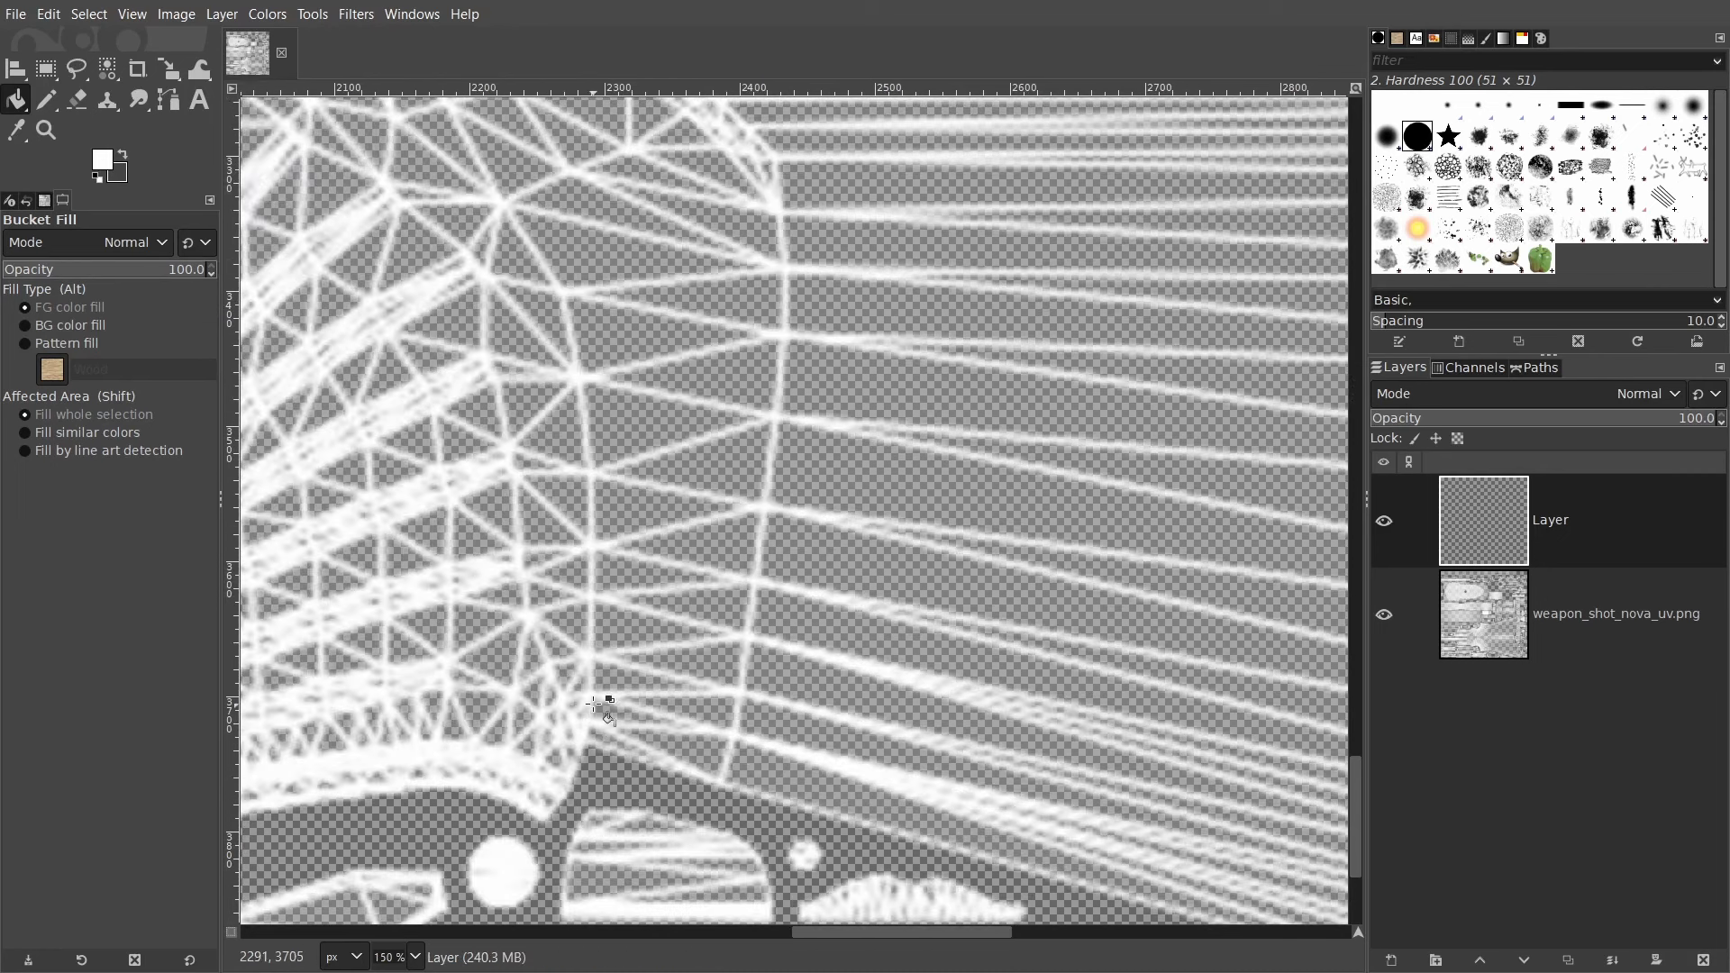
{"action": "left_click", "coordinate": [76, 67]}
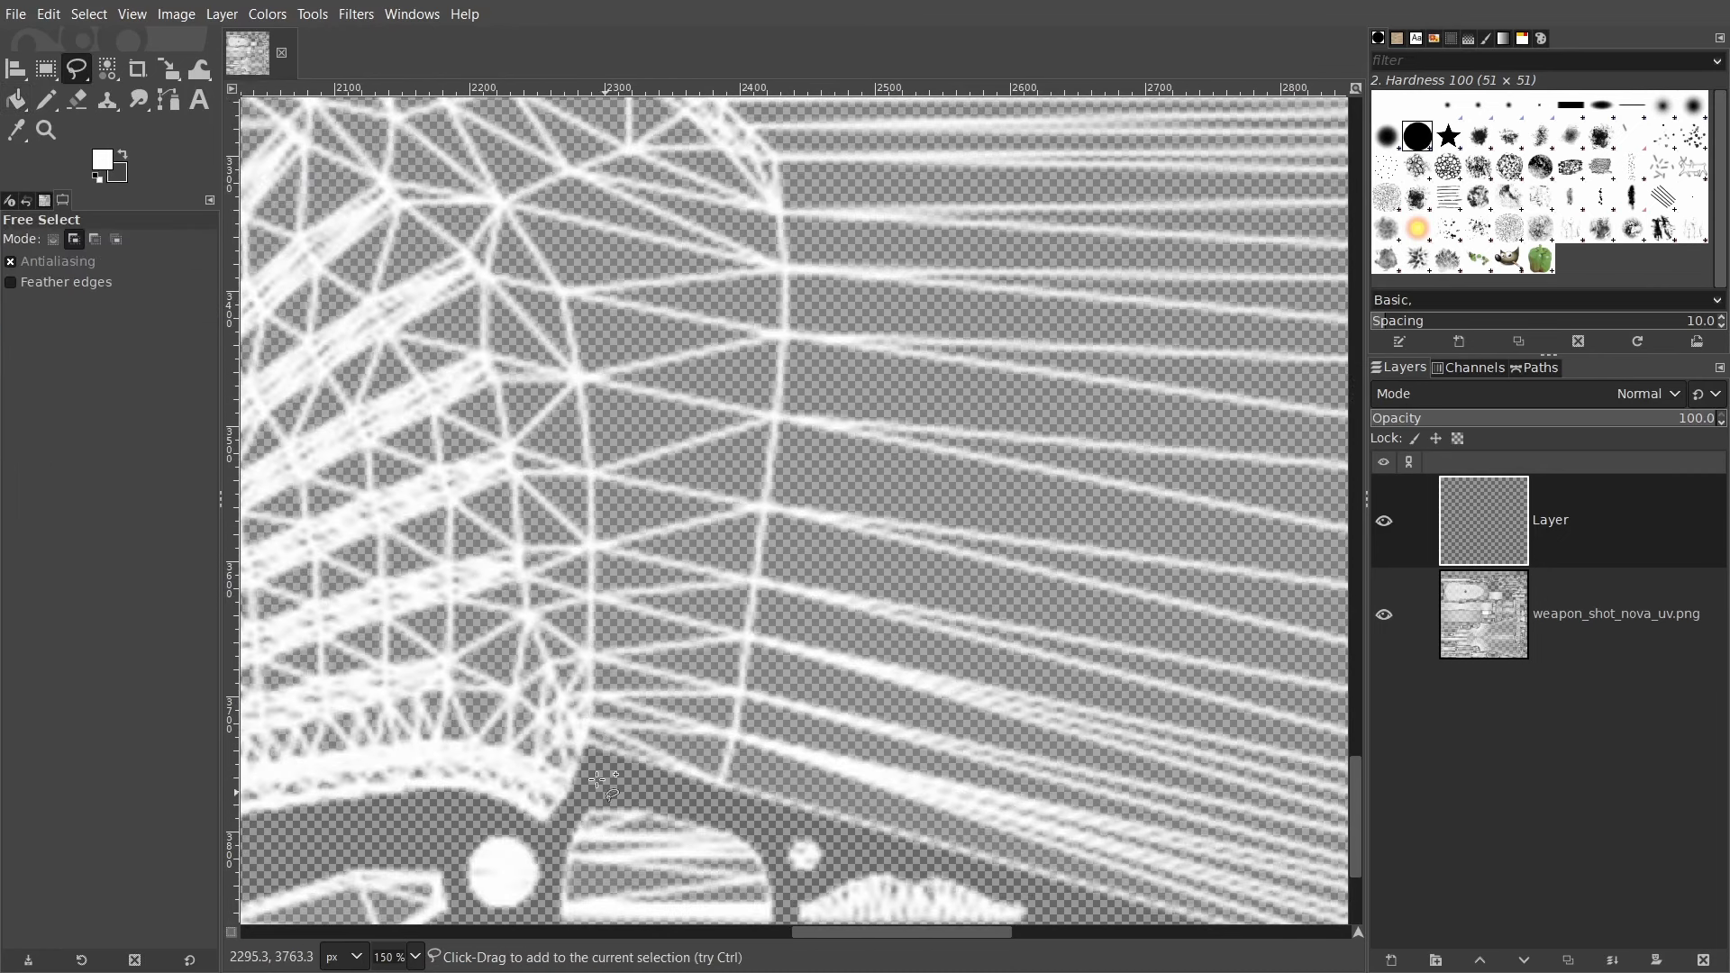
{"action": "scroll", "coordinate": [607, 734], "scroll_direction": "up", "scroll_amount": 2, "text": "ctrl"}
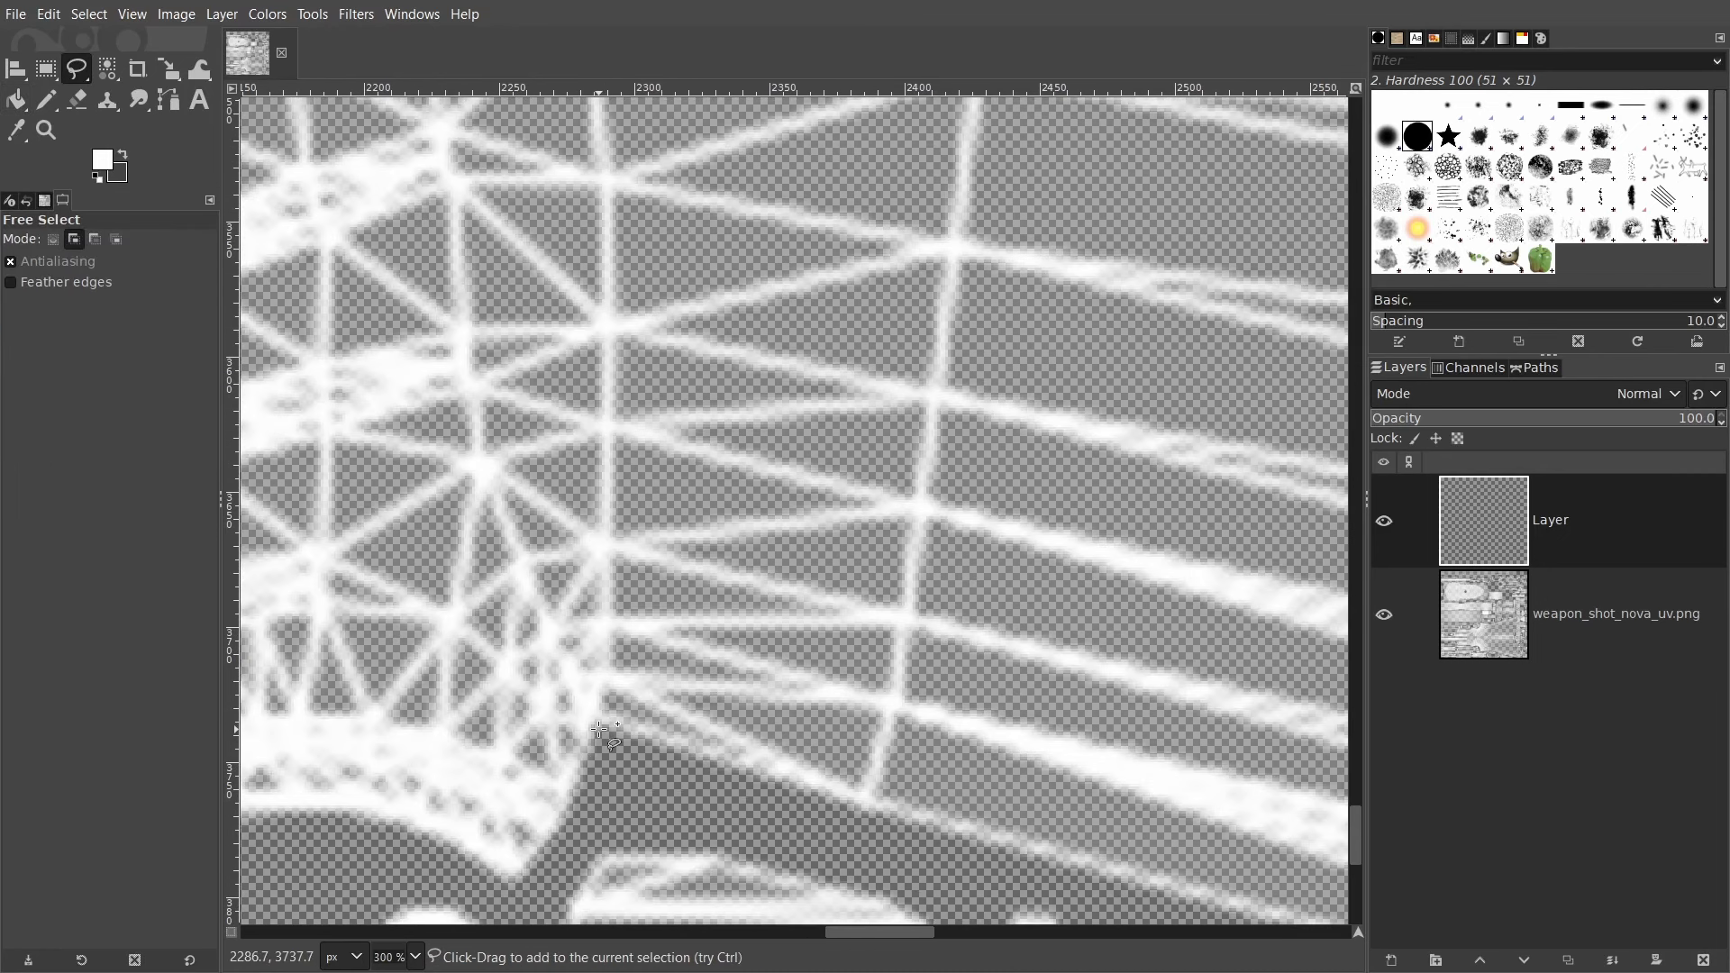
{"action": "left_click", "coordinate": [599, 730]}
{"action": "scroll", "coordinate": [612, 672], "scroll_direction": "up", "scroll_amount": 1, "text": "ctrl"}
{"action": "scroll", "coordinate": [599, 649], "scroll_direction": "up", "scroll_amount": 1, "text": "ctrl"}
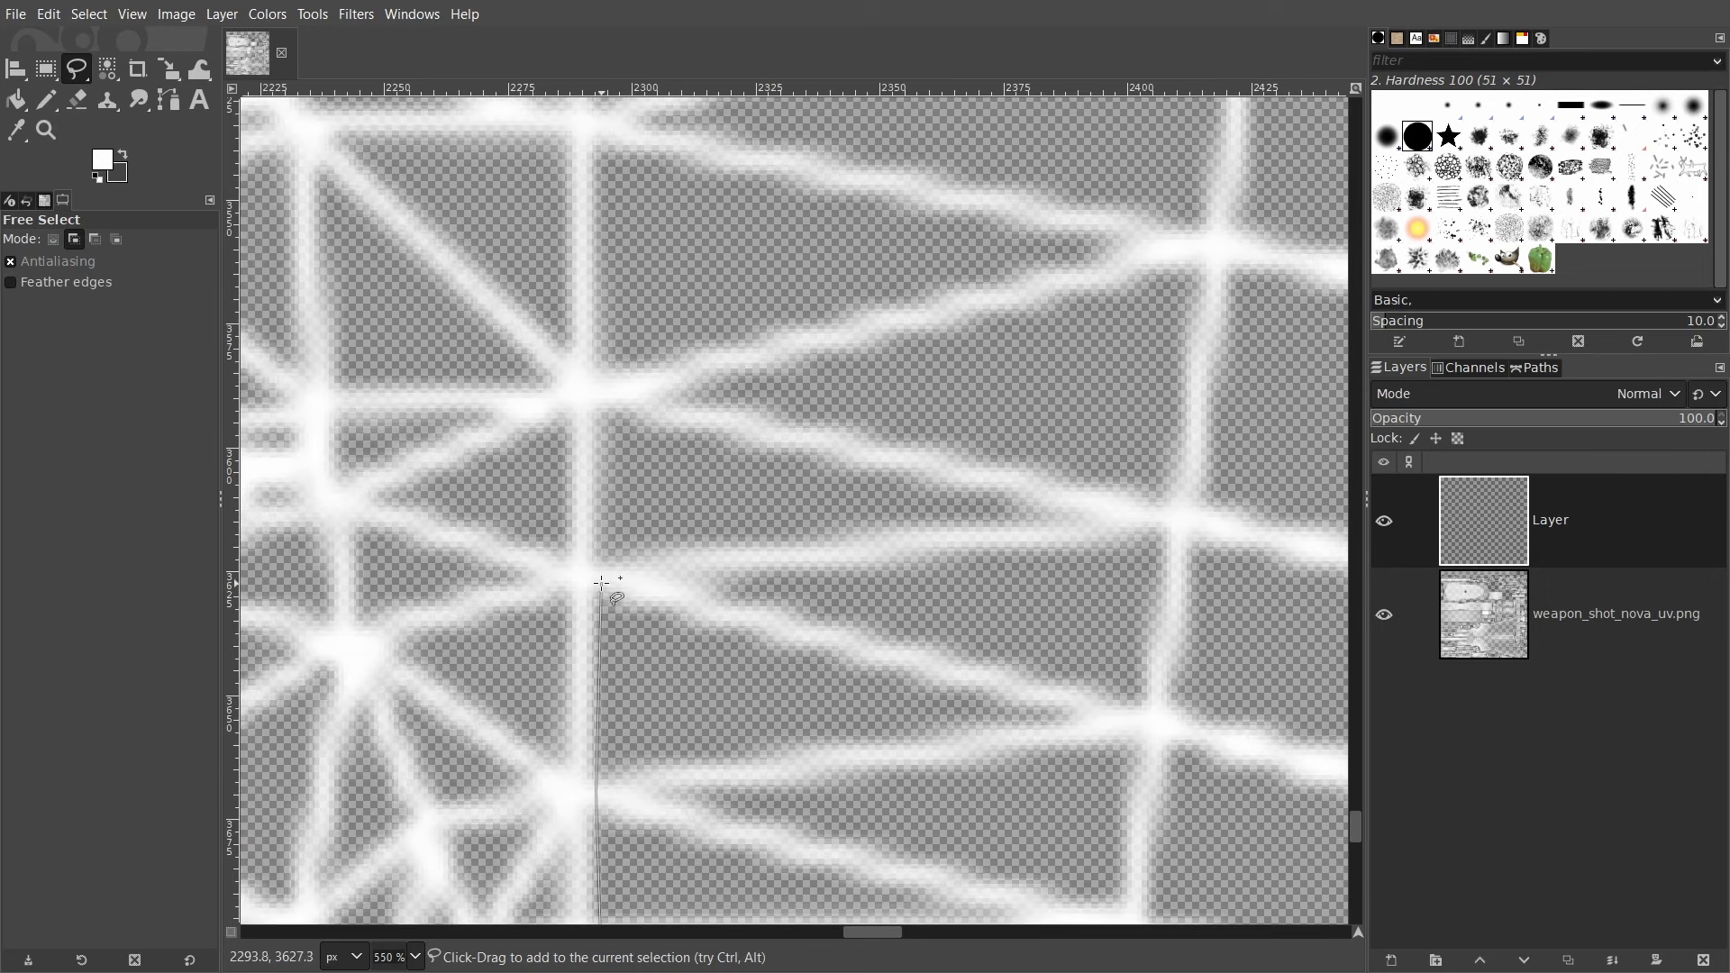
{"action": "scroll", "coordinate": [599, 586], "scroll_direction": "up", "scroll_amount": 2}
{"action": "scroll", "coordinate": [581, 540], "scroll_direction": "up", "scroll_amount": 2}
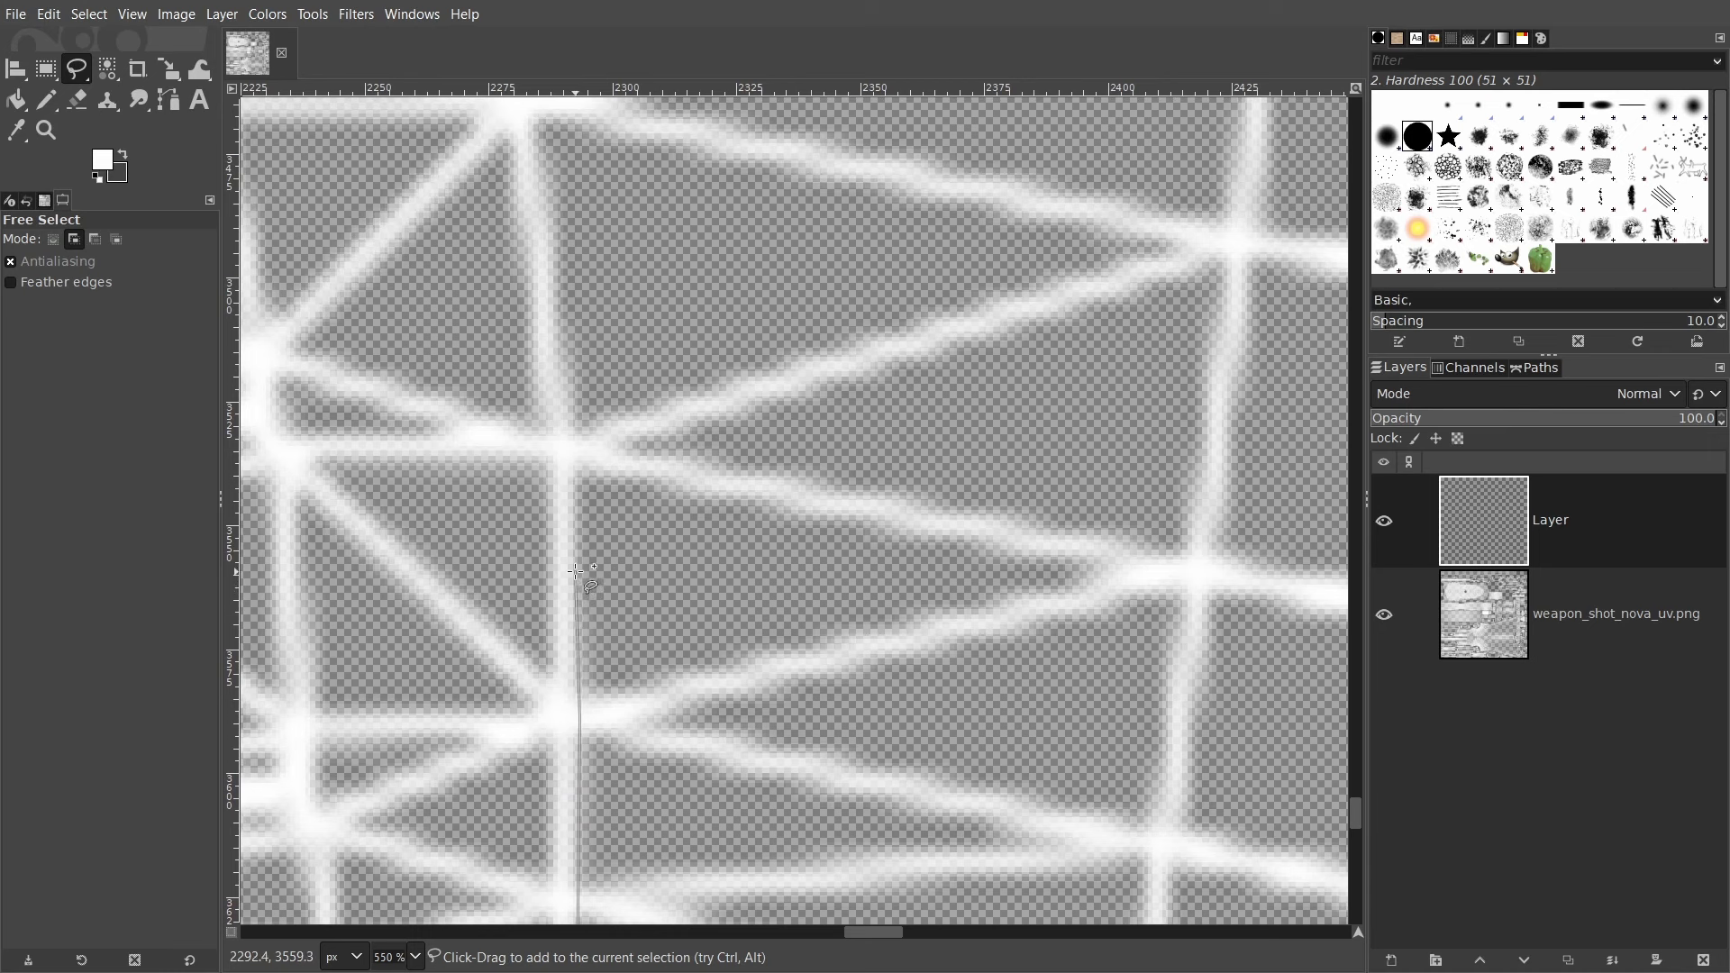
{"action": "scroll", "coordinate": [585, 504], "scroll_direction": "up", "scroll_amount": 3}
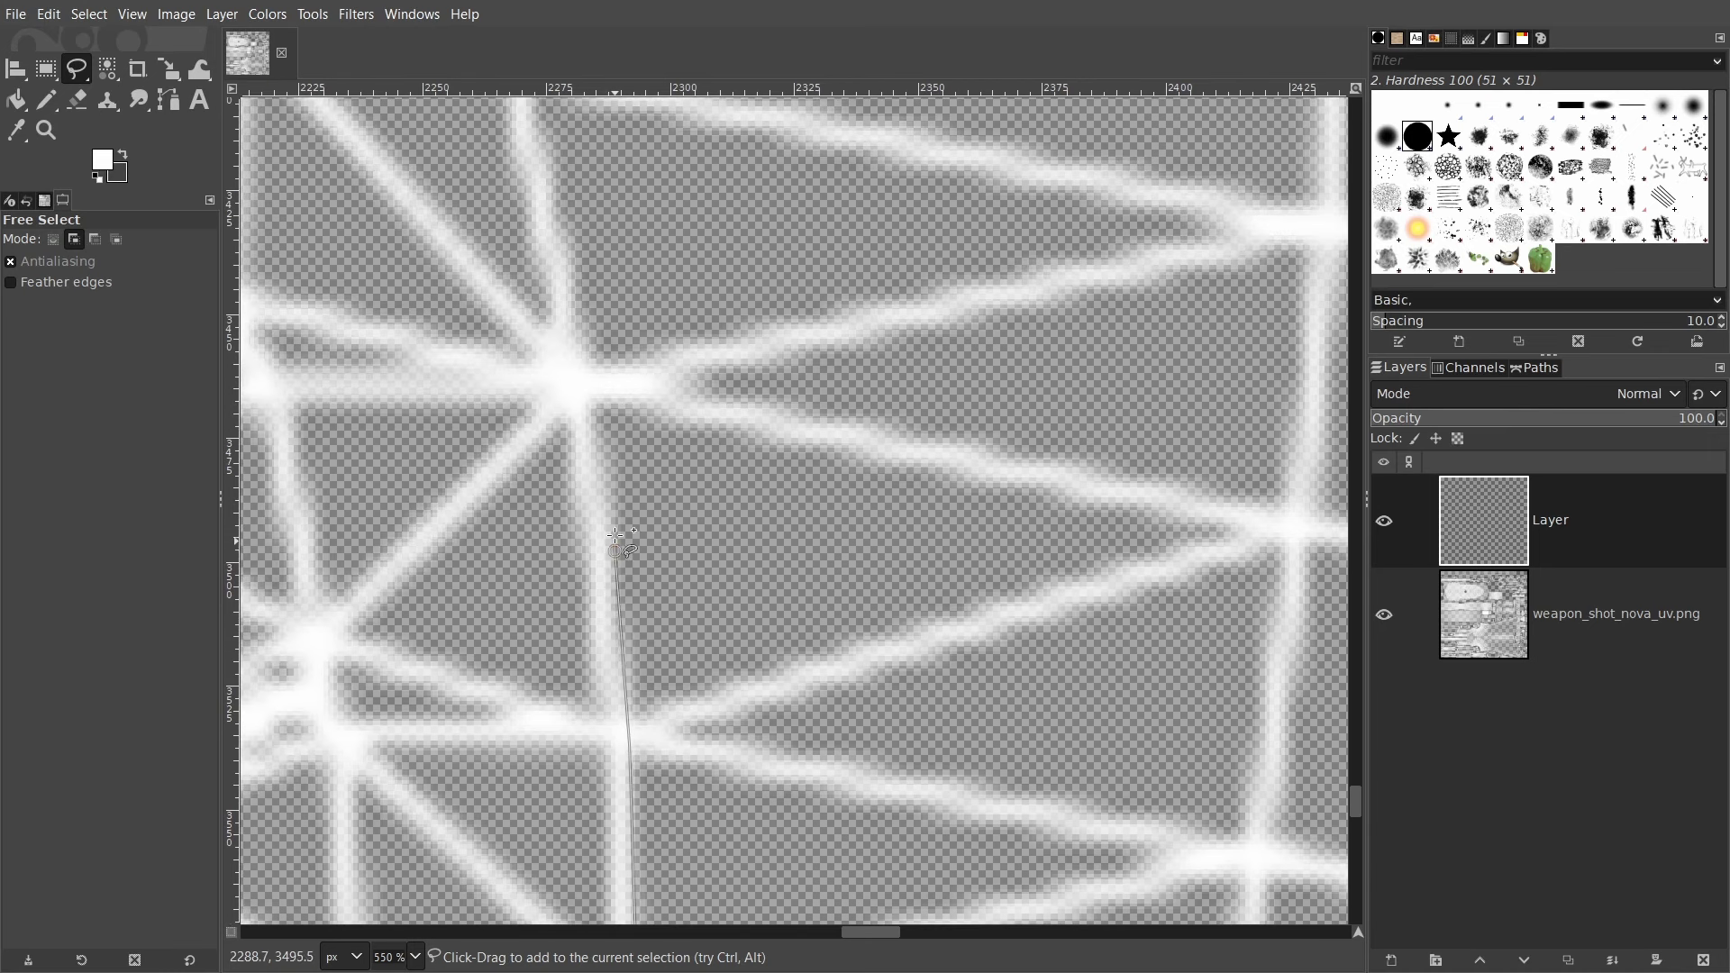
{"action": "scroll", "coordinate": [595, 405], "scroll_direction": "up", "scroll_amount": 3}
{"action": "scroll", "coordinate": [645, 523], "scroll_direction": "up", "scroll_amount": 3}
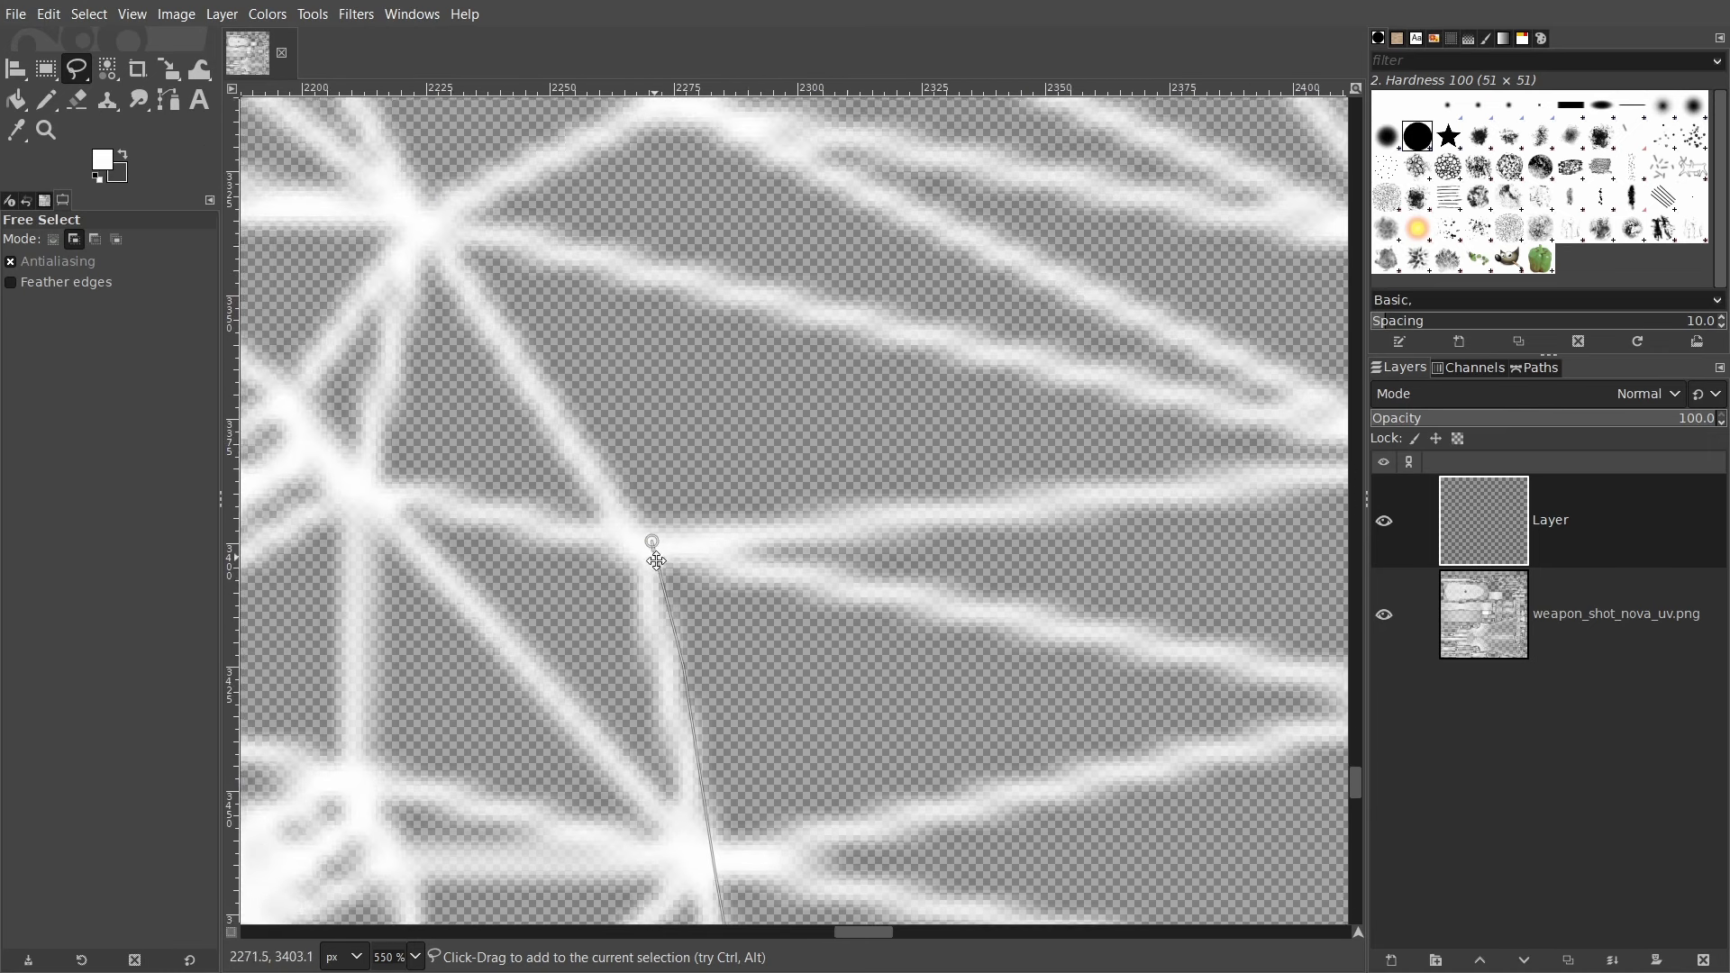
{"action": "scroll", "coordinate": [656, 560], "scroll_direction": "up", "scroll_amount": 1}
{"action": "scroll", "coordinate": [541, 441], "scroll_direction": "up", "scroll_amount": 2}
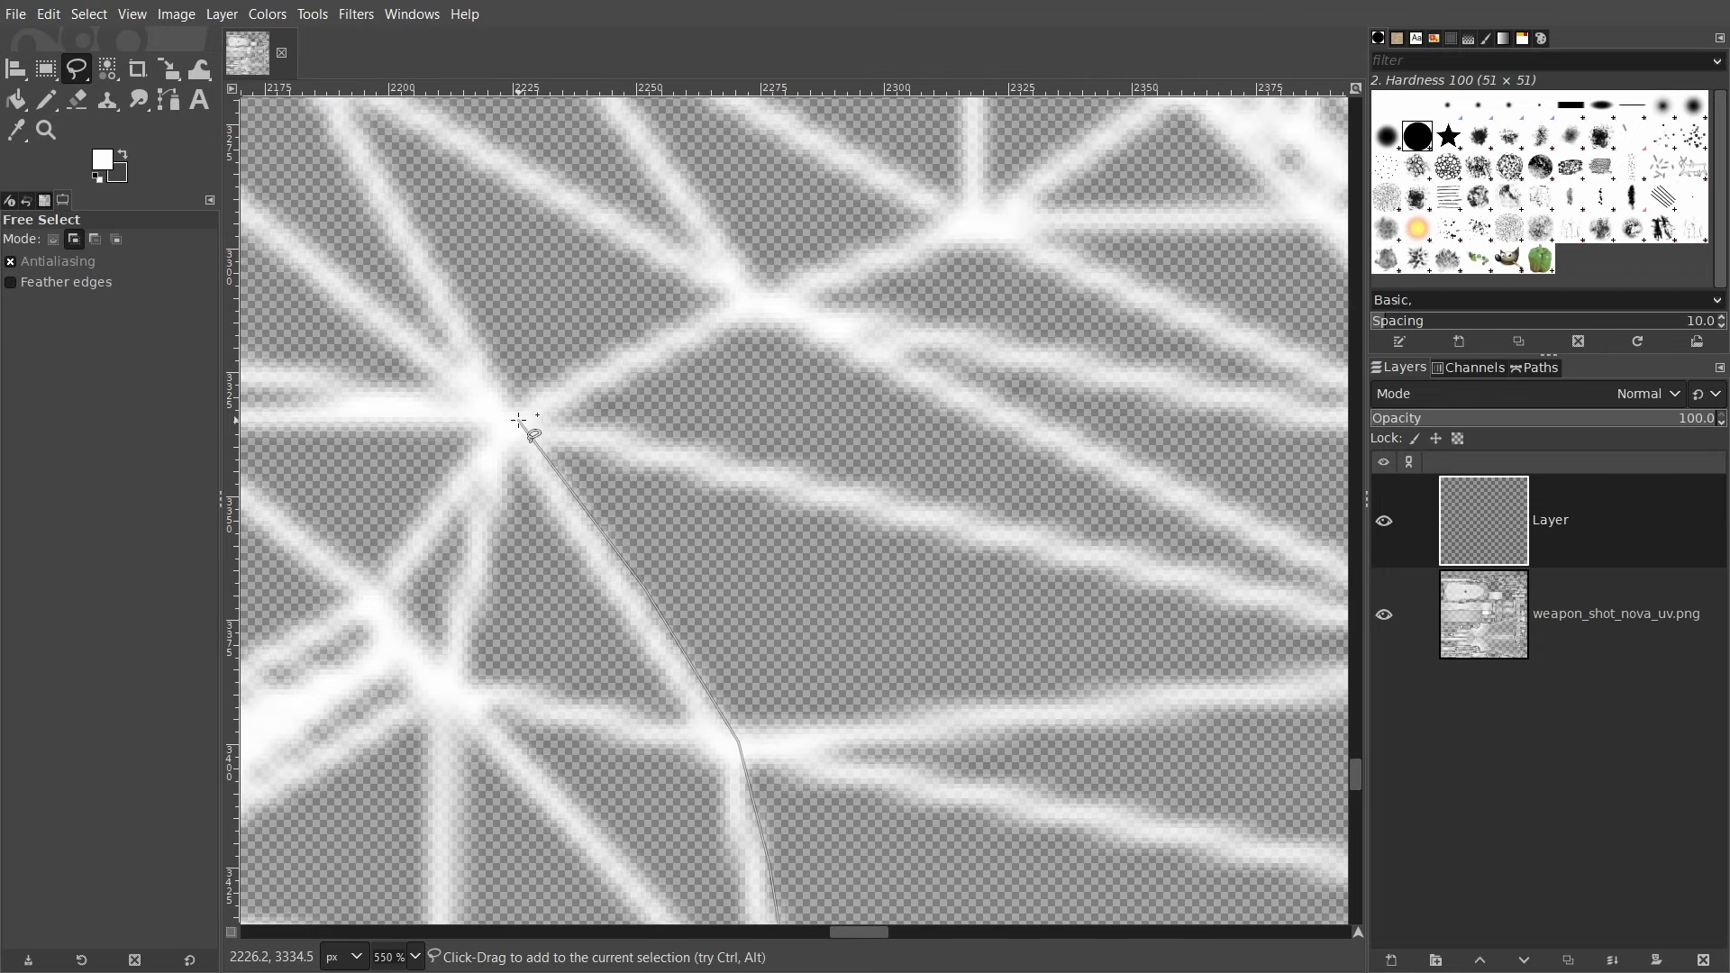
- Try to continue the outline along the diagonal mesh edge toward the notch, then delete the last misplaced path points
{"action": "scroll", "coordinate": [518, 420], "scroll_direction": "down", "scroll_amount": 2, "text": "ctrl"}
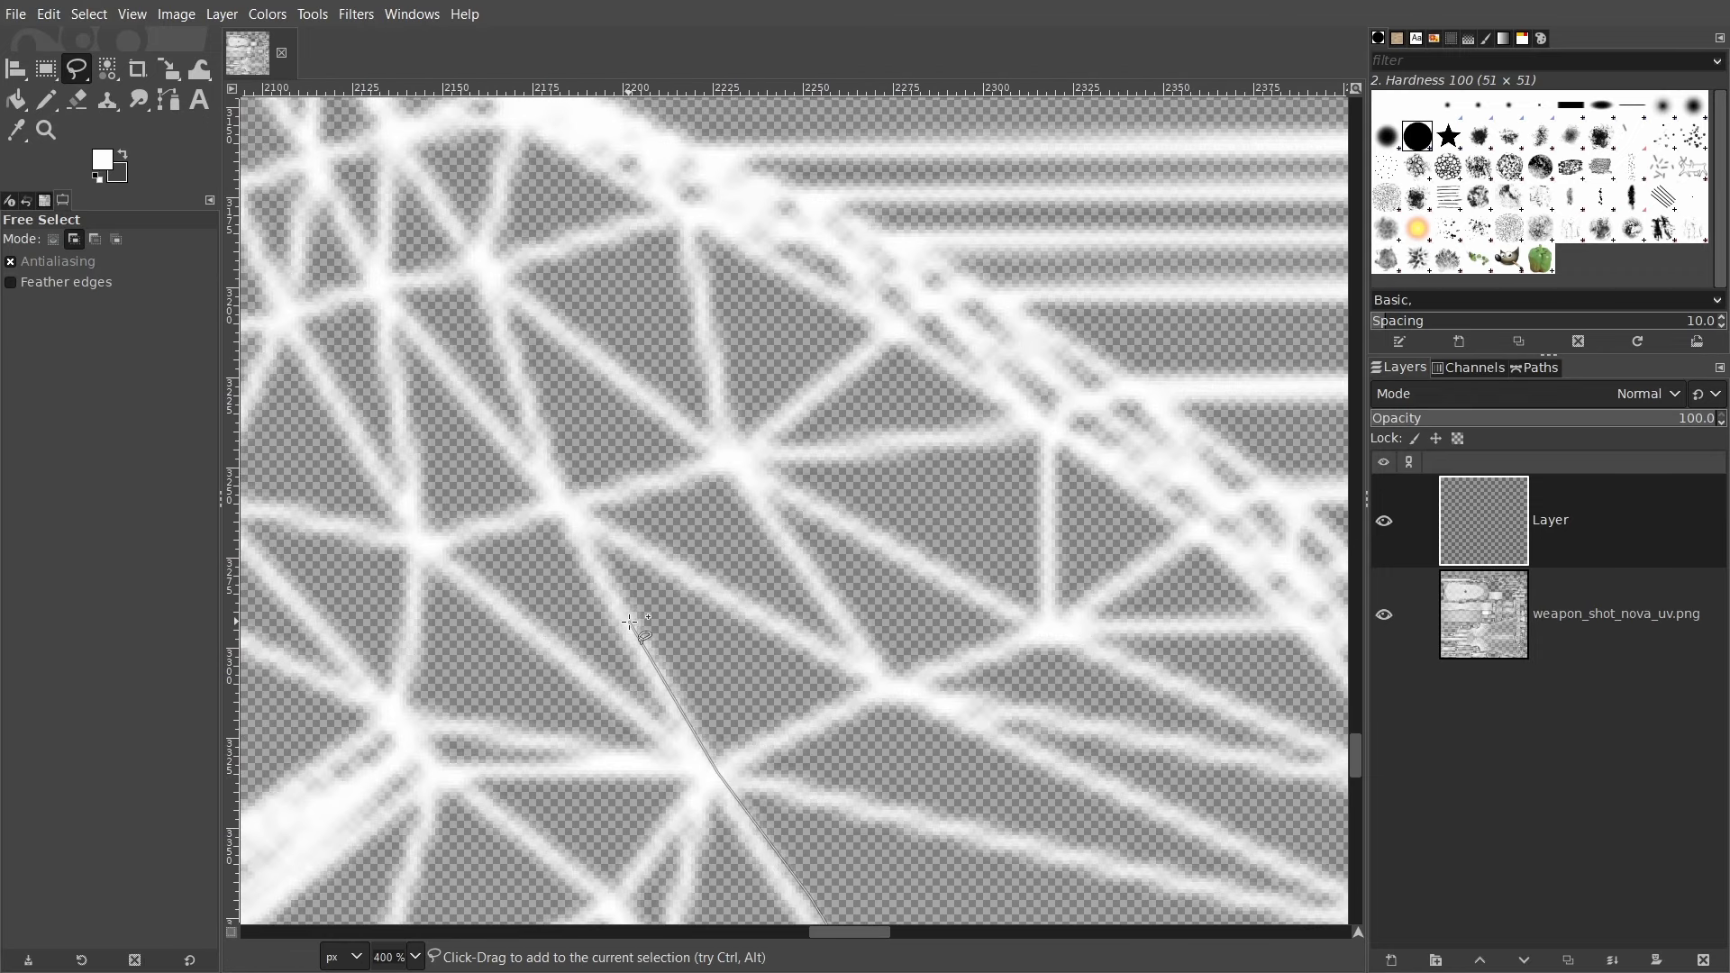
{"action": "scroll", "coordinate": [622, 613], "scroll_direction": "left", "scroll_amount": 2}
{"action": "left_click", "coordinate": [663, 686]}
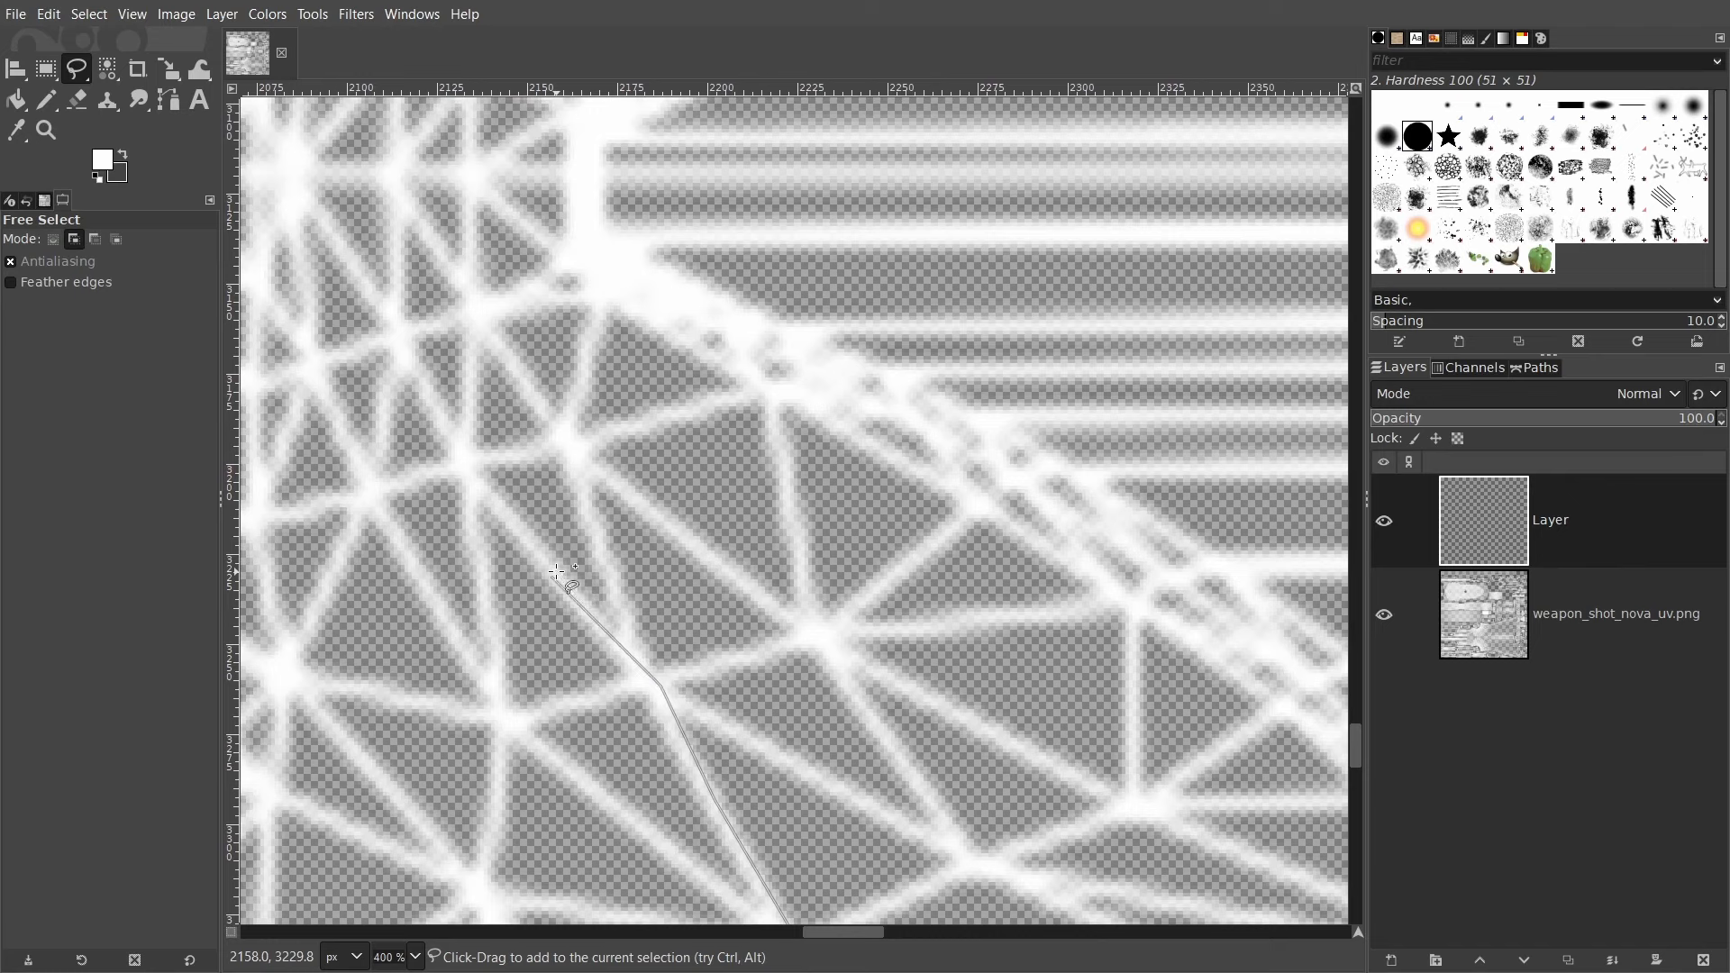
{"action": "scroll", "coordinate": [557, 572], "scroll_direction": "down", "scroll_amount": 2, "text": "ctrl"}
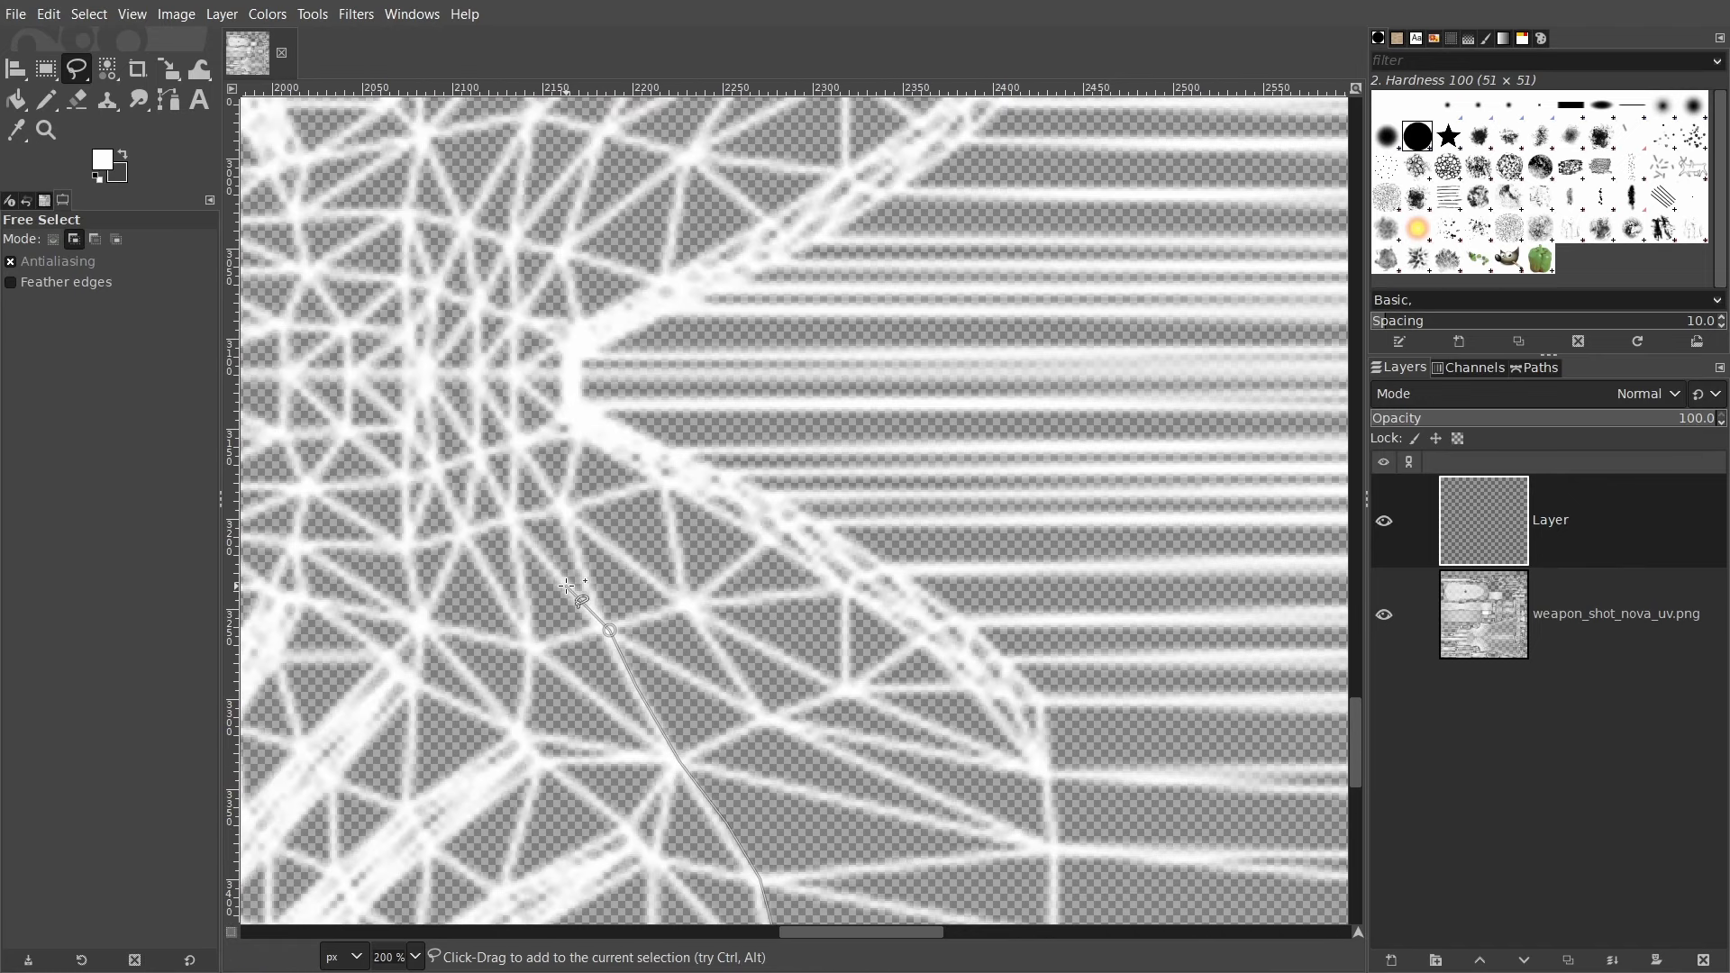
{"action": "key", "text": "BackSpace"}
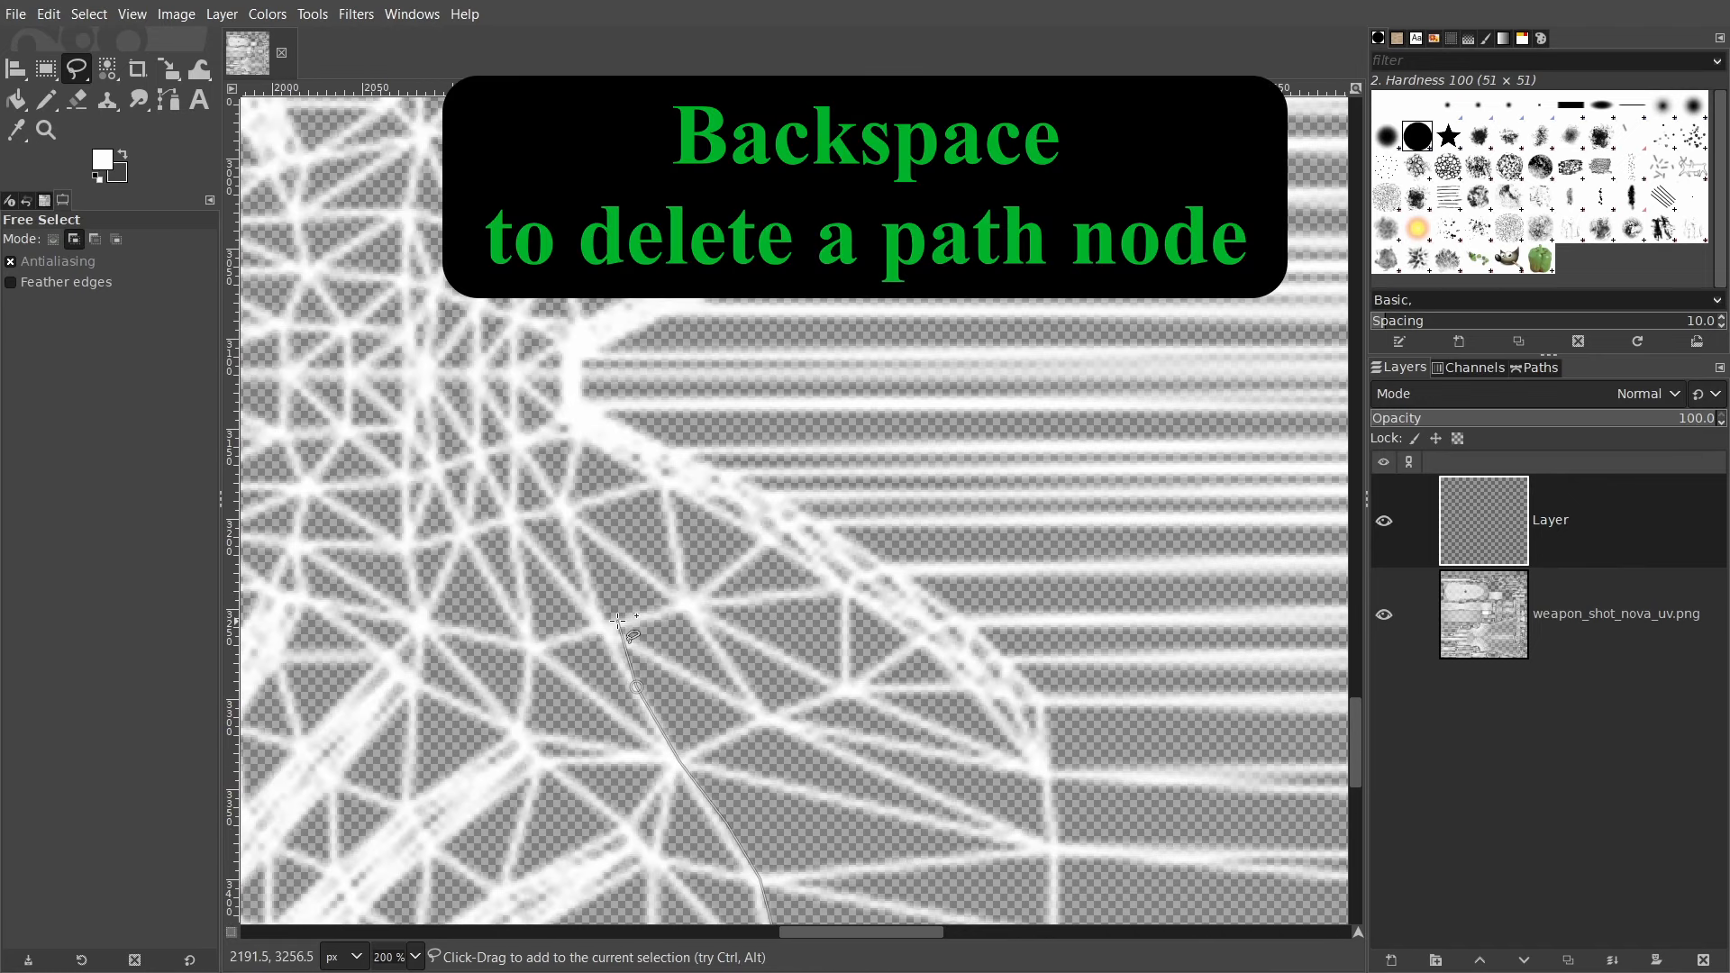
{"action": "key", "text": "BackSpace"}
{"action": "scroll", "coordinate": [606, 726], "scroll_direction": "up", "scroll_amount": 3, "text": "ctrl"}
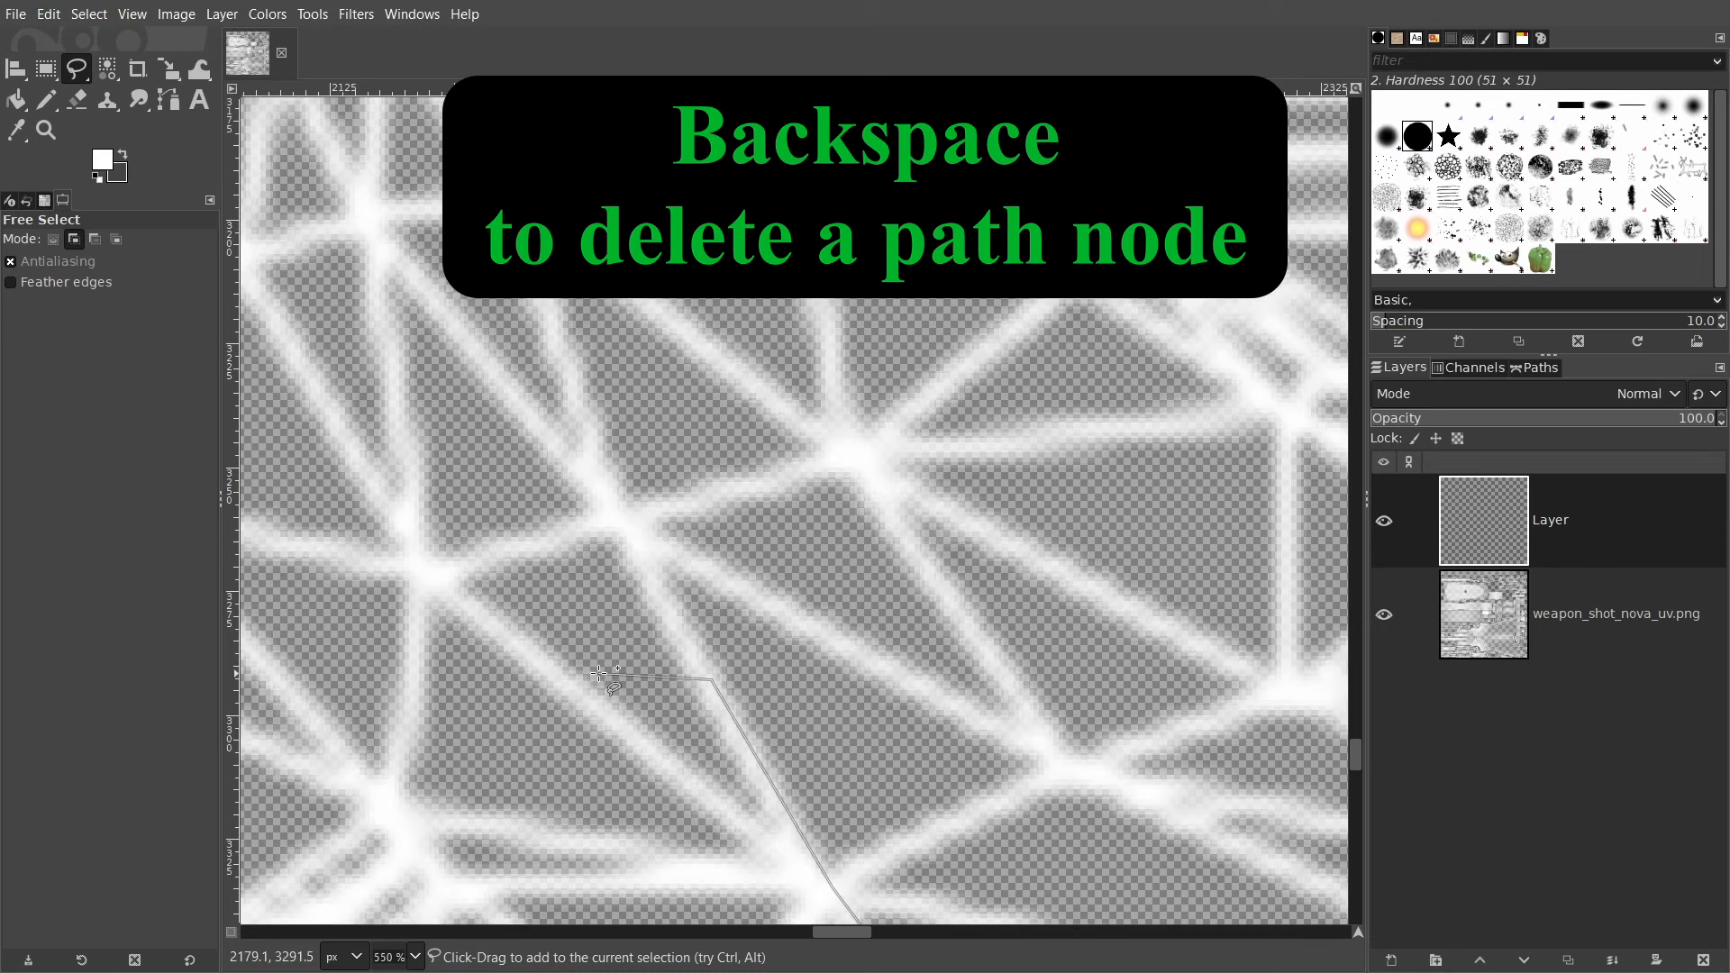
- Continue the outline along the lower diagonal mesh edges and around the island's horizontal centreline, in front of the V-shaped notch
{"action": "scroll", "coordinate": [607, 726], "scroll_direction": "down", "scroll_amount": 2, "text": "ctrl"}
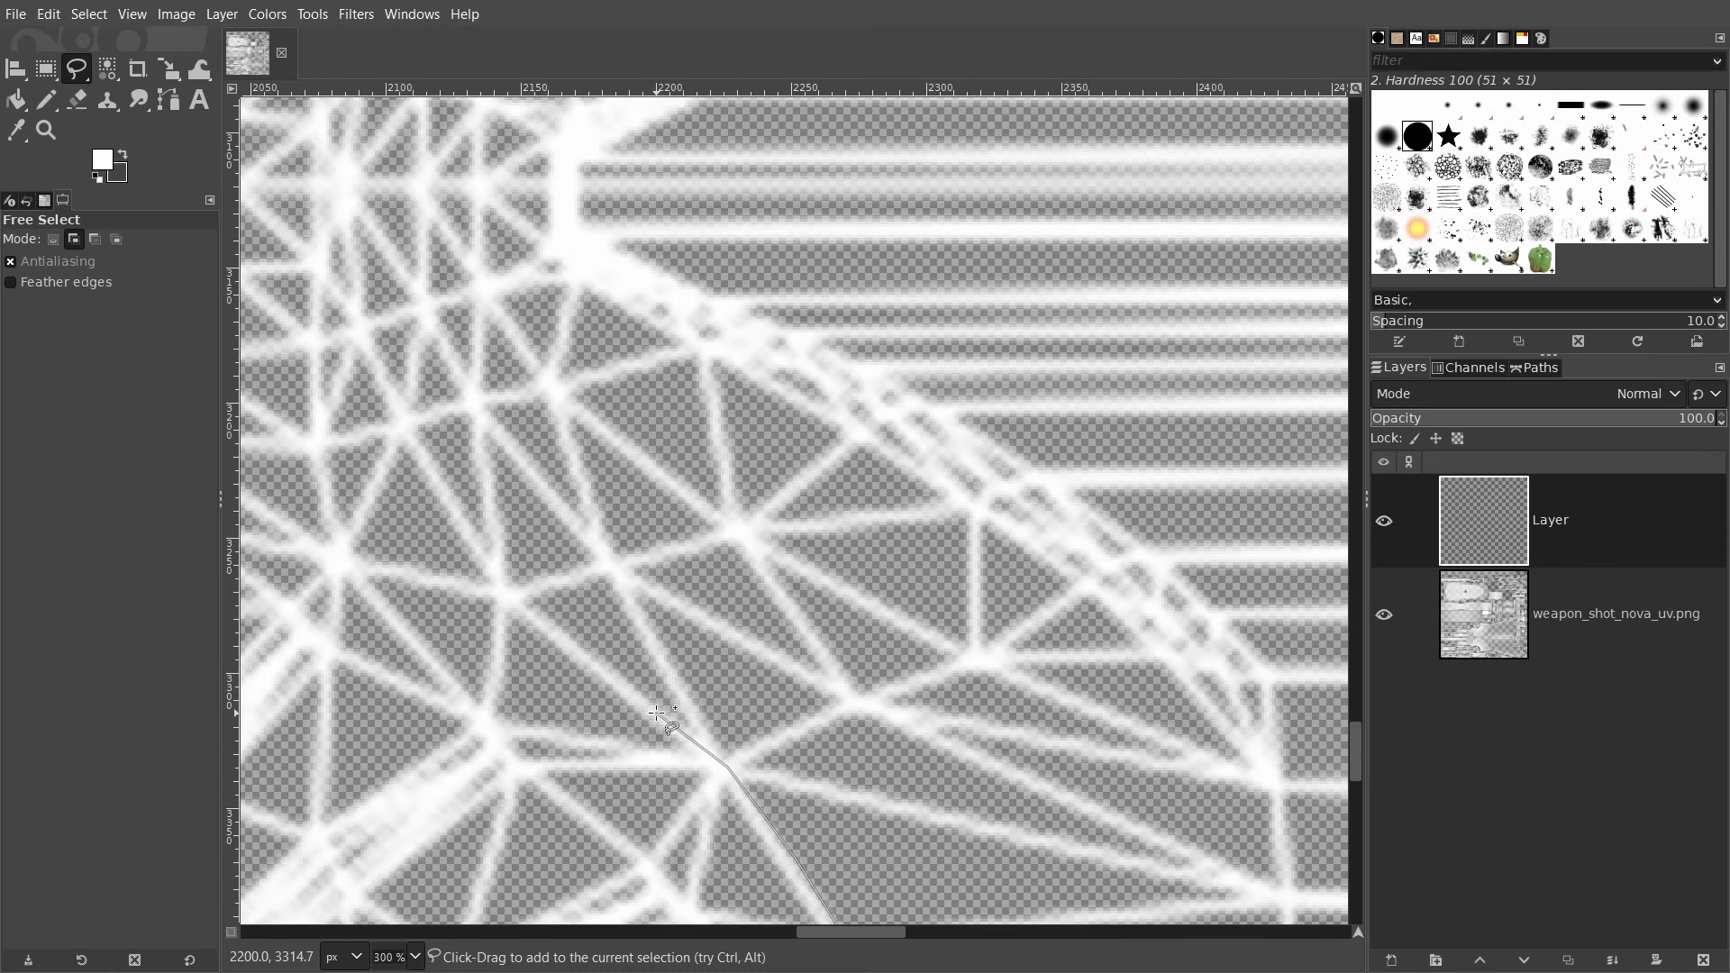
{"action": "left_click", "coordinate": [574, 650]}
{"action": "left_click", "coordinate": [512, 596]}
{"action": "scroll", "coordinate": [513, 597], "scroll_direction": "up", "scroll_amount": 1, "text": "ctrl"}
{"action": "scroll", "coordinate": [611, 649], "scroll_direction": "up", "scroll_amount": 1, "text": "ctrl"}
{"action": "left_click", "coordinate": [528, 487]}
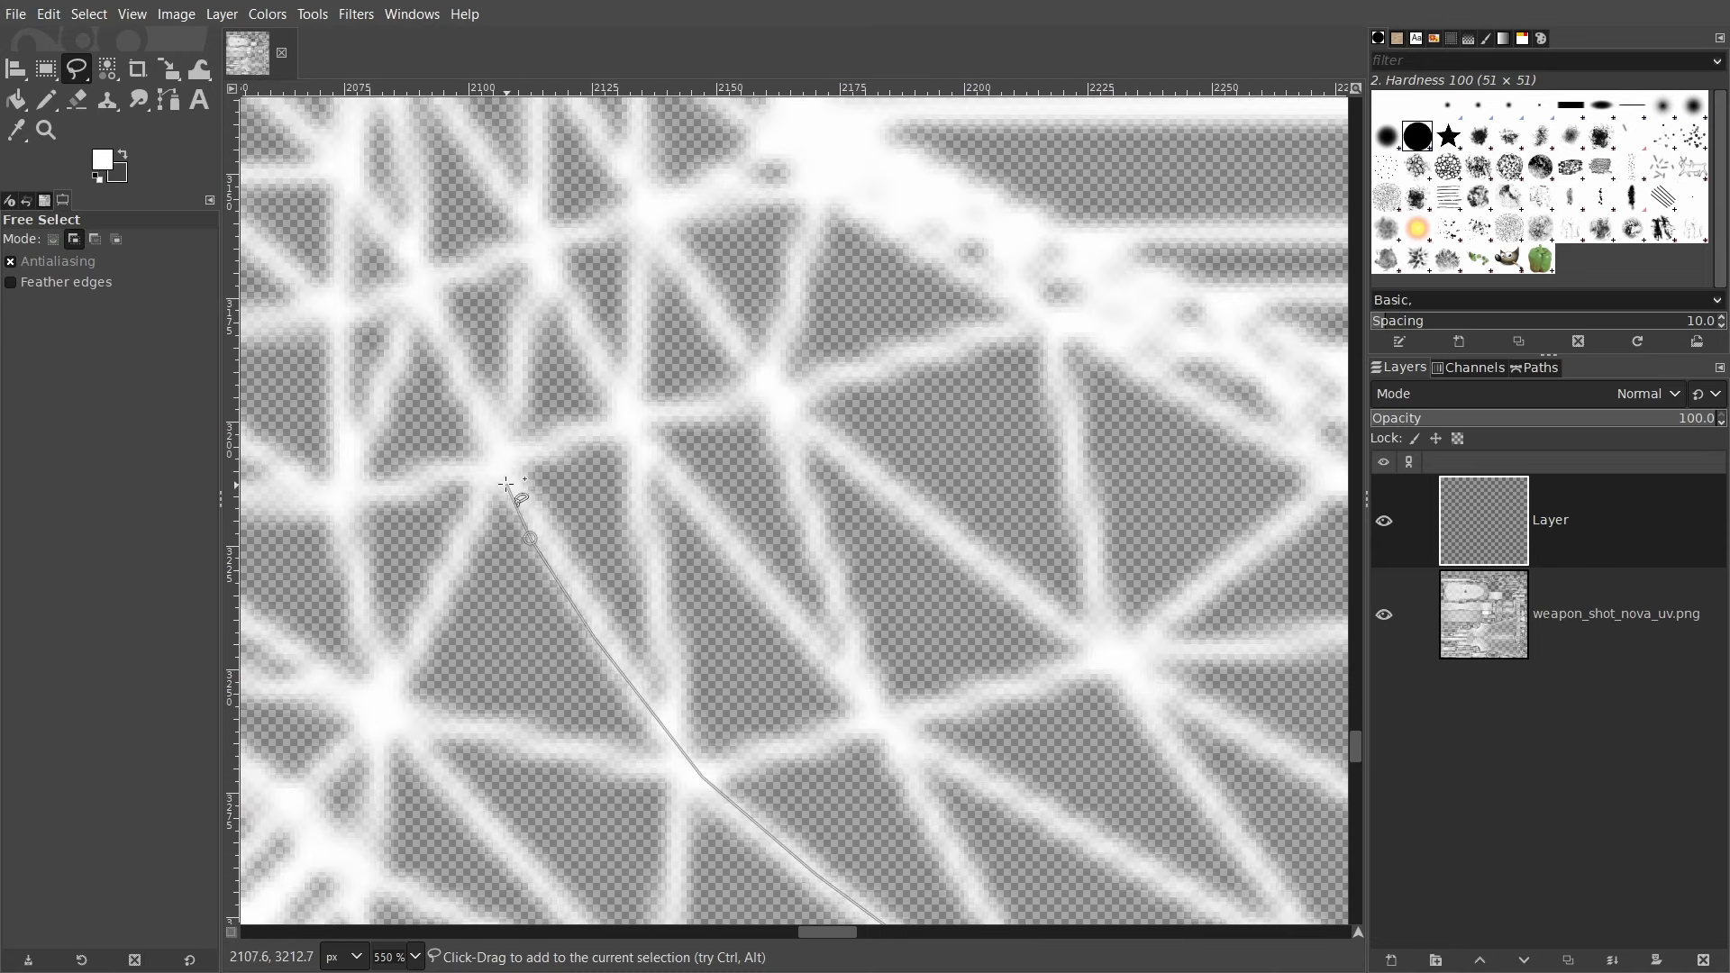
{"action": "left_click", "coordinate": [498, 417]}
{"action": "middle_click_drag", "start_coordinate": [498, 416], "coordinate": [618, 736]}
{"action": "scroll", "coordinate": [552, 572], "scroll_direction": "down", "scroll_amount": 2, "text": "ctrl"}
{"action": "scroll", "coordinate": [603, 631], "scroll_direction": "up", "scroll_amount": 1, "text": "ctrl"}
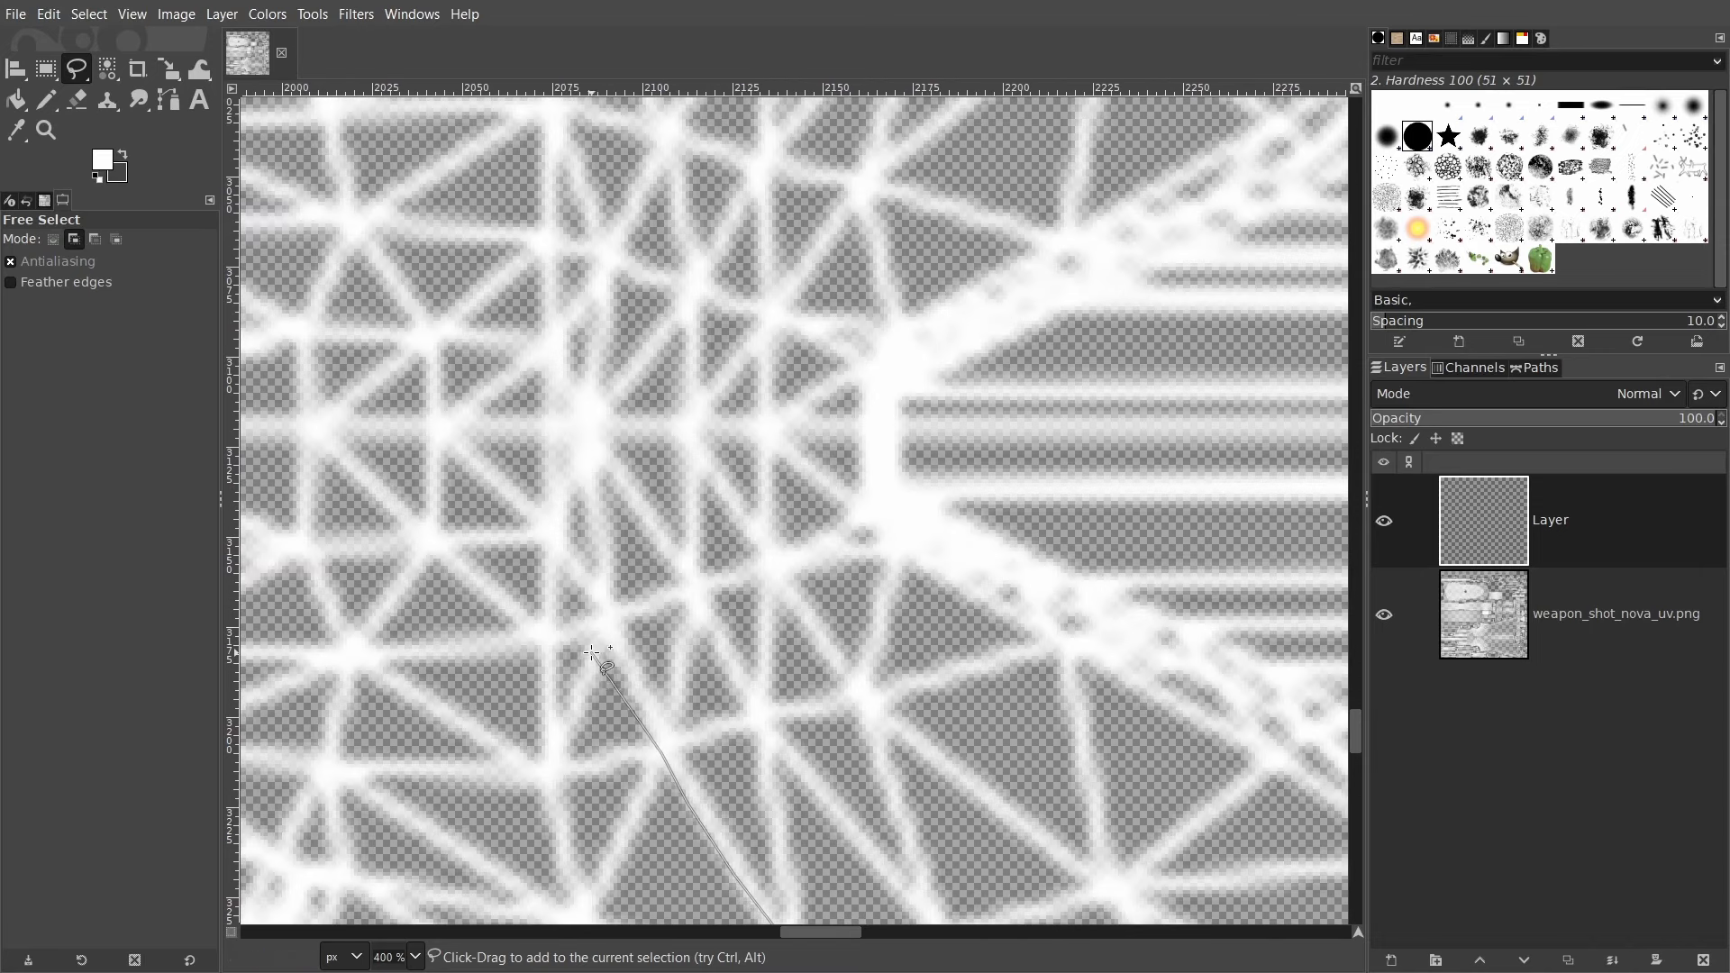
{"action": "left_click", "coordinate": [611, 642]}
{"action": "left_click", "coordinate": [529, 538]}
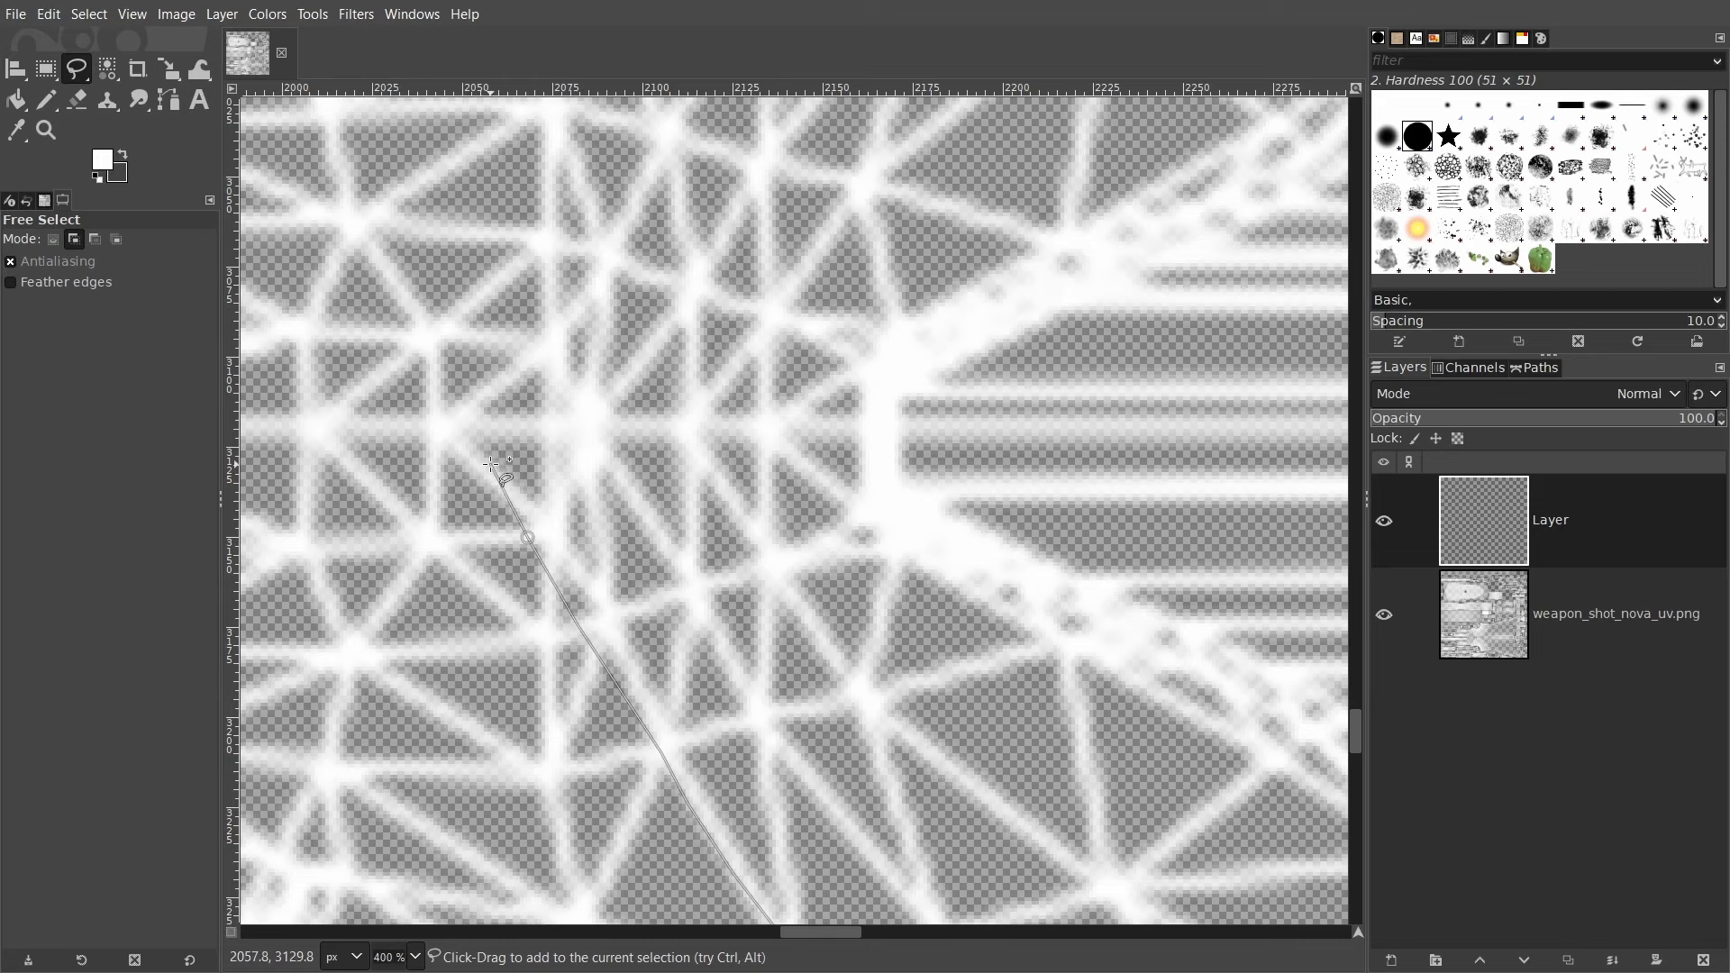
{"action": "left_click_drag", "start_coordinate": [491, 464], "coordinate": [498, 387]}
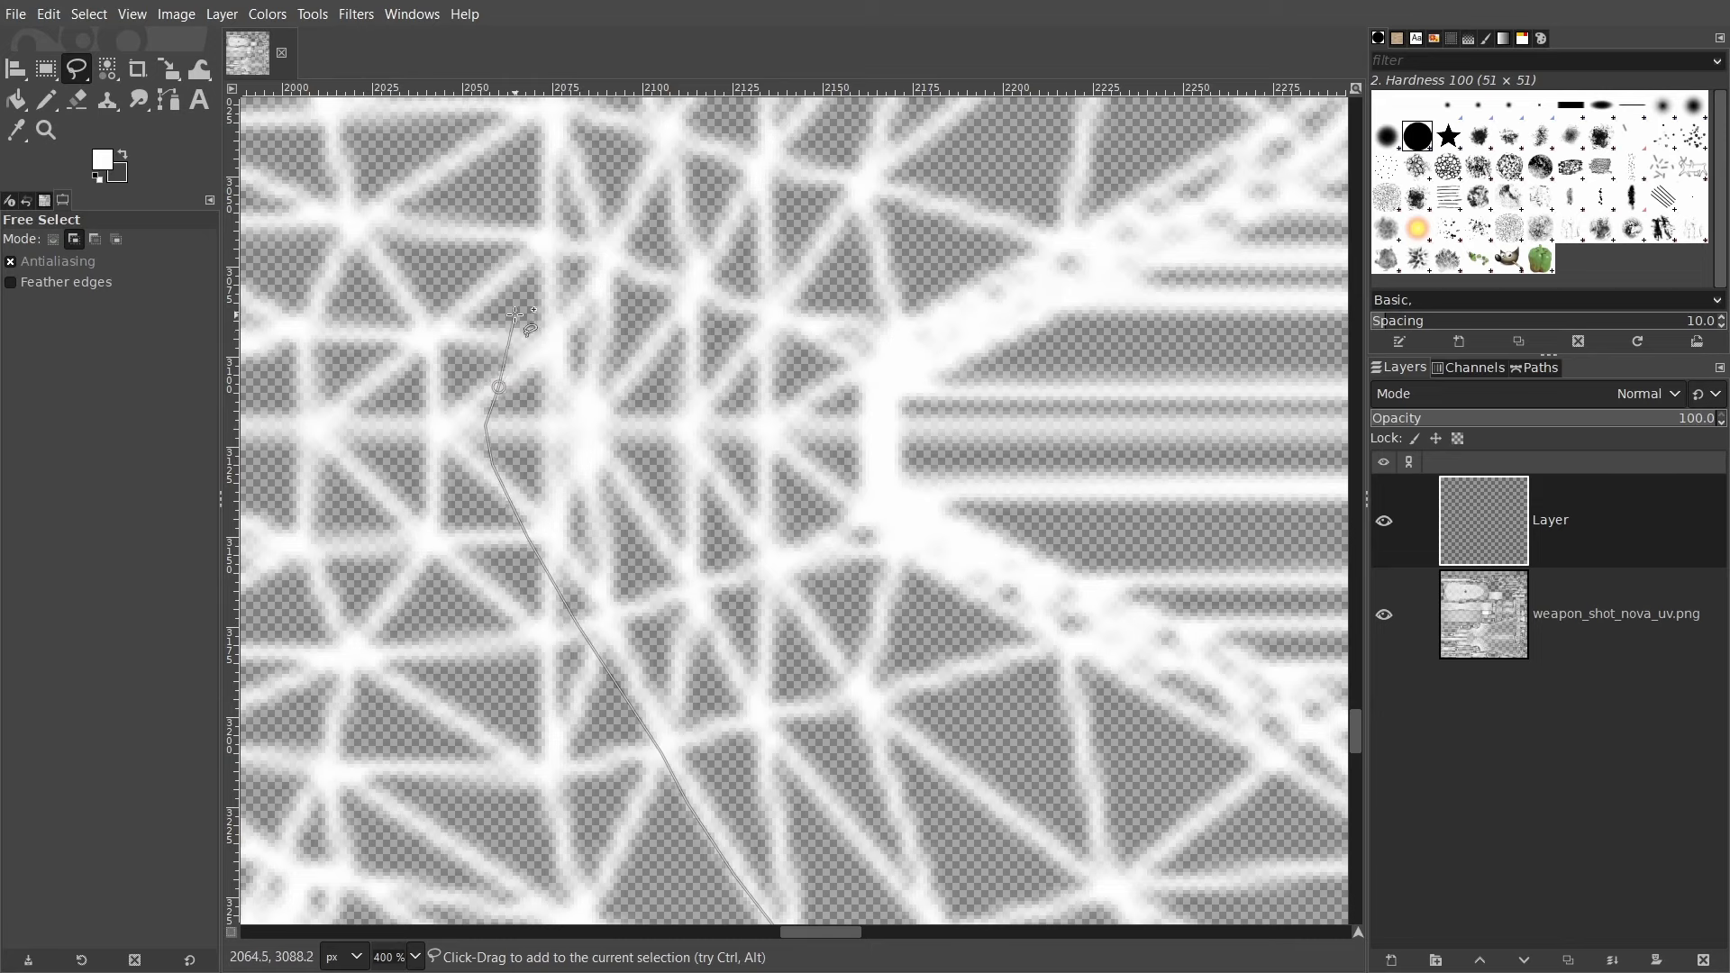
- Trace the mirrored mesh edges of the upper half, from the centreline outward along the stock island's front boundary
{"action": "scroll", "coordinate": [560, 342], "scroll_direction": "up", "scroll_amount": 3}
{"action": "scroll", "coordinate": [559, 342], "scroll_direction": "right", "scroll_amount": 1}
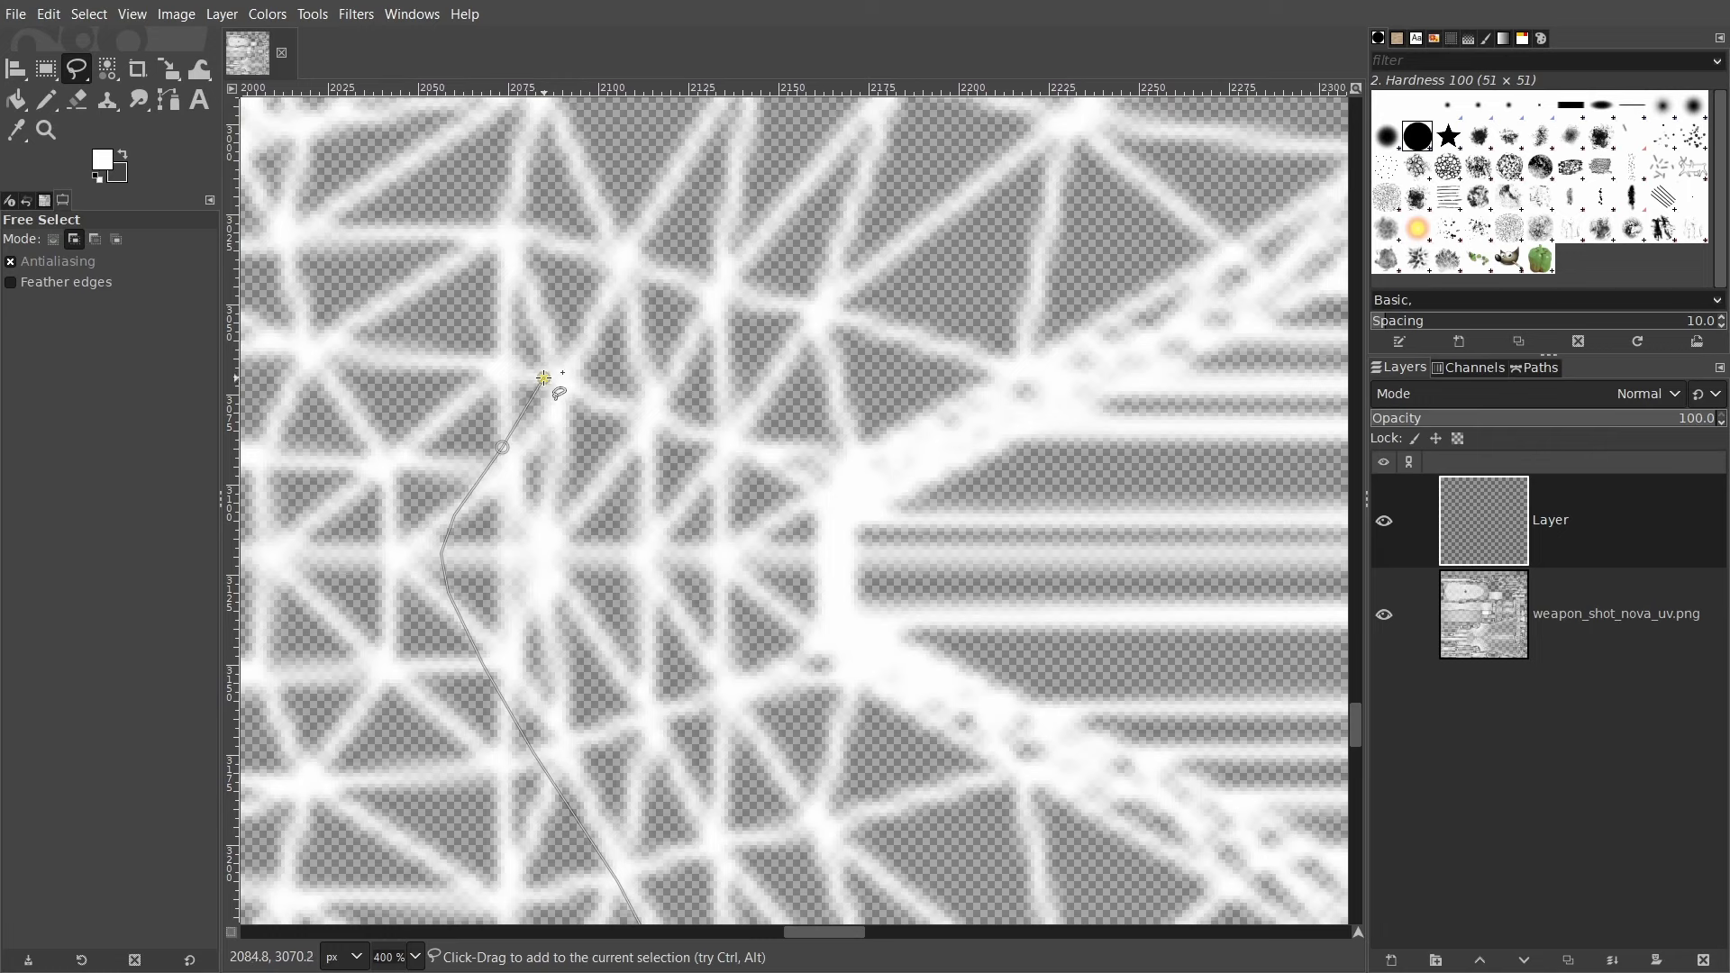
{"action": "scroll", "coordinate": [621, 270], "scroll_direction": "up", "scroll_amount": 10}
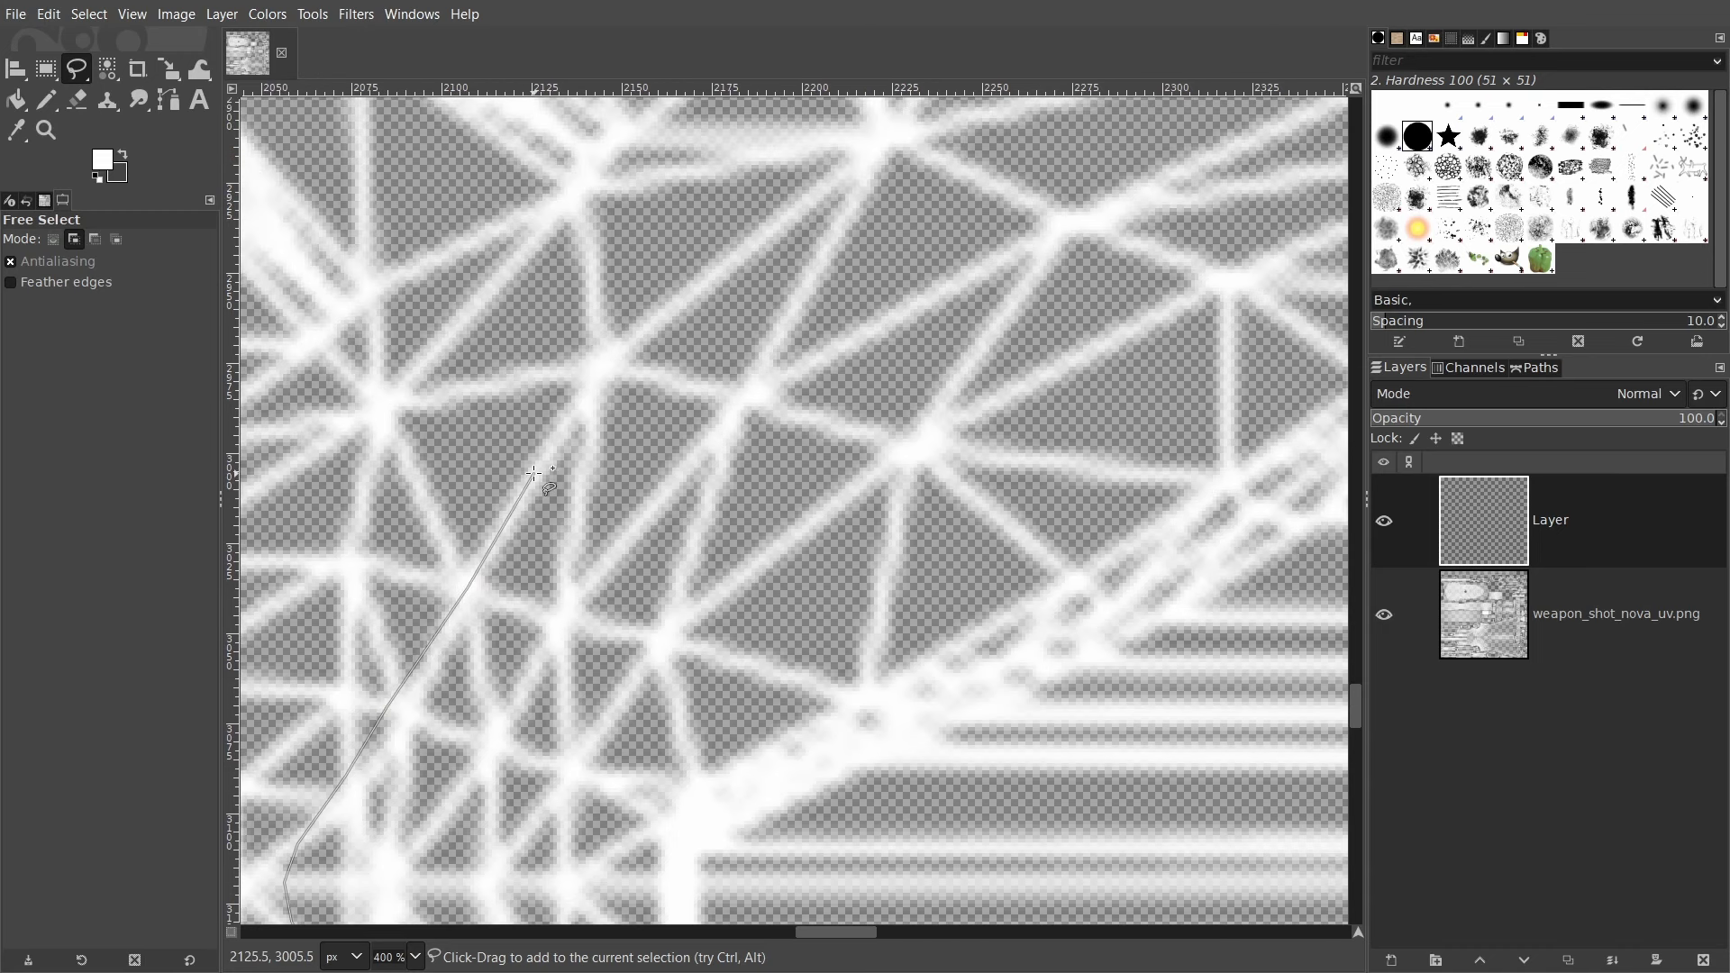
{"action": "scroll", "coordinate": [600, 406], "scroll_direction": "right", "scroll_amount": 5}
{"action": "left_click", "coordinate": [785, 295]}
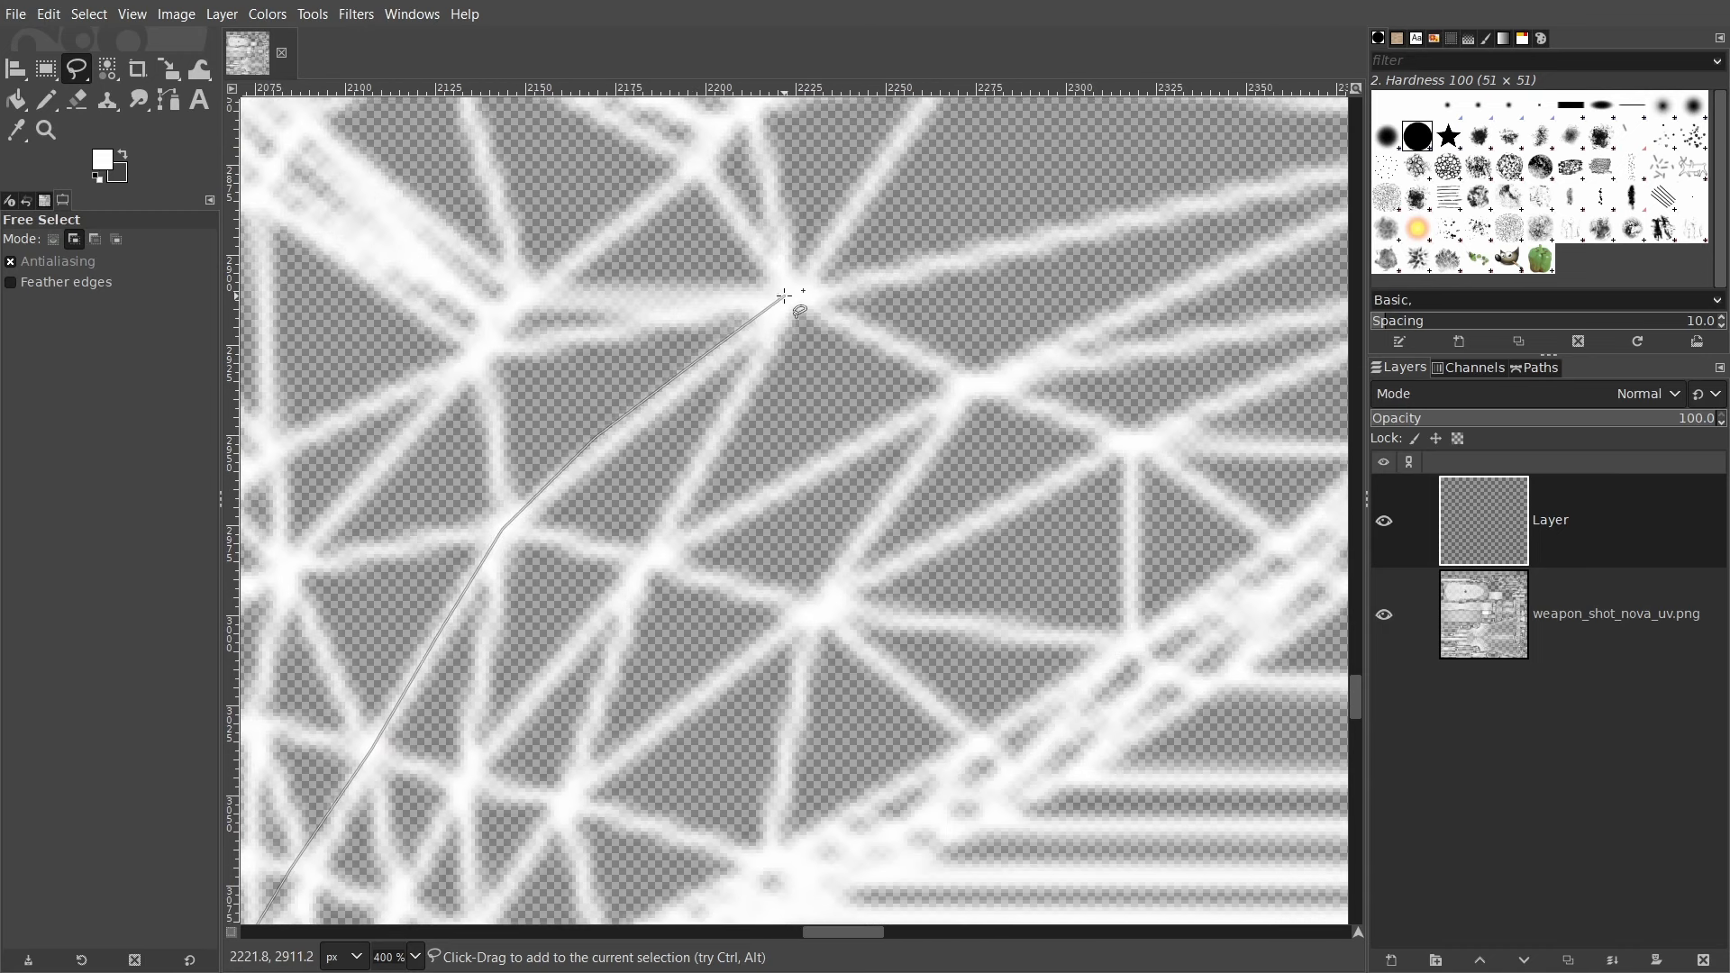
{"action": "scroll", "coordinate": [786, 296], "scroll_direction": "up", "scroll_amount": 2, "text": "ctrl"}
{"action": "scroll", "coordinate": [634, 456], "scroll_direction": "down", "scroll_amount": 2, "text": "ctrl"}
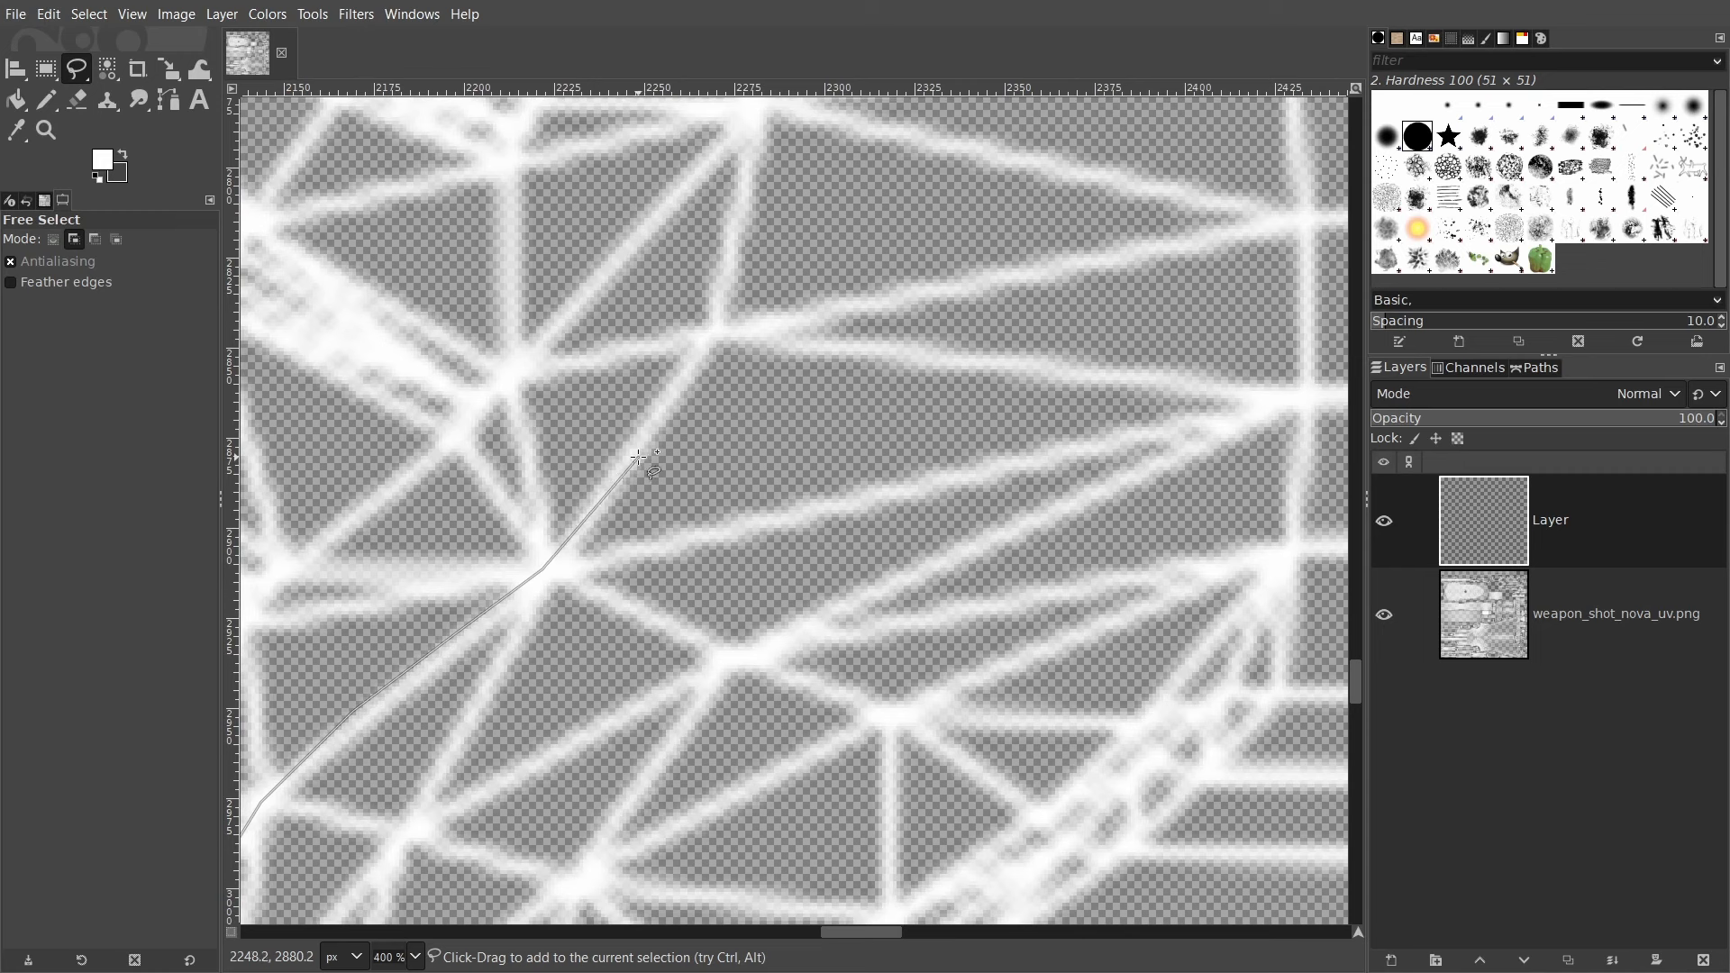
{"action": "left_click", "coordinate": [722, 333]}
{"action": "middle_click_drag", "start_coordinate": [722, 333], "coordinate": [637, 668]}
{"action": "left_click", "coordinate": [666, 551]}
{"action": "left_click", "coordinate": [684, 433]}
{"action": "middle_click_drag", "start_coordinate": [684, 433], "coordinate": [647, 613]}
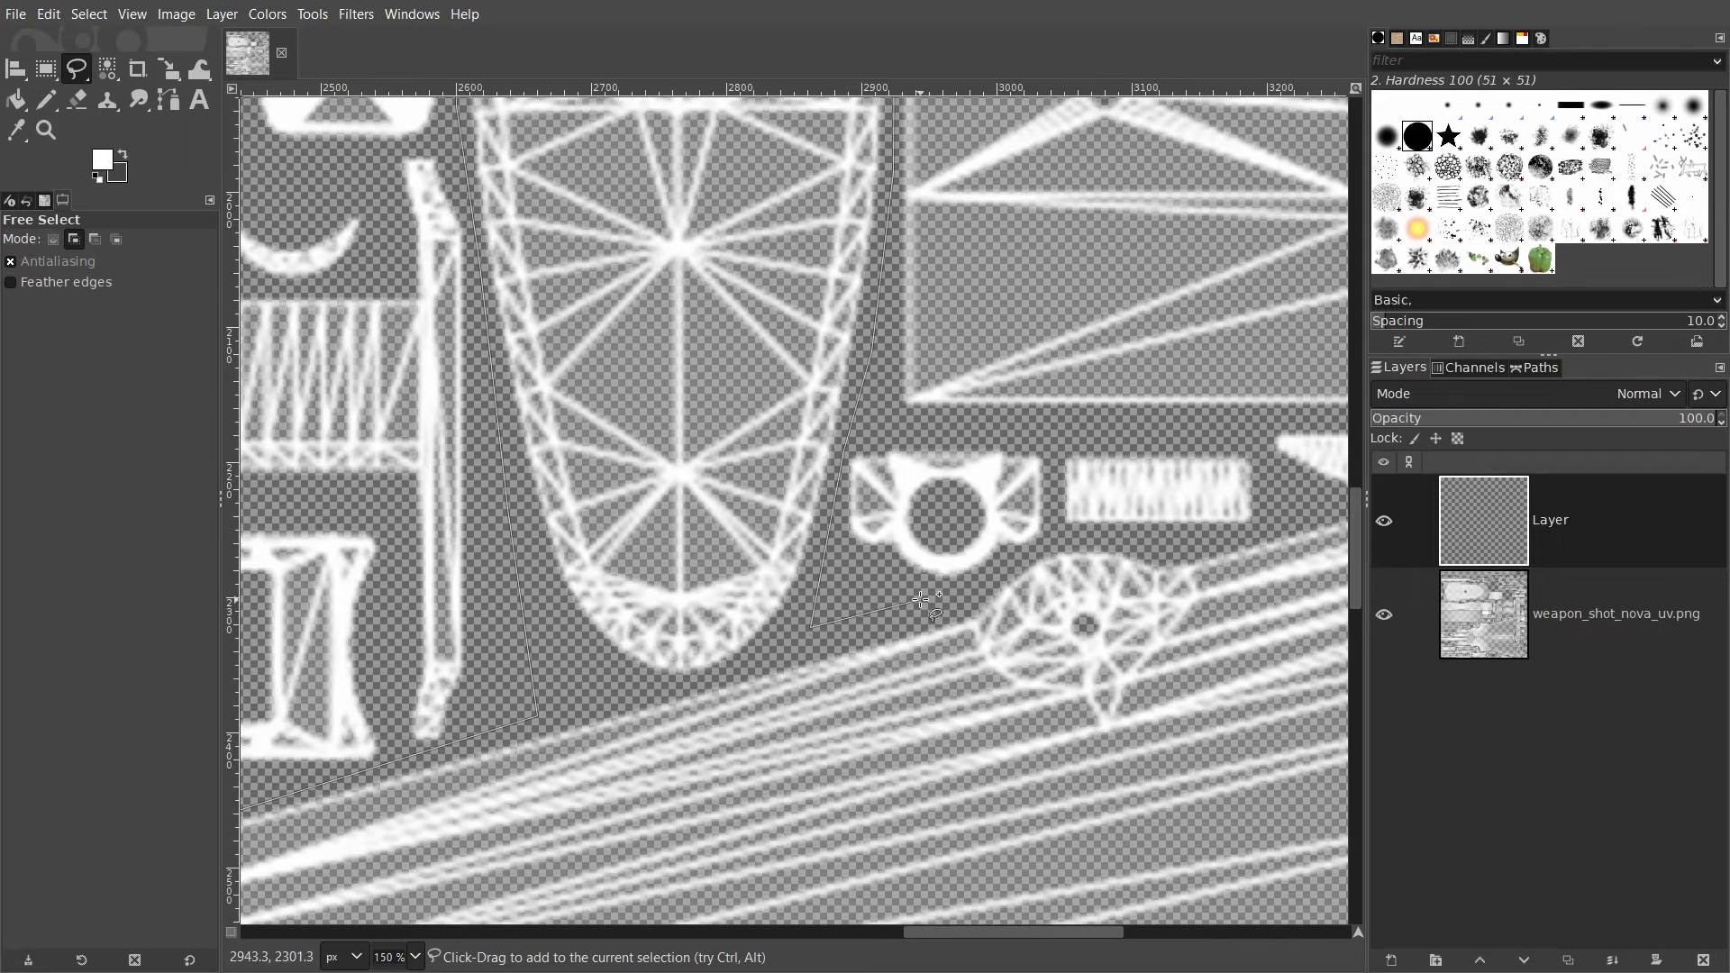
- Extend the outline above the stock's slanted upper edge, below the small islands, and up beside the long vertical strip island
{"action": "left_click", "coordinate": [990, 582]}
{"action": "left_click", "coordinate": [1012, 556]}
{"action": "scroll", "coordinate": [1040, 540], "scroll_direction": "up", "scroll_amount": 3, "text": "ctrl"}
{"action": "left_click", "coordinate": [1118, 544]}
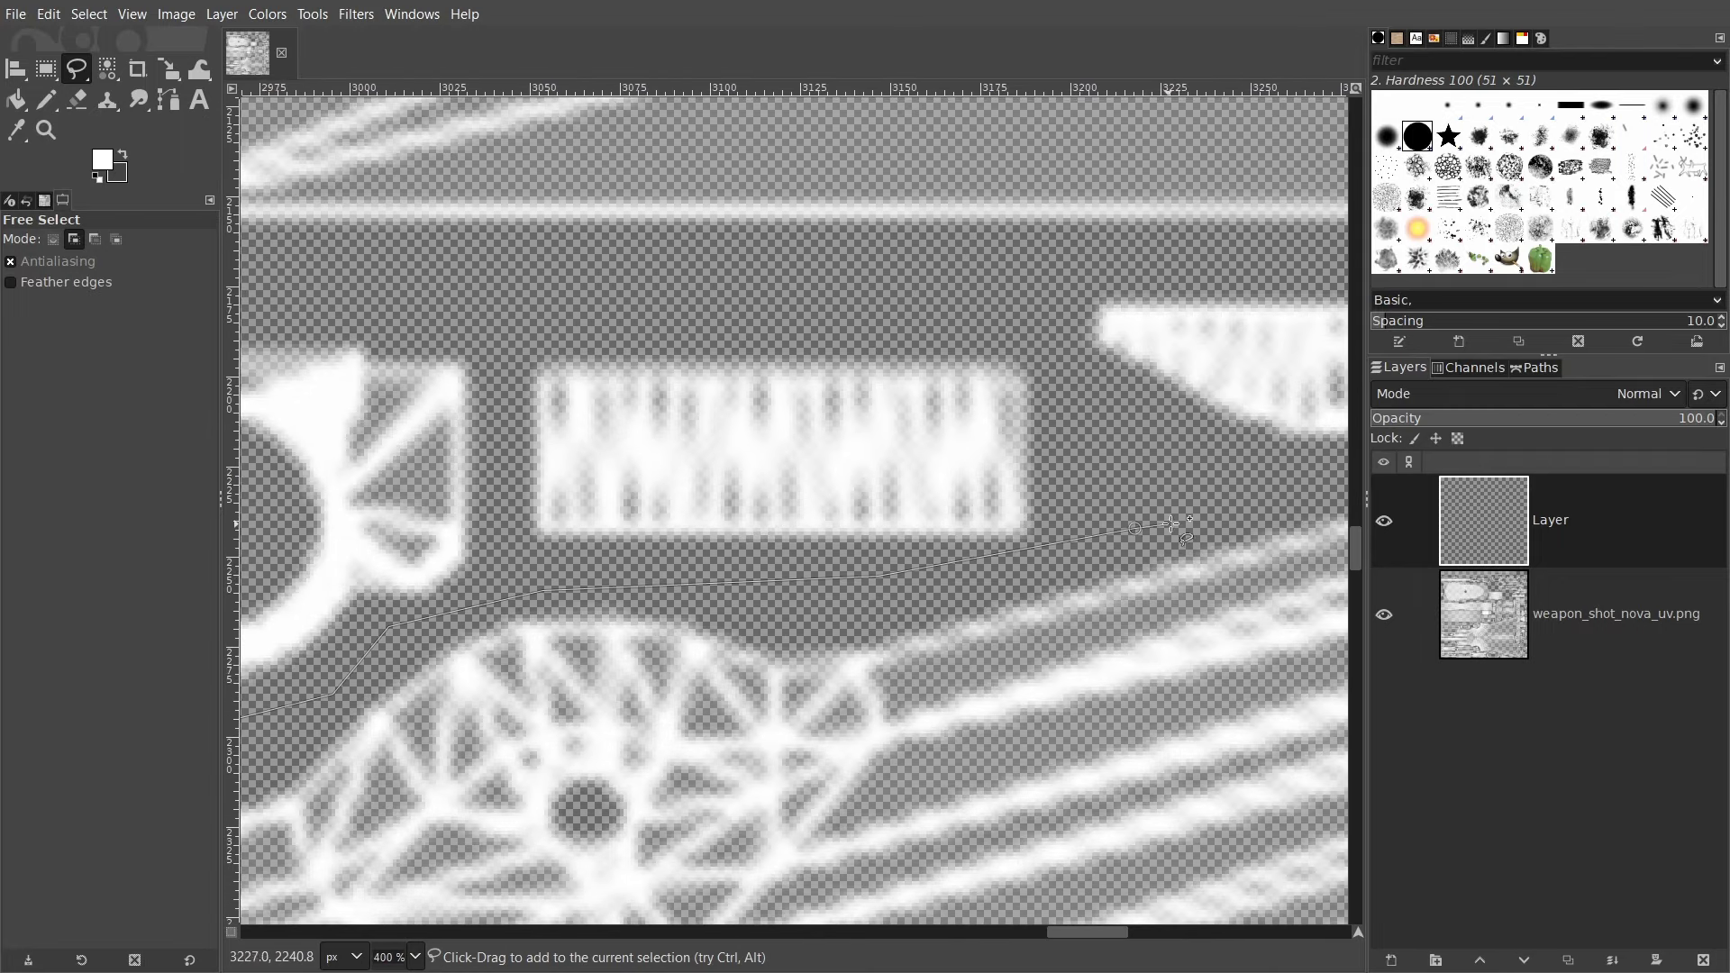
{"action": "scroll", "coordinate": [860, 620], "scroll_direction": "down", "scroll_amount": 3, "text": "ctrl"}
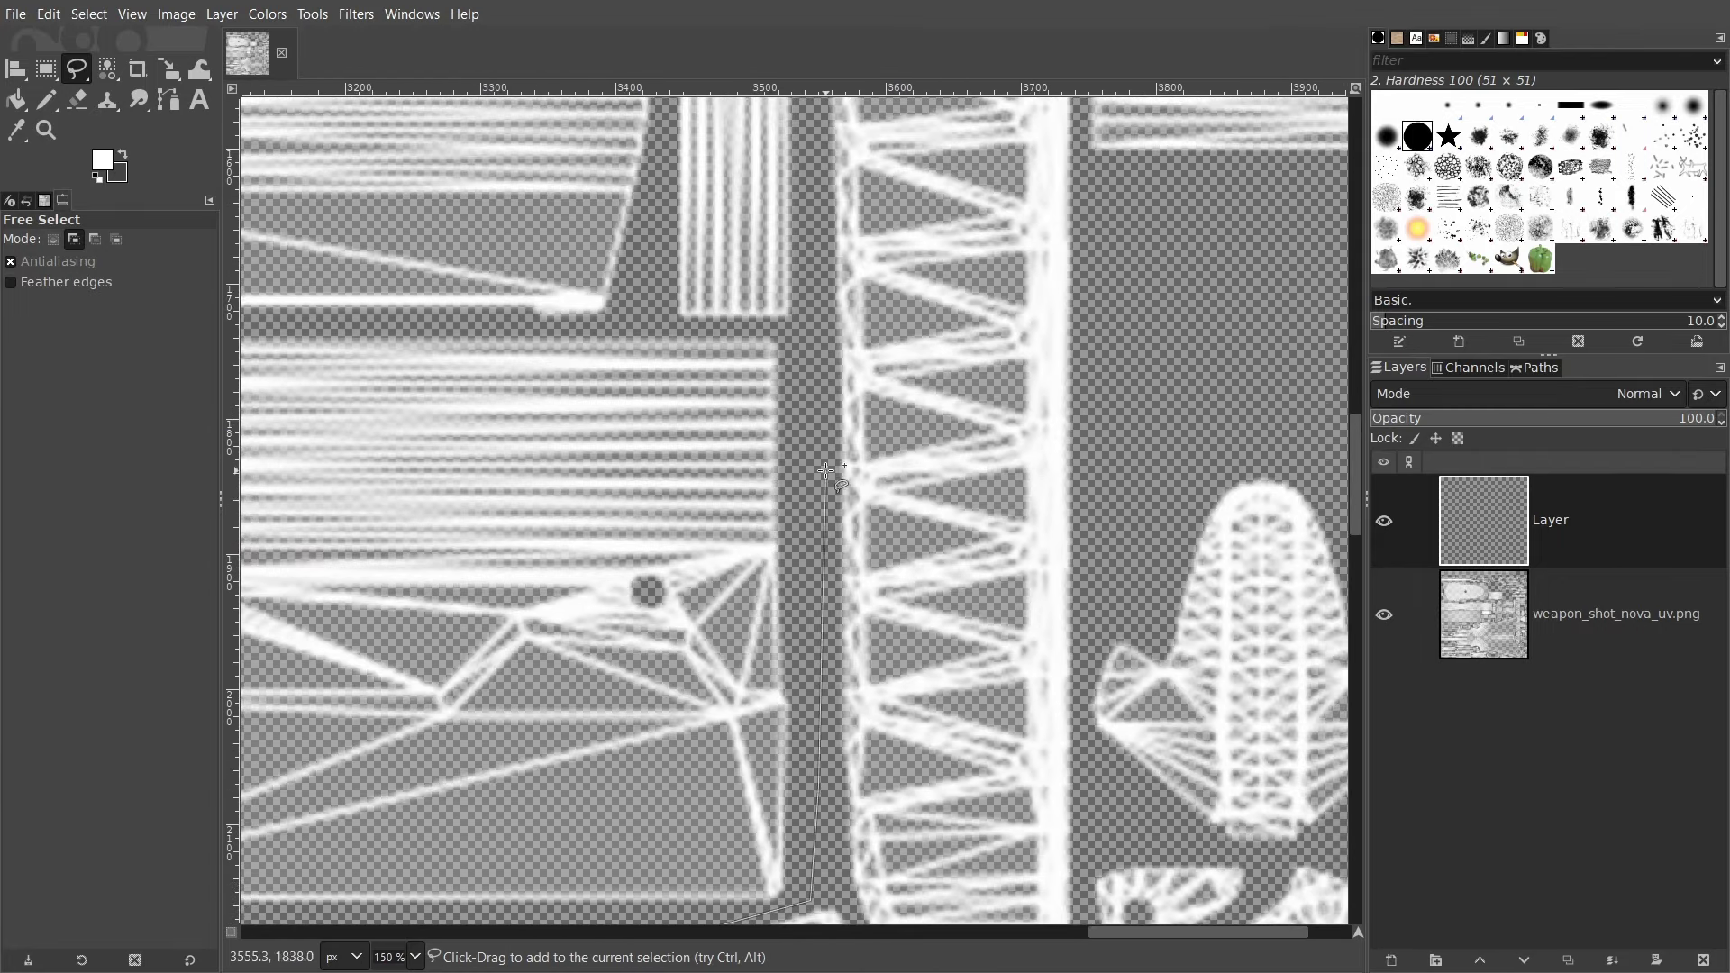
{"action": "scroll", "coordinate": [724, 339], "scroll_direction": "up", "scroll_amount": 8}
- Trace the outline down the outer side of the long vertical strip island to its lower end
{"action": "middle_click_drag", "start_coordinate": [969, 793], "coordinate": [859, 259]}
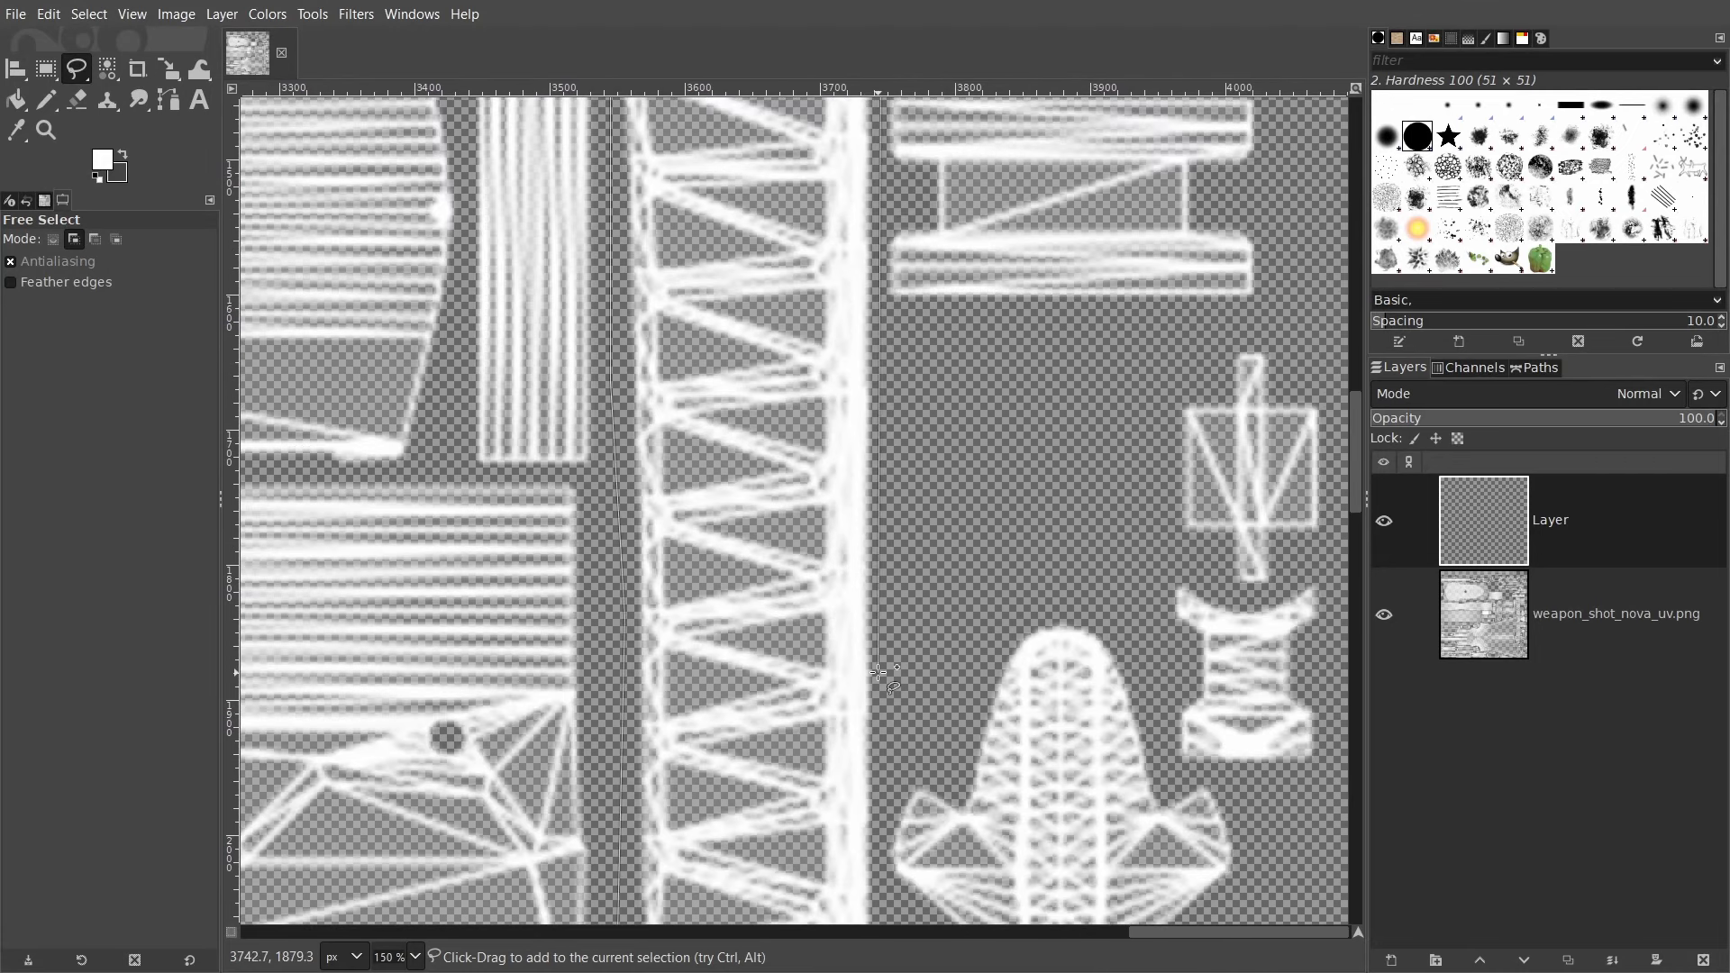
{"action": "mouse_move", "coordinate": [883, 703]}
{"action": "middle_mouse_down"}
{"action": "mouse_move", "coordinate": [852, 324]}
{"action": "mouse_move", "coordinate": [818, 333]}
{"action": "middle_mouse_up"}
{"action": "middle_click_drag", "start_coordinate": [815, 739], "coordinate": [795, 469]}
{"action": "left_click", "coordinate": [801, 518]}
{"action": "middle_click_drag", "start_coordinate": [802, 685], "coordinate": [790, 307]}
{"action": "left_click", "coordinate": [794, 674]}
{"action": "scroll", "coordinate": [787, 301], "scroll_direction": "down", "scroll_amount": 2, "text": "ctrl"}
{"action": "scroll", "coordinate": [786, 301], "scroll_direction": "up", "scroll_amount": 3, "text": "ctrl"}
{"action": "left_click", "coordinate": [797, 397]}
{"action": "left_click", "coordinate": [806, 573]}
{"action": "middle_click_drag", "start_coordinate": [806, 572], "coordinate": [750, 122]}
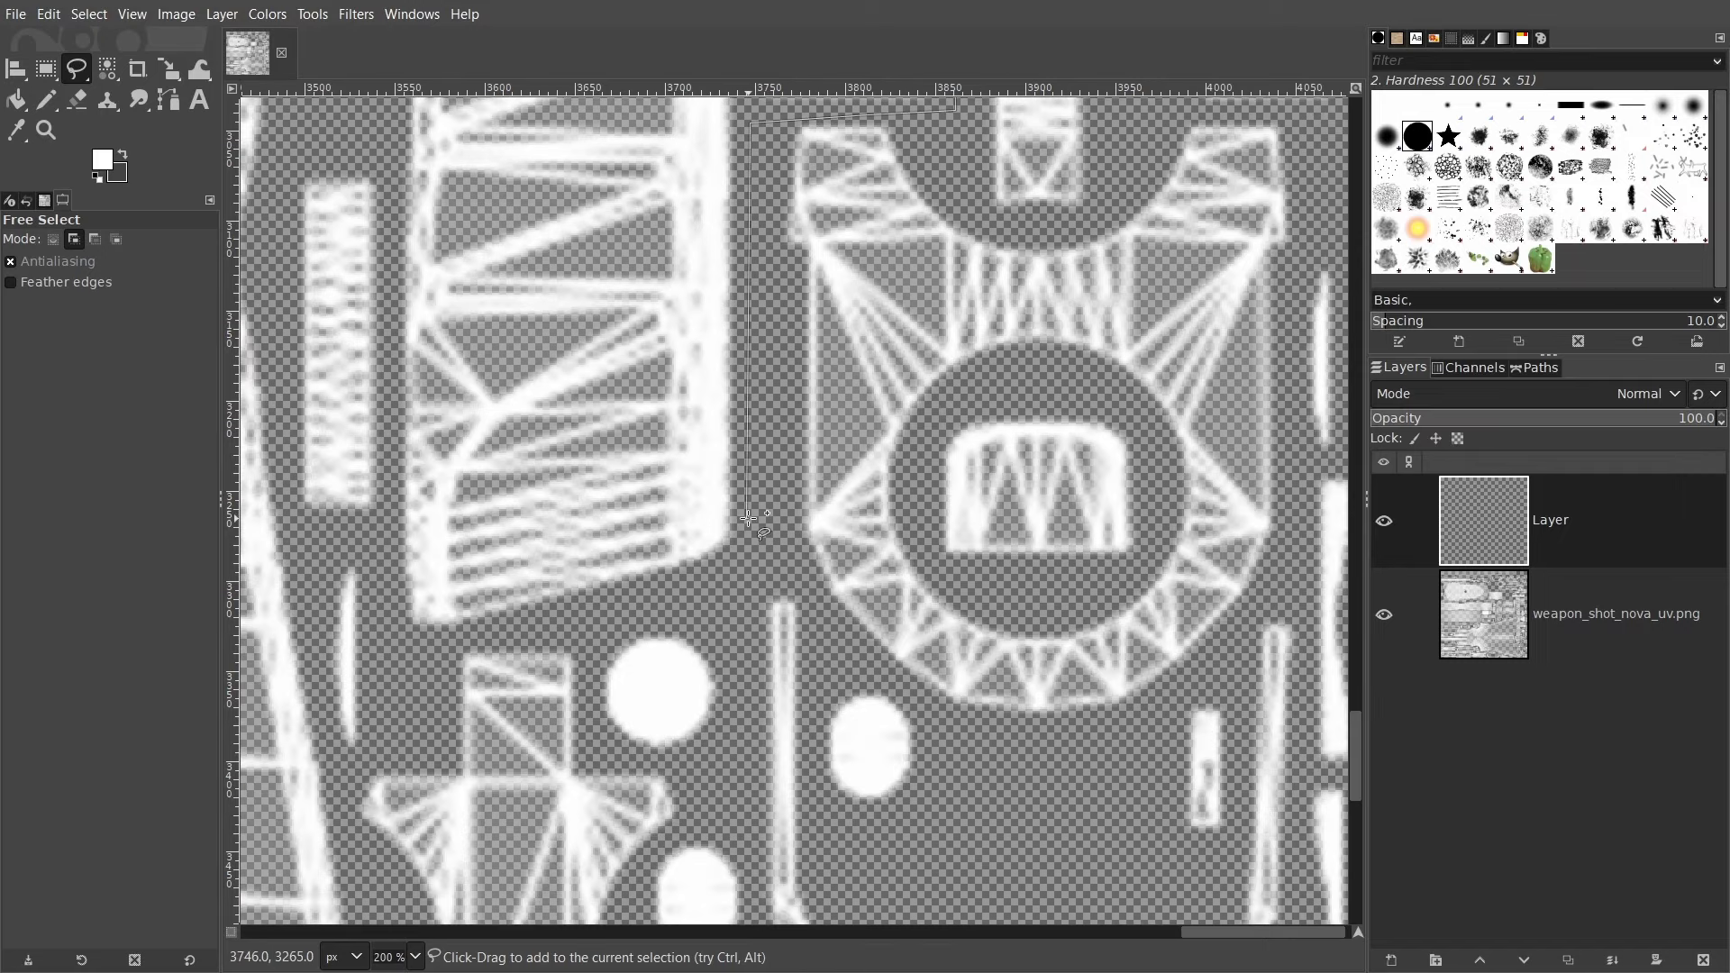
- Carry the outline beneath the strip island and over the small comb-shaped island to the stock's rear edge
{"action": "scroll", "coordinate": [392, 168], "scroll_direction": "down", "scroll_amount": 2, "text": "ctrl"}
{"action": "middle_click_drag", "start_coordinate": [392, 168], "coordinate": [584, 883]}
{"action": "left_click", "coordinate": [587, 717]}
{"action": "middle_click_drag", "start_coordinate": [587, 717], "coordinate": [641, 281]}
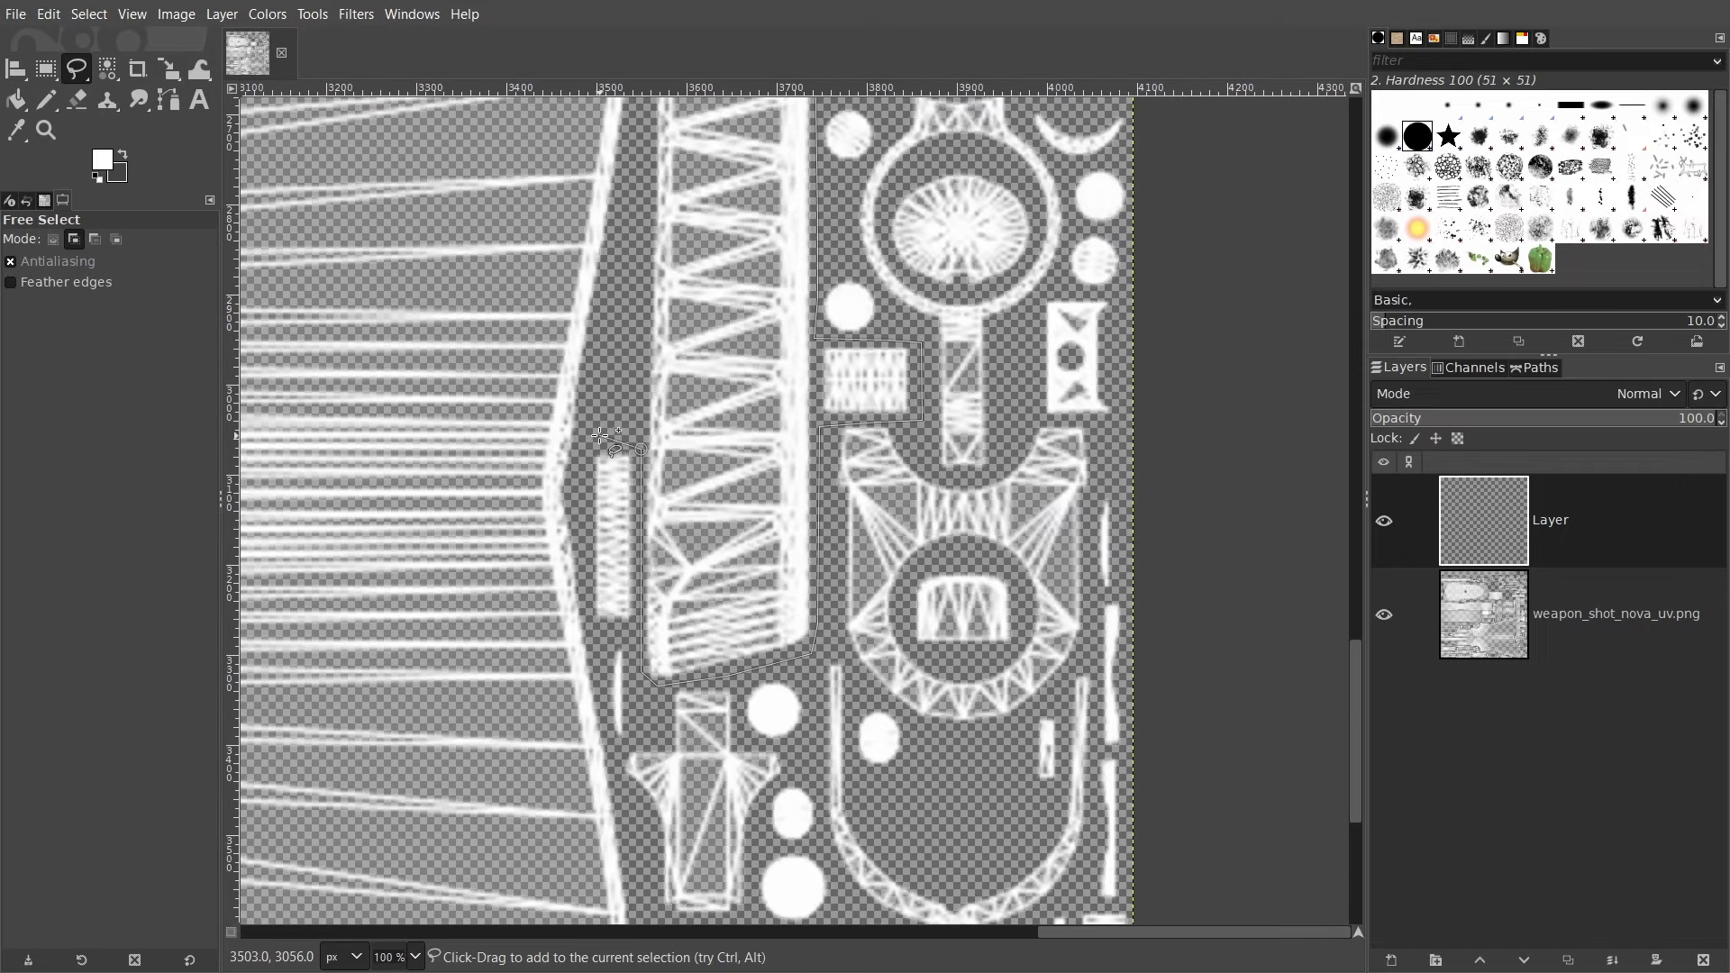
{"action": "left_click", "coordinate": [583, 468]}
- Trace the outline down the stock island's slanted rear edge to its lower rear corner
{"action": "scroll", "coordinate": [583, 467], "scroll_direction": "up", "scroll_amount": 2, "text": "ctrl"}
{"action": "left_click", "coordinate": [593, 744]}
{"action": "middle_click_drag", "start_coordinate": [593, 744], "coordinate": [622, 412]}
{"action": "left_click", "coordinate": [678, 775]}
{"action": "middle_click_drag", "start_coordinate": [678, 775], "coordinate": [693, 524]}
{"action": "left_click", "coordinate": [741, 856]}
{"action": "middle_click_drag", "start_coordinate": [741, 856], "coordinate": [760, 188]}
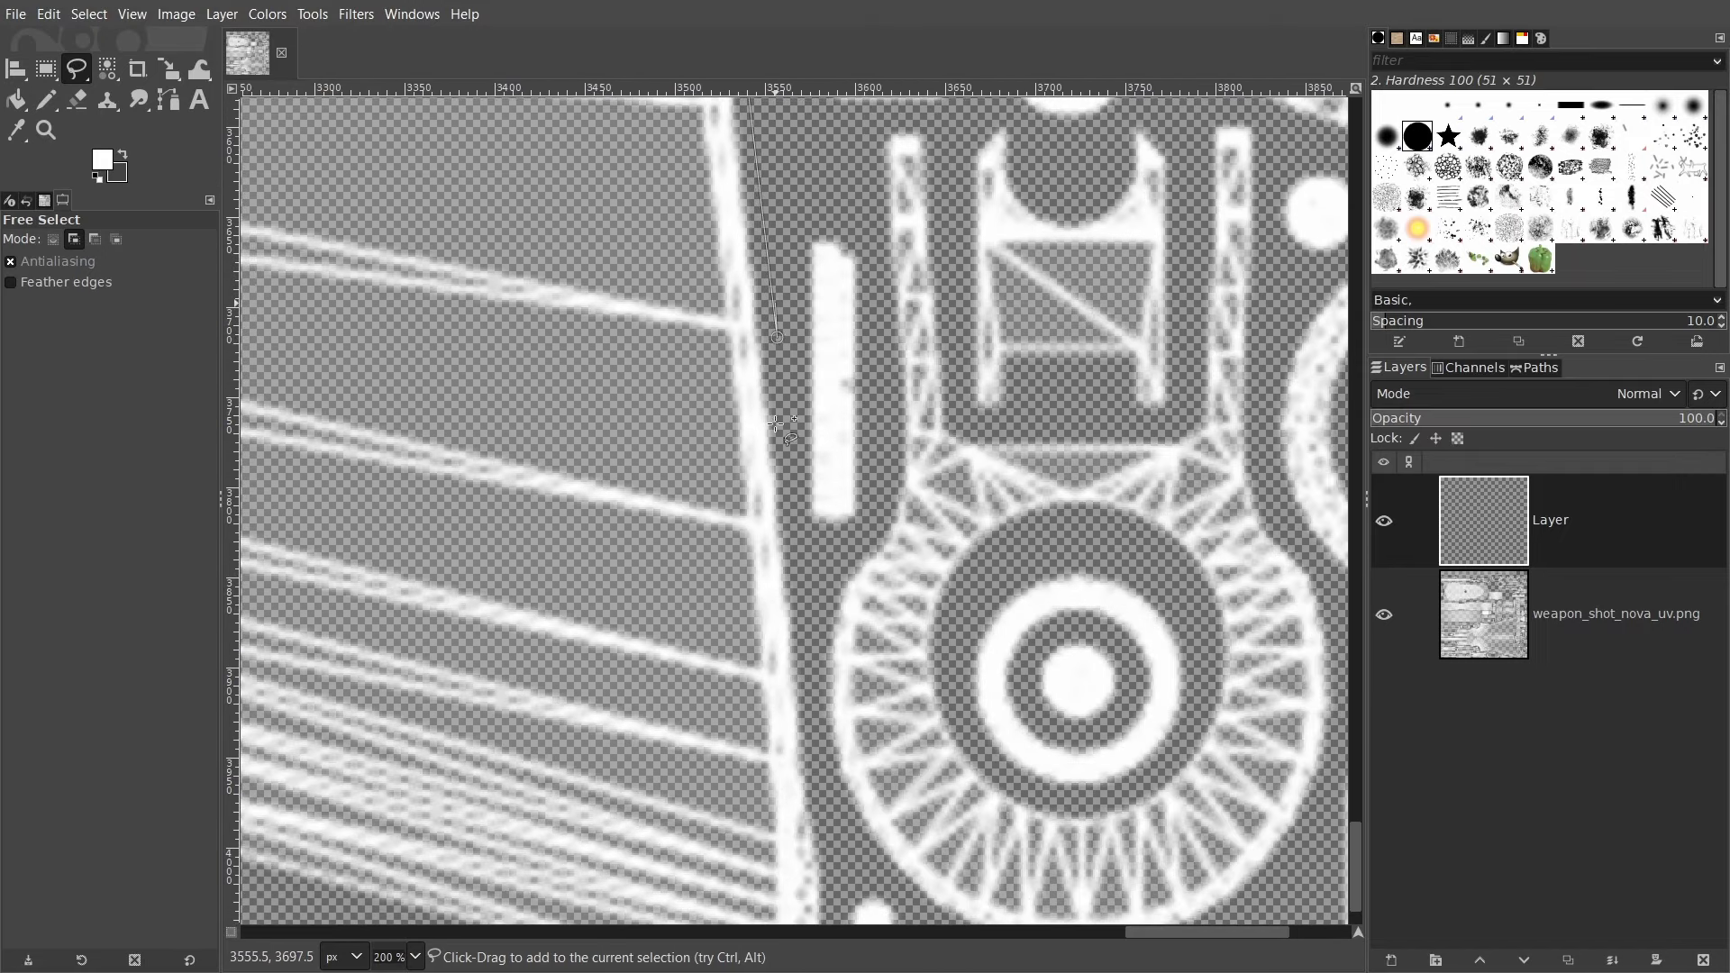
{"action": "left_click", "coordinate": [820, 803]}
{"action": "middle_click_drag", "start_coordinate": [820, 803], "coordinate": [822, 541]}
- Trace the stock's slanted lower edge back beneath the small ornament and close the free selection at its starting point
{"action": "left_click", "coordinate": [361, 647]}
{"action": "middle_click_drag", "start_coordinate": [362, 647], "coordinate": [949, 719]}
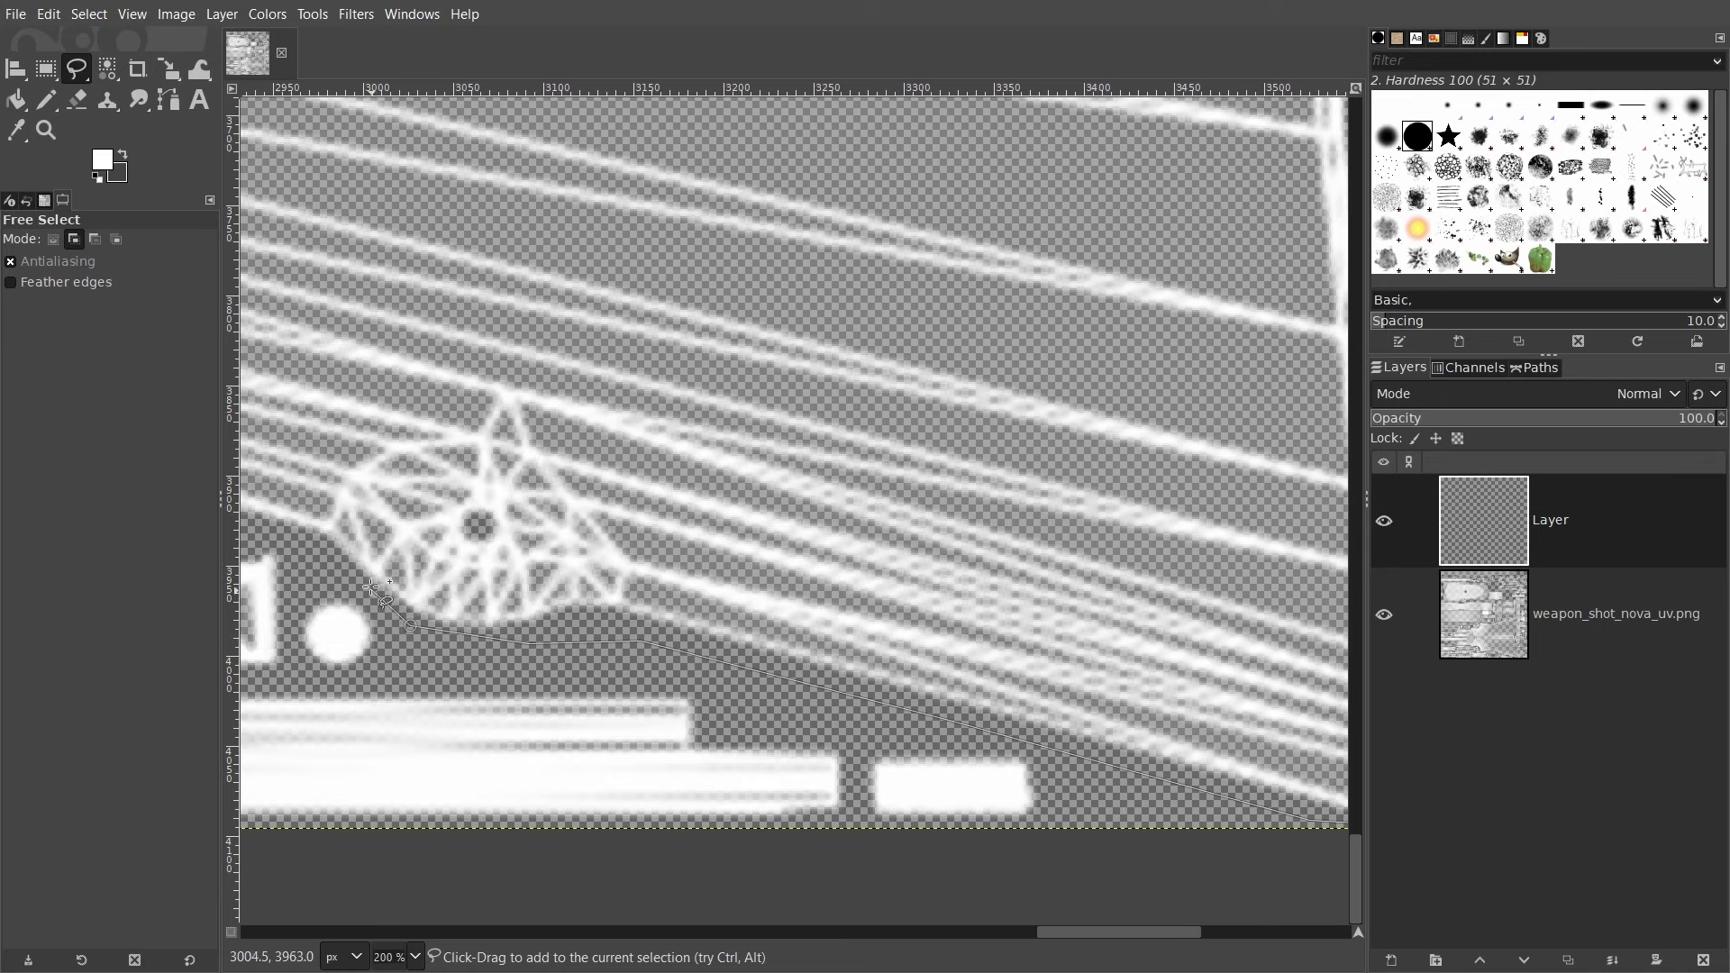
{"action": "left_click", "coordinate": [322, 557]}
{"action": "middle_click_drag", "start_coordinate": [261, 529], "coordinate": [698, 583]}
{"action": "middle_click_drag", "start_coordinate": [257, 414], "coordinate": [1231, 694]}
{"action": "left_click", "coordinate": [536, 560]}
{"action": "left_click", "coordinate": [507, 530]}
{"action": "scroll", "coordinate": [518, 491], "scroll_direction": "up", "scroll_amount": 3, "text": "ctrl"}
{"action": "left_click", "coordinate": [520, 490]}
{"action": "scroll", "coordinate": [793, 411], "scroll_direction": "down", "scroll_amount": 6, "text": "ctrl"}
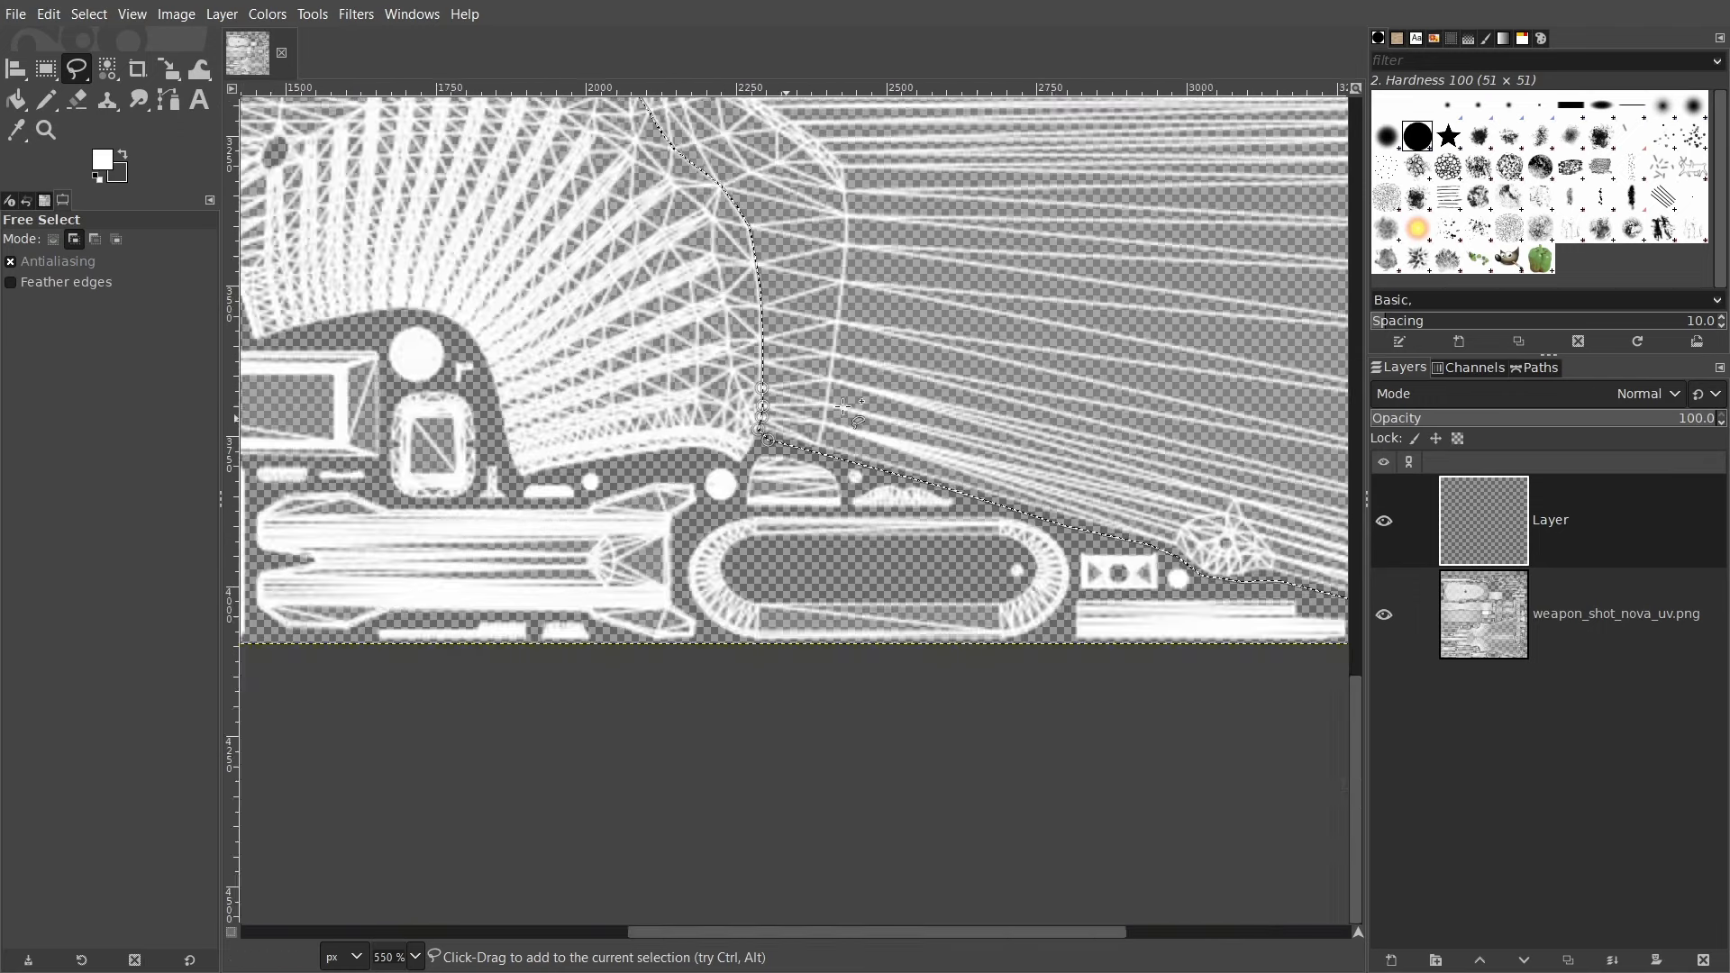
{"action": "scroll", "coordinate": [761, 478], "scroll_direction": "down", "scroll_amount": 2, "text": "ctrl"}
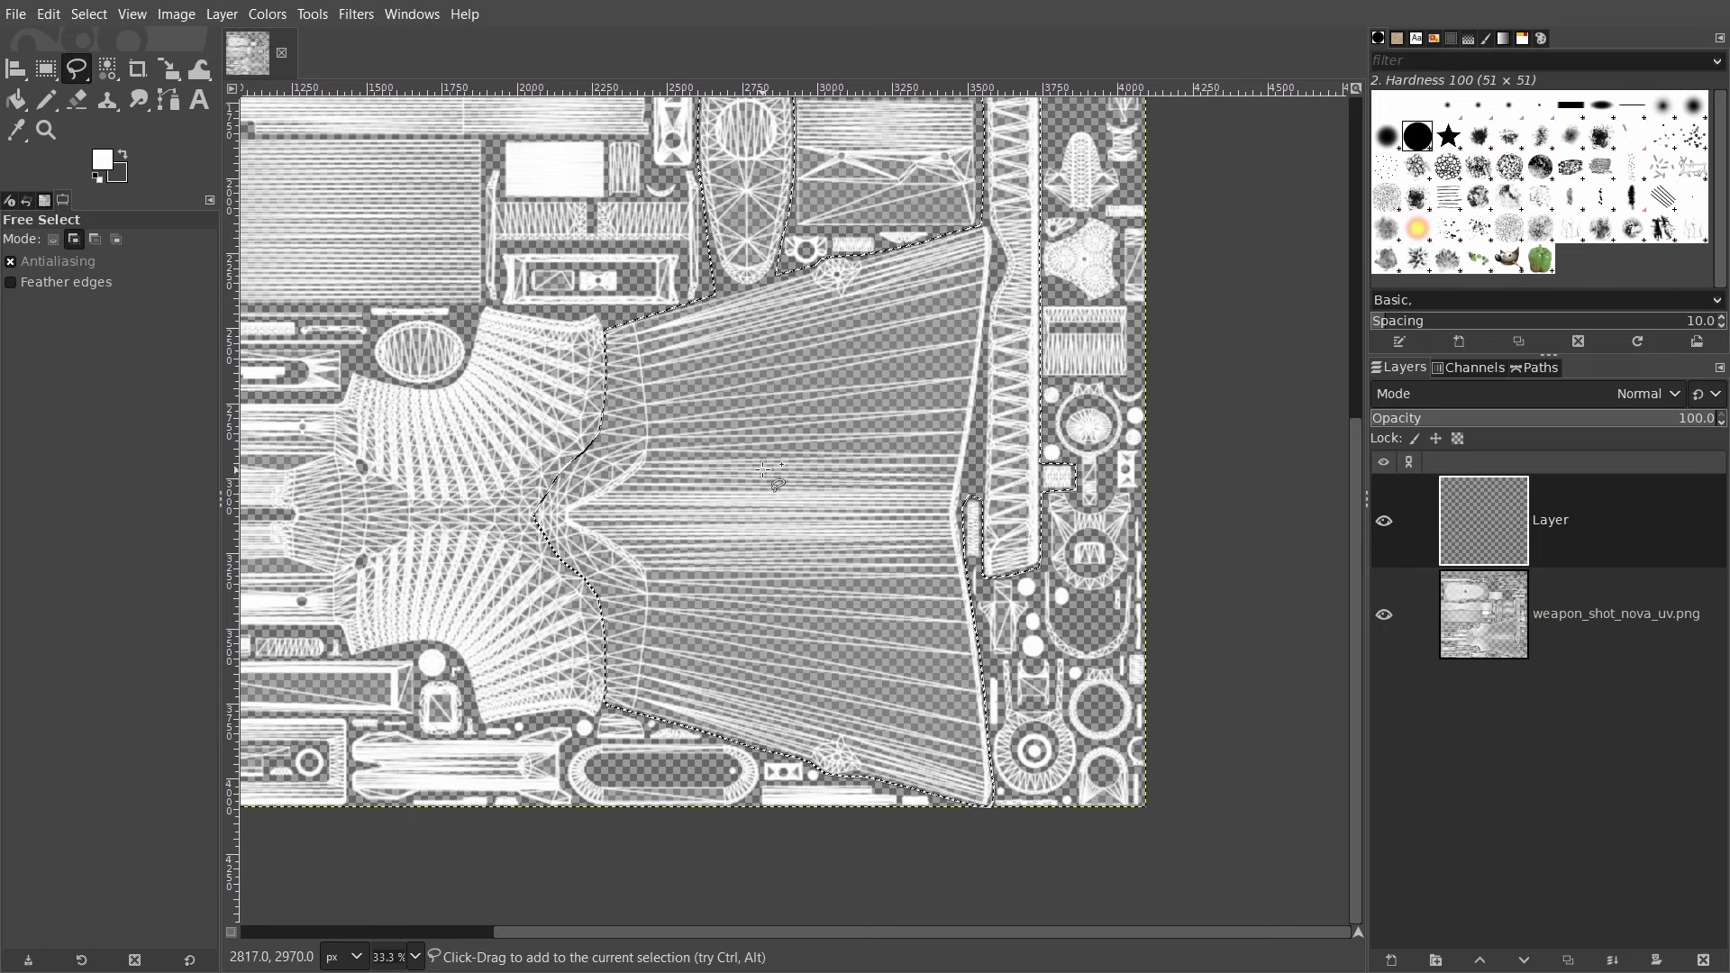
{"action": "middle_click_drag", "start_coordinate": [819, 443], "coordinate": [727, 477]}
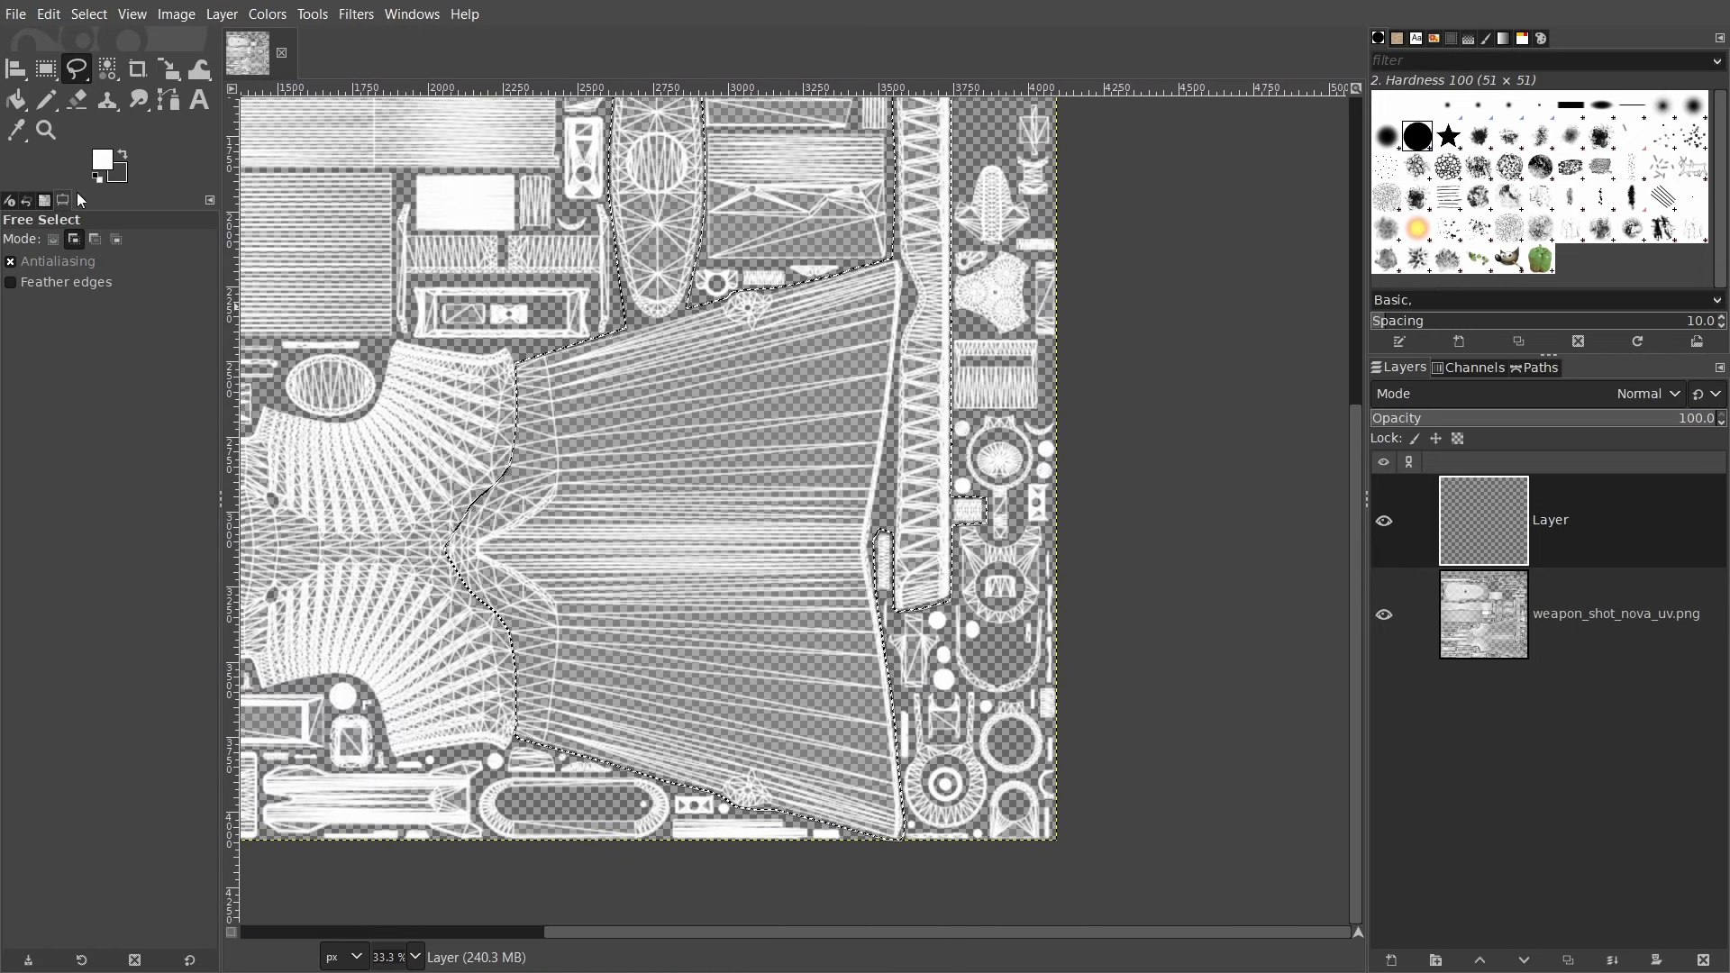
- Fill the selected stock area with white on the new layer and hide the weapon_shot_nova_uv.png layer
{"action": "left_click", "coordinate": [102, 160]}
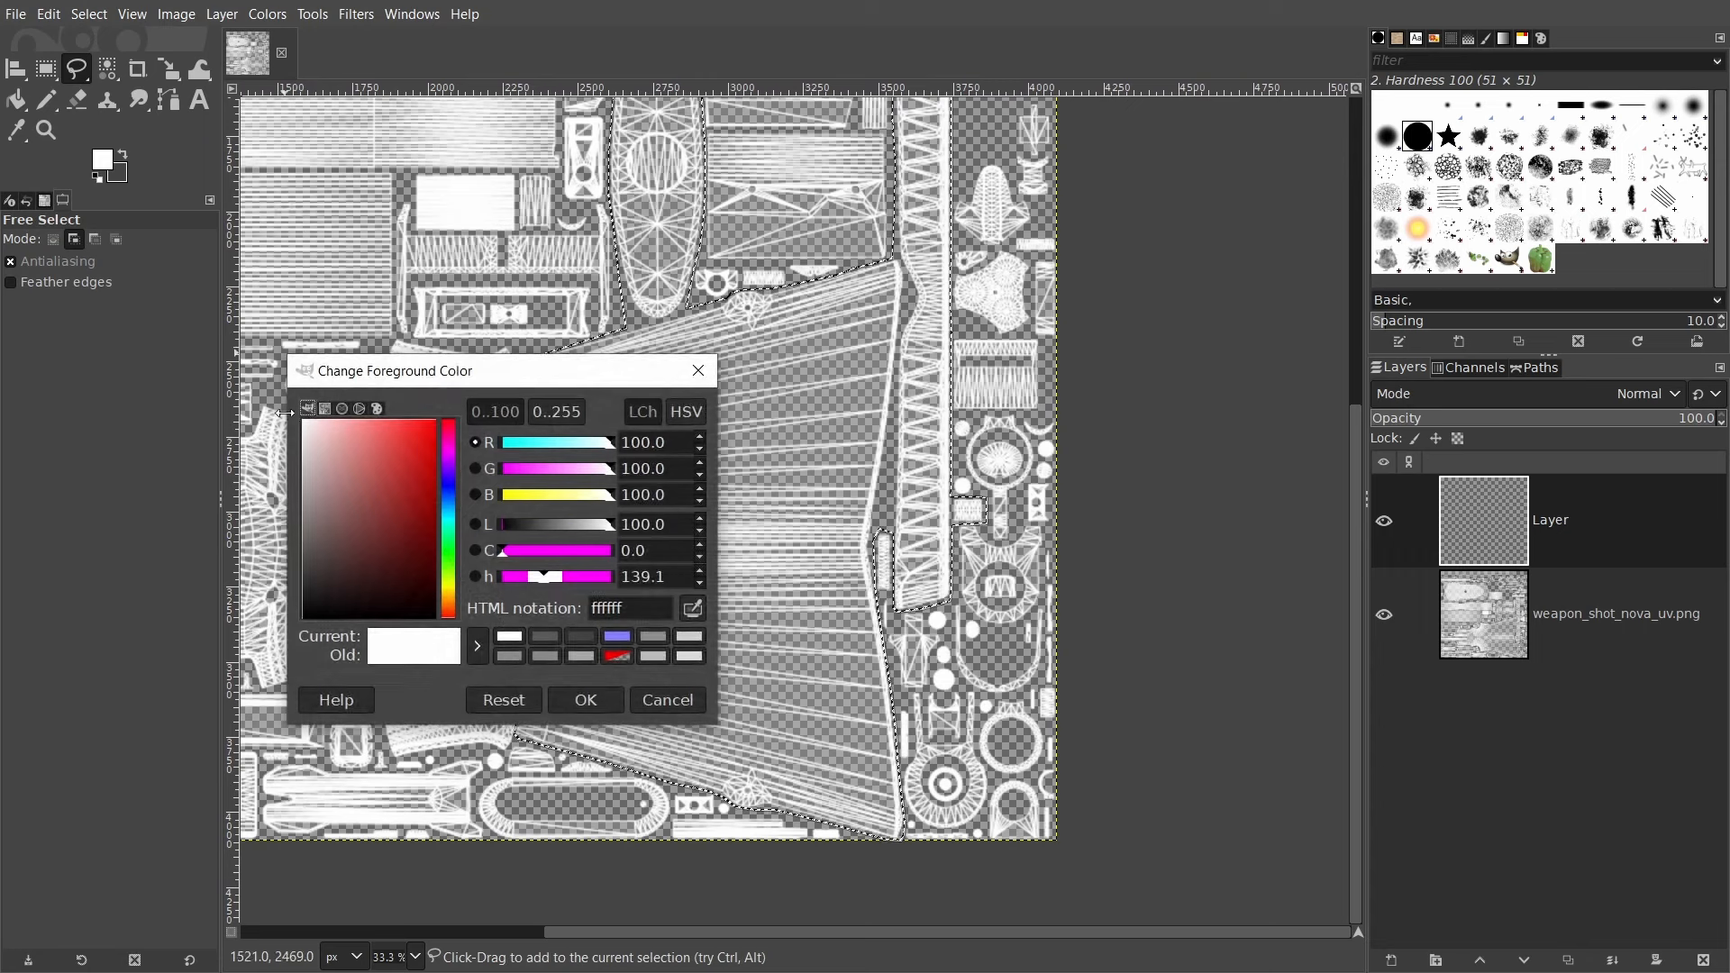
{"action": "left_click", "coordinate": [581, 700]}
{"action": "left_click", "coordinate": [15, 100]}
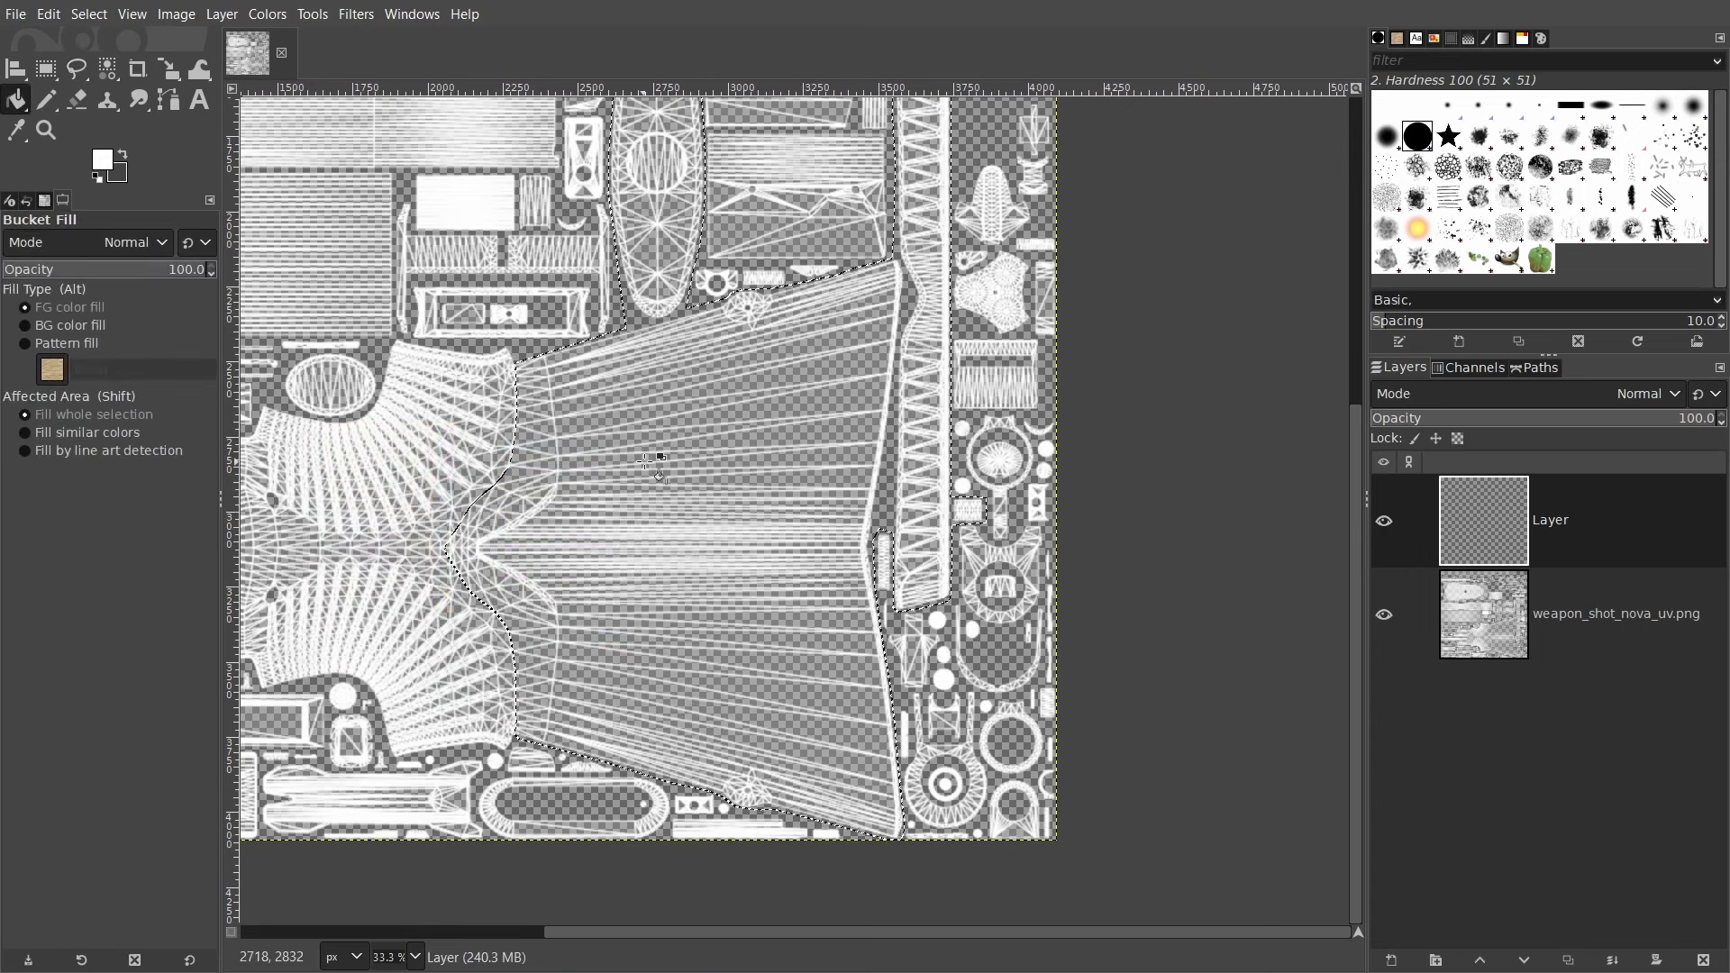
{"action": "left_click", "coordinate": [697, 473]}
{"action": "scroll", "coordinate": [688, 479], "scroll_direction": "down", "scroll_amount": 1, "text": "ctrl"}
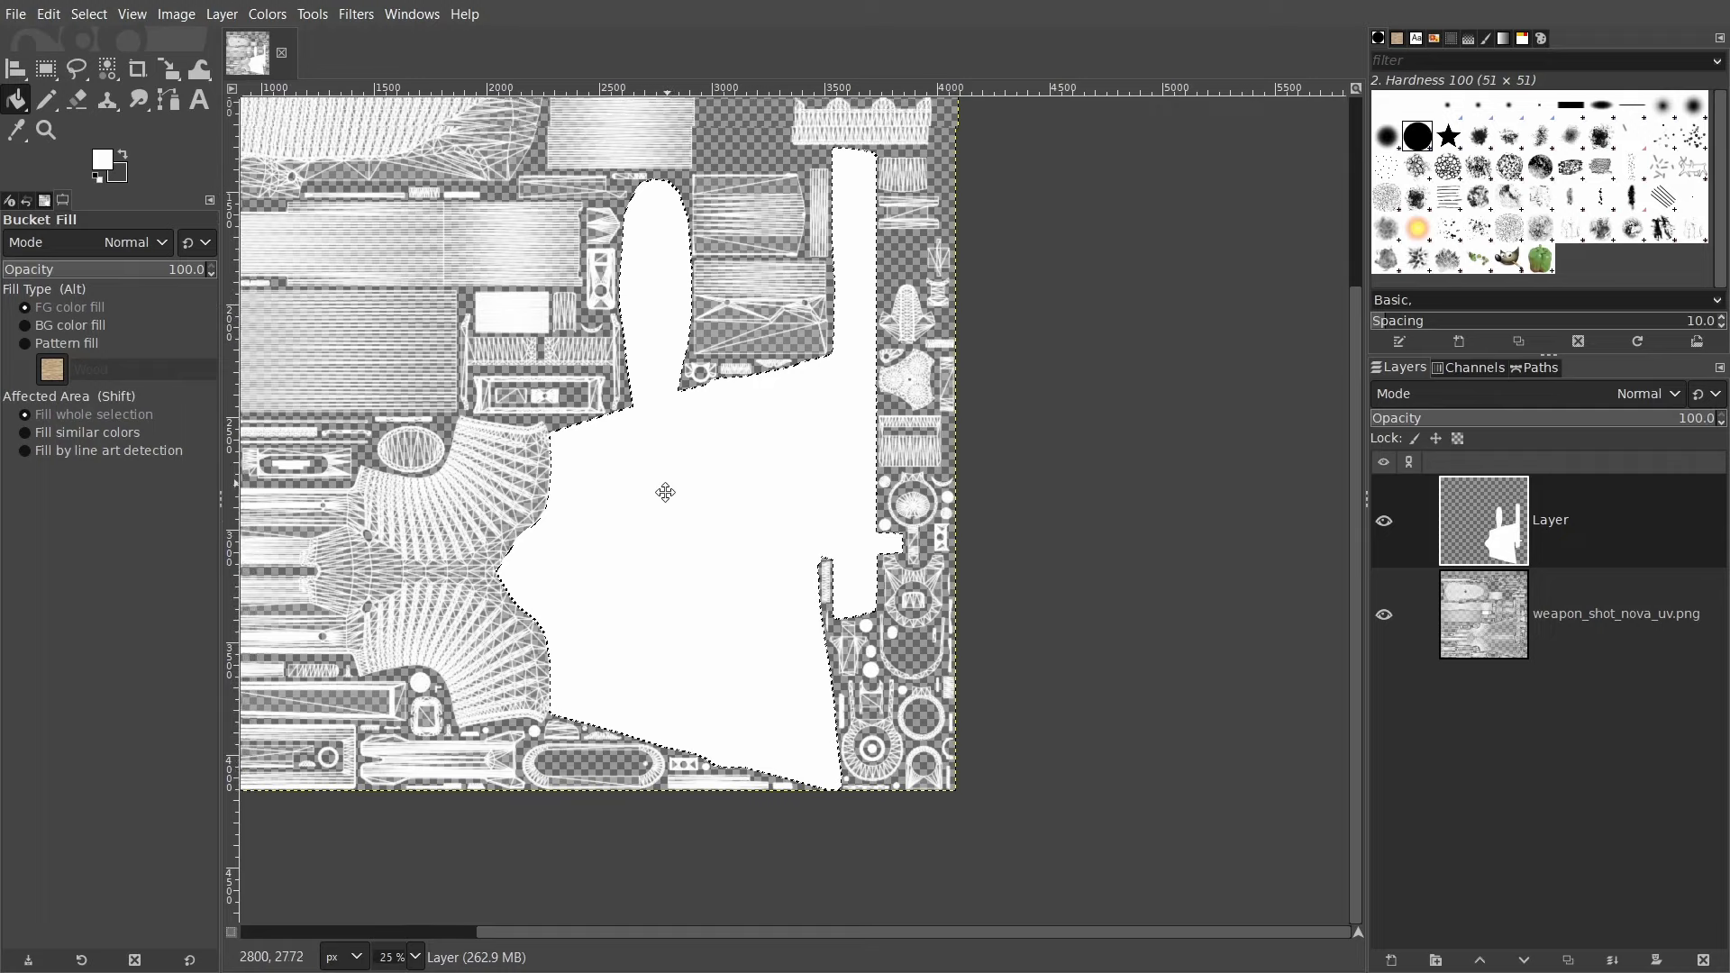
{"action": "middle_click_drag", "start_coordinate": [665, 492], "coordinate": [882, 622]}
{"action": "scroll", "coordinate": [665, 611], "scroll_direction": "down", "scroll_amount": 1, "text": "ctrl"}
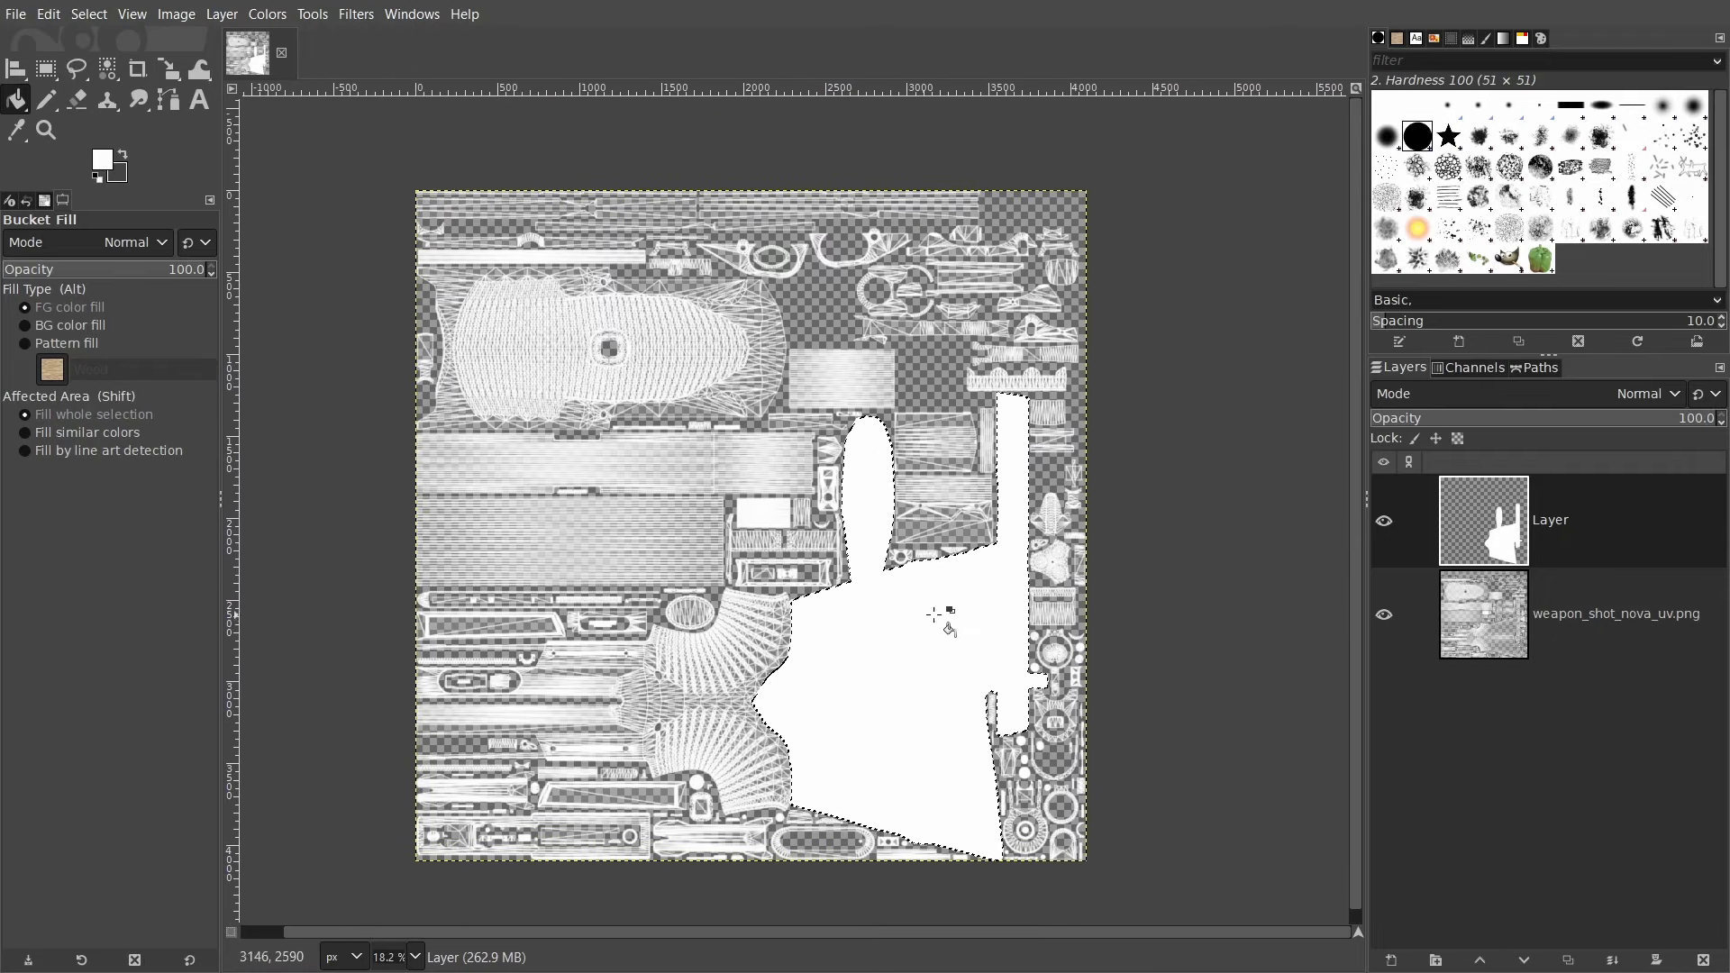
{"action": "left_click", "coordinate": [1384, 614]}
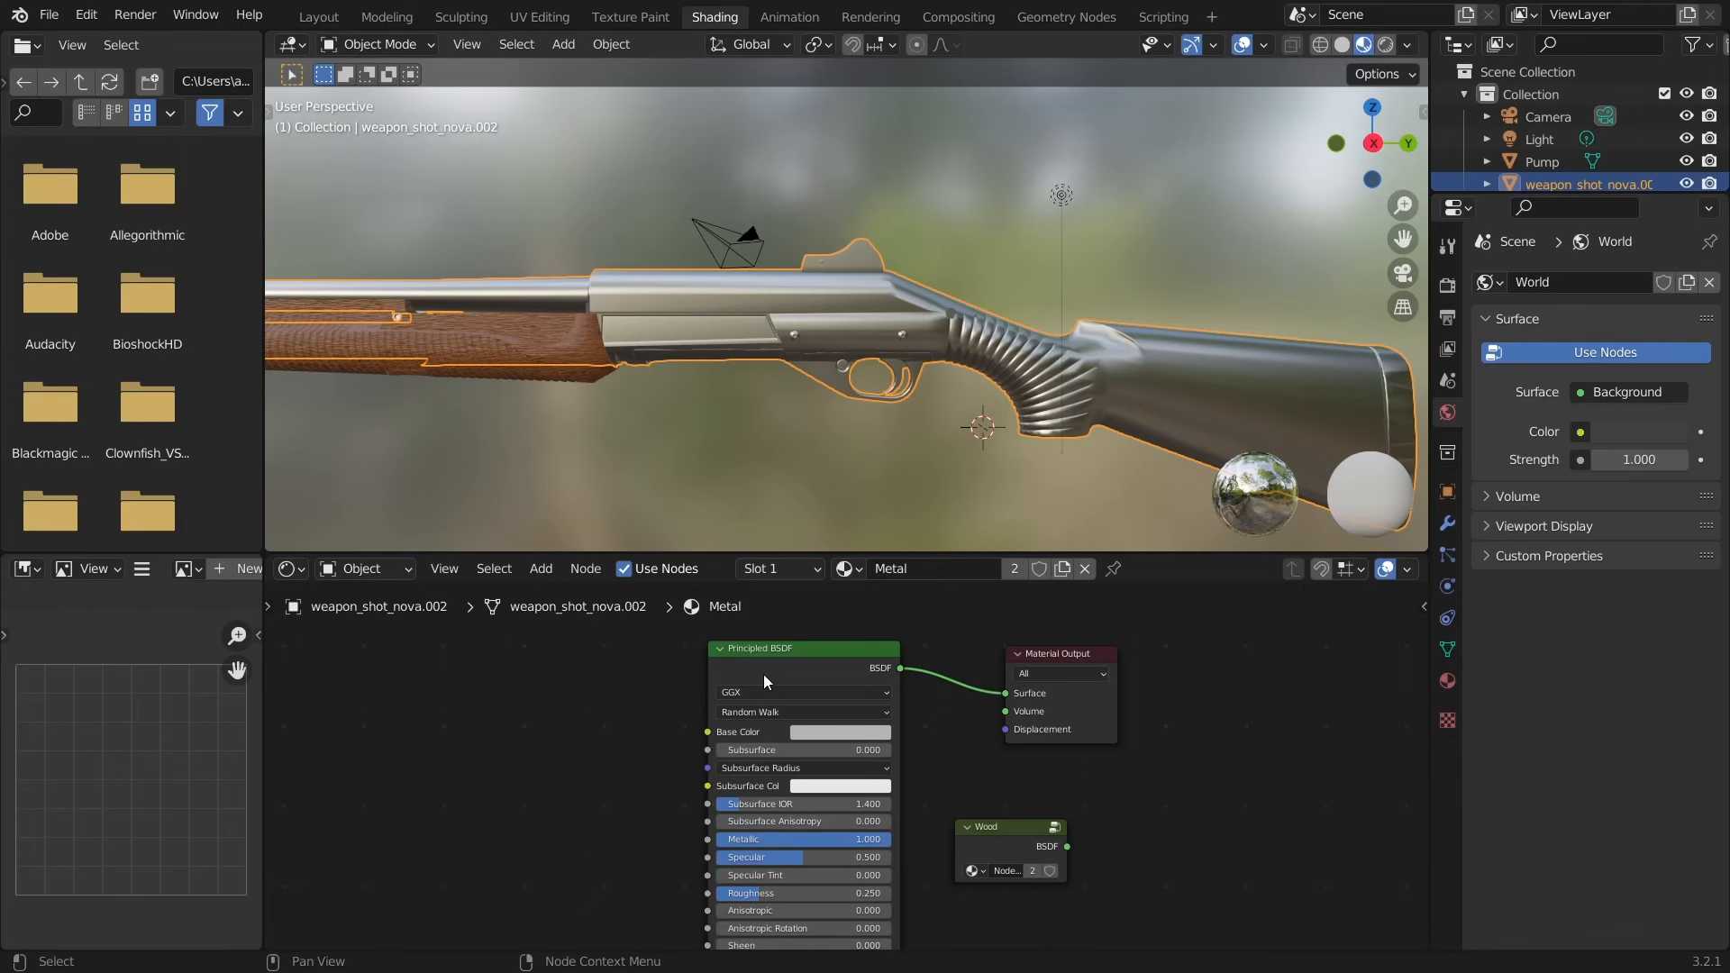
- Switch to Blender, add an Image Texture node to the Metal material, and load wood_mask.png from the Prod folder into it
{"action": "key", "text": "shift+a"}
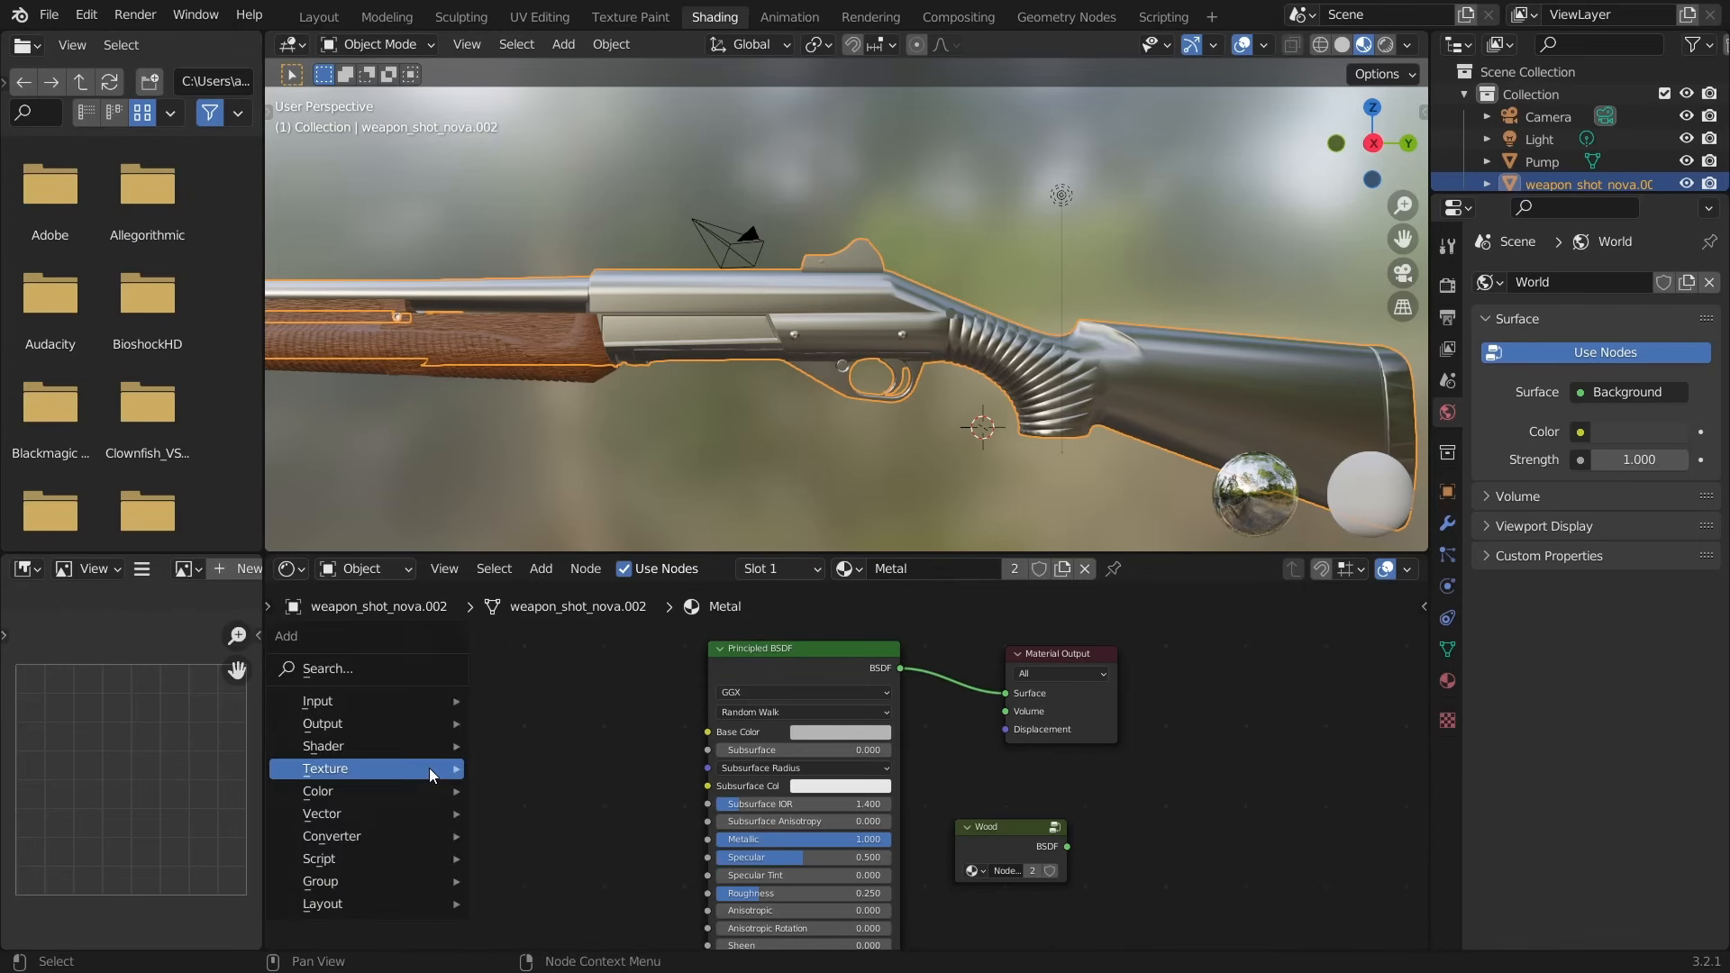
{"action": "mouse_move", "coordinate": [429, 768]}
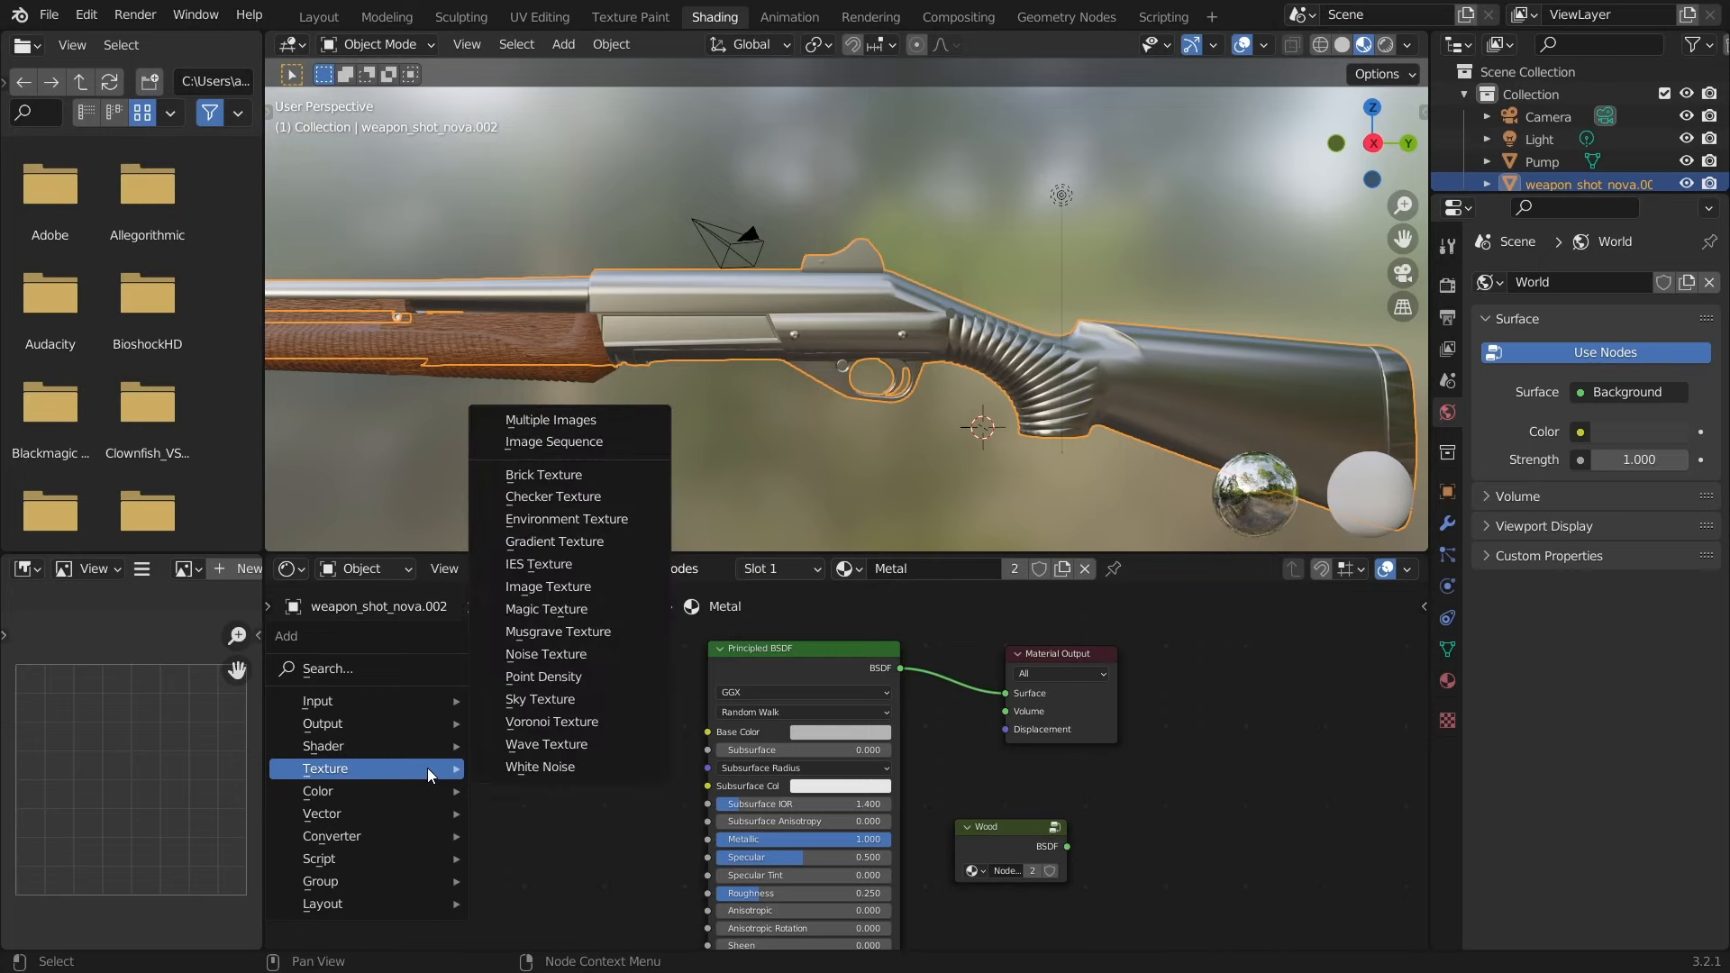
{"action": "left_click", "coordinate": [576, 587]}
{"action": "left_click", "coordinate": [1130, 748]}
{"action": "middle_click_drag", "start_coordinate": [995, 772], "coordinate": [863, 713]}
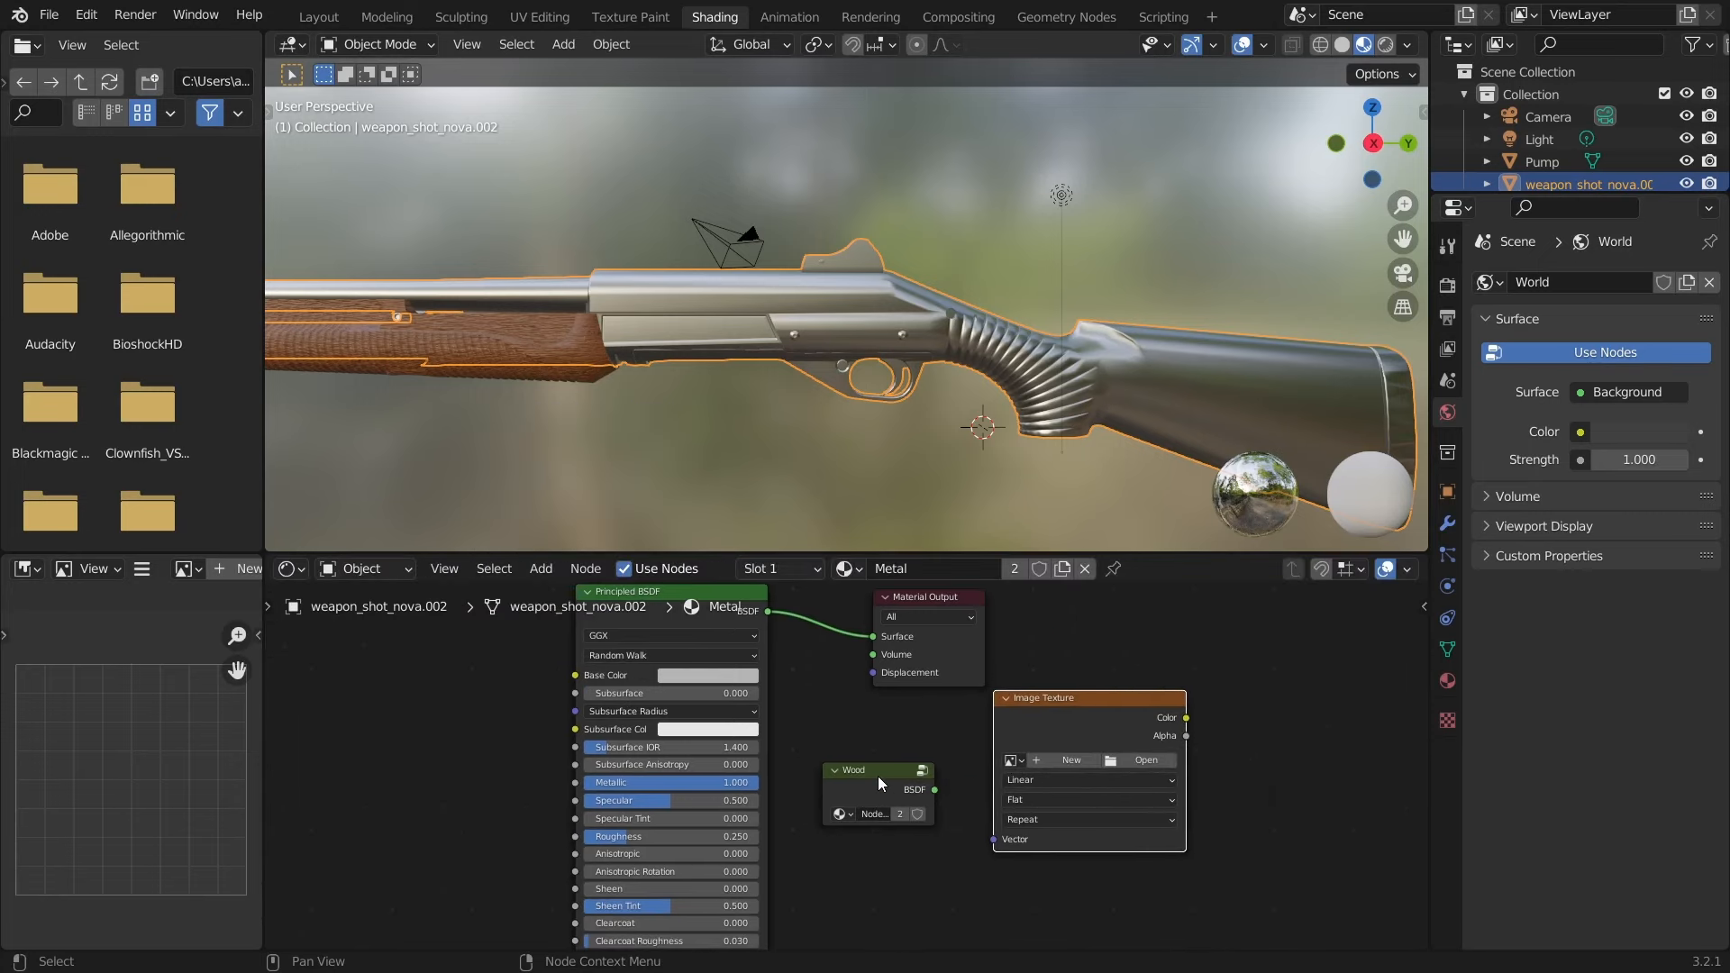
{"action": "left_click_drag", "start_coordinate": [878, 778], "coordinate": [903, 897]}
{"action": "left_click", "coordinate": [1159, 760]}
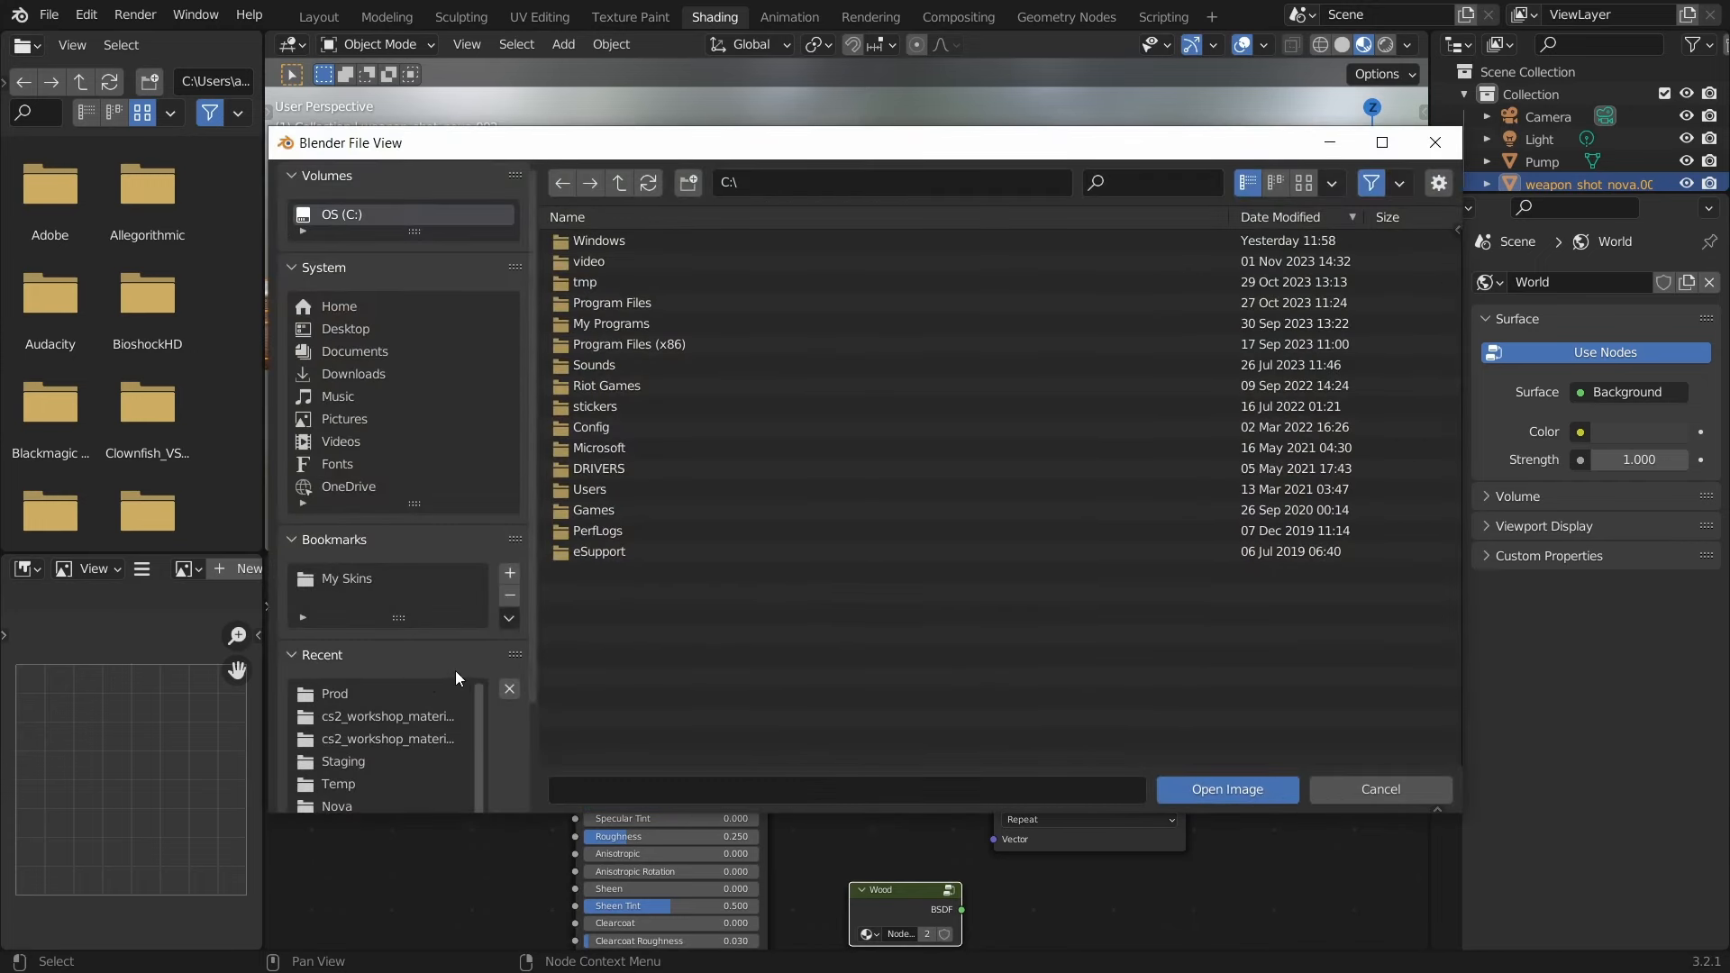
{"action": "left_click", "coordinate": [311, 695]}
{"action": "double_click", "coordinate": [652, 237]}
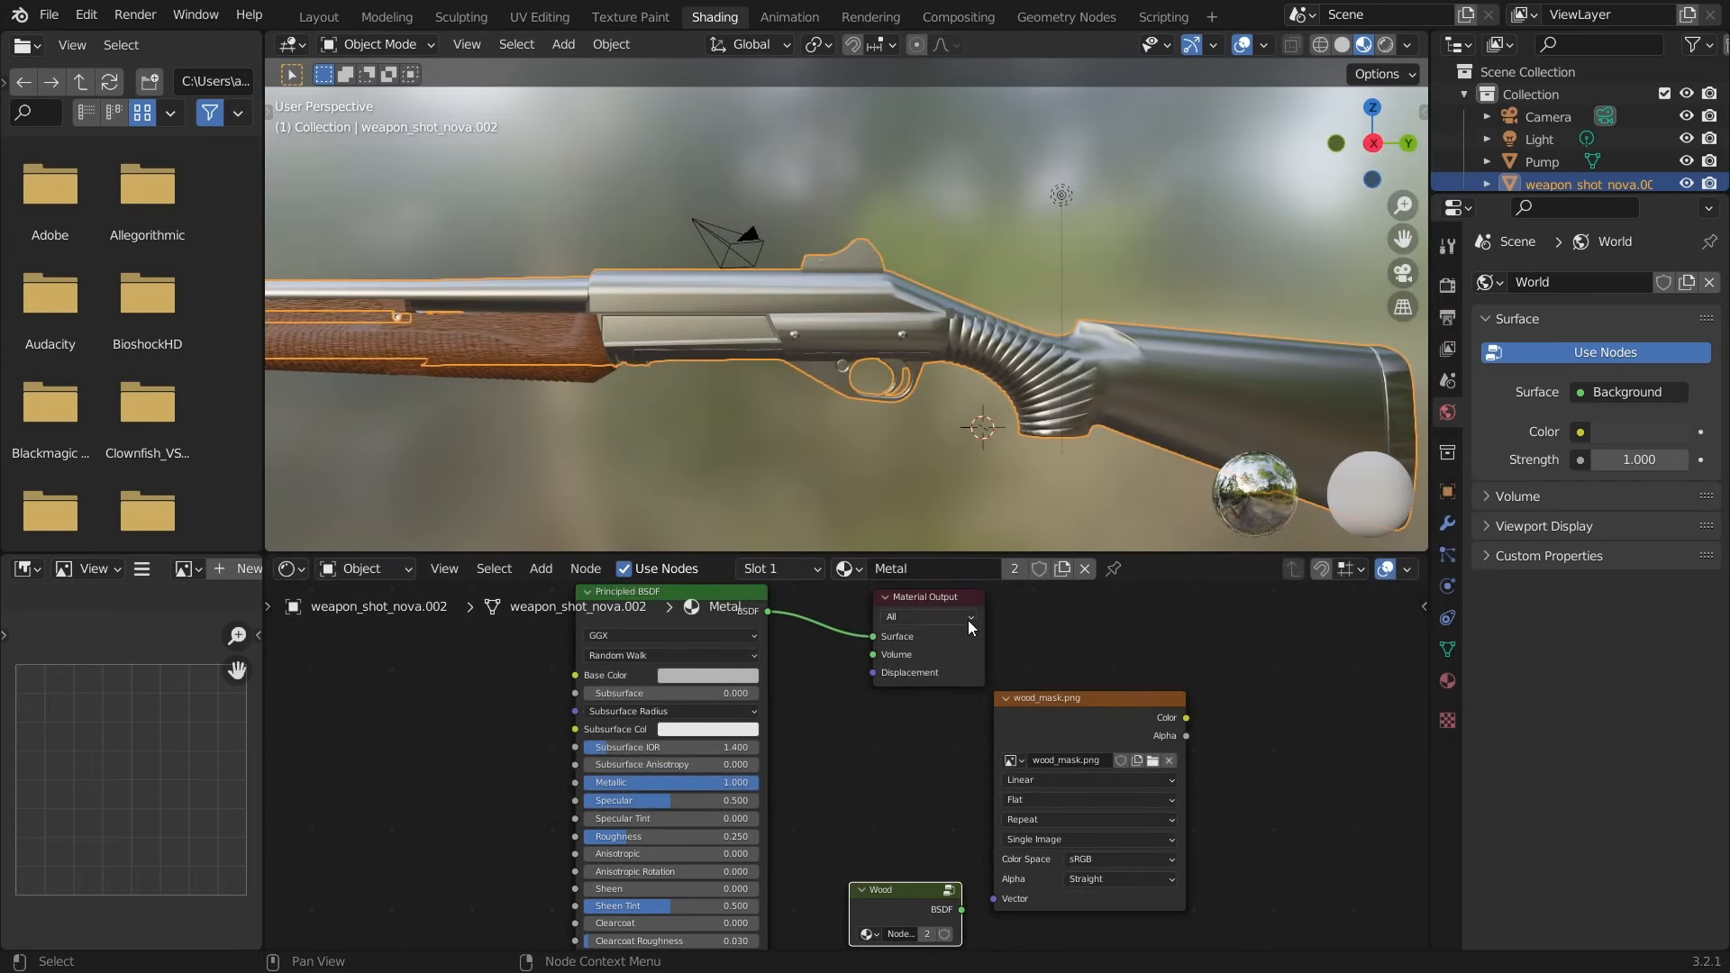
- Rearrange the nodes: Material Output farther right, the wood_mask.png texture beside the Principled BSDF, and the Wood group beneath the output
{"action": "middle_click_drag", "start_coordinate": [995, 687], "coordinate": [849, 718]}
{"action": "scroll", "coordinate": [845, 719], "scroll_direction": "down", "scroll_amount": 2}
{"action": "left_click_drag", "start_coordinate": [812, 665], "coordinate": [1193, 718]}
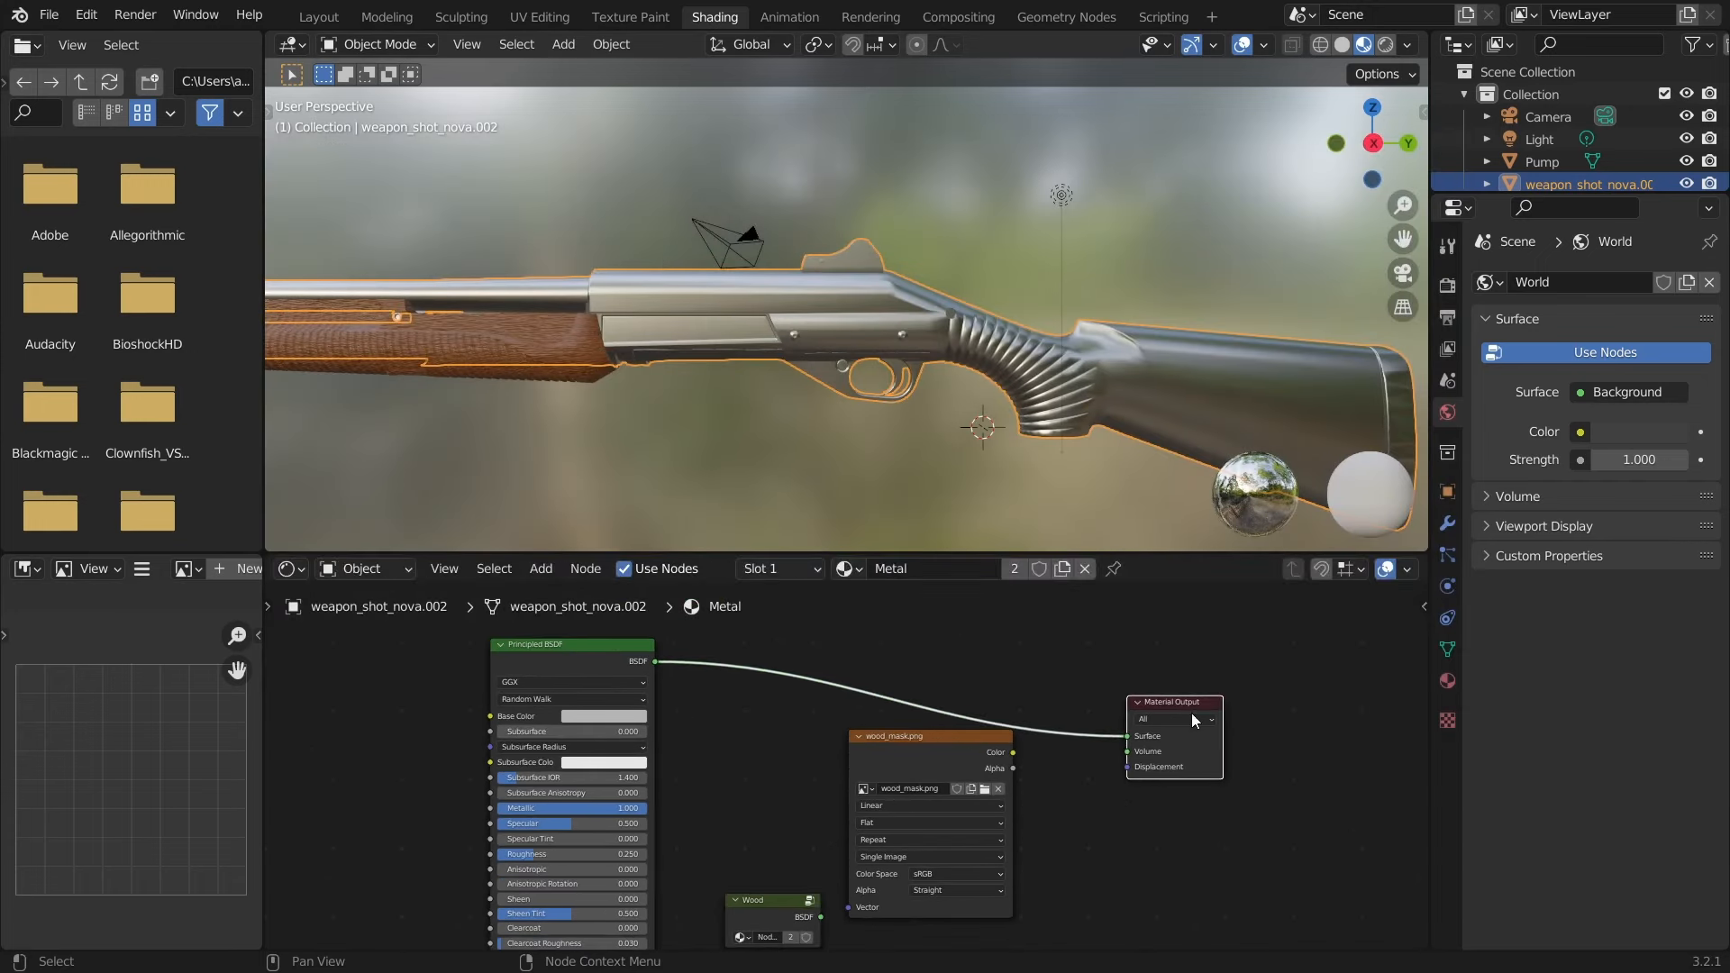
{"action": "left_click_drag", "start_coordinate": [917, 747], "coordinate": [755, 712]}
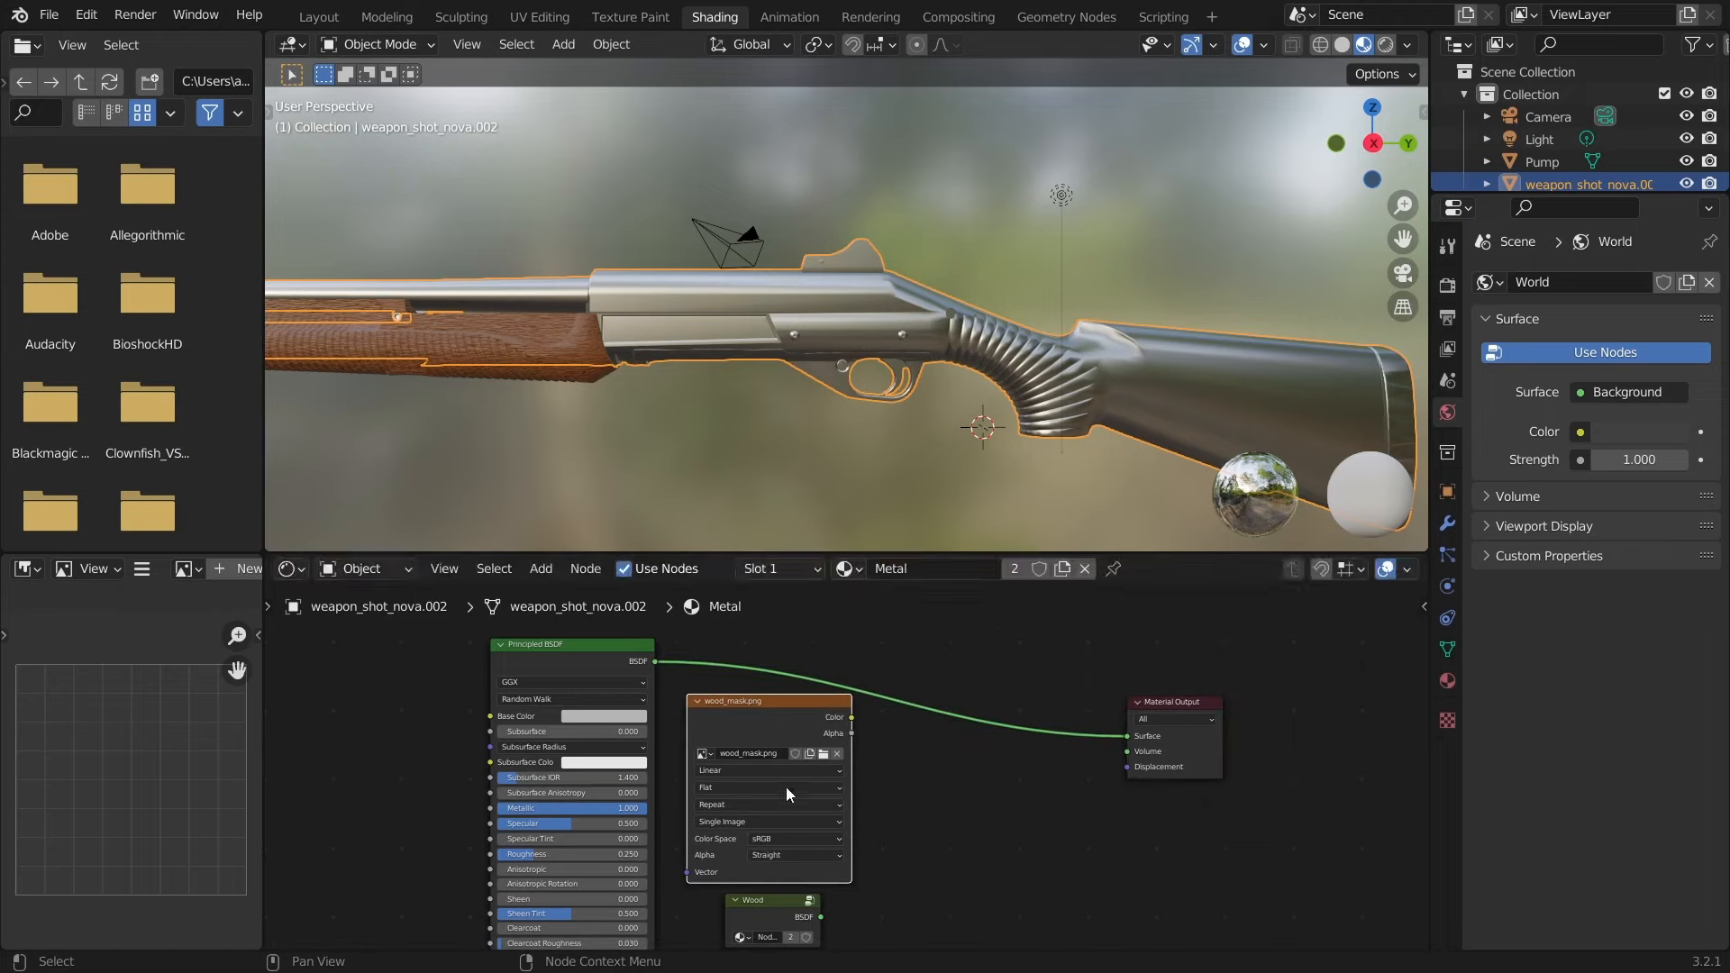
{"action": "left_click_drag", "start_coordinate": [793, 916], "coordinate": [1139, 809]}
- Add a Mix Shader node between the Principled BSDF and Material Output, and move the wood_mask.png texture below it
{"action": "key", "text": "shift+a"}
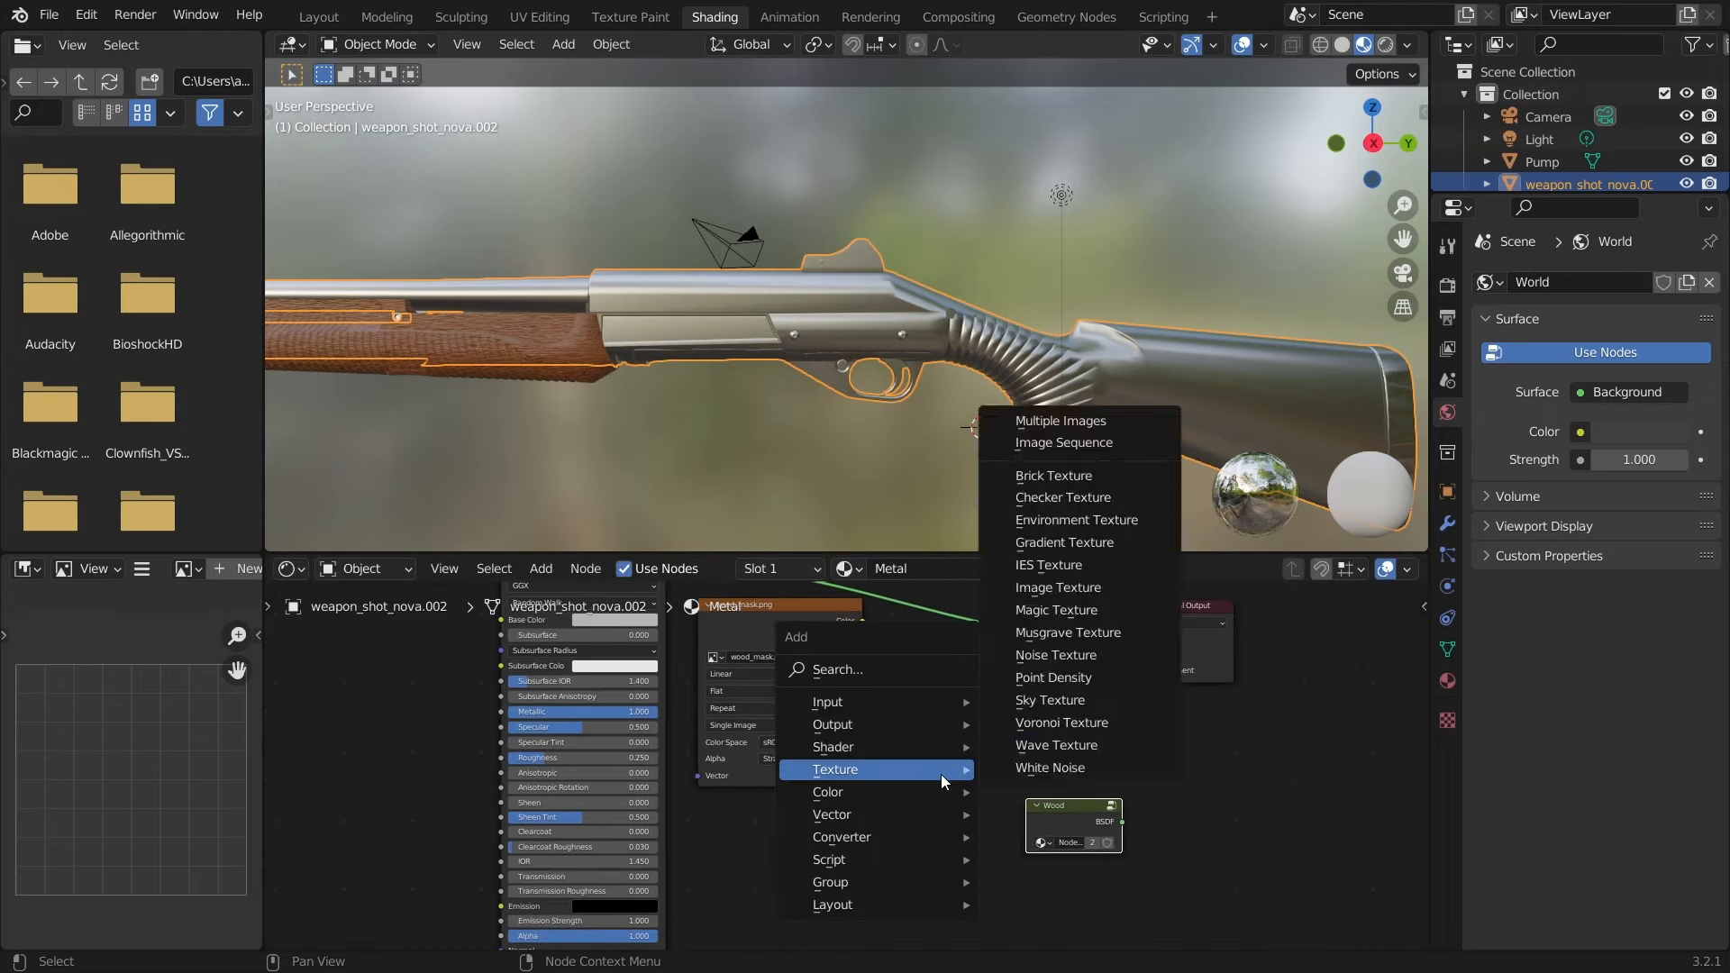
{"action": "mouse_move", "coordinate": [970, 747]}
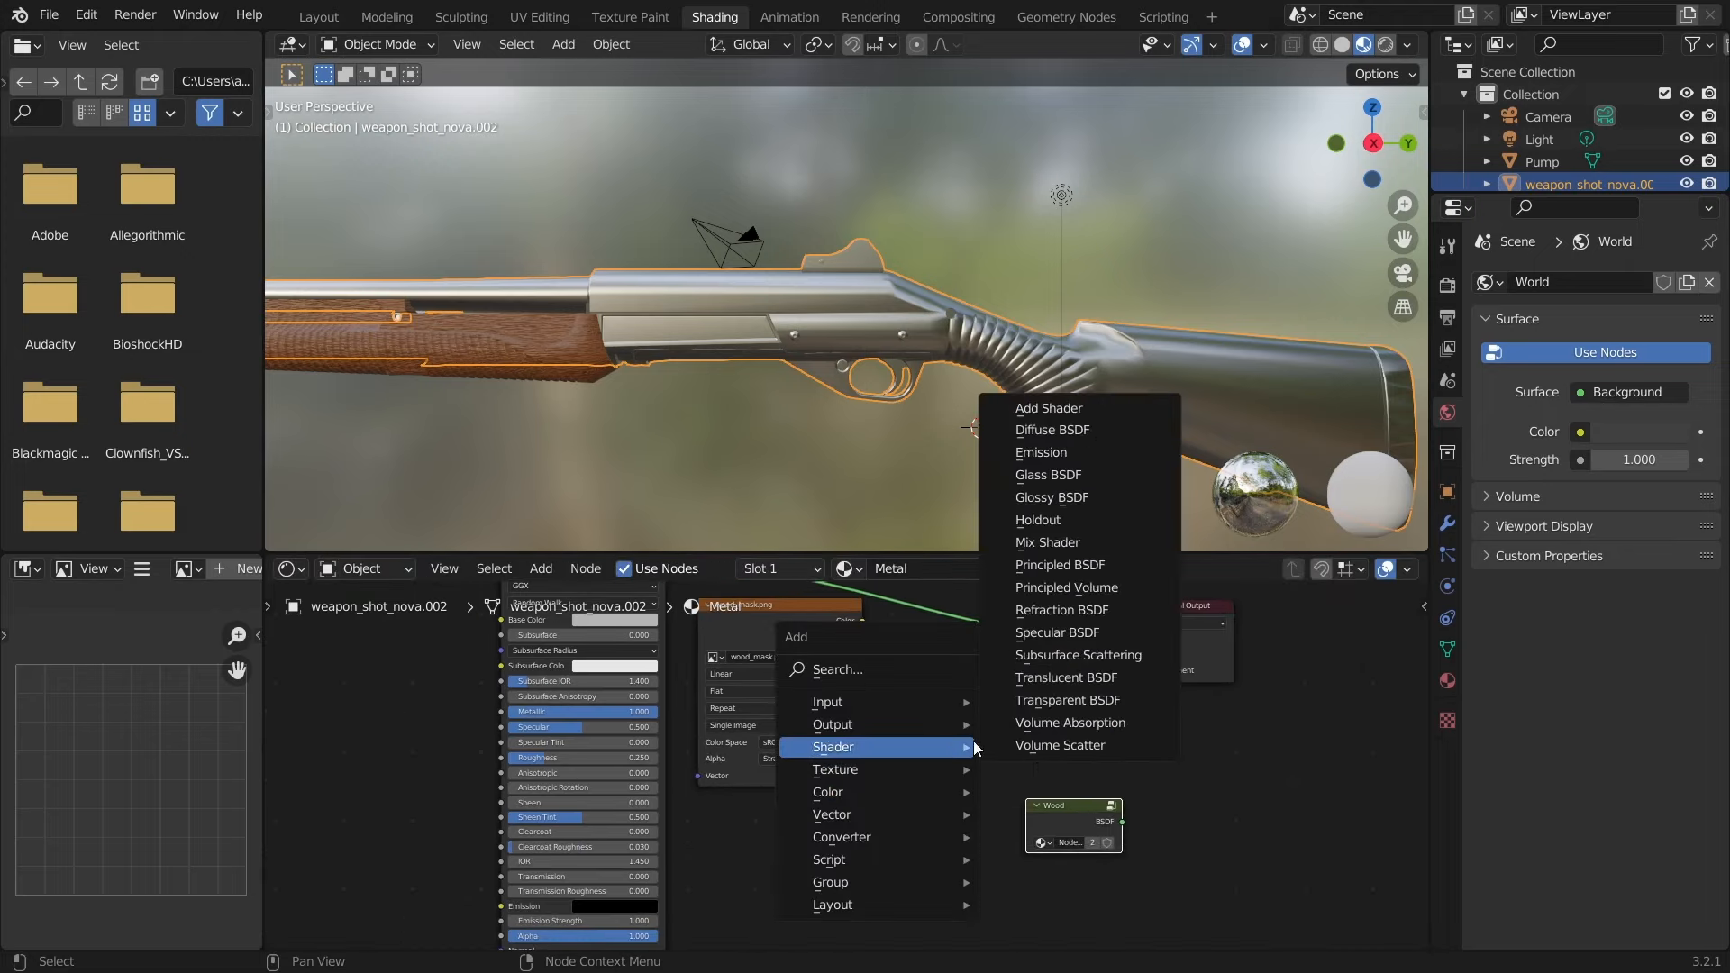
{"action": "left_click", "coordinate": [1047, 541]}
{"action": "left_click", "coordinate": [883, 706]}
{"action": "middle_click_drag", "start_coordinate": [883, 707], "coordinate": [853, 787]}
{"action": "left_click_drag", "start_coordinate": [776, 730], "coordinate": [792, 933]}
{"action": "middle_click_drag", "start_coordinate": [845, 922], "coordinate": [815, 871]}
{"action": "middle_click_drag", "start_coordinate": [656, 674], "coordinate": [660, 749]}
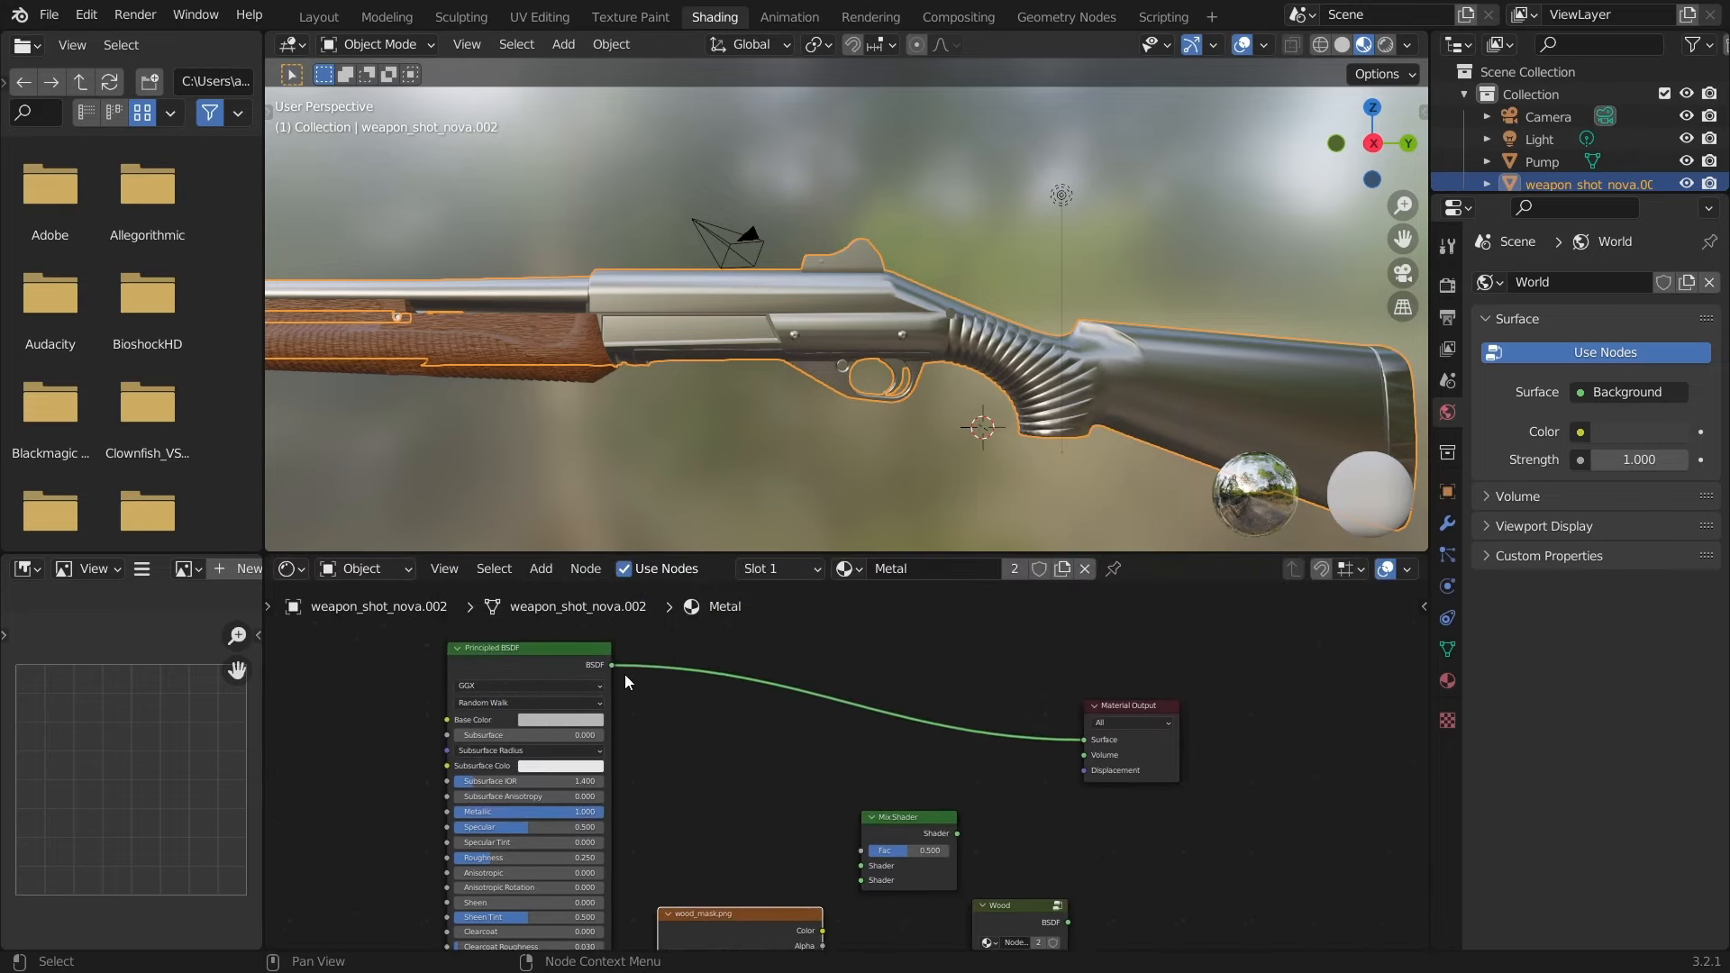
- Connect the Principled BSDF and Wood group to the Mix Shader's first and second shader inputs, and its output to the material surface
{"action": "left_click_drag", "start_coordinate": [610, 667], "coordinate": [862, 865]}
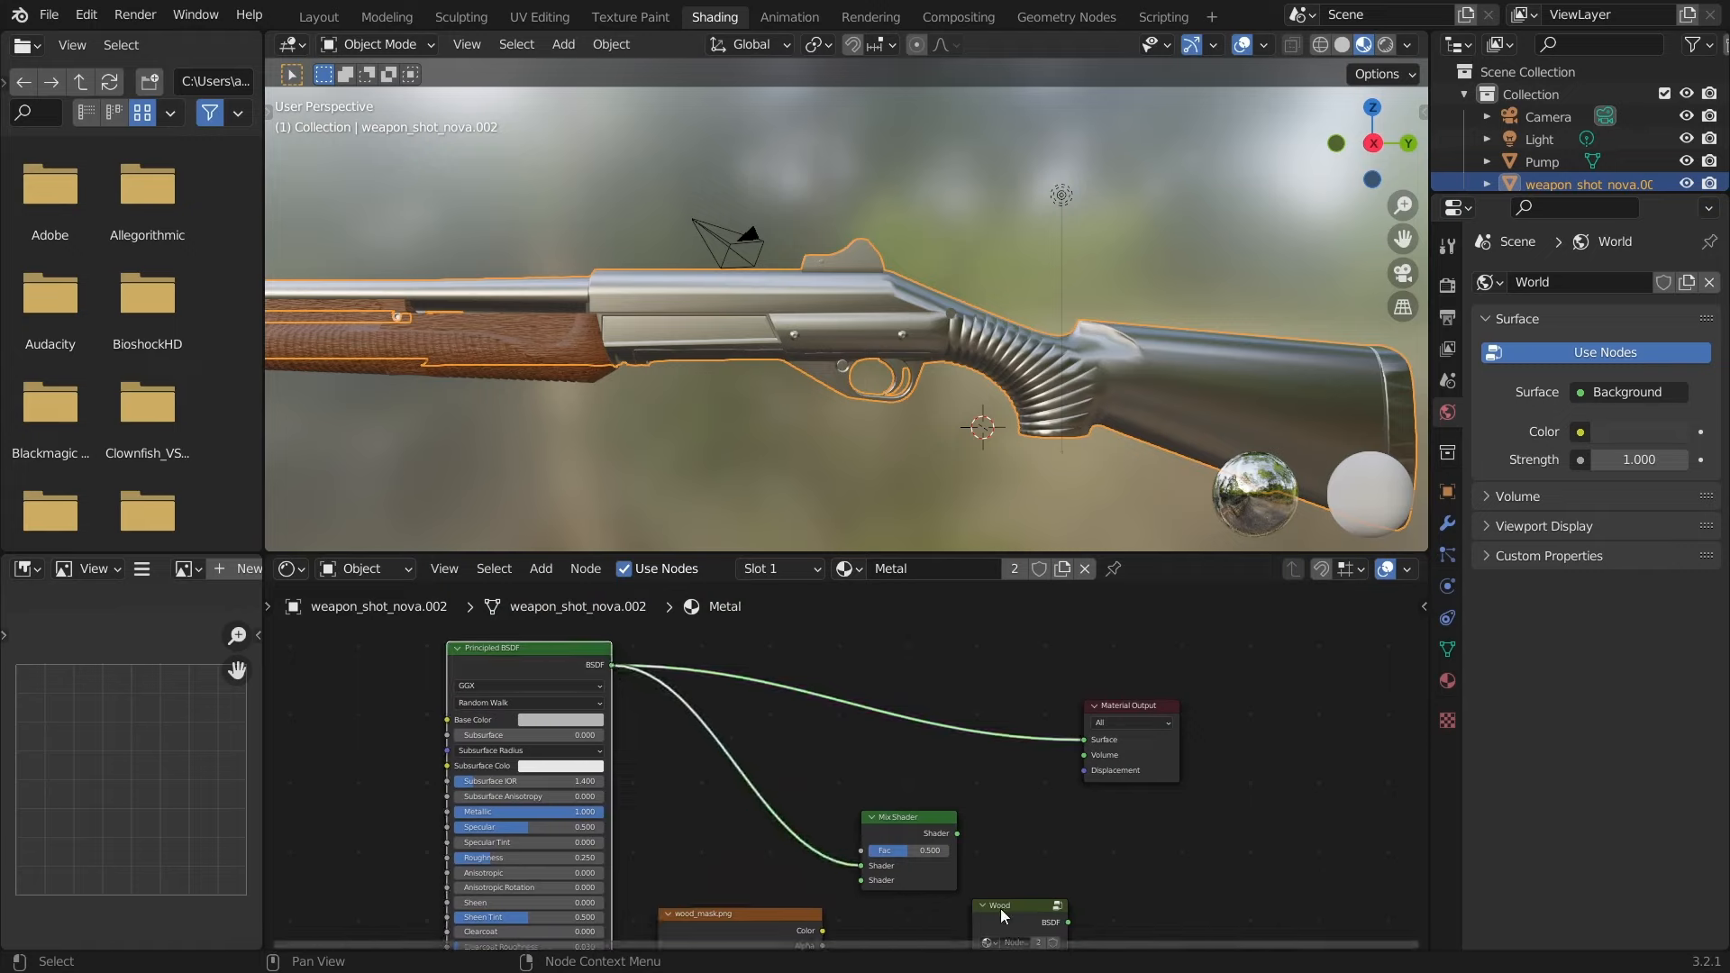
{"action": "left_click_drag", "start_coordinate": [1045, 934], "coordinate": [862, 880]}
{"action": "left_click", "coordinate": [953, 830]}
{"action": "left_click_drag", "start_coordinate": [956, 833], "coordinate": [1084, 740]}
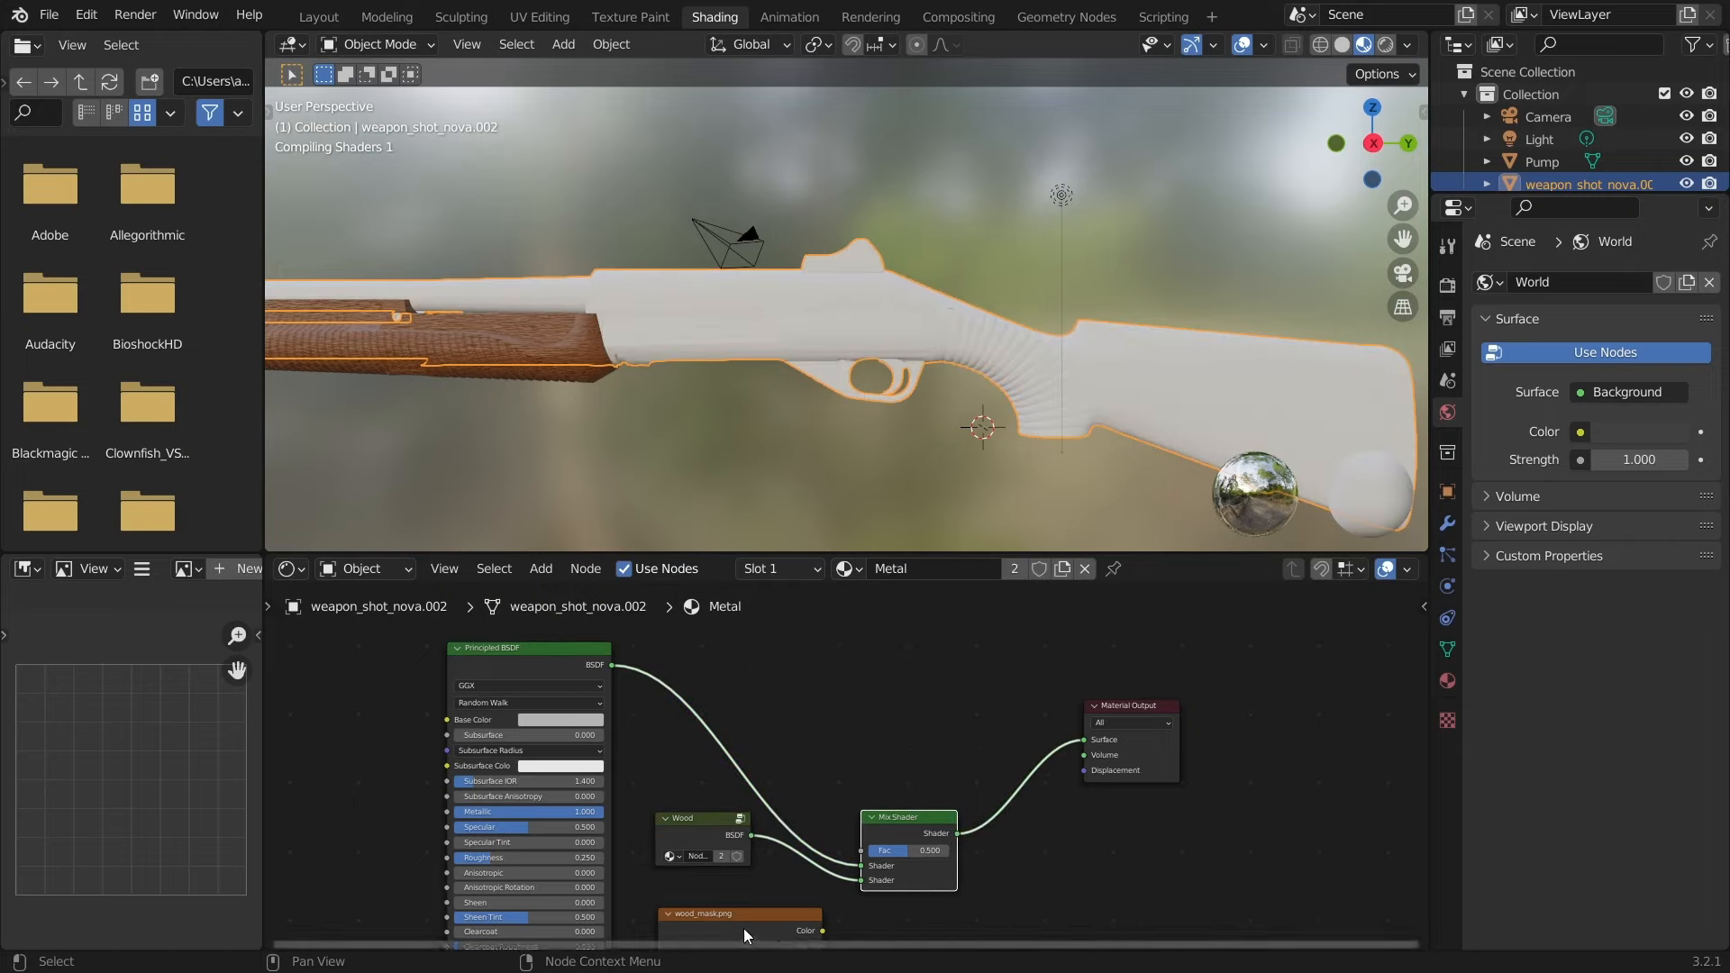
- Place the wood_mask.png texture above the Mix Shader and connect its Color output to the Mix Shader's Fac input
{"action": "left_click_drag", "start_coordinate": [744, 928], "coordinate": [856, 619]}
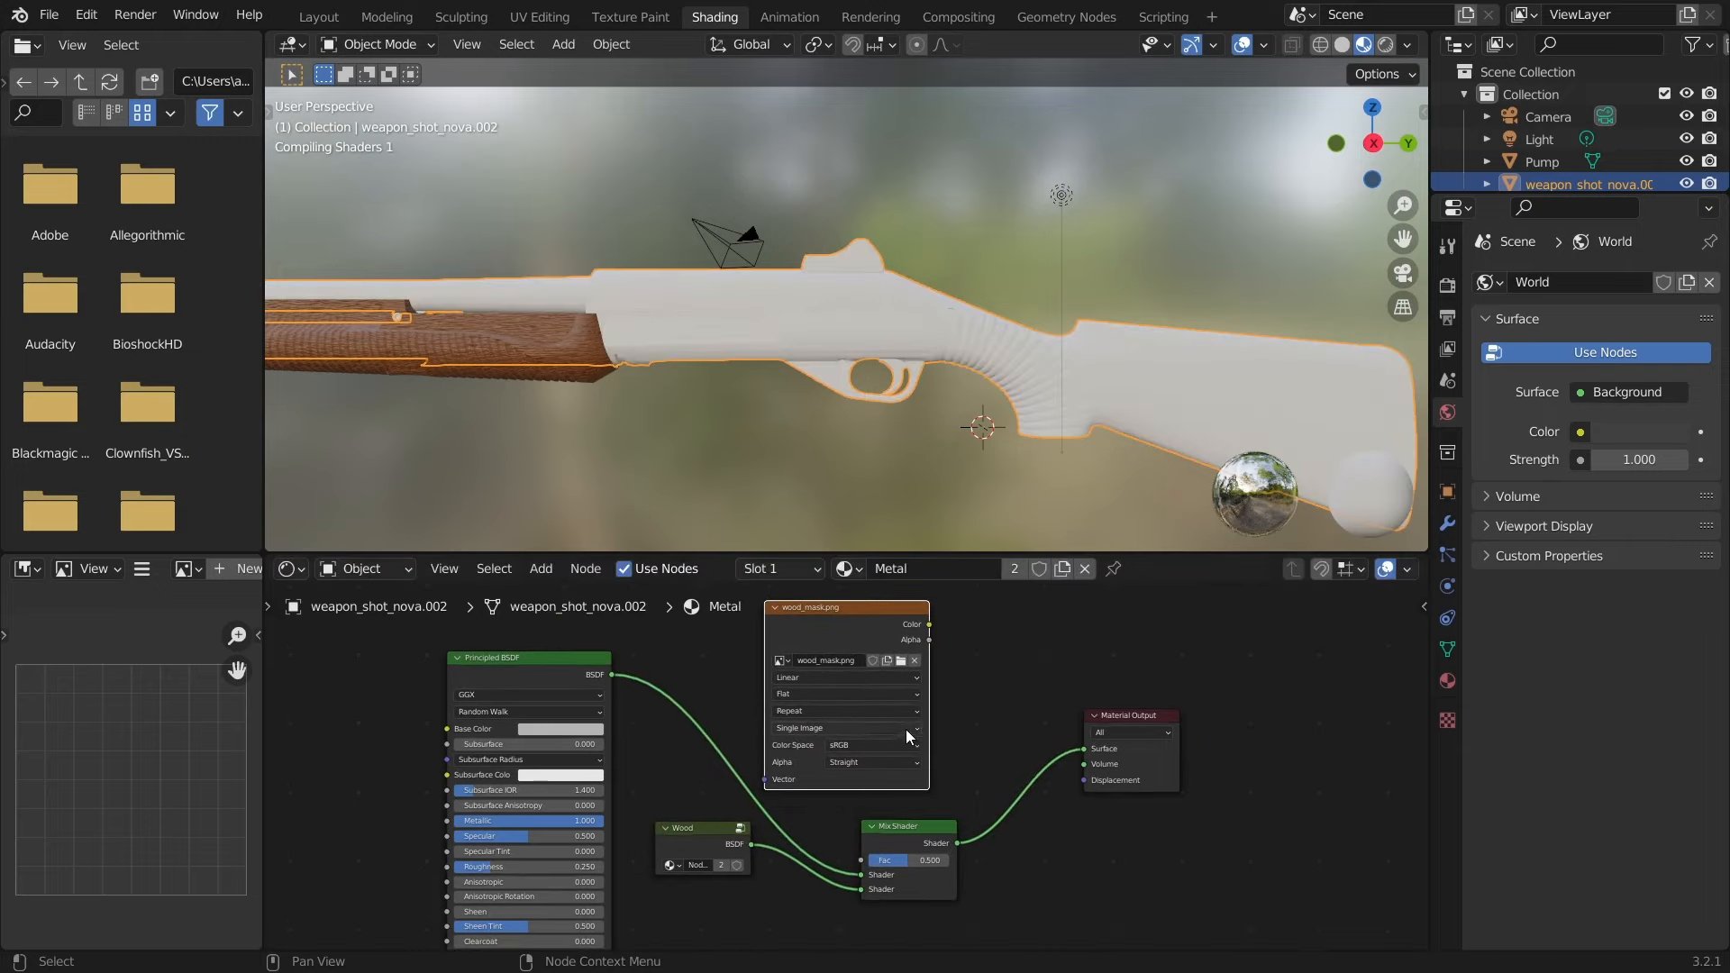
{"action": "middle_click_drag", "start_coordinate": [991, 697], "coordinate": [941, 753]}
{"action": "scroll", "coordinate": [945, 686], "scroll_direction": "down", "scroll_amount": 2}
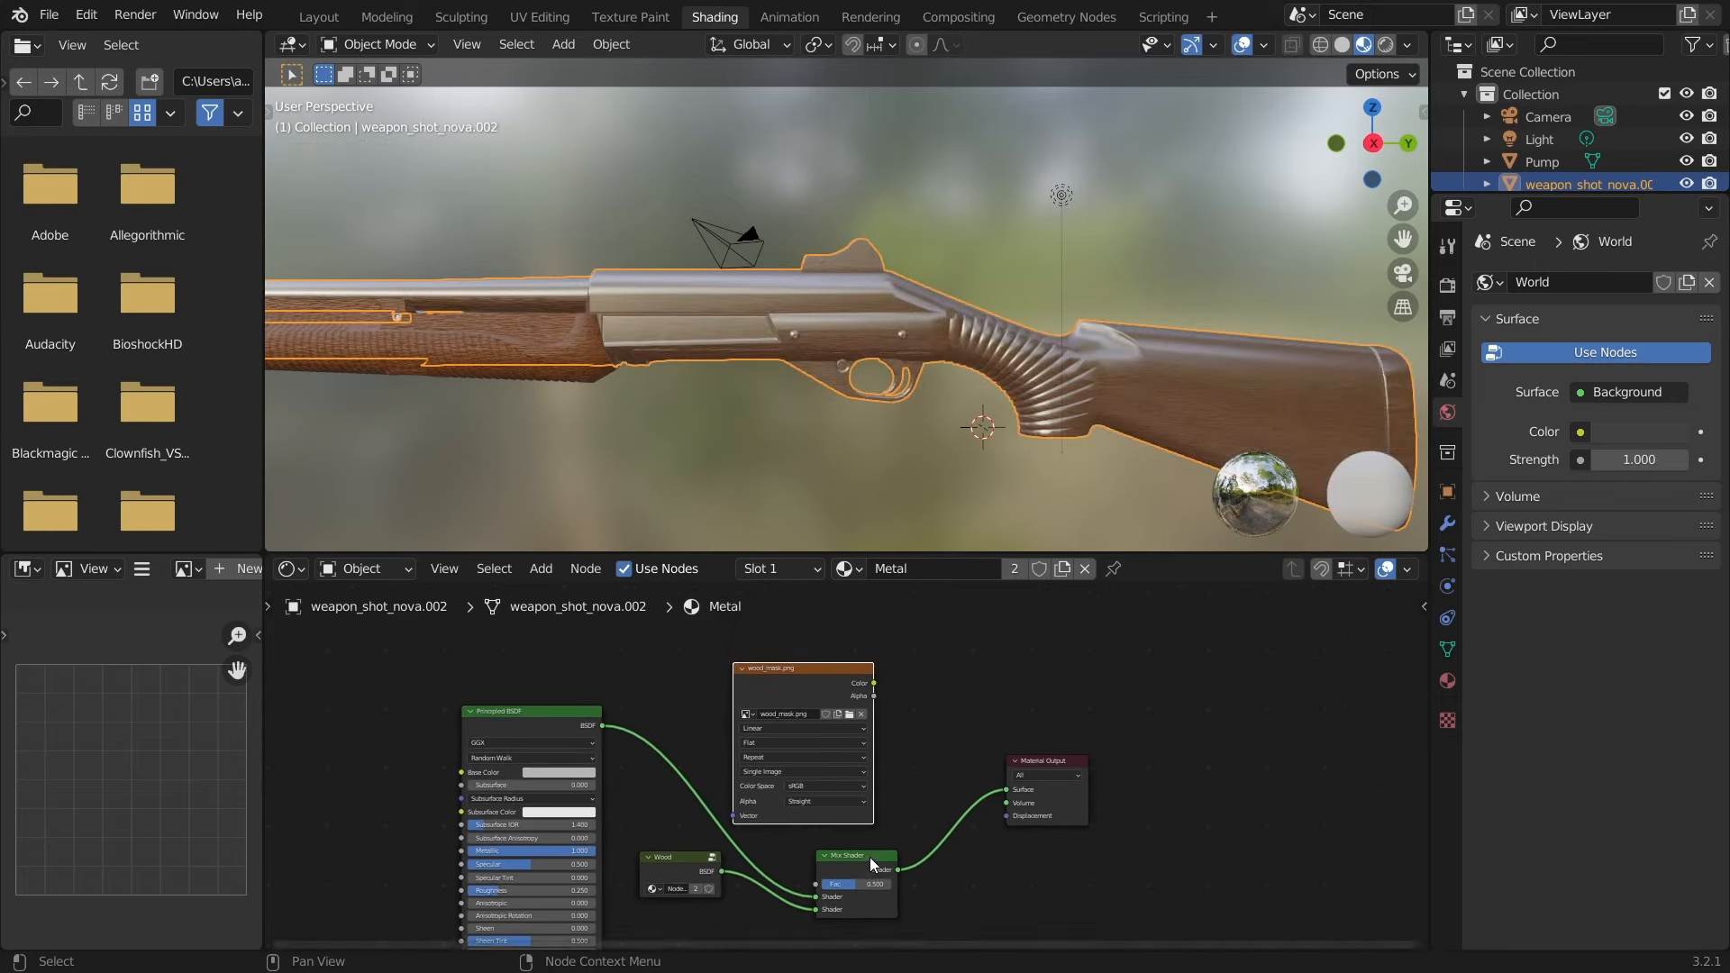
{"action": "left_click_drag", "start_coordinate": [874, 865], "coordinate": [964, 883]}
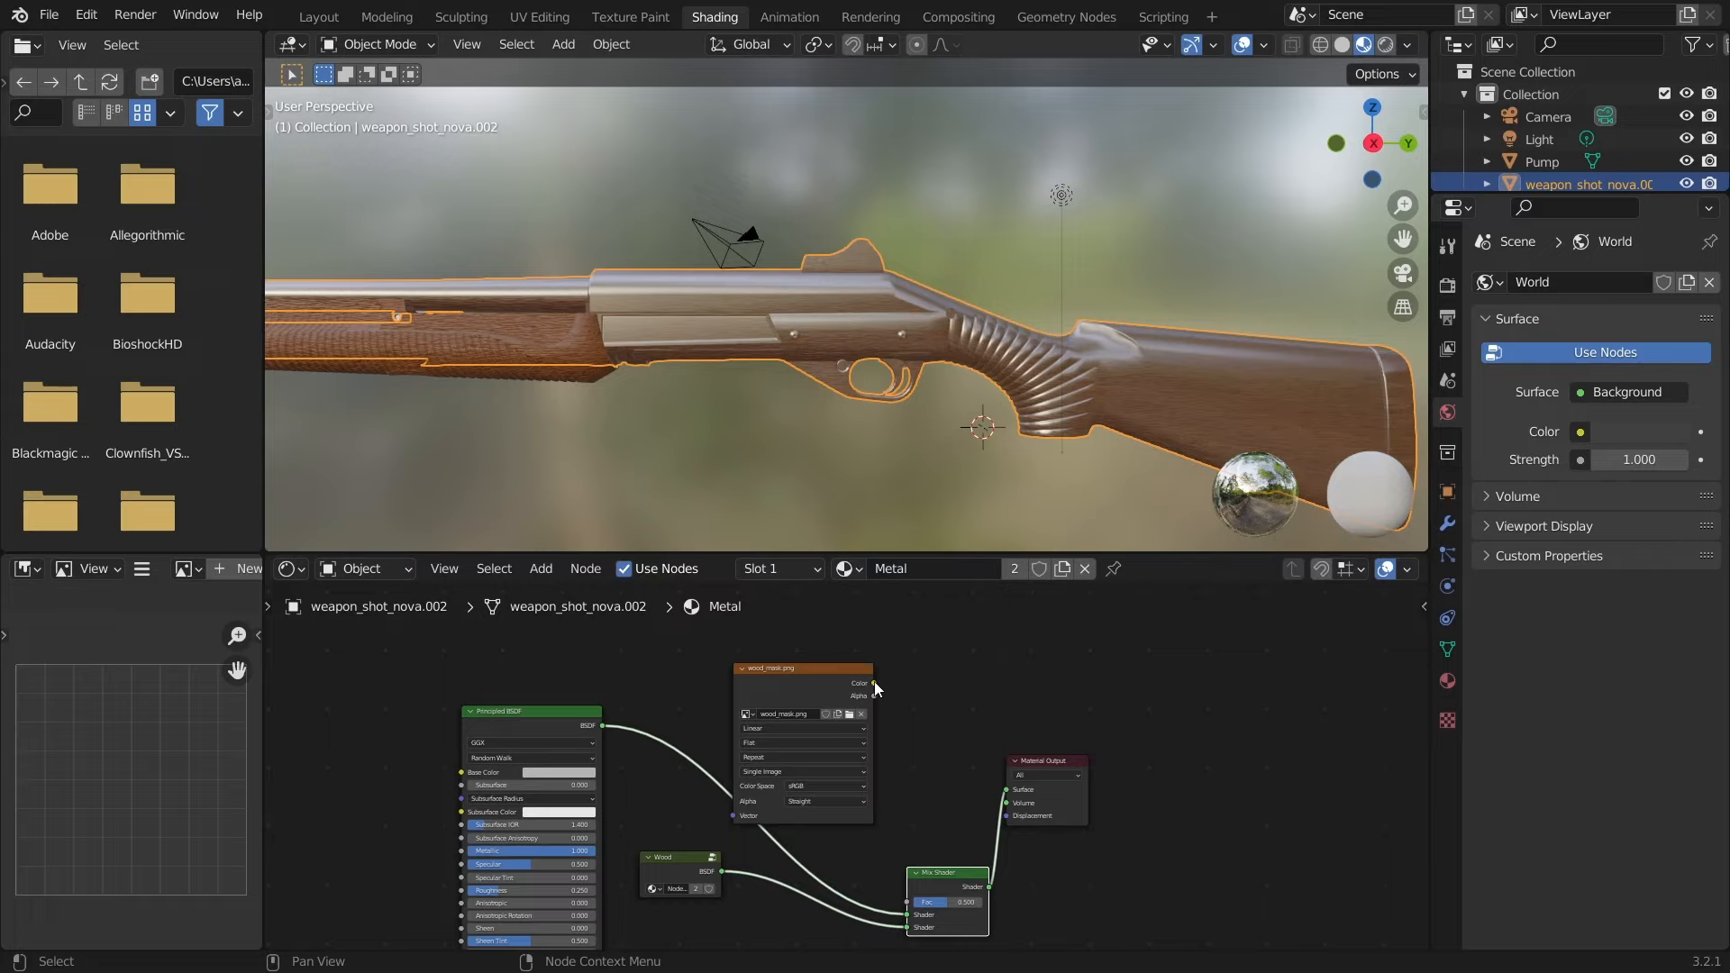
{"action": "left_click_drag", "start_coordinate": [874, 682], "coordinate": [907, 900]}
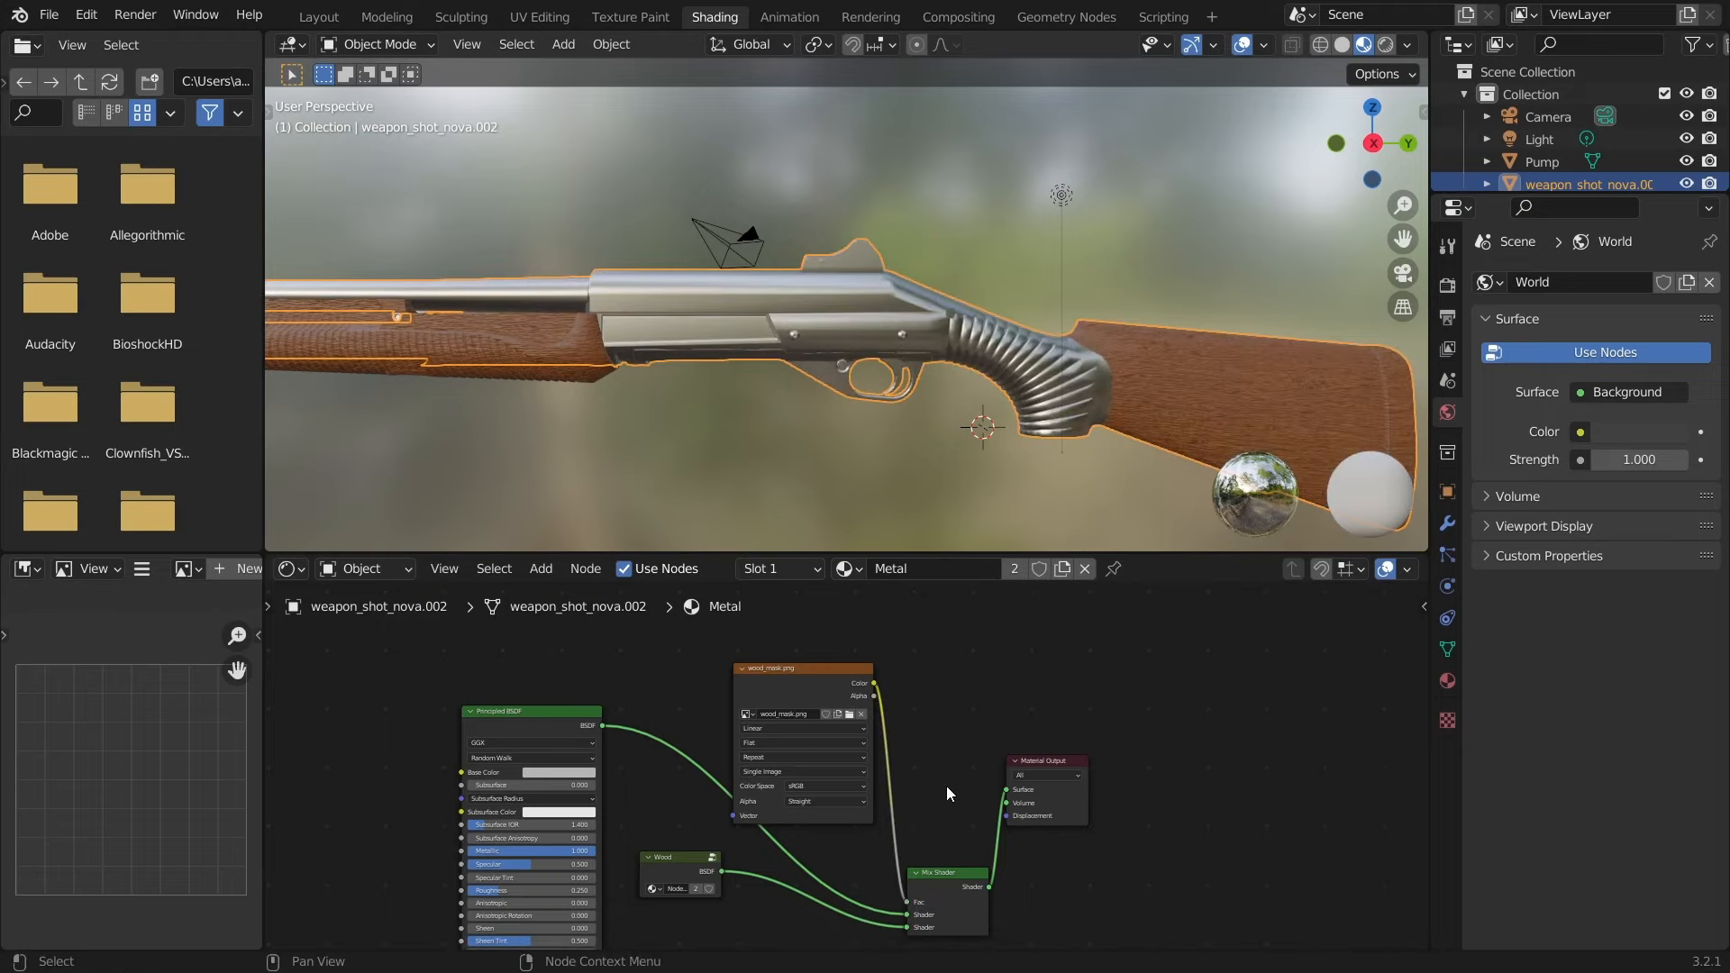
- Examine the transition between the metal grip and the wooden stock up close
{"action": "scroll", "coordinate": [1037, 435], "scroll_direction": "up", "scroll_amount": 2}
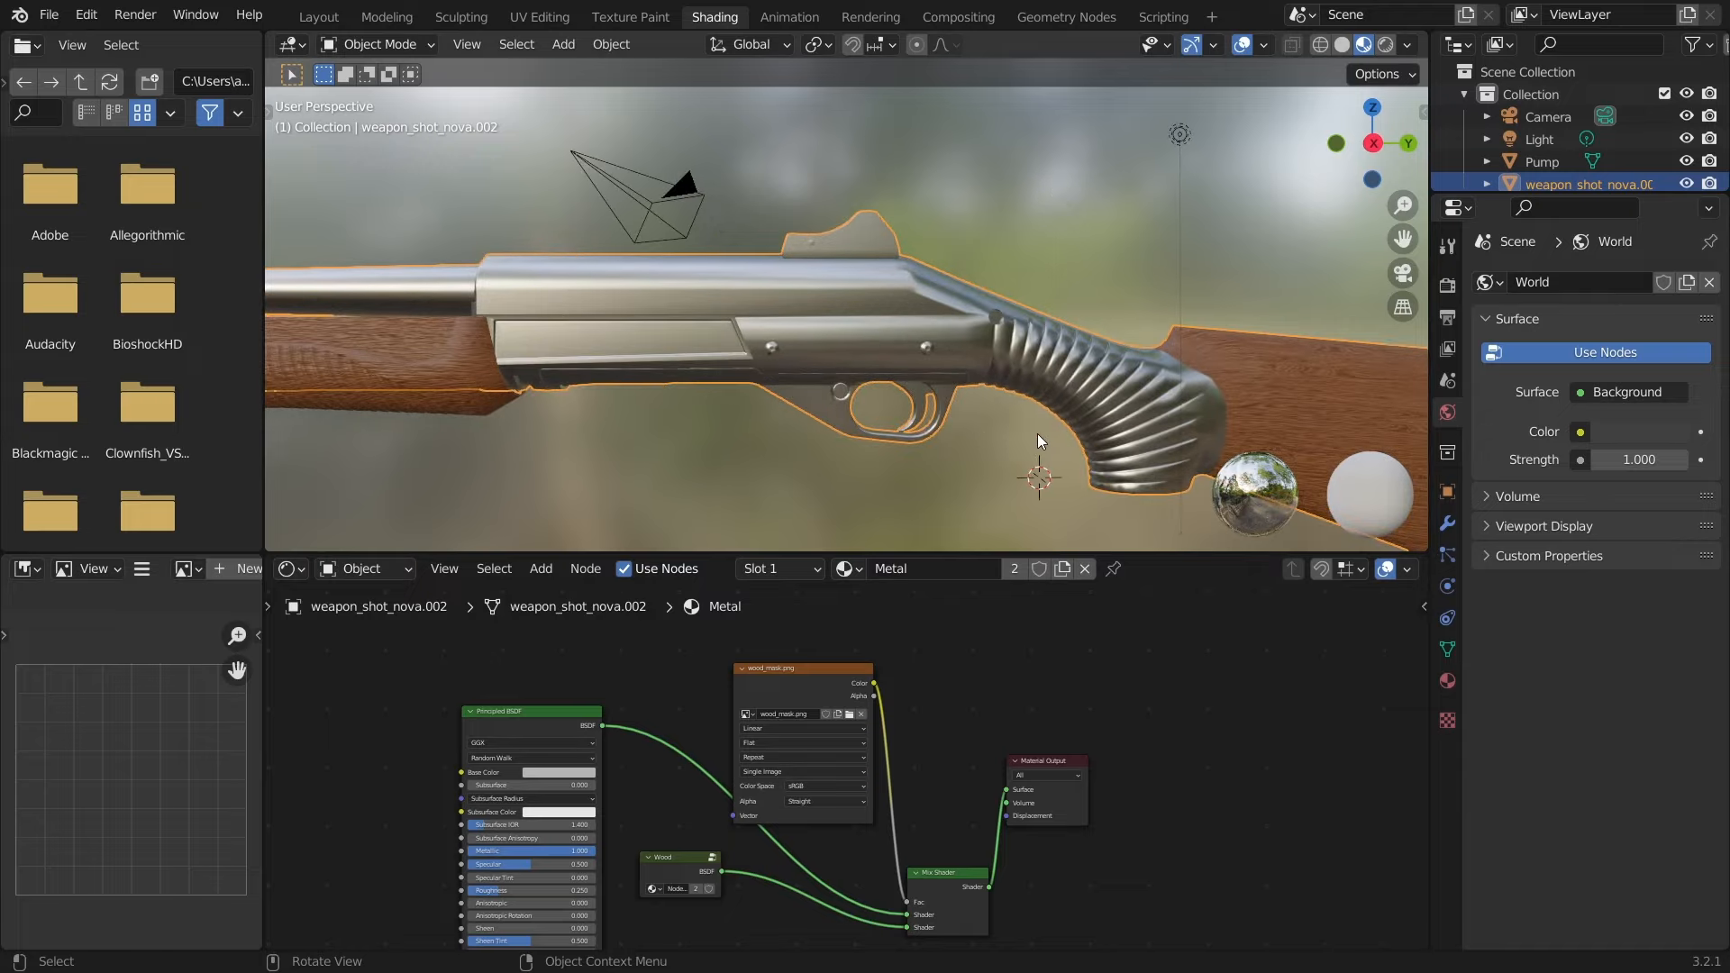
{"action": "middle_click_drag", "start_coordinate": [1036, 434], "coordinate": [533, 254], "text": "shift"}
{"action": "scroll", "coordinate": [845, 328], "scroll_direction": "up", "scroll_amount": 3}
{"action": "scroll", "coordinate": [627, 338], "scroll_direction": "down", "scroll_amount": 3}
{"action": "middle_click_drag", "start_coordinate": [627, 338], "coordinate": [873, 406]}
{"action": "scroll", "coordinate": [775, 369], "scroll_direction": "up", "scroll_amount": 2}
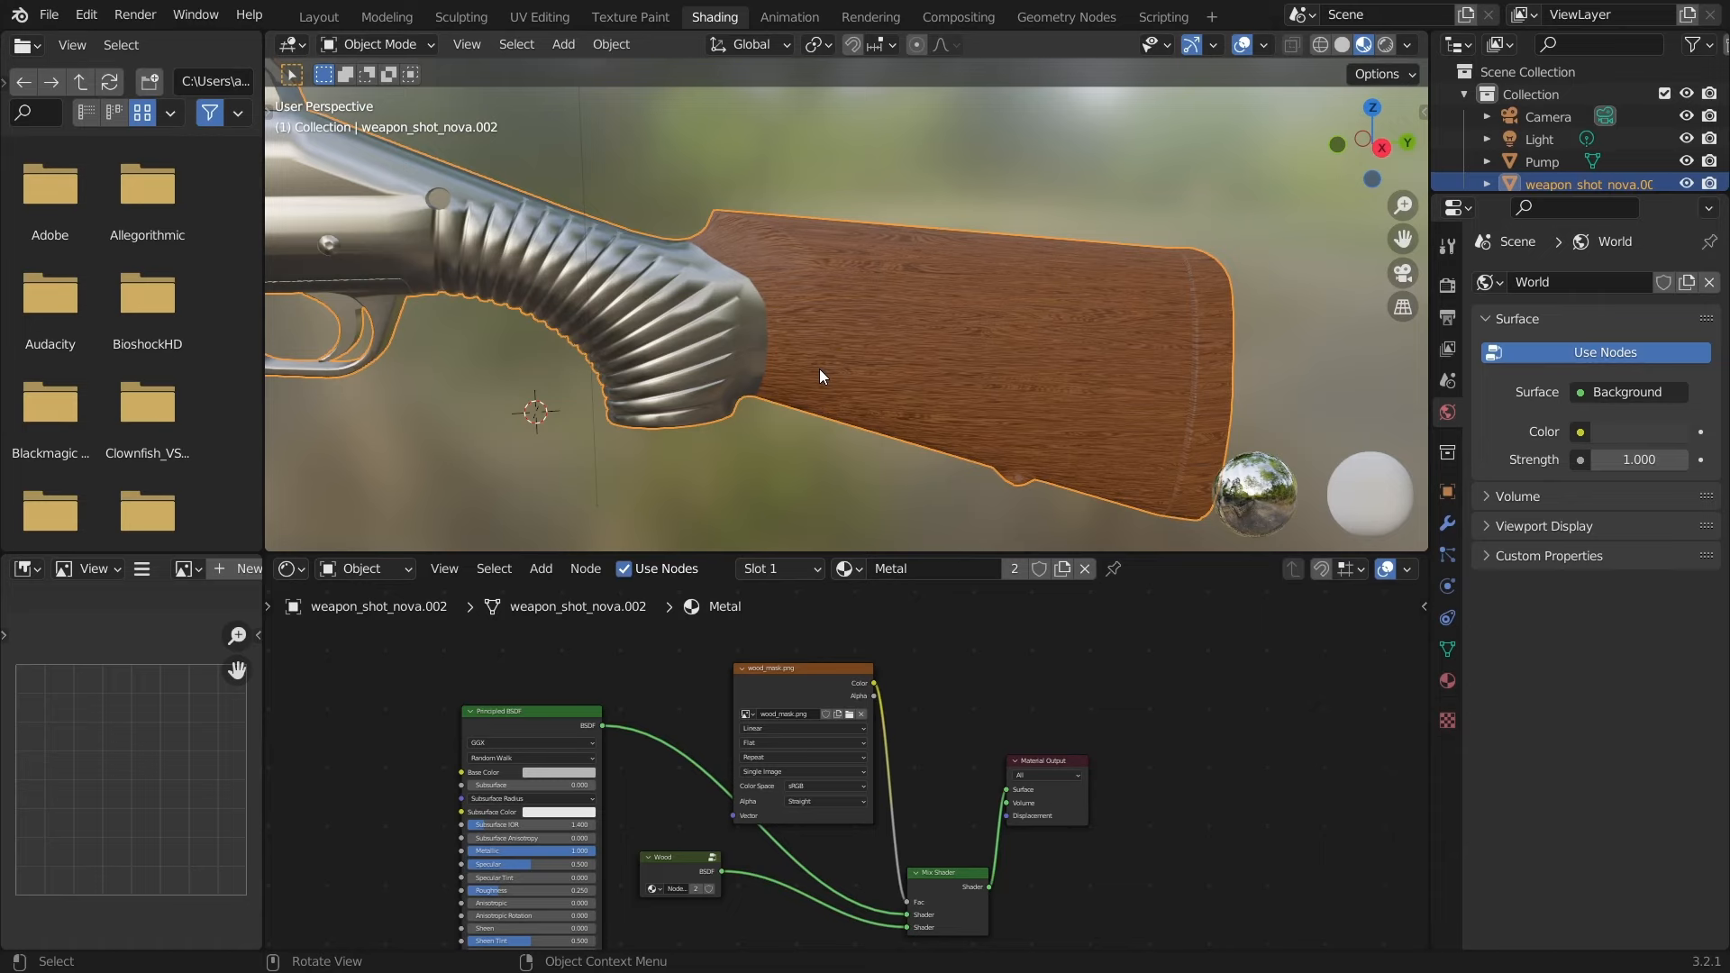
- Disconnect the mask to test the Mix Shader's factor at 0 and 1, and undo back to the mask connection
{"action": "middle_click_drag", "start_coordinate": [925, 874], "coordinate": [919, 847]}
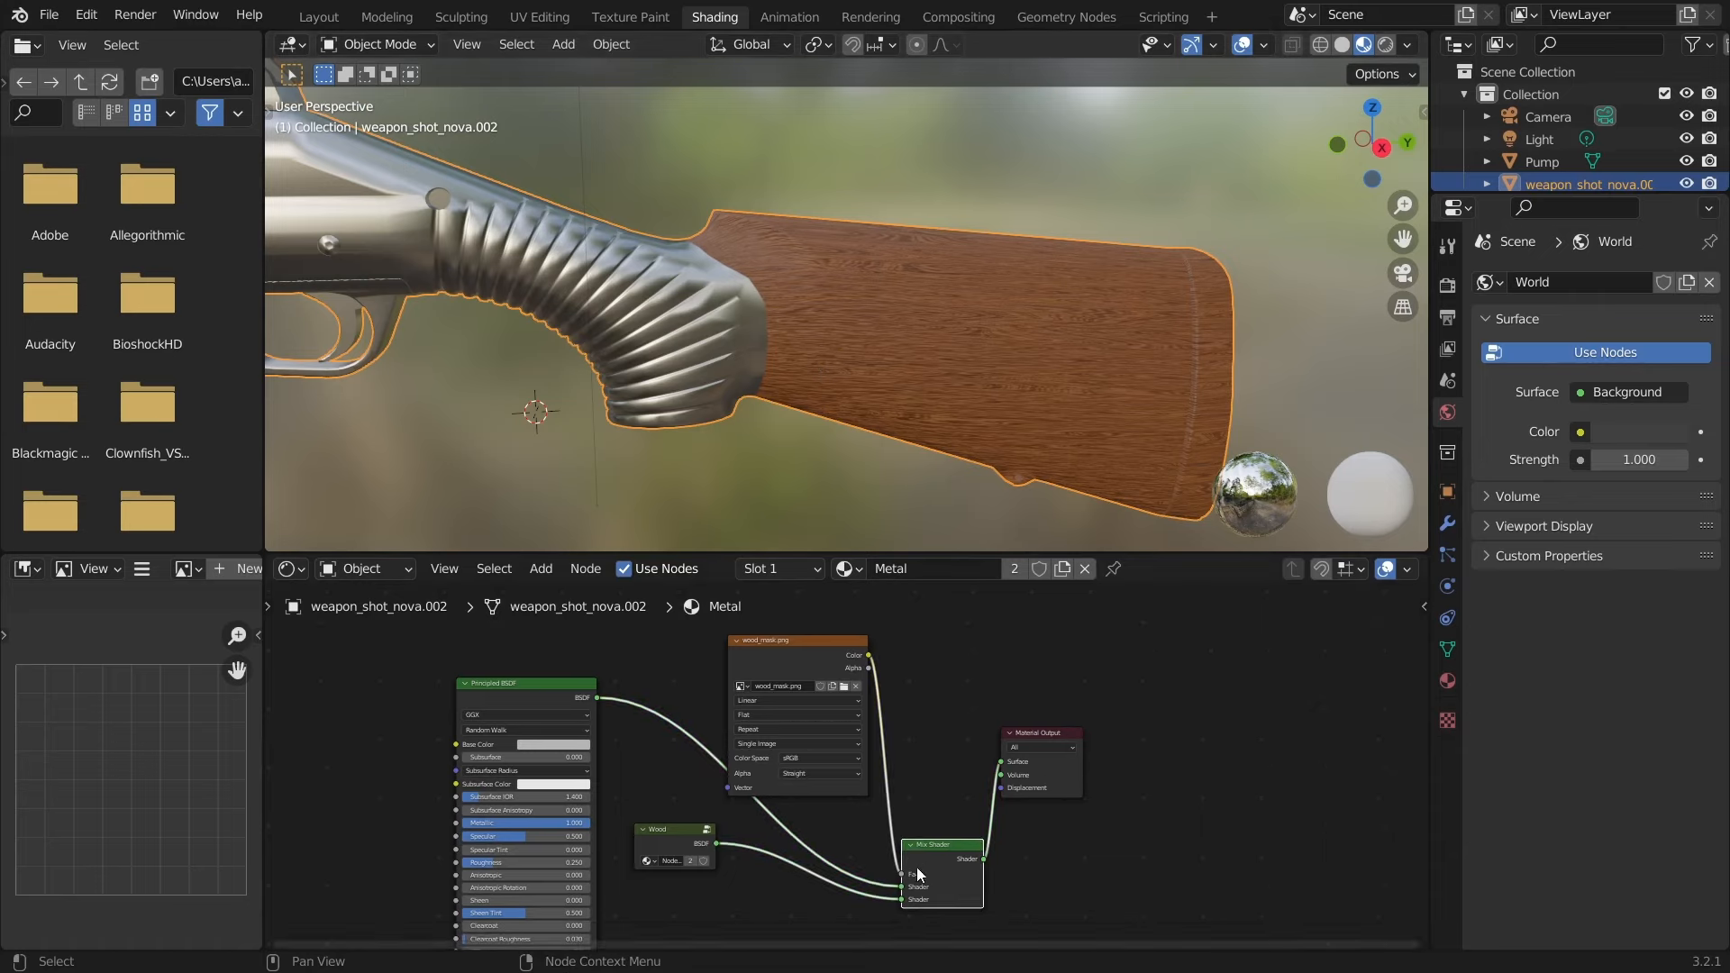
{"action": "left_click_drag", "start_coordinate": [902, 873], "coordinate": [868, 787]}
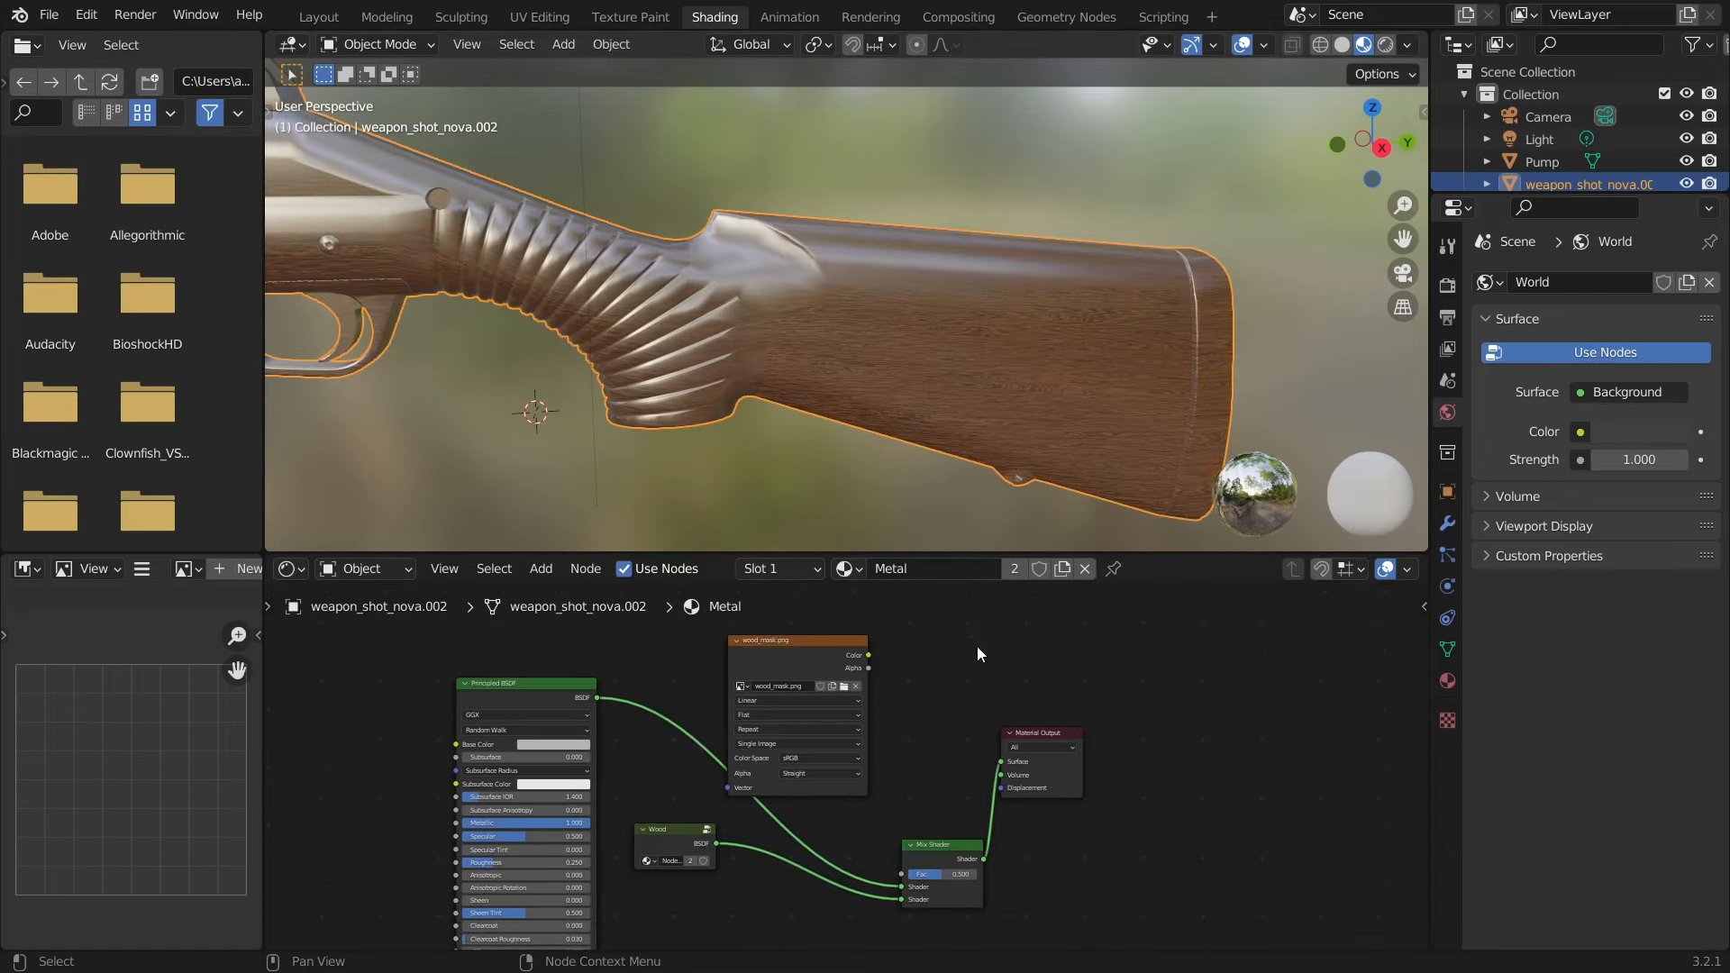
{"action": "left_click_drag", "start_coordinate": [939, 872], "coordinate": [917, 872]}
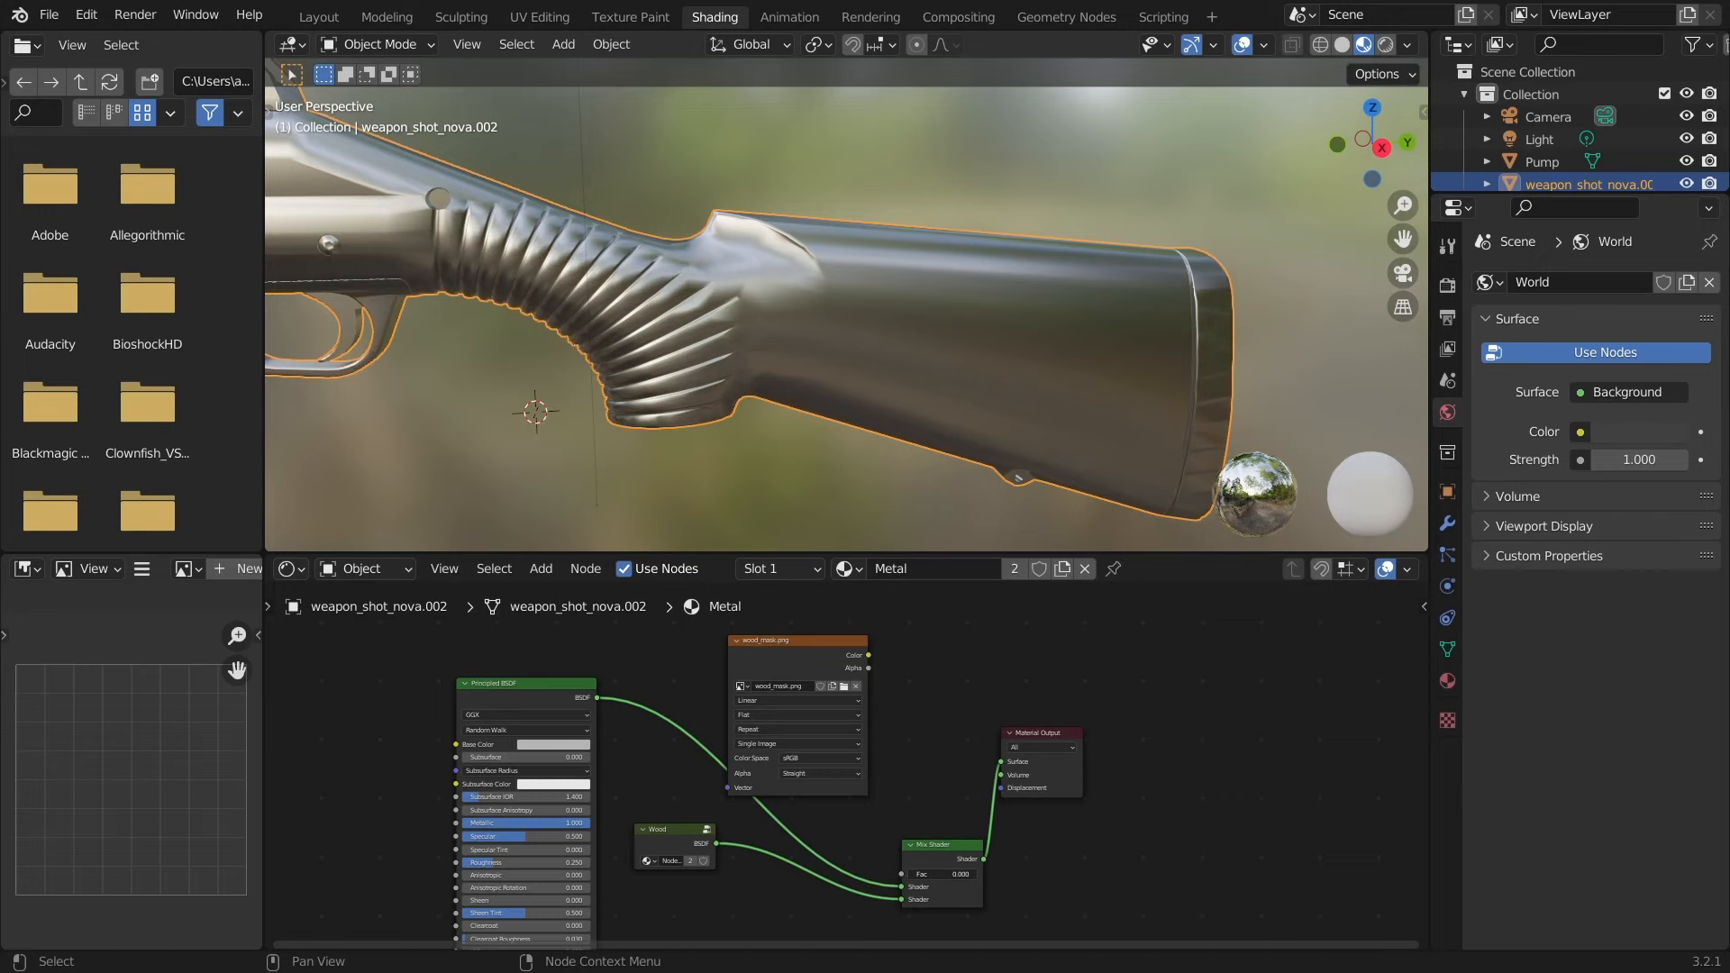
{"action": "left_click_drag", "start_coordinate": [917, 873], "coordinate": [978, 873]}
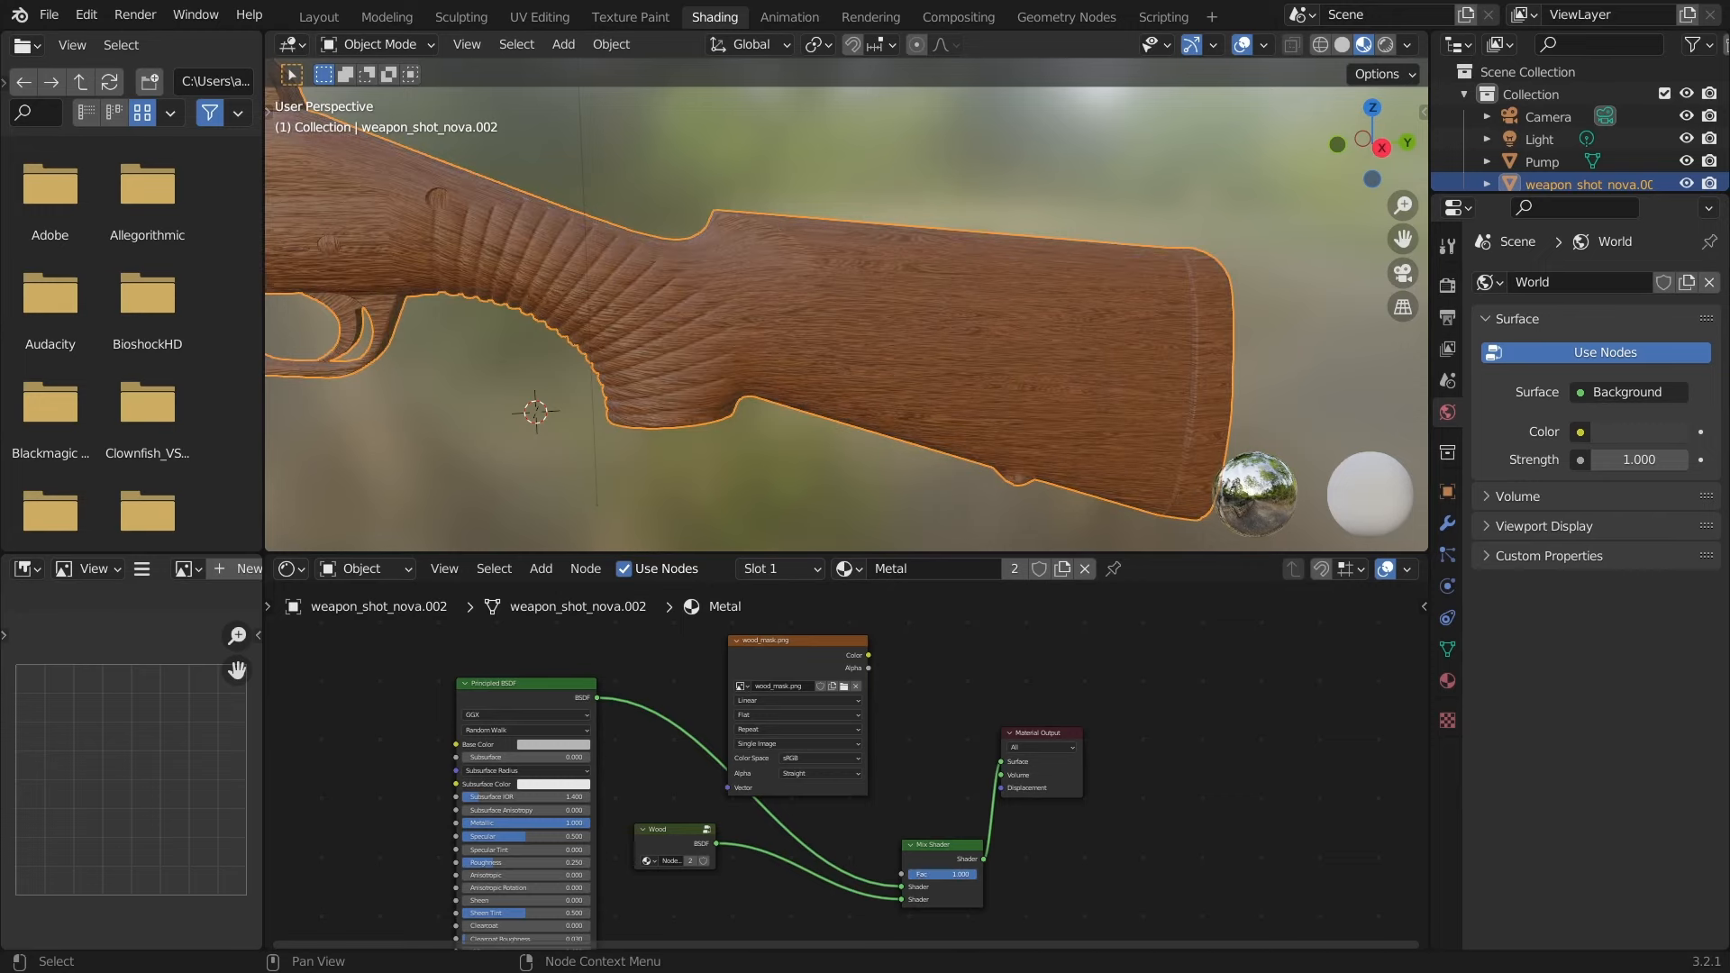
{"action": "left_click_drag", "start_coordinate": [977, 872], "coordinate": [942, 874]}
{"action": "key", "text": "ctrl+z"}
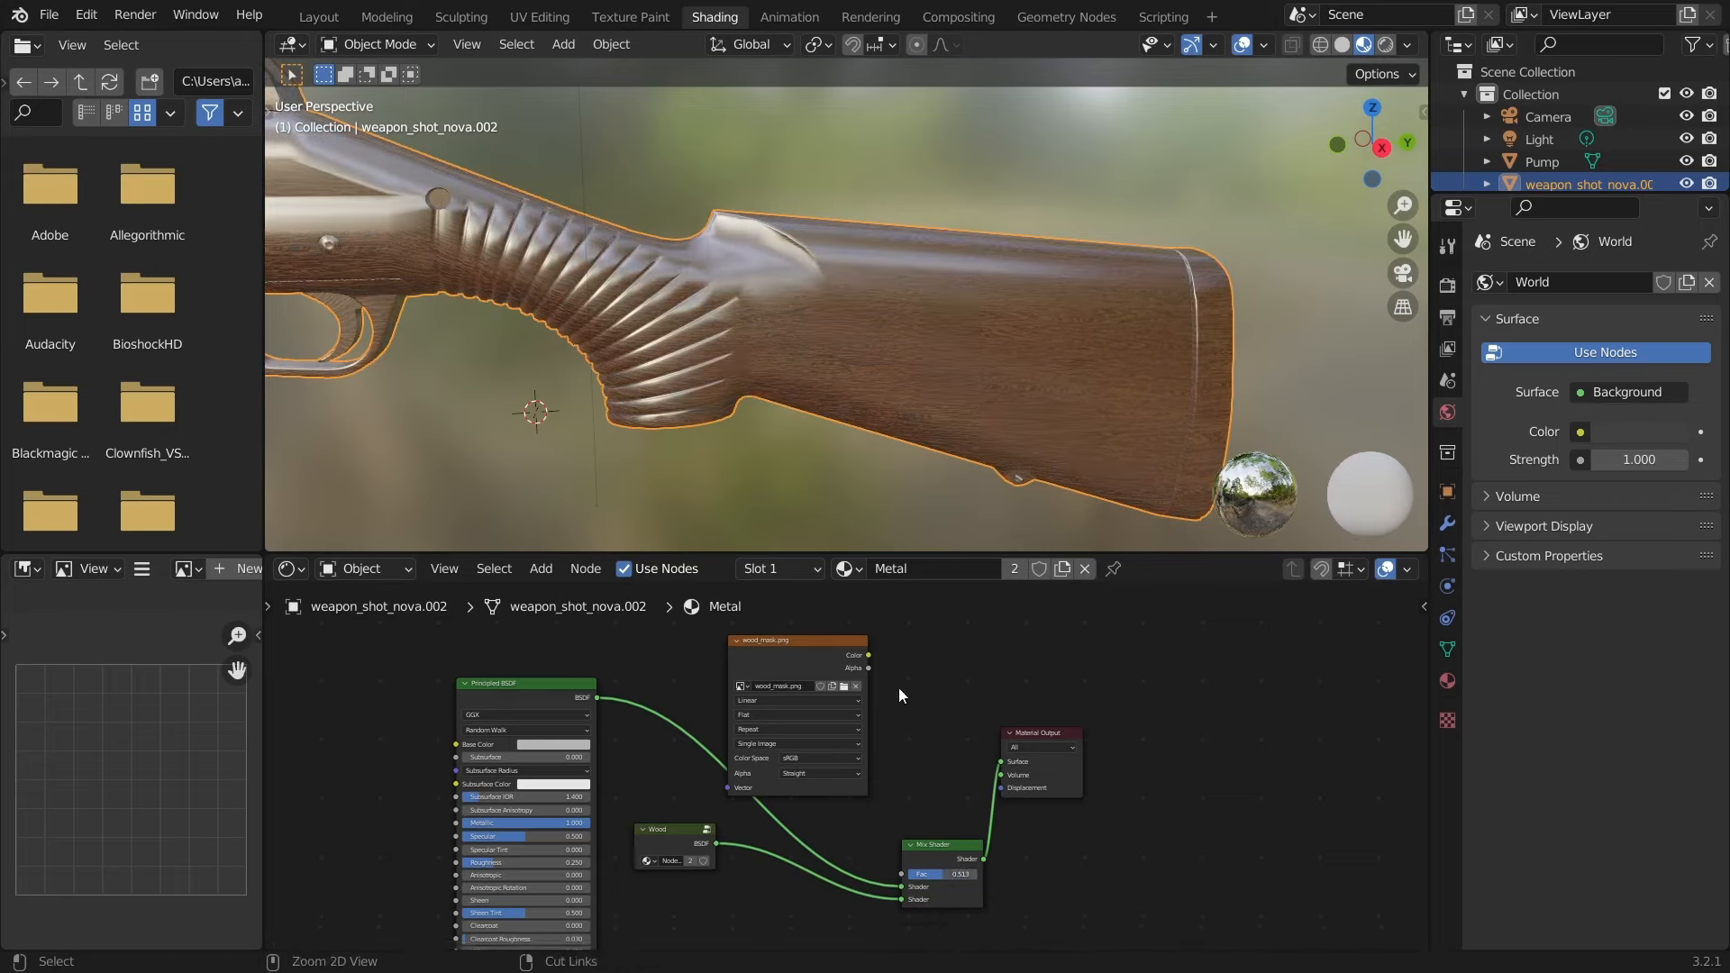
{"action": "key", "text": "ctrl+z"}
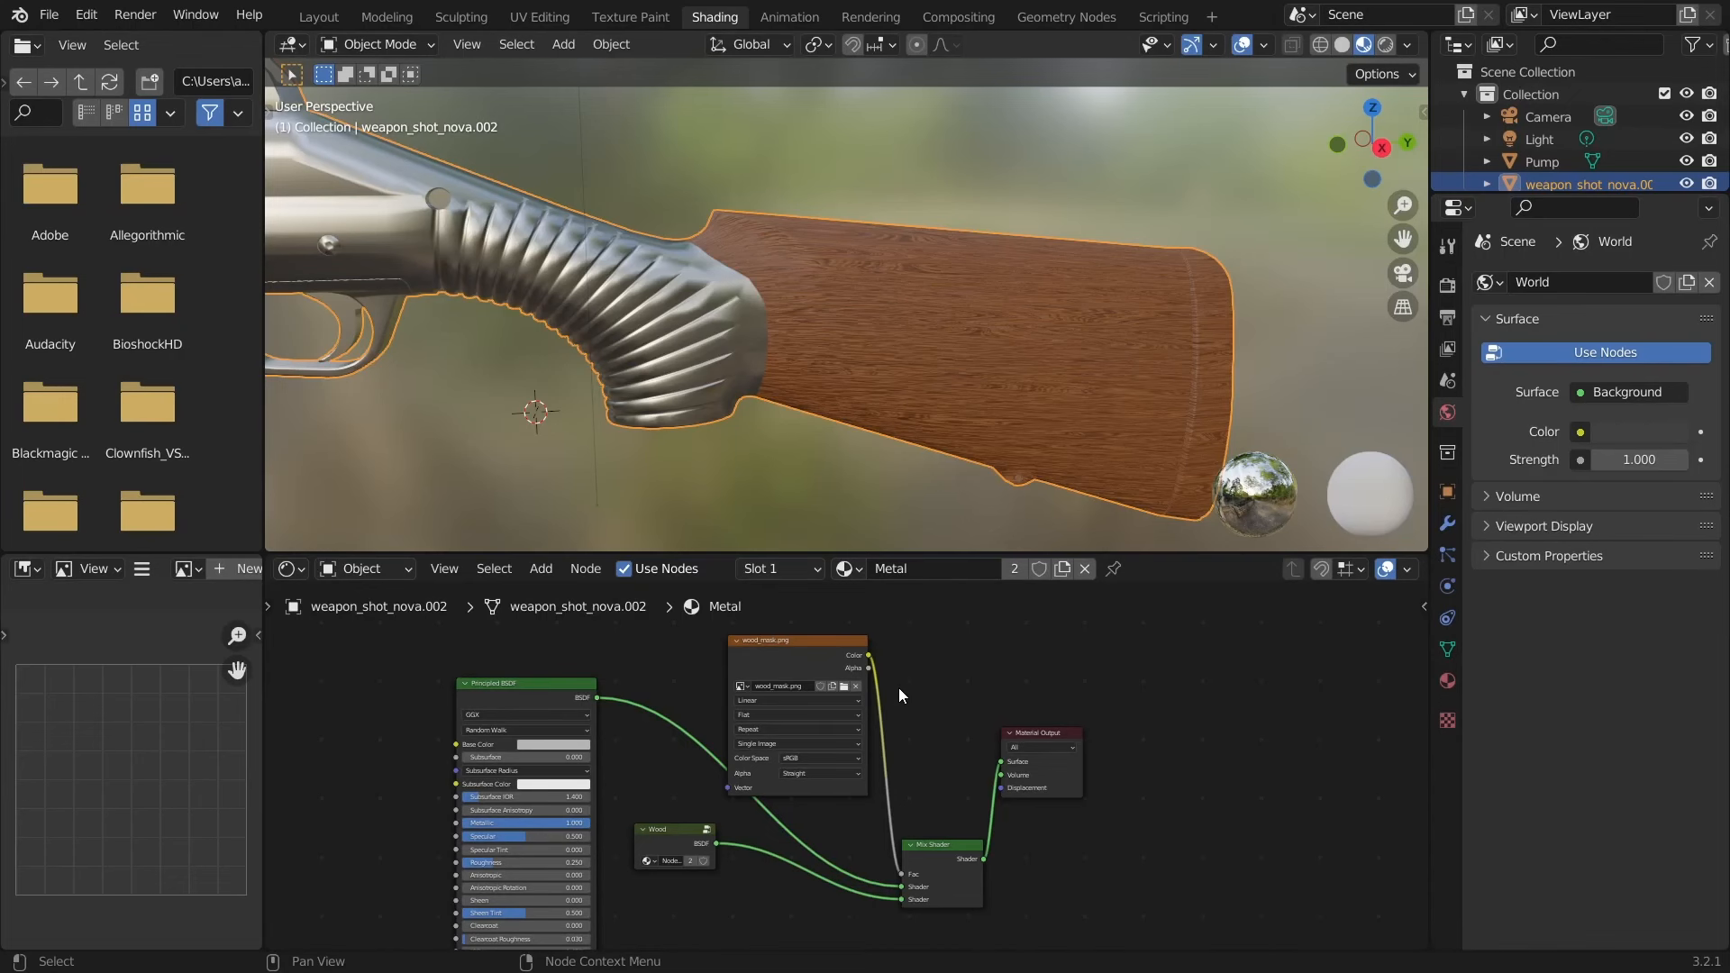
- Compare the wooden pump and stock, and open the Wood node group for editing
{"action": "scroll", "coordinate": [650, 379], "scroll_direction": "down", "scroll_amount": 2}
{"action": "middle_click_drag", "start_coordinate": [577, 327], "coordinate": [996, 317], "text": "shift"}
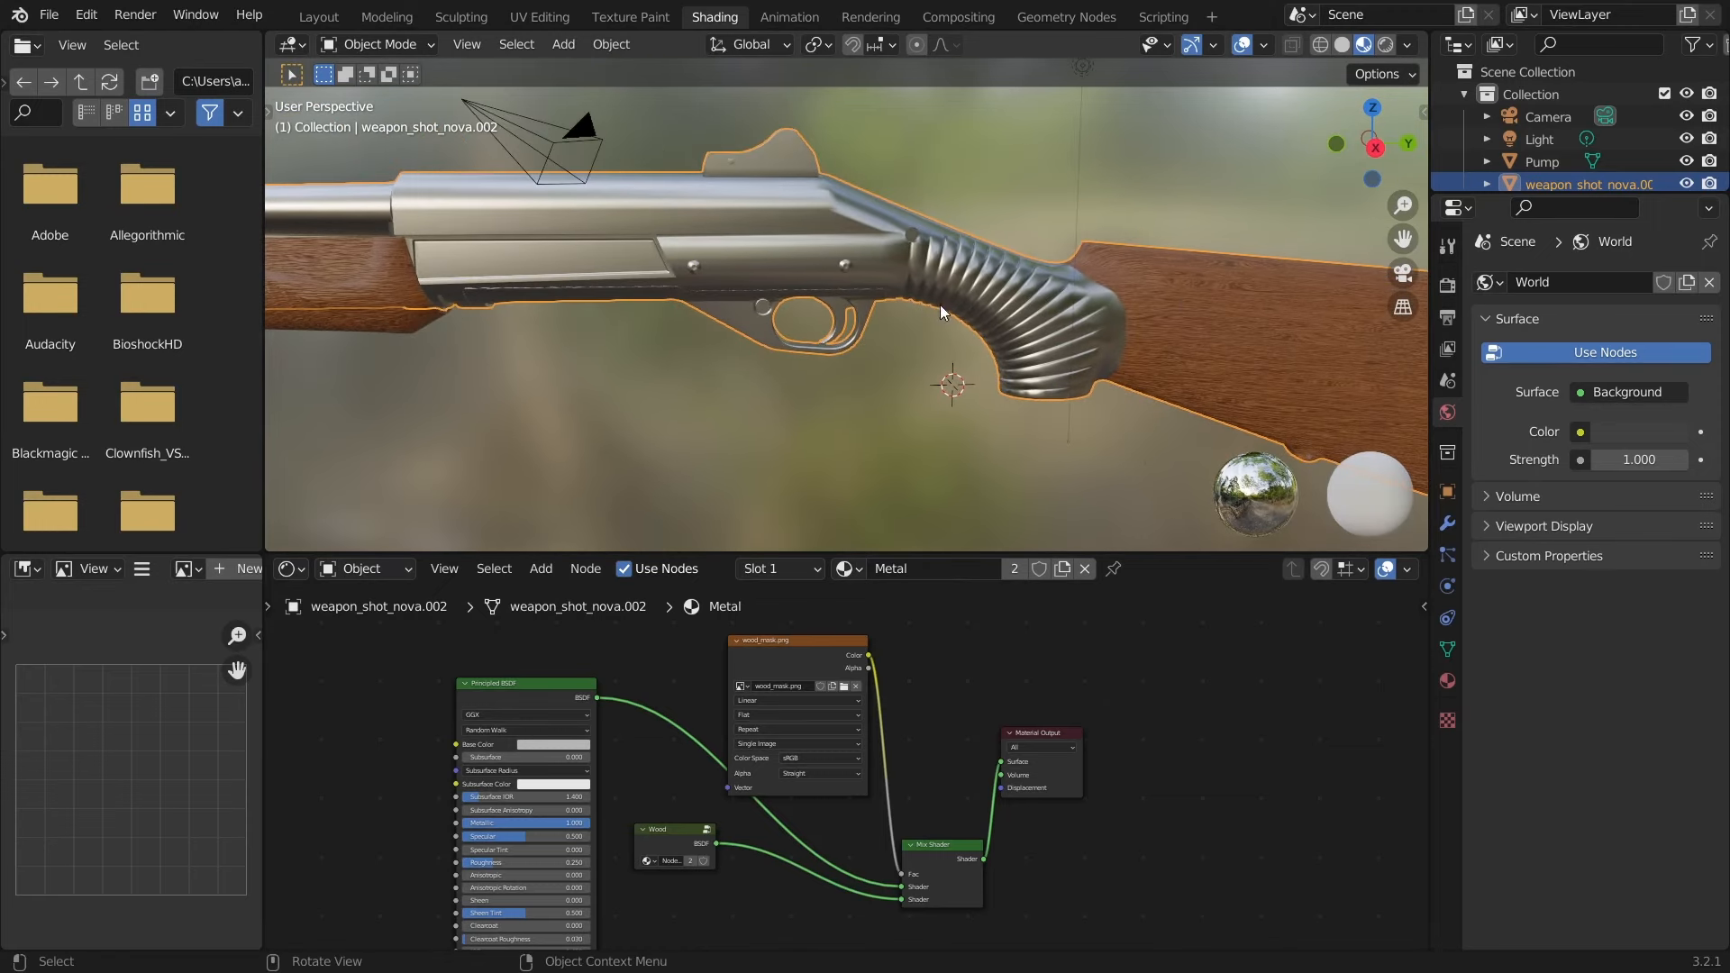
{"action": "left_click", "coordinate": [420, 317]}
{"action": "left_click", "coordinate": [1195, 331]}
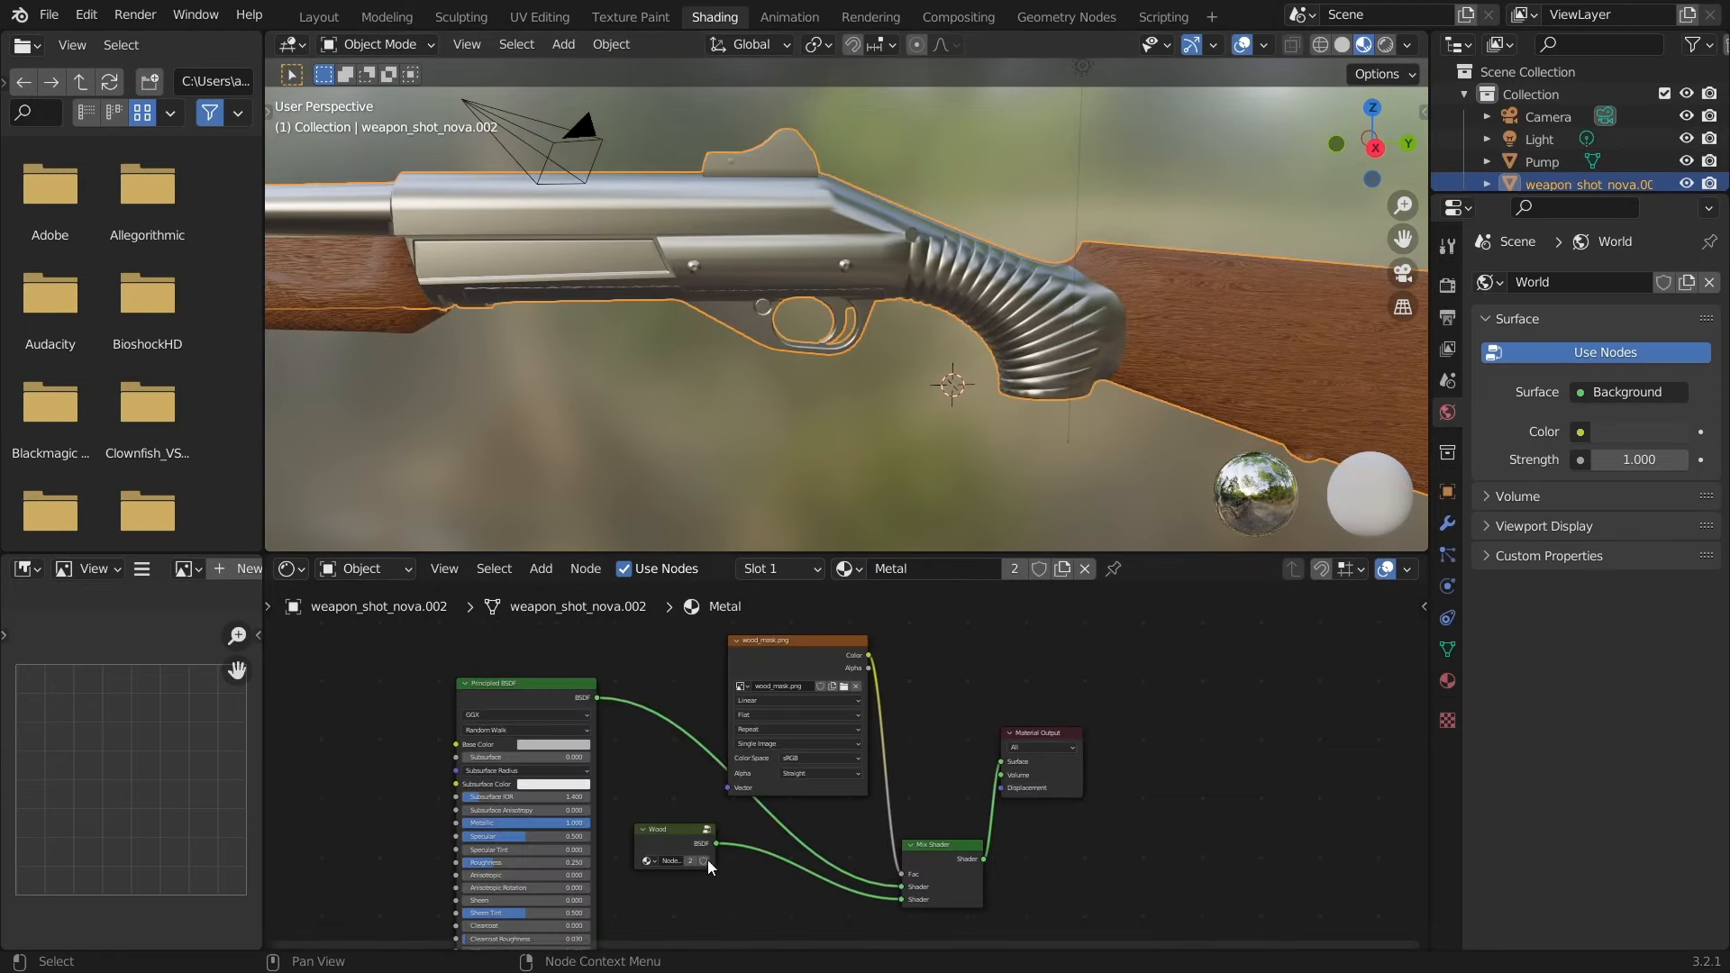
{"action": "left_click", "coordinate": [665, 835]}
{"action": "key", "text": "Tab"}
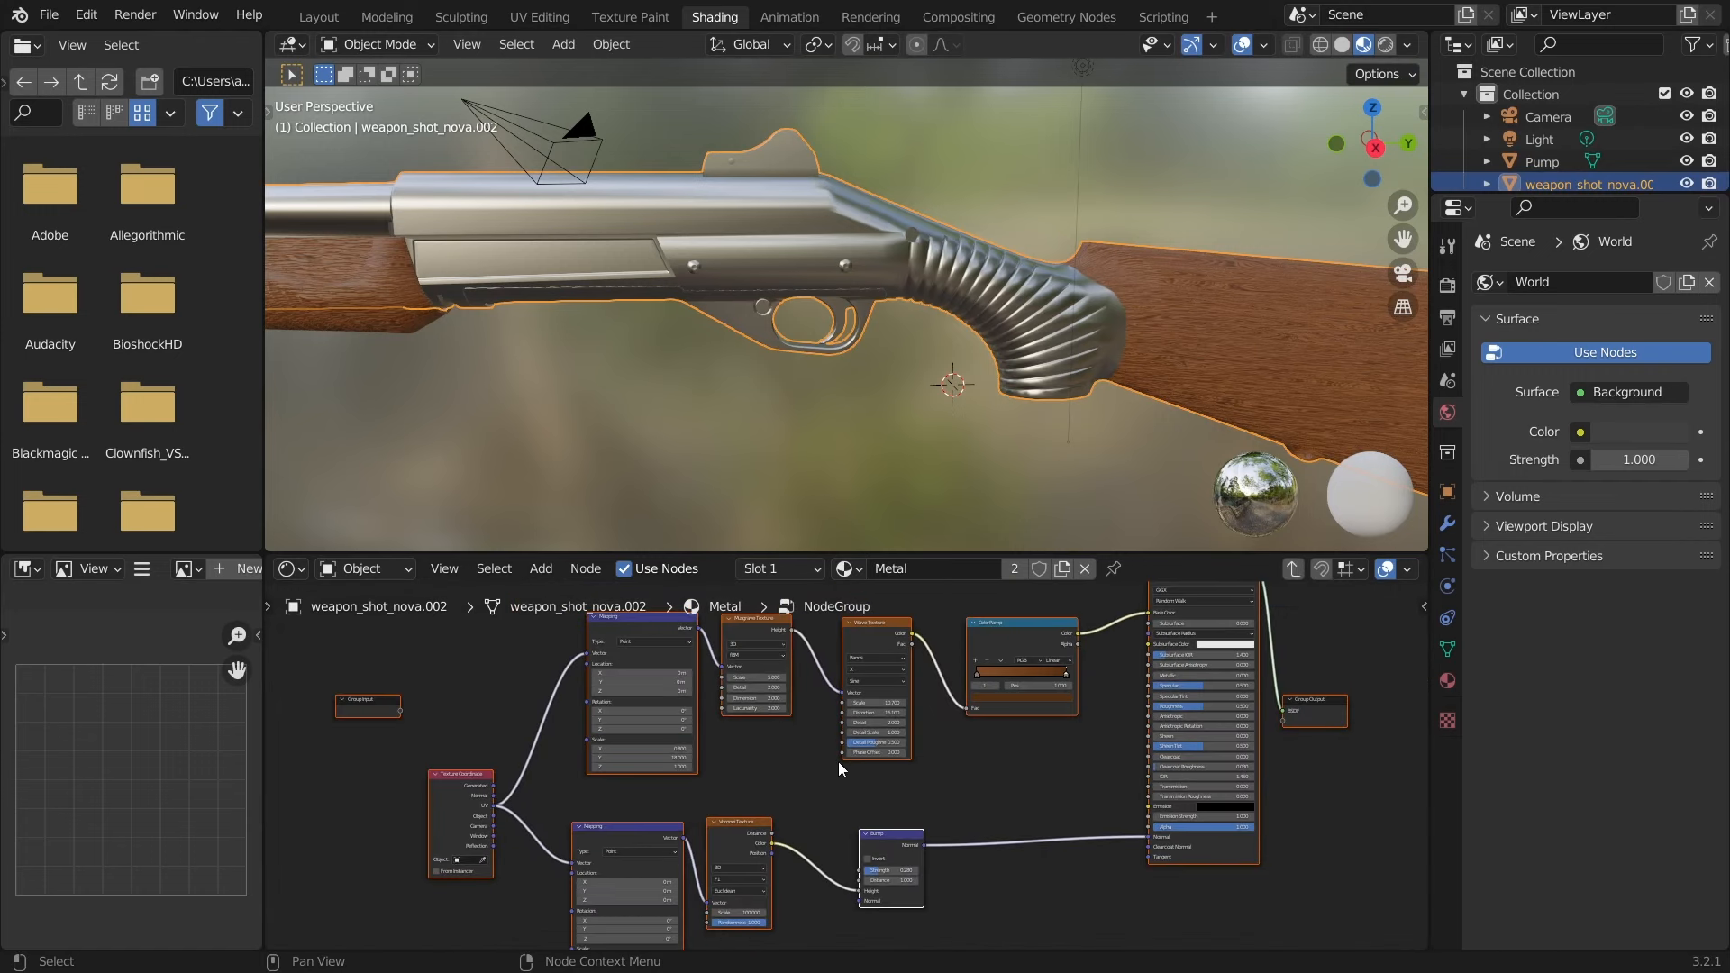
- Try brighter and darker tones for the Color Ramp stop at position 1.000 in the Wood group, and undo the colour change
{"action": "scroll", "coordinate": [886, 786], "scroll_direction": "up", "scroll_amount": 2}
{"action": "left_click", "coordinate": [910, 763]}
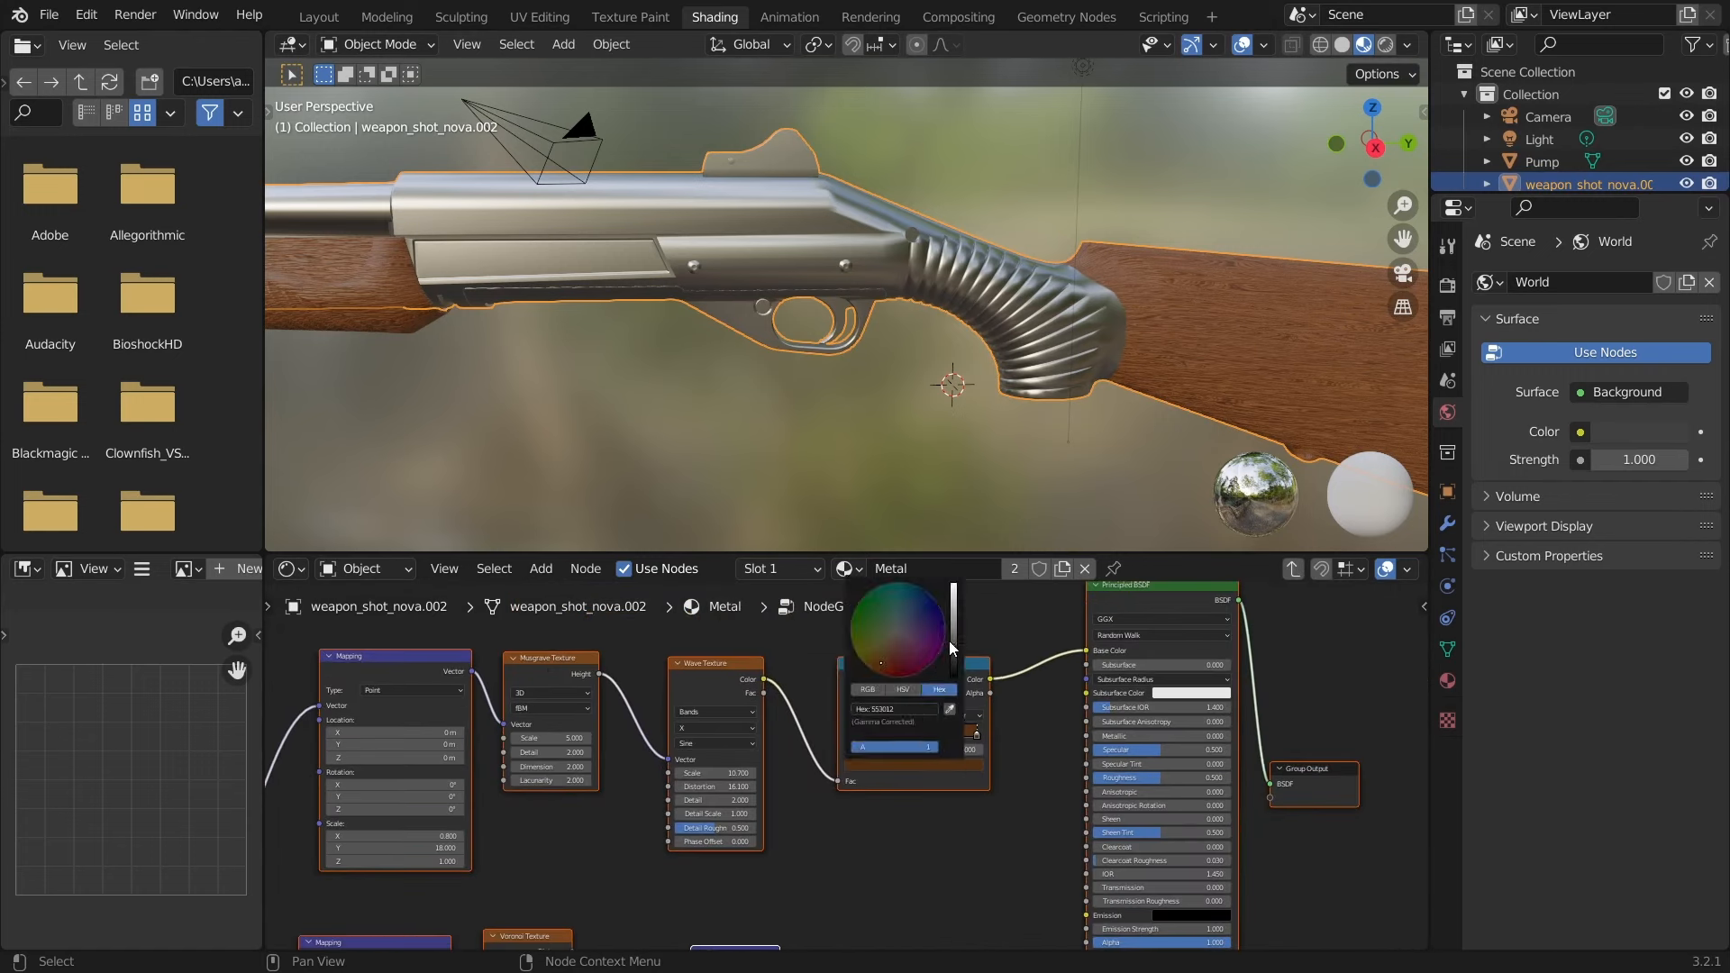
{"action": "scroll", "coordinate": [964, 618], "scroll_direction": "up", "scroll_amount": 2}
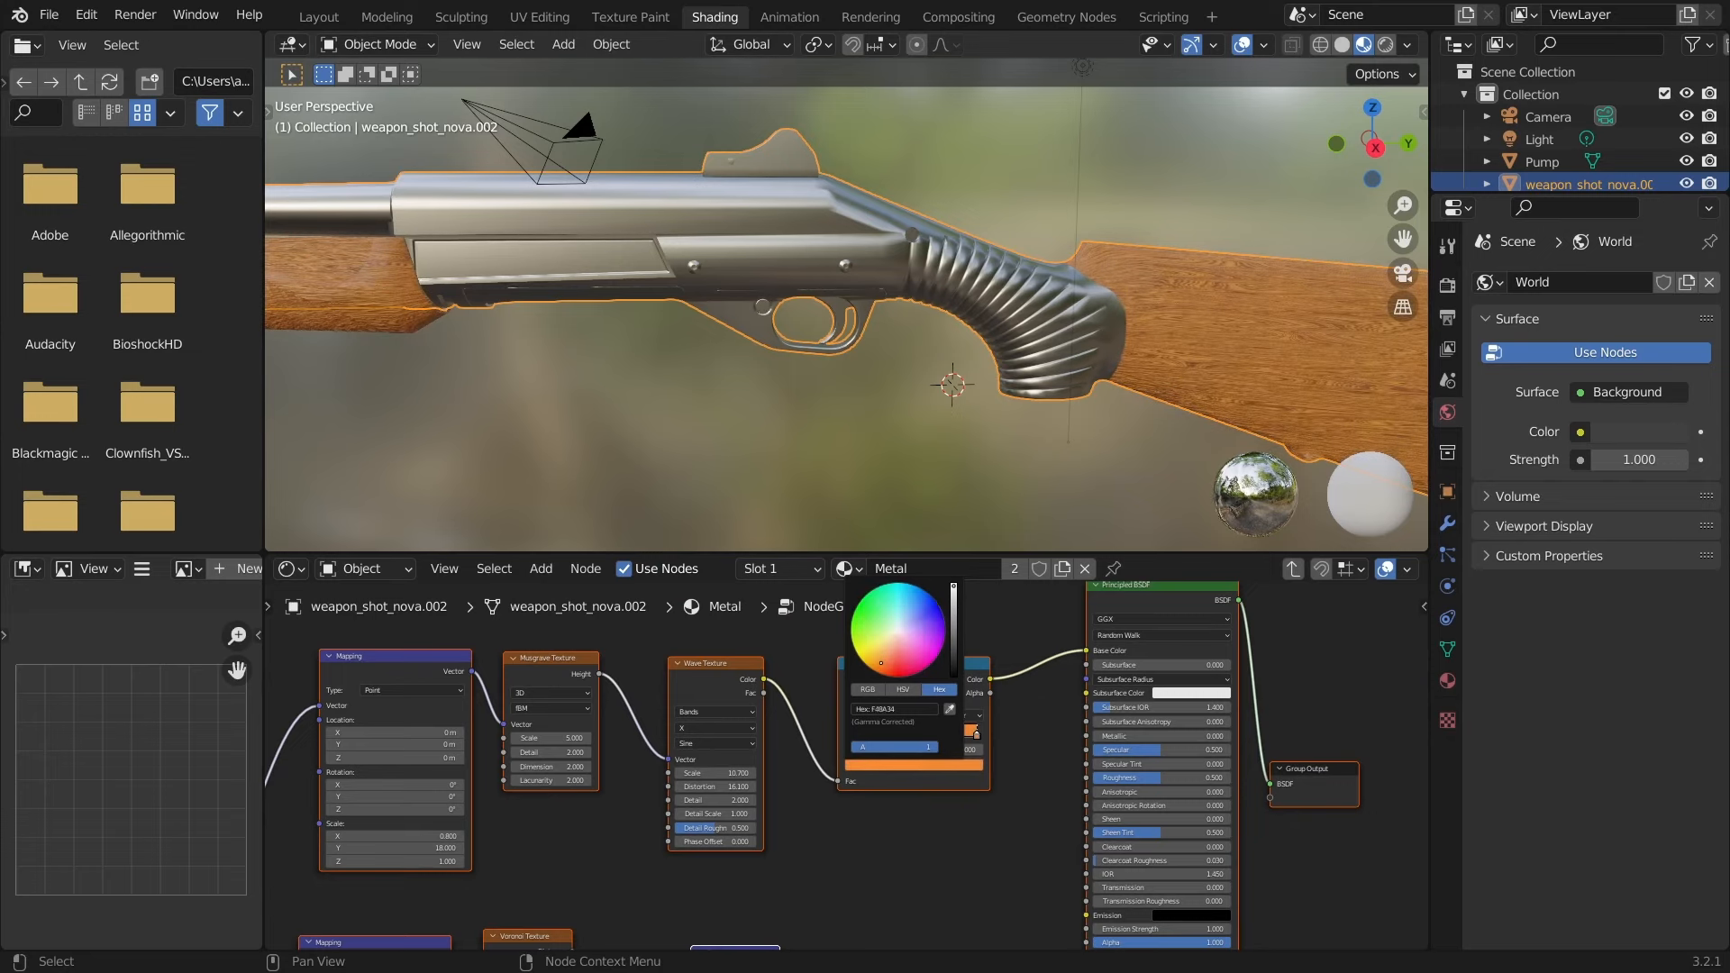
{"action": "scroll", "coordinate": [954, 622], "scroll_direction": "up", "scroll_amount": 2}
{"action": "scroll", "coordinate": [953, 621], "scroll_direction": "down", "scroll_amount": 2}
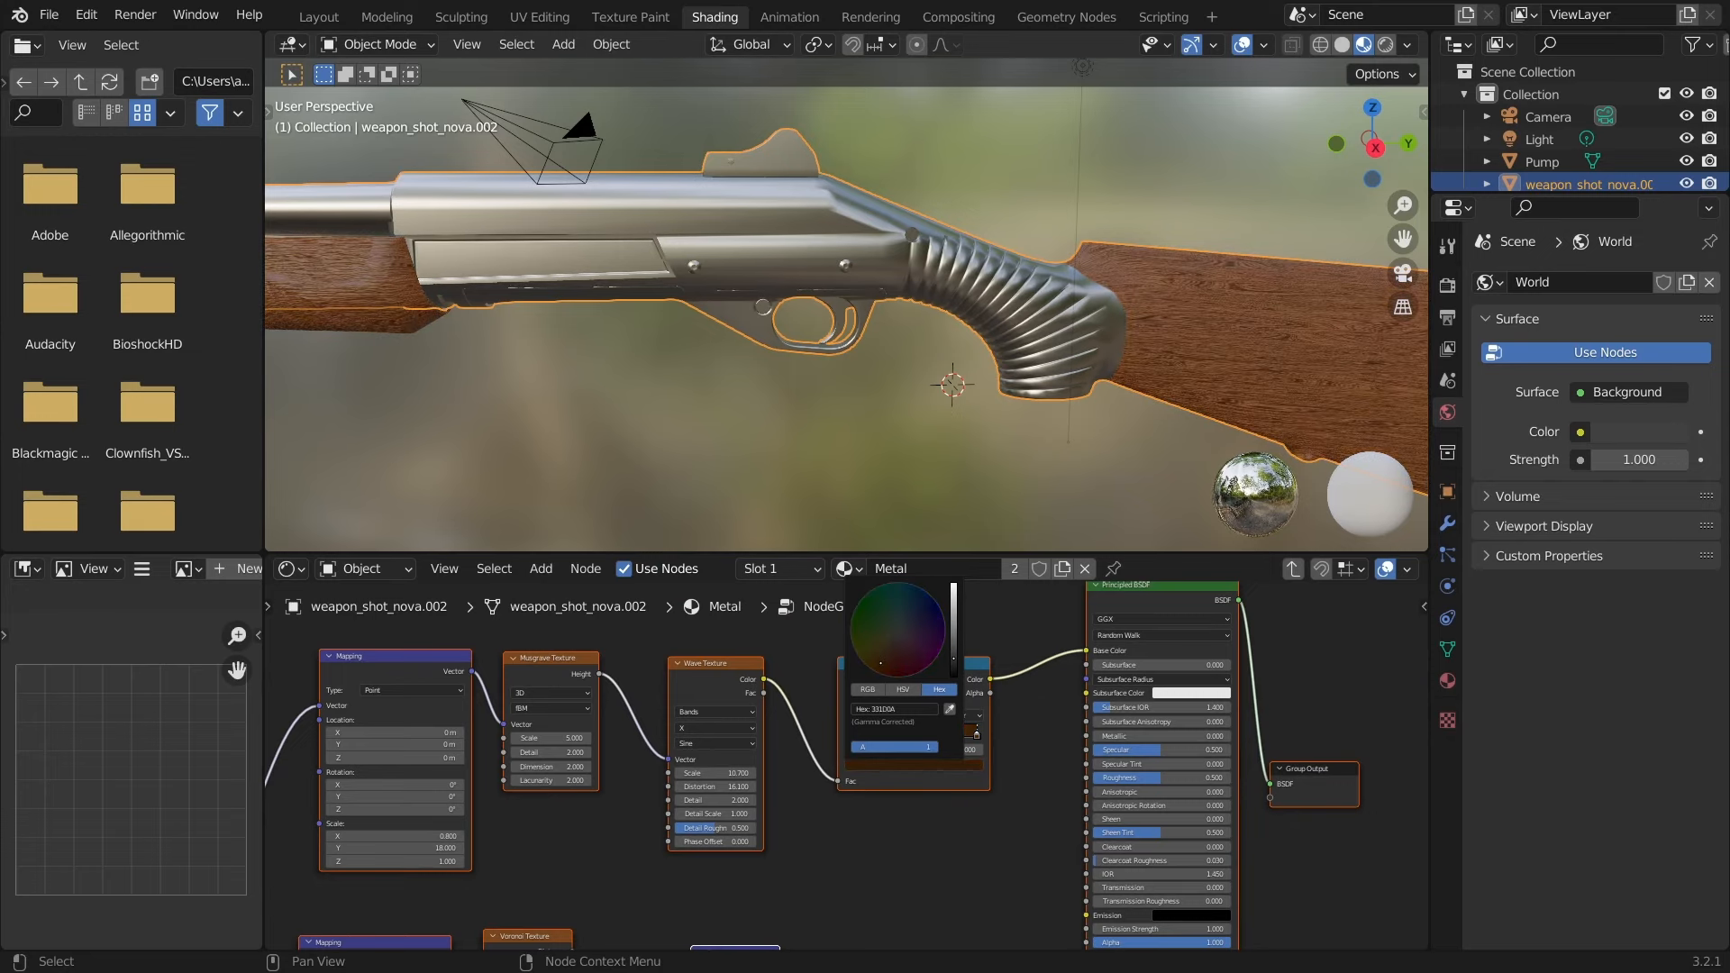
{"action": "scroll", "coordinate": [953, 621], "scroll_direction": "up", "scroll_amount": 2}
{"action": "key", "text": "ctrl+z"}
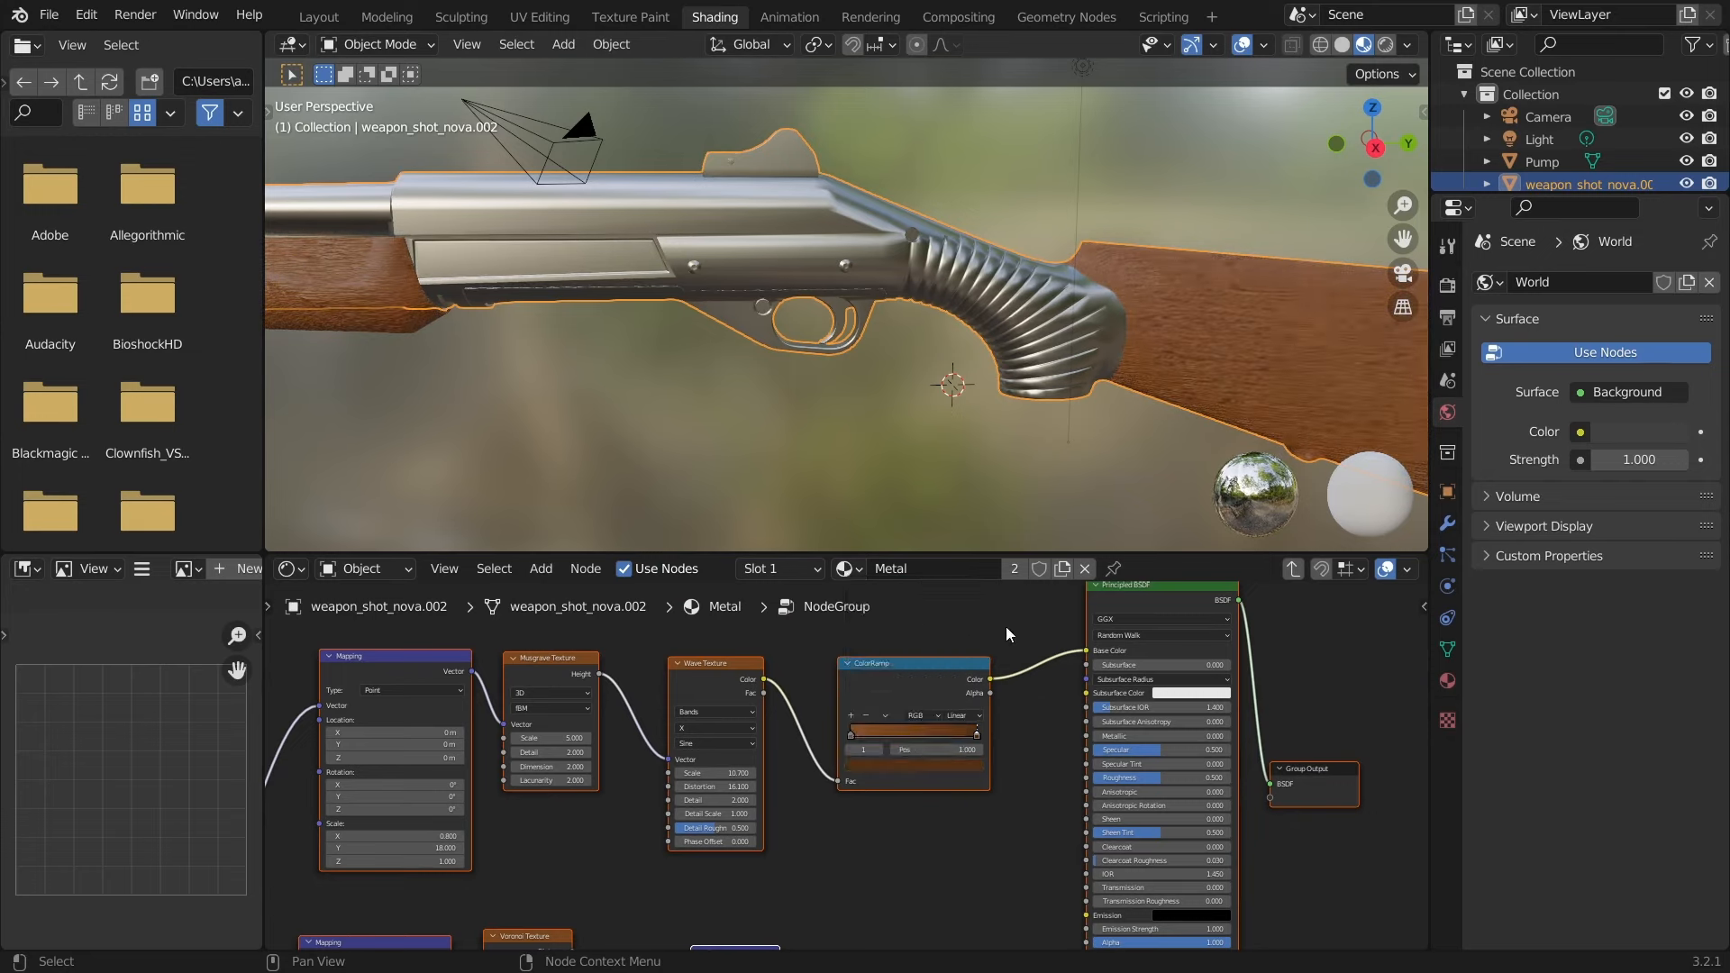